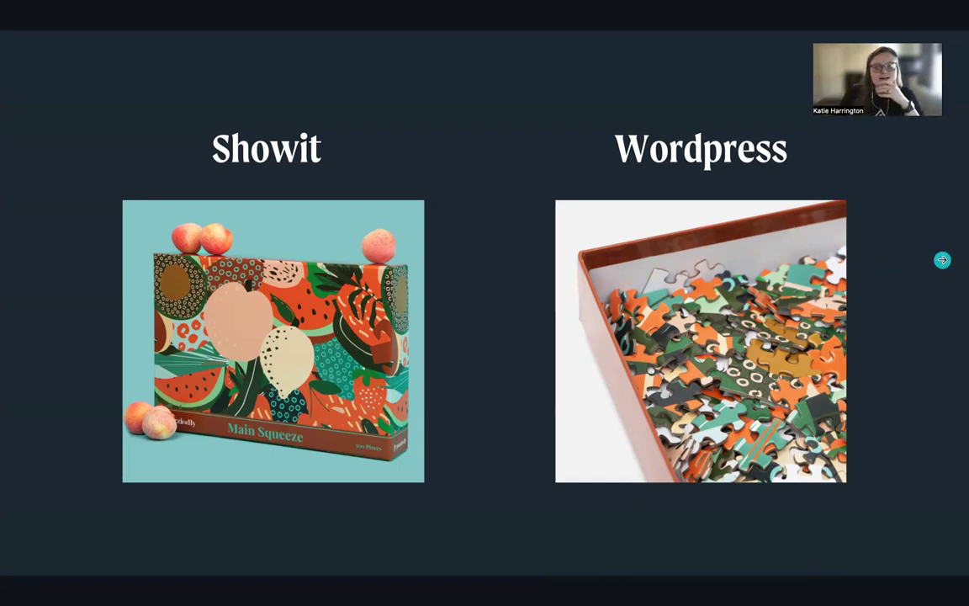
Step: Advance two slides to the Showit blog card versus WordPress test post comparison
click(940, 260)
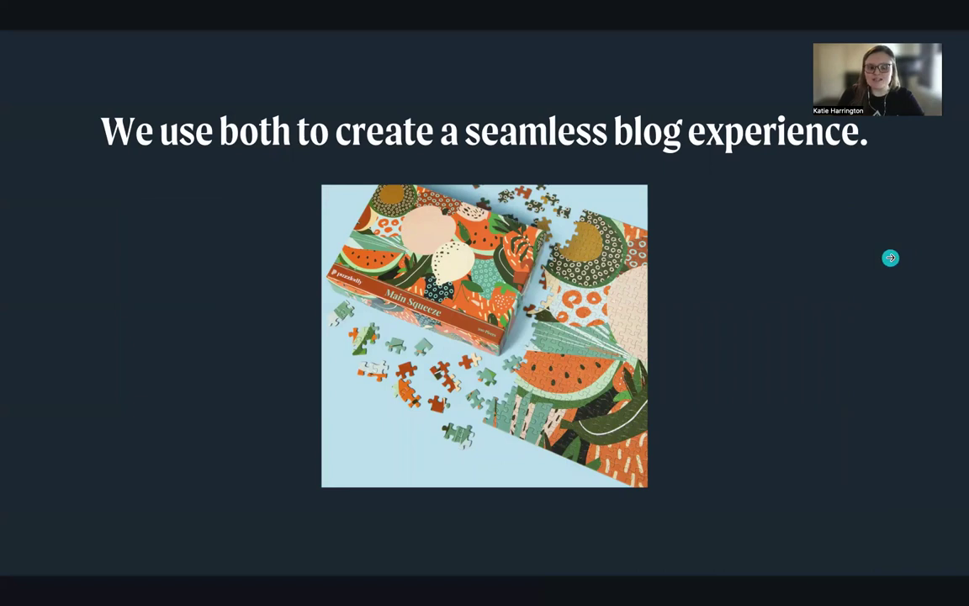
click(890, 257)
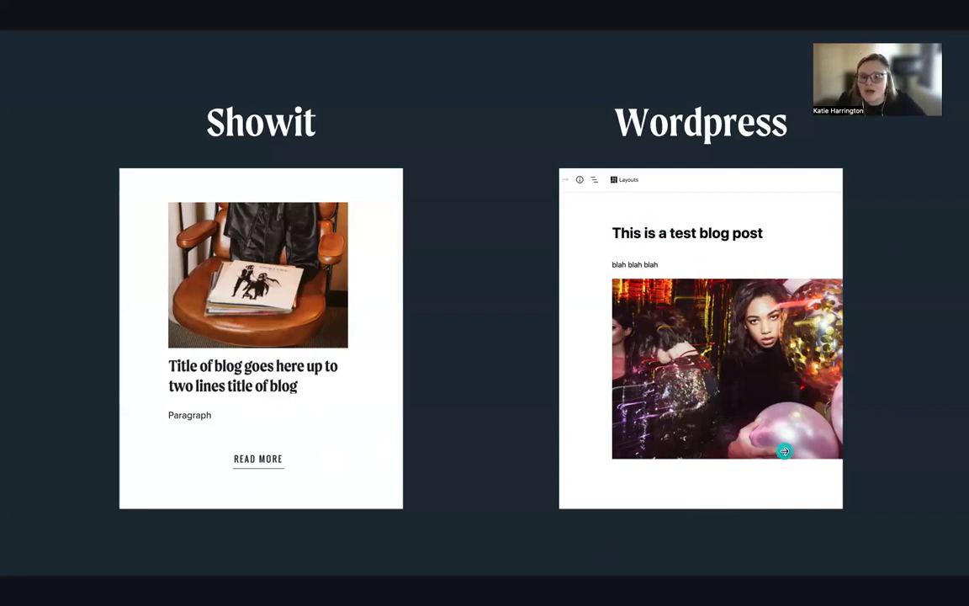
Step: Go to the 'Let's walk through a blog page setup' slide and exit the slideshow
click(939, 338)
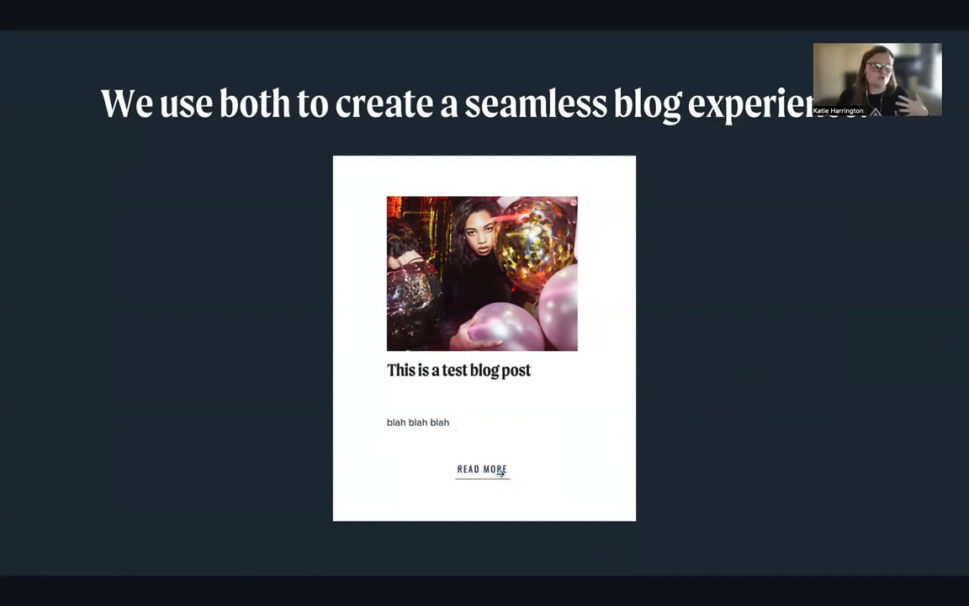
key(Right)
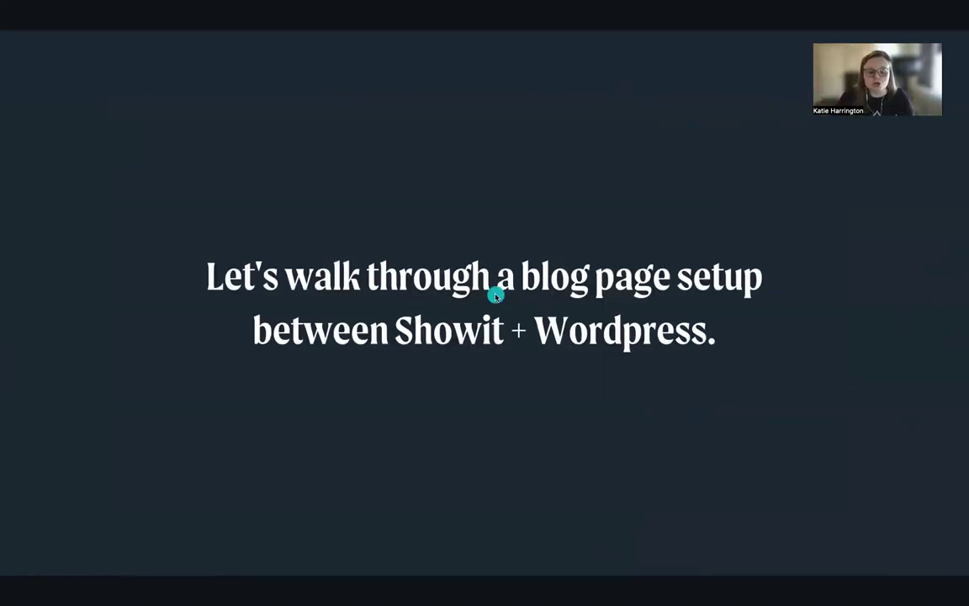
key(Escape)
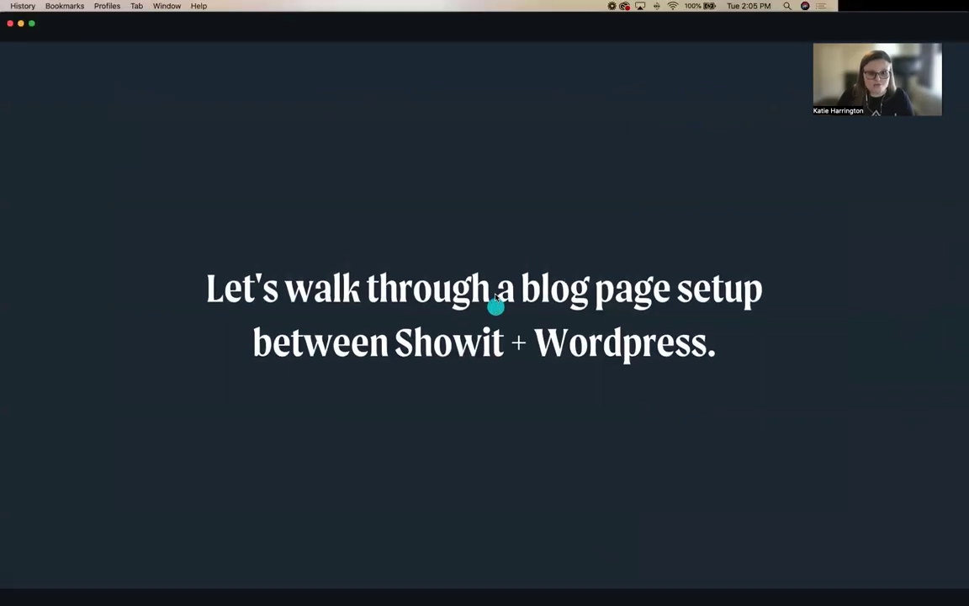
Step: Switch to Showit's OldBlog template and scroll to the post card with image, title and Read More
click(114, 30)
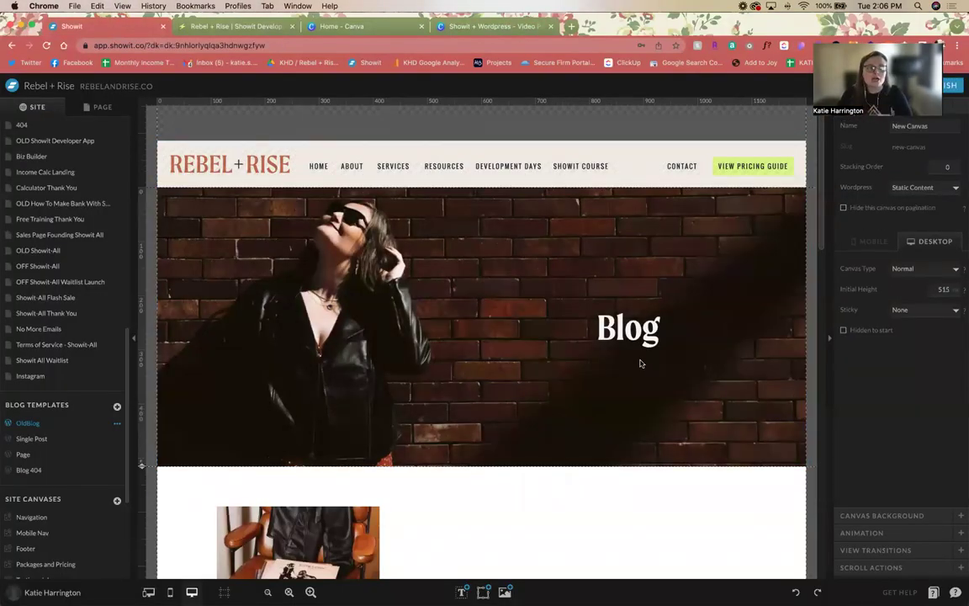
scroll(640, 364, down, 5)
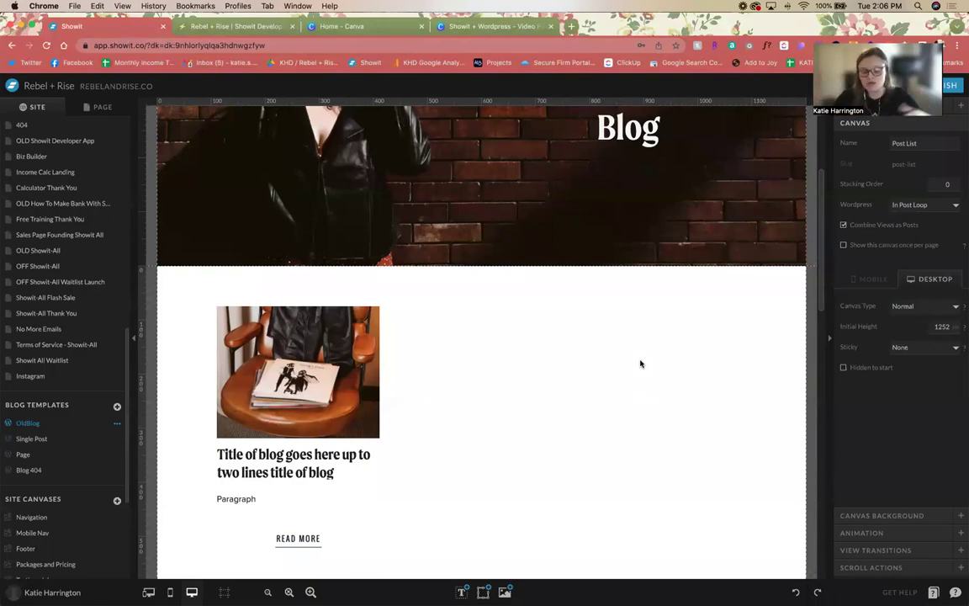
scroll(633, 371, down, 2)
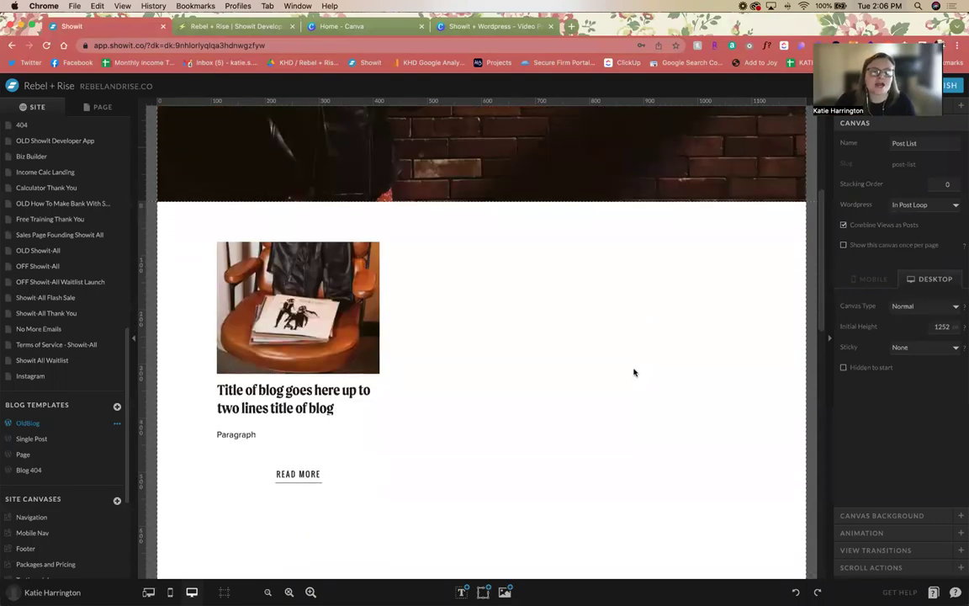
click(353, 307)
click(658, 310)
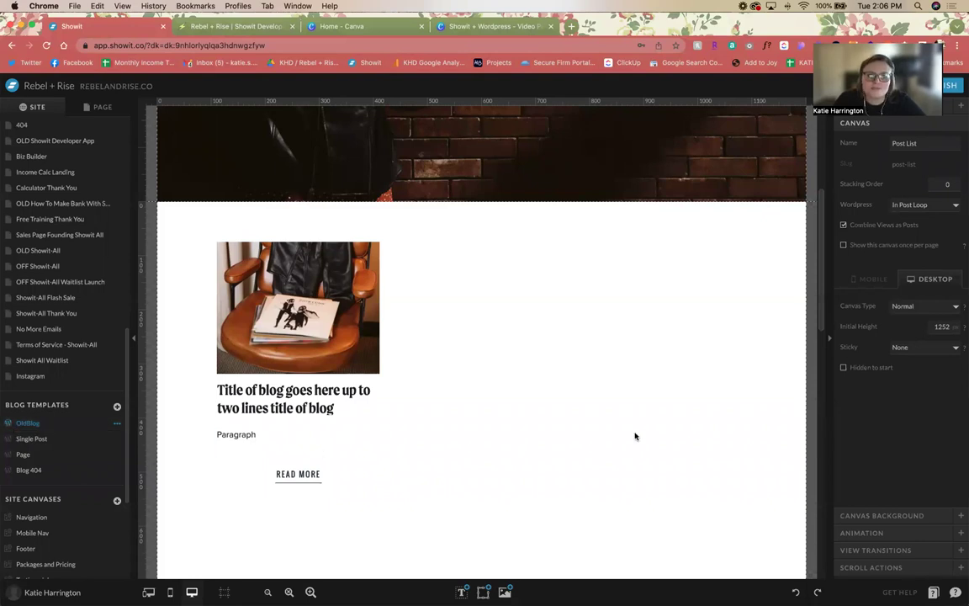
scroll(635, 436, up, 1)
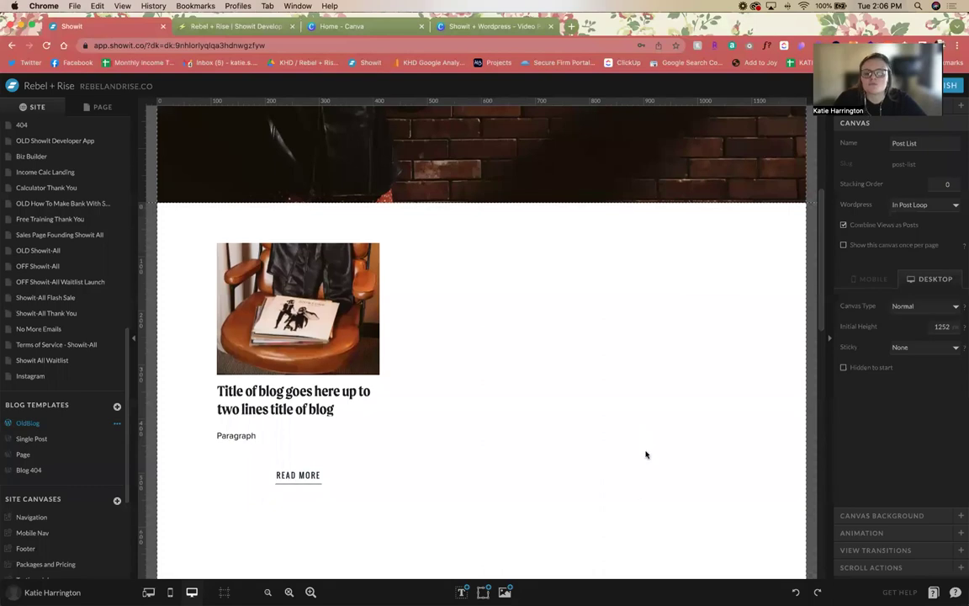
scroll(645, 457, up, 5)
scroll(645, 457, down, 6)
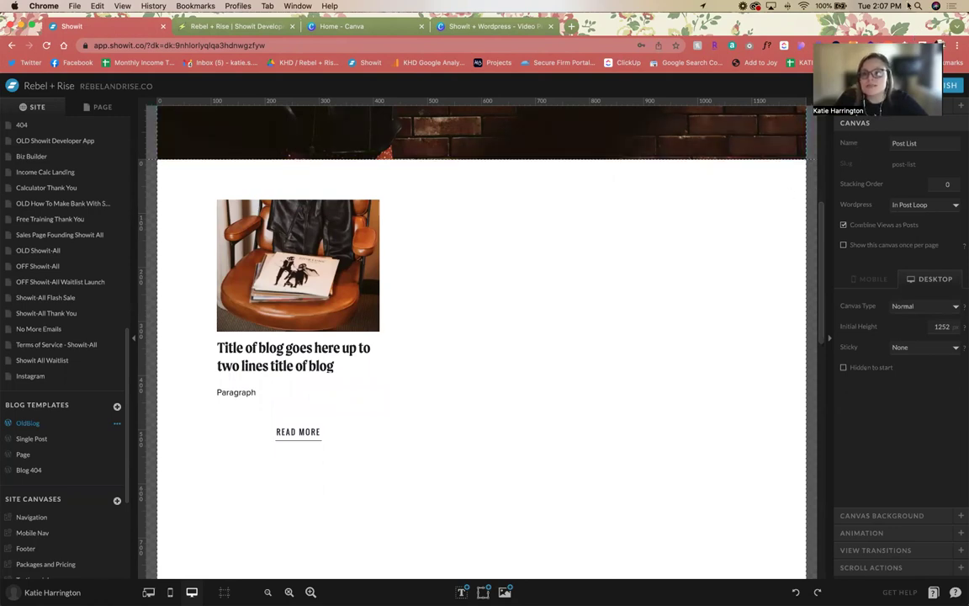
Step: Check the card image's settings, then set the post title text size to 32
click(339, 250)
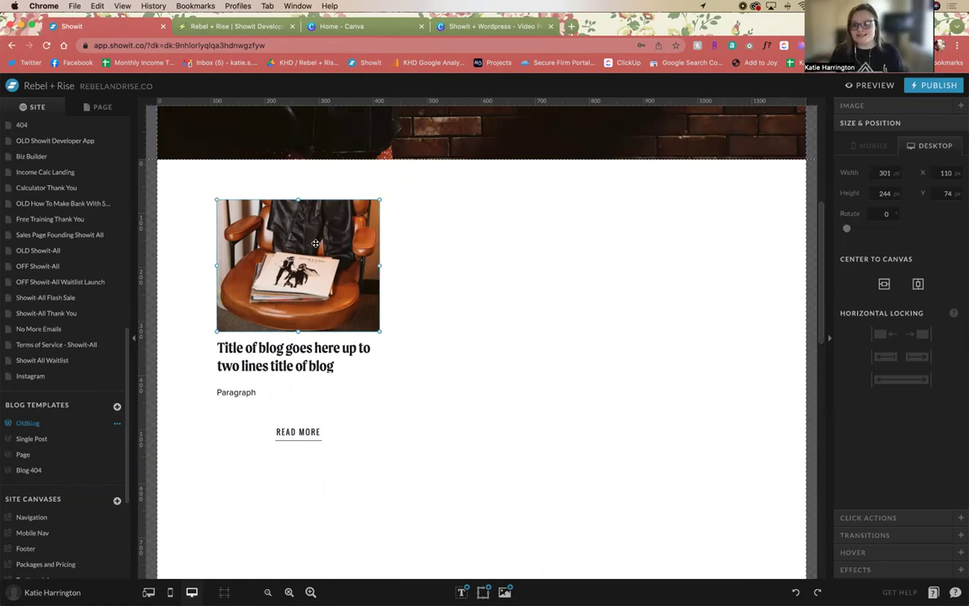
click(857, 107)
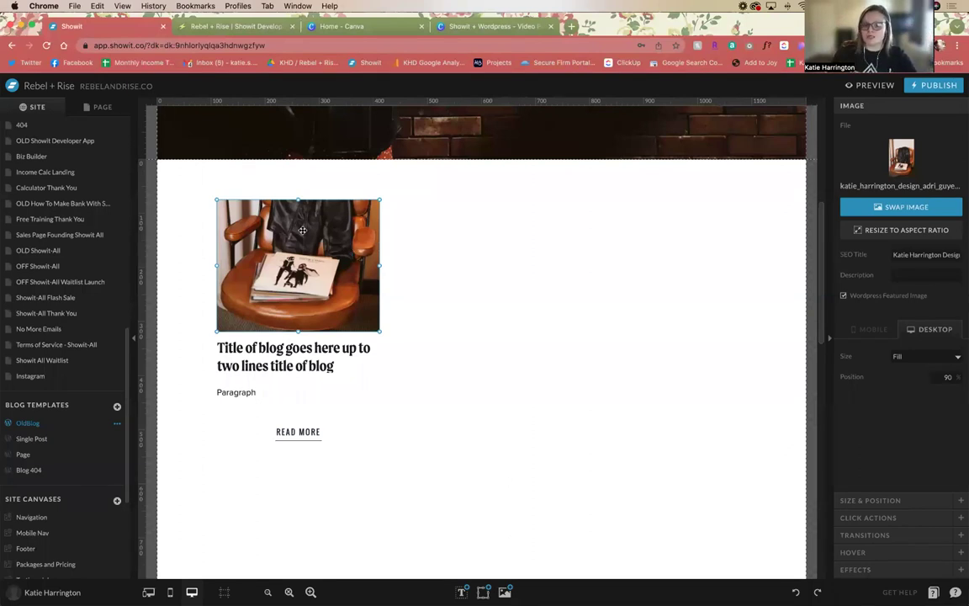
click(259, 358)
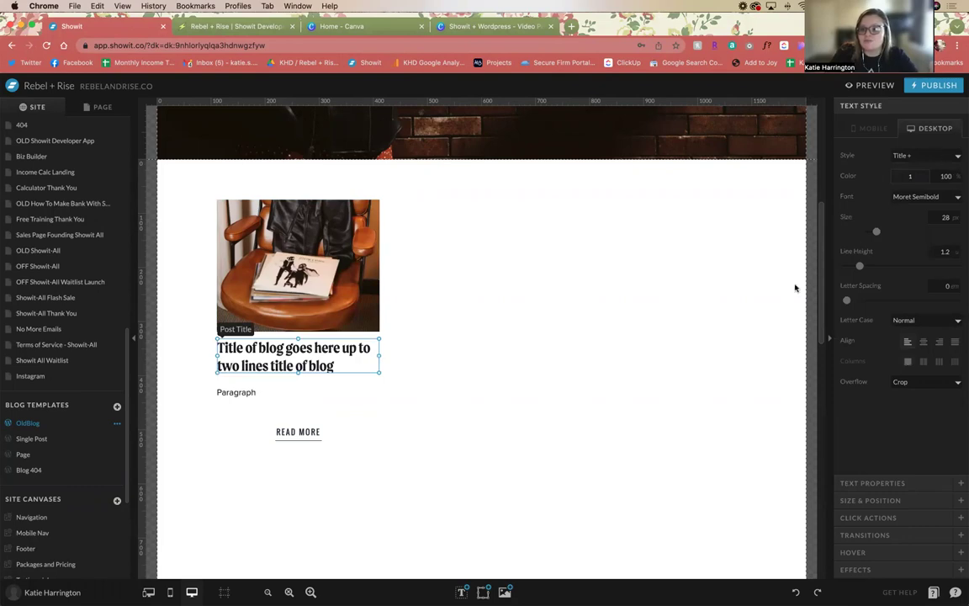
text(32)
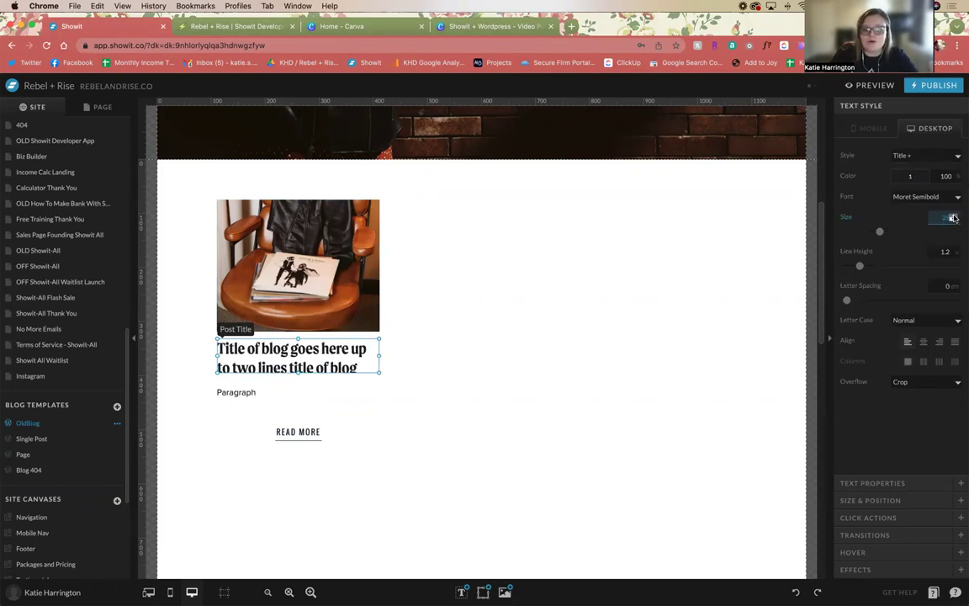
Step: Move the excerpt and Read More up to sit just below the title
click(226, 393)
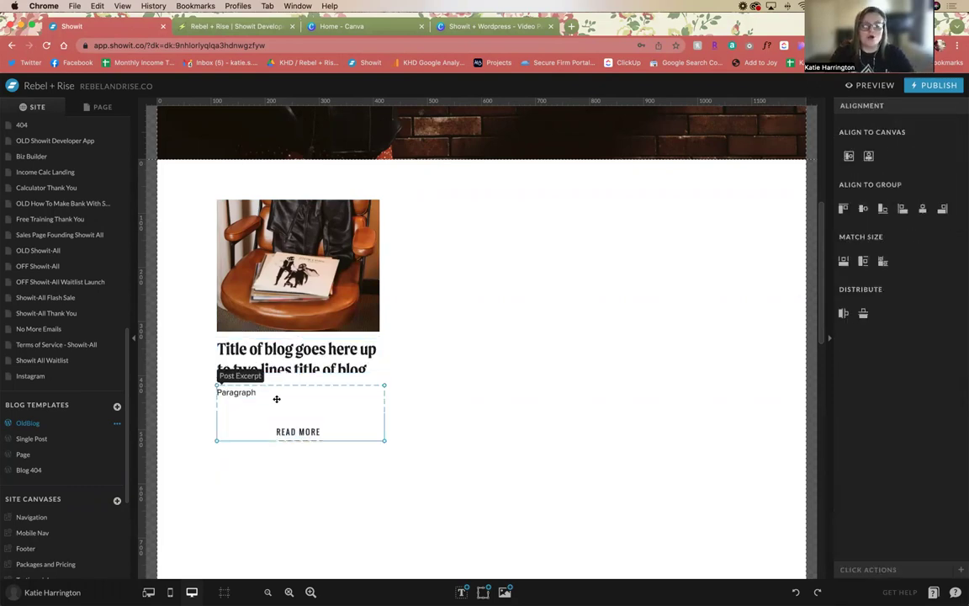
click(280, 367)
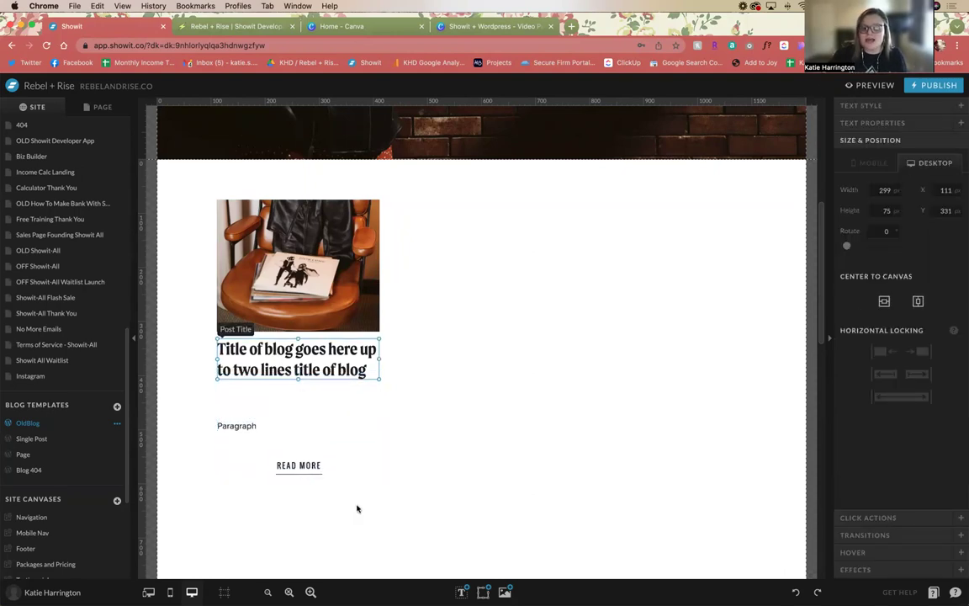
drag(356, 508, 196, 393)
drag(292, 431, 293, 400)
click(450, 394)
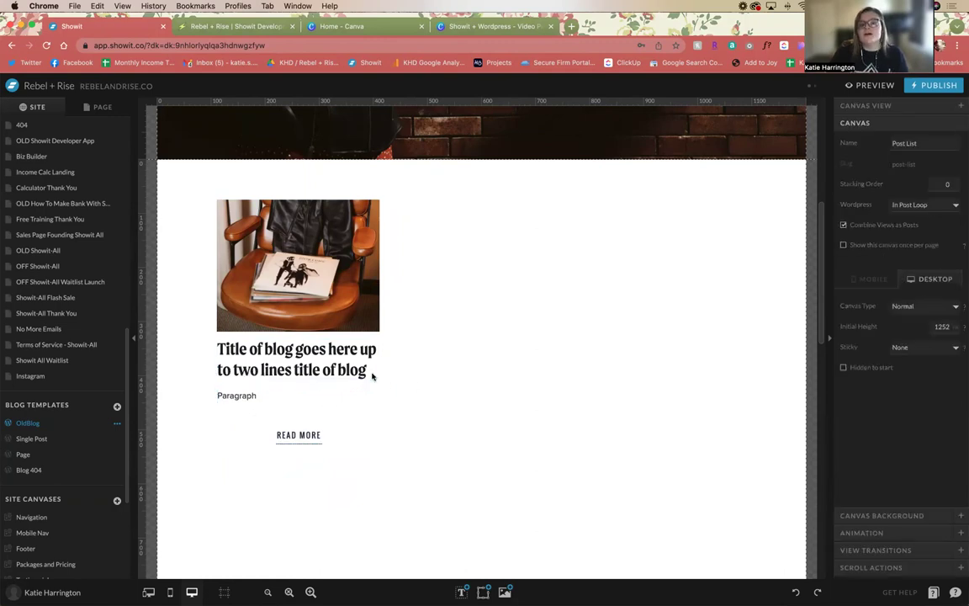
Step: Check the post title's WordPress placeholder settings, then return to the Post List canvas settings
click(376, 376)
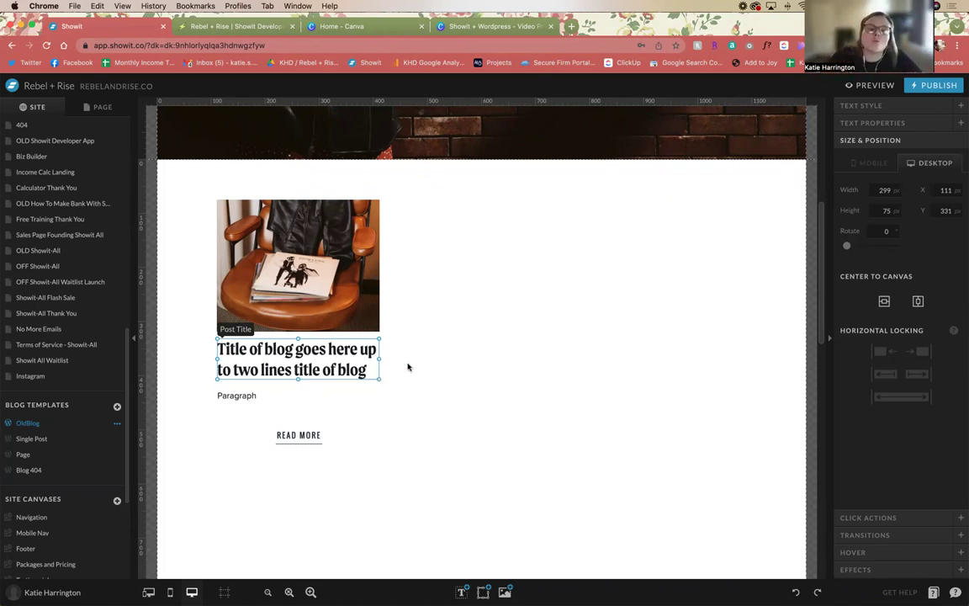
click(406, 365)
click(271, 353)
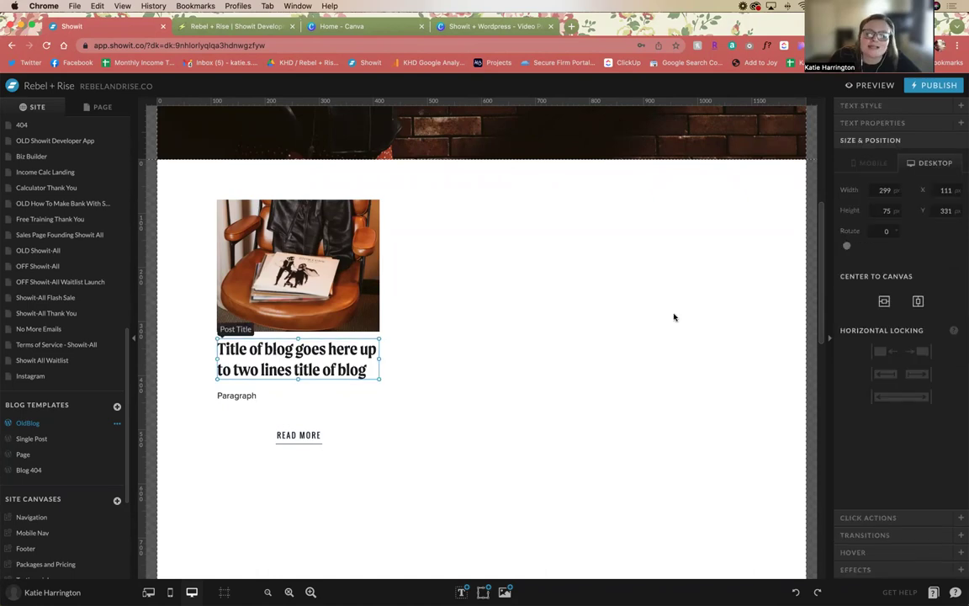
click(898, 123)
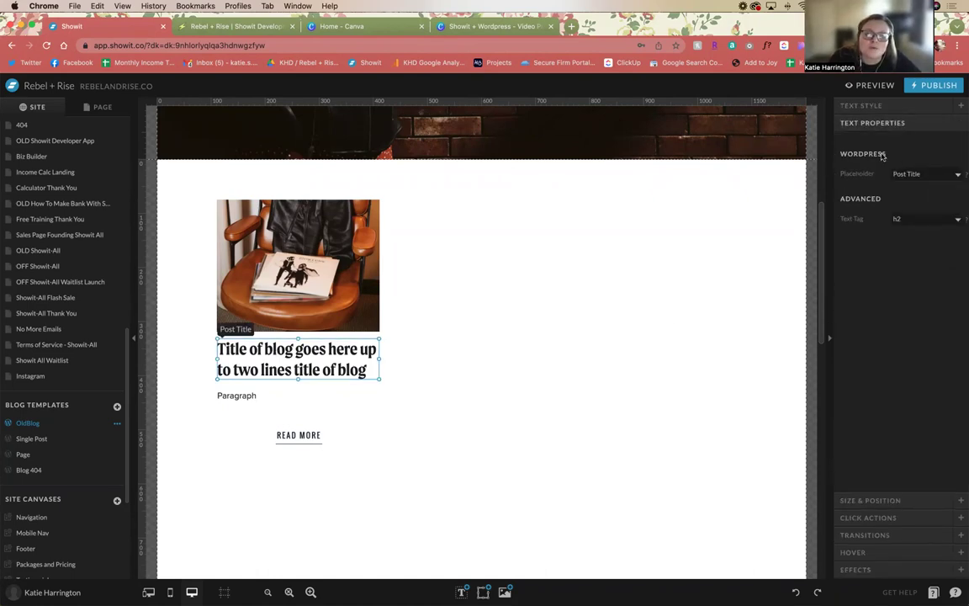
click(671, 169)
click(661, 167)
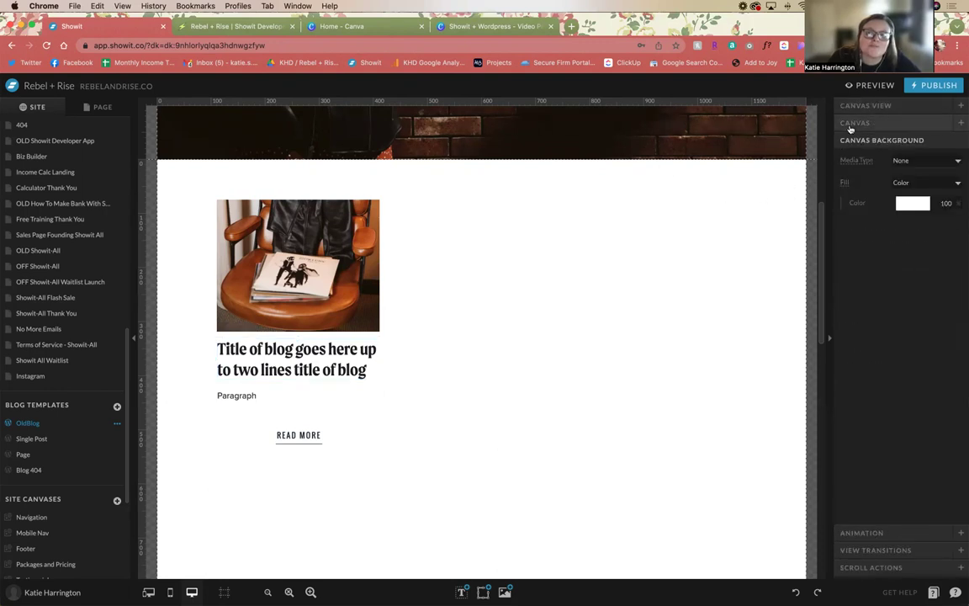
click(851, 124)
Step: Confirm the canvas WordPress role stays In Post Loop and select the post title
click(931, 206)
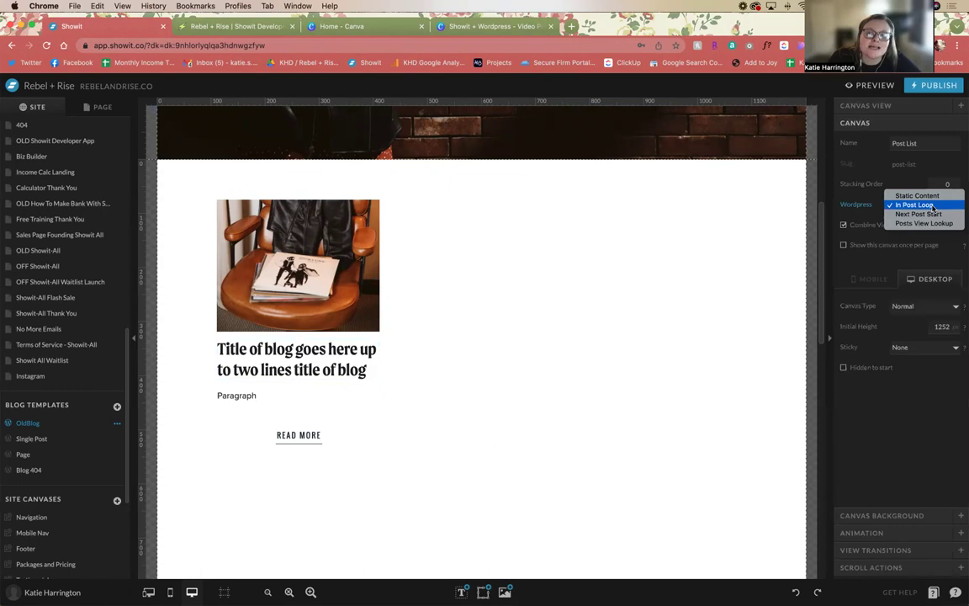
click(926, 206)
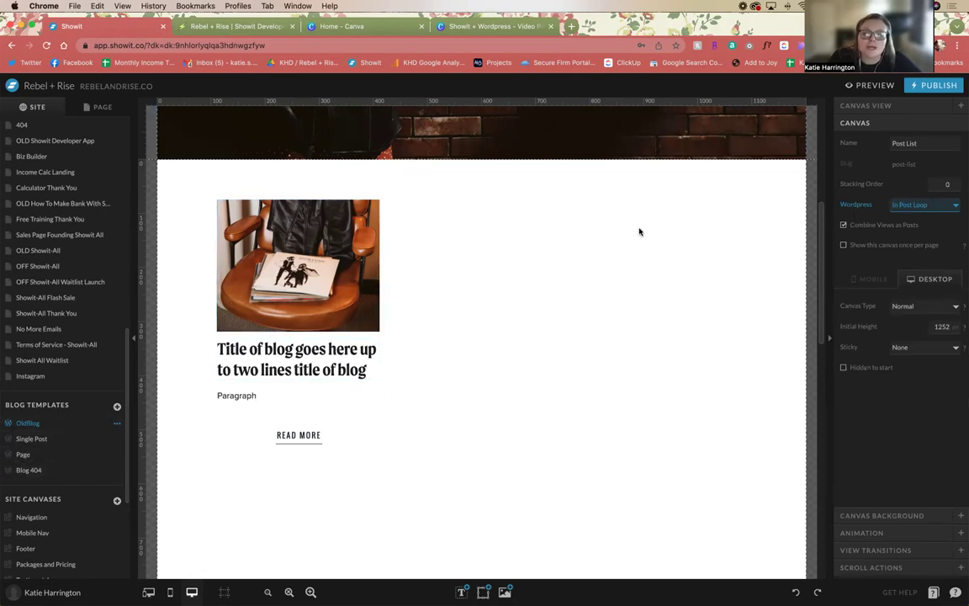
click(308, 179)
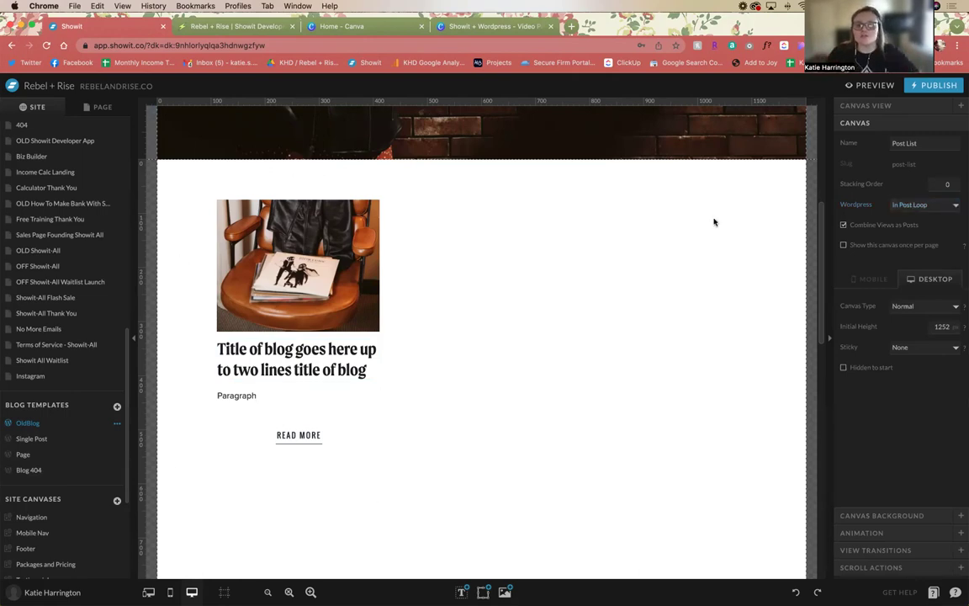
click(946, 206)
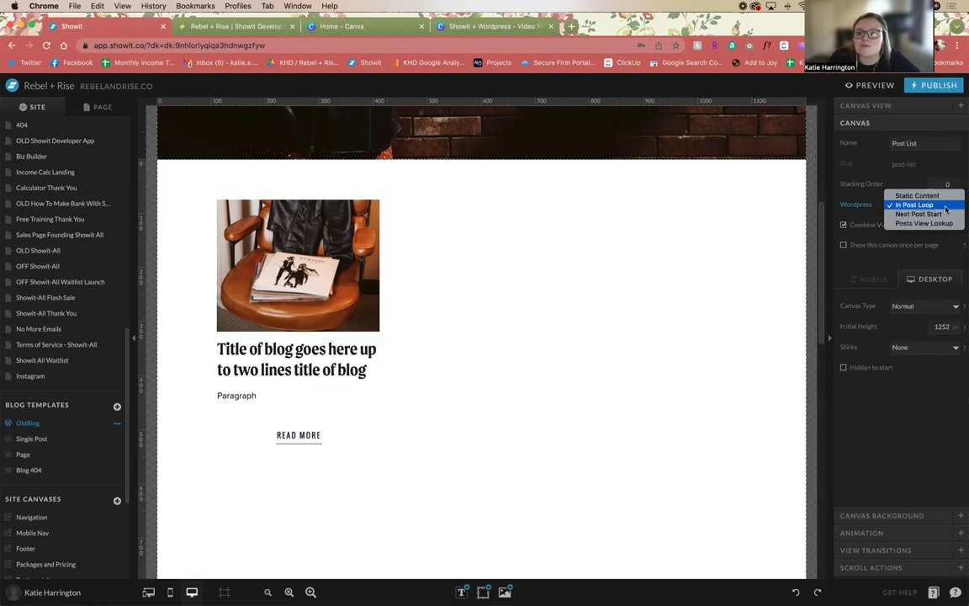
click(945, 207)
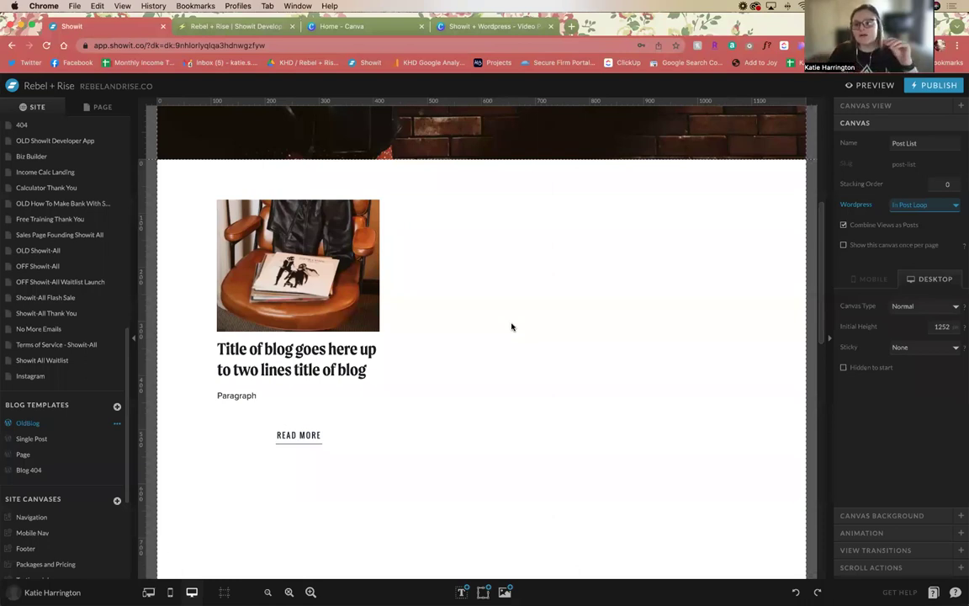
click(923, 205)
click(922, 207)
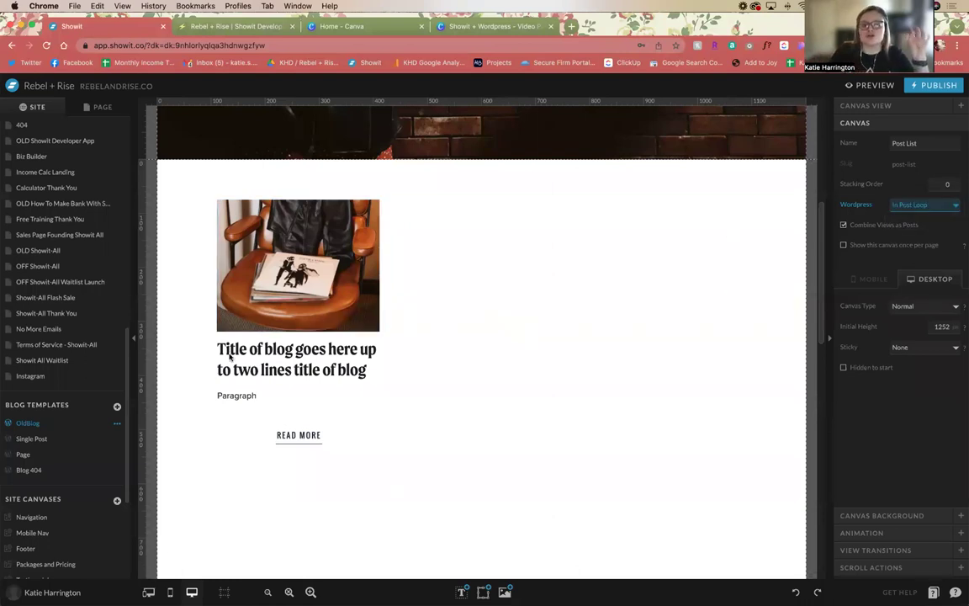
click(219, 344)
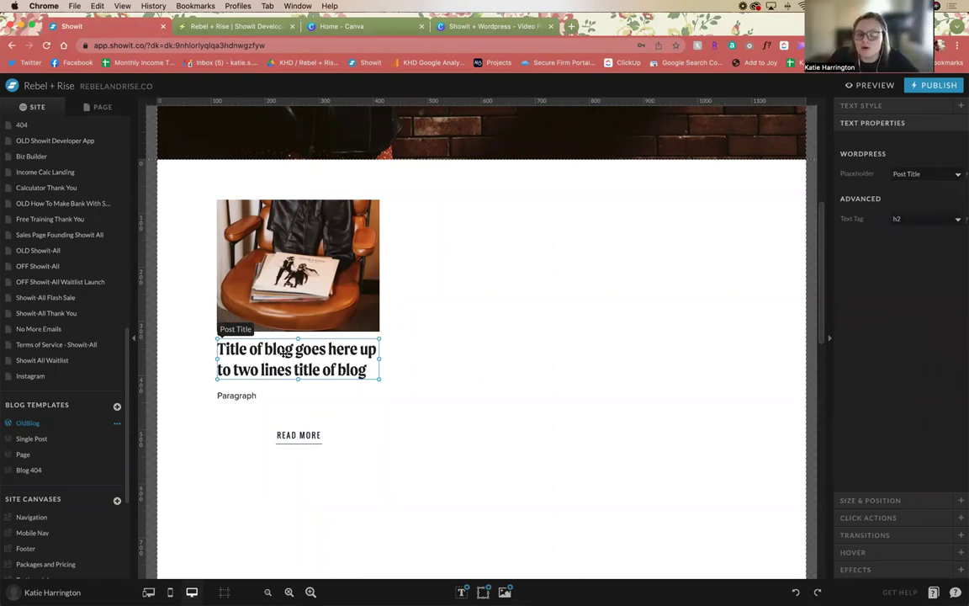
Step: Keep Post Title as the heading's placeholder and Post Excerpt as the paragraph's
click(929, 174)
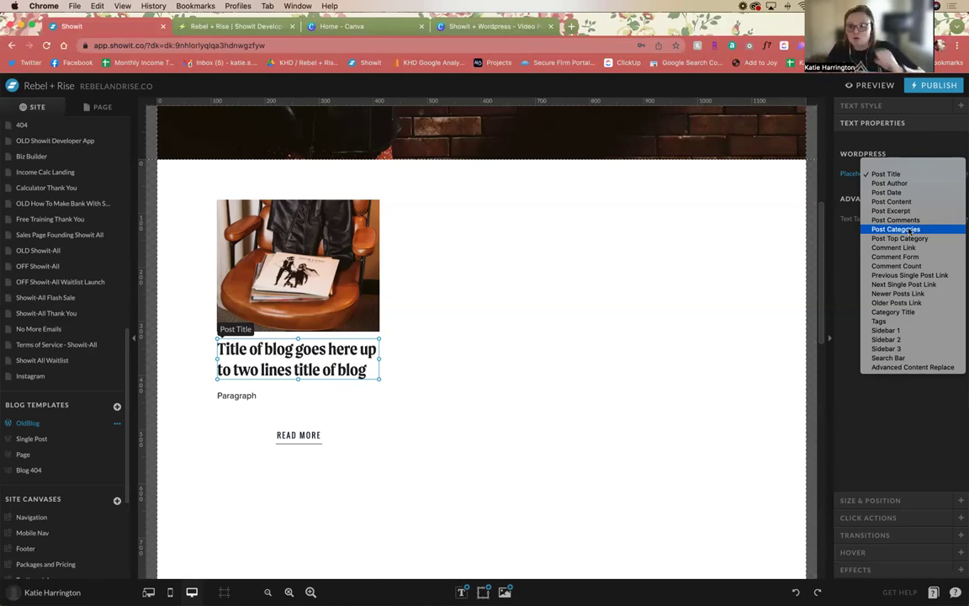
click(448, 208)
click(301, 401)
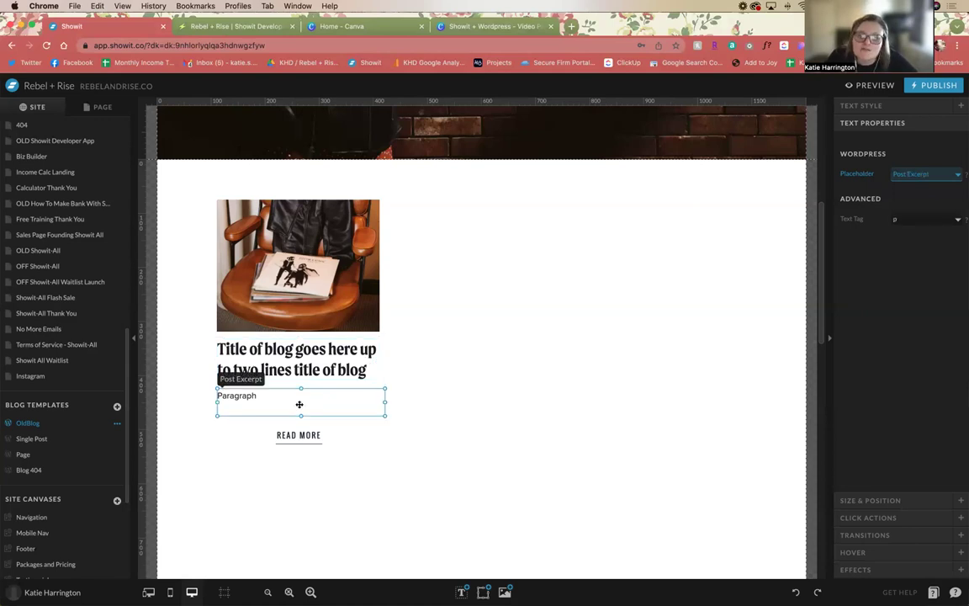
click(925, 174)
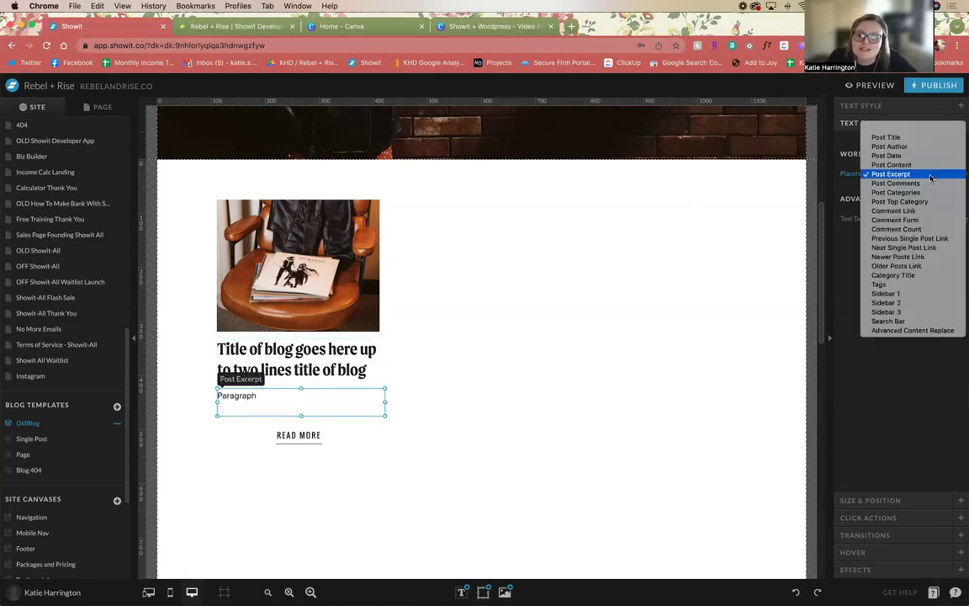
click(930, 175)
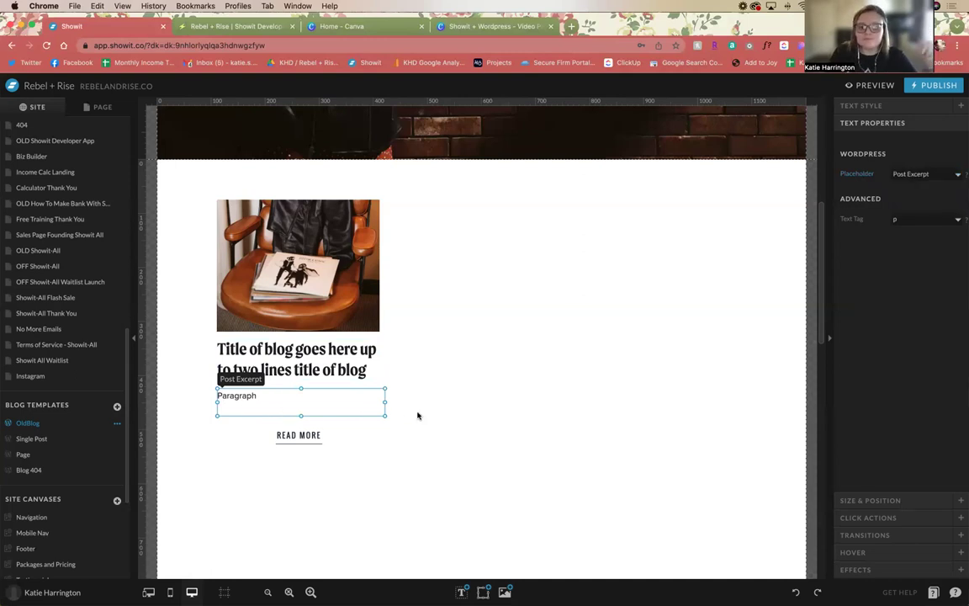
click(286, 435)
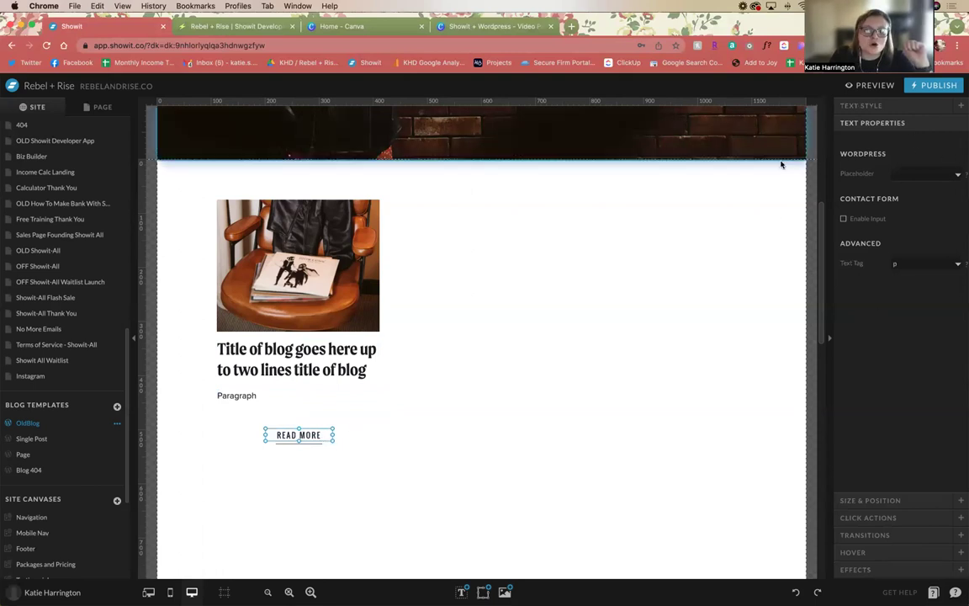
Step: Confirm READ MORE's click action links to the WordPress Post, then deselect it
click(868, 517)
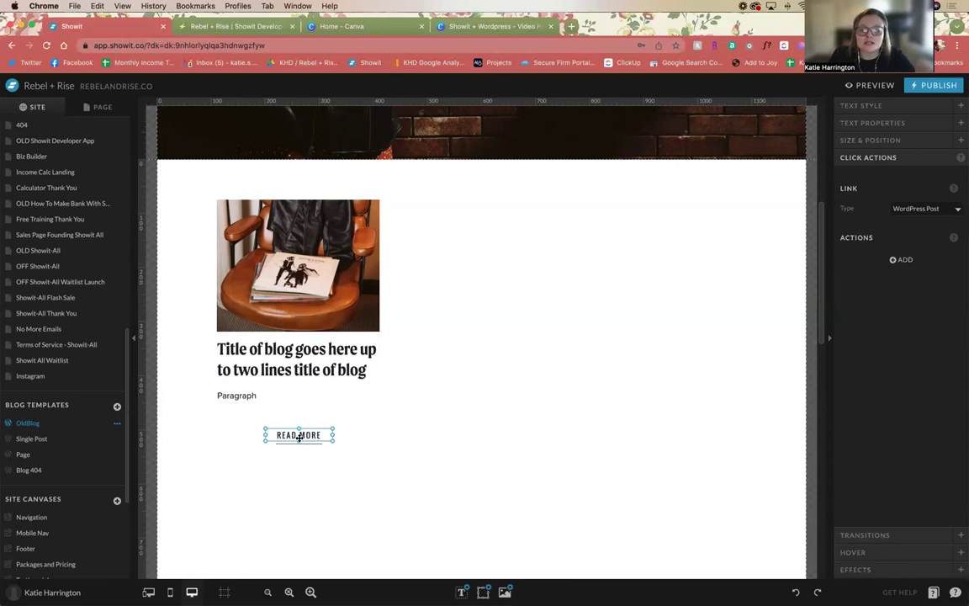
click(459, 457)
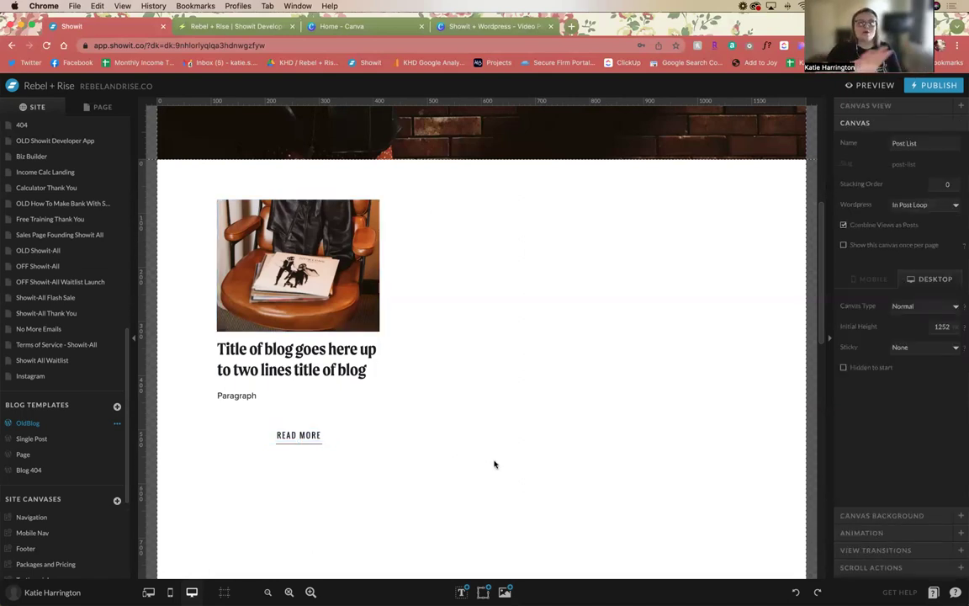
Step: Copy the post card twice to the right, making three identical cards, and select all three
drag(461, 485, 406, 514)
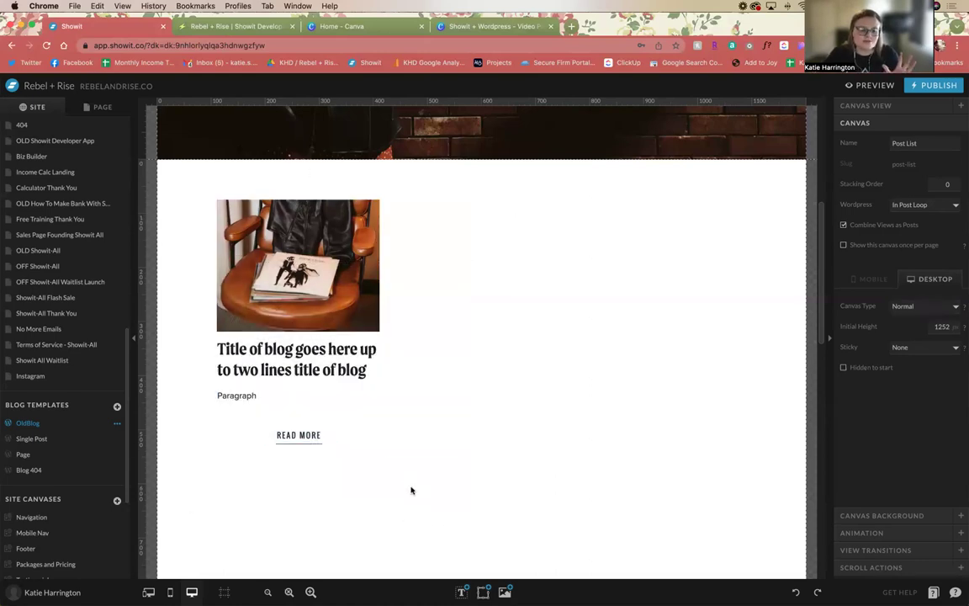
drag(372, 442, 205, 186)
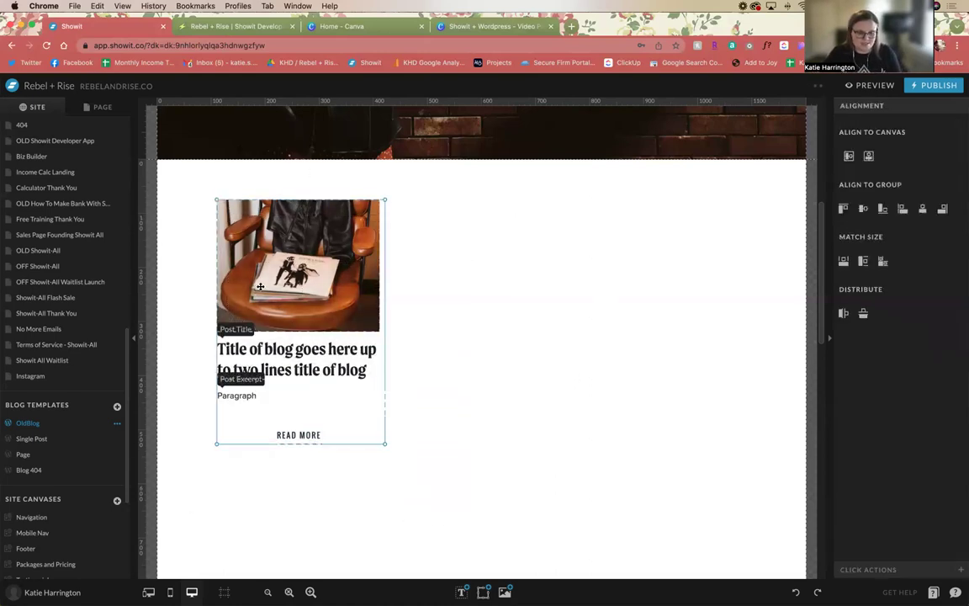
drag(317, 258, 475, 286)
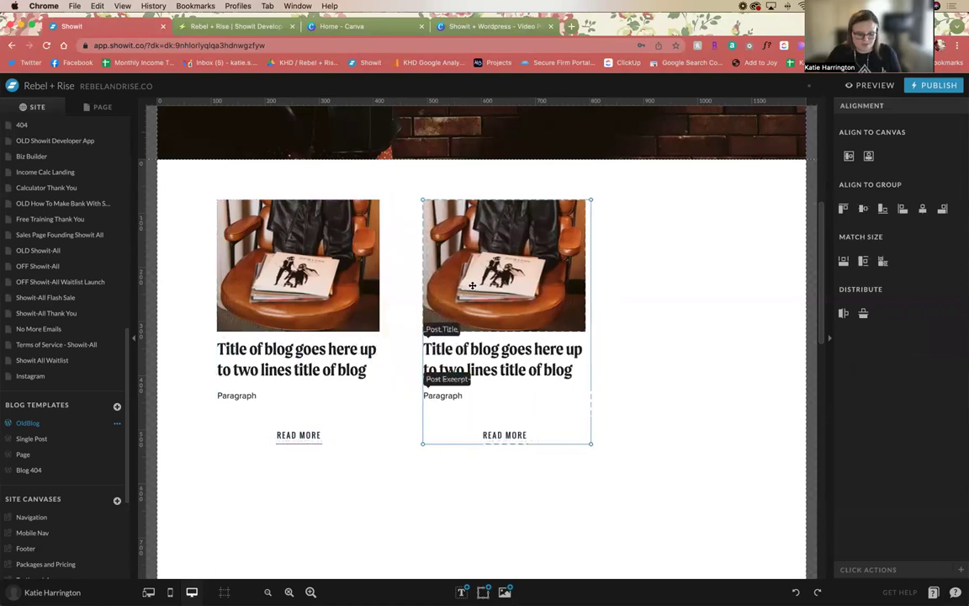
drag(469, 282, 690, 274)
drag(178, 182, 803, 505)
click(868, 157)
Step: Review the canvas loop options, including Next Post Start and Posts View Lookup, leaving In Post Loop
click(723, 193)
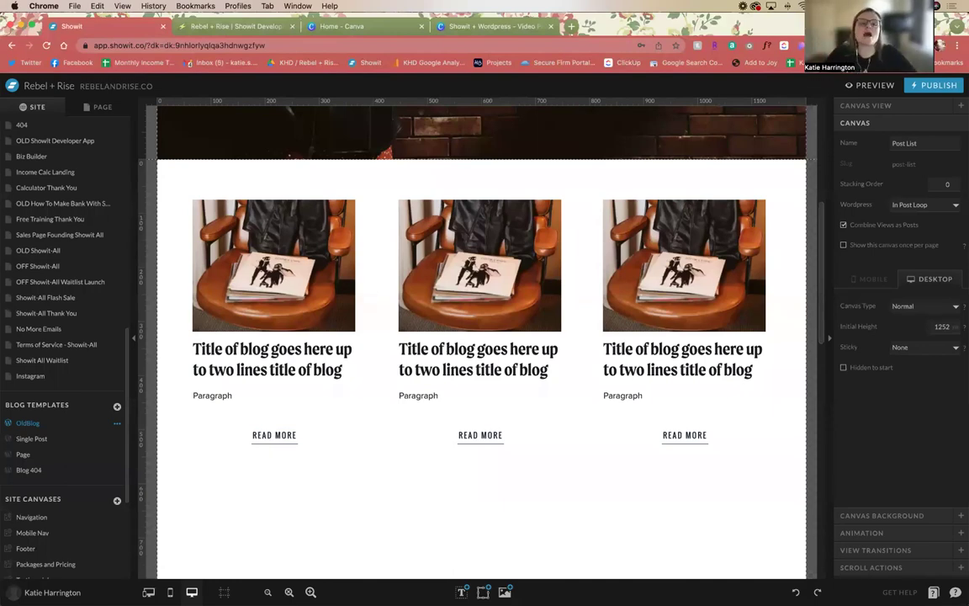
click(954, 204)
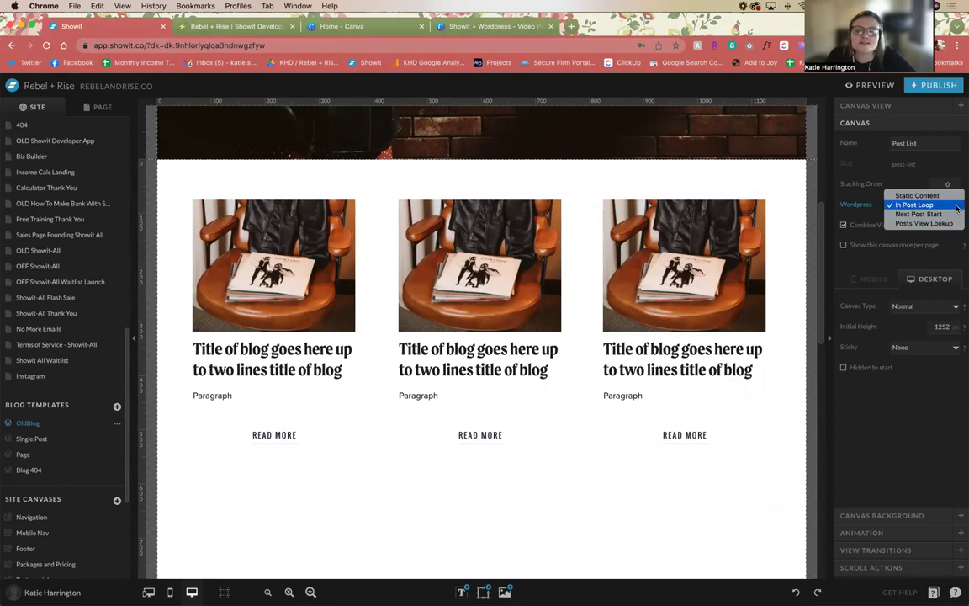
click(956, 205)
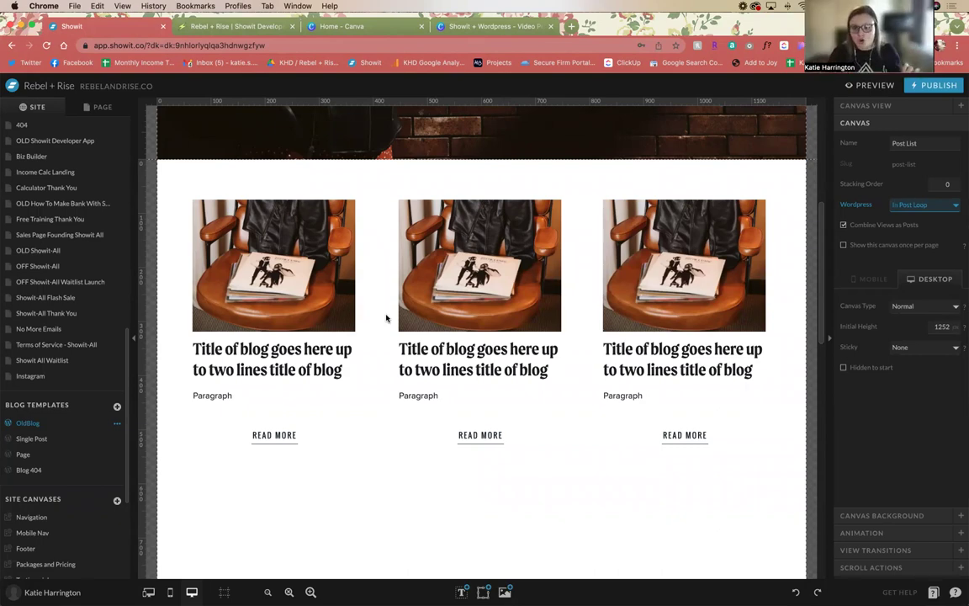
click(941, 206)
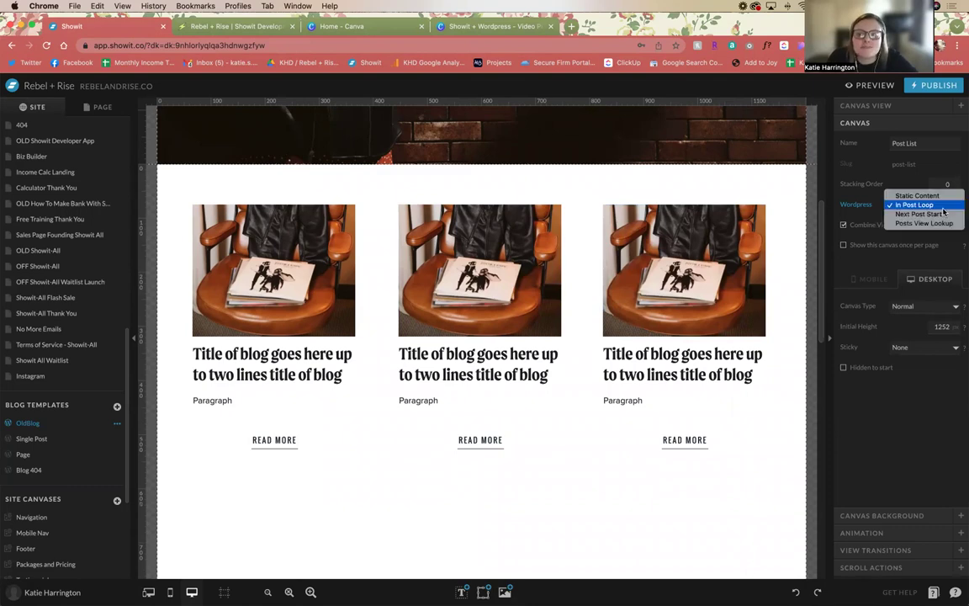
click(944, 209)
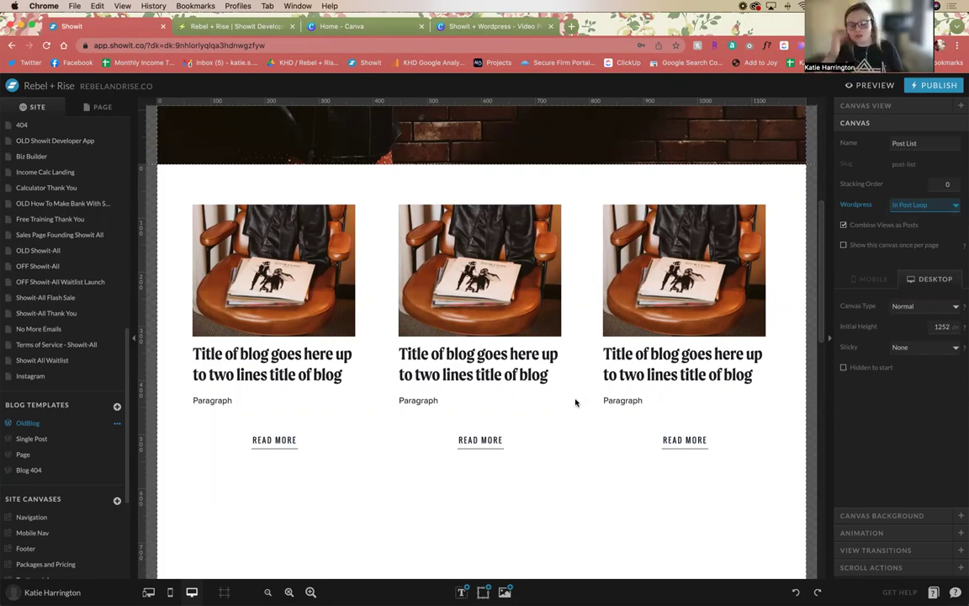
click(906, 207)
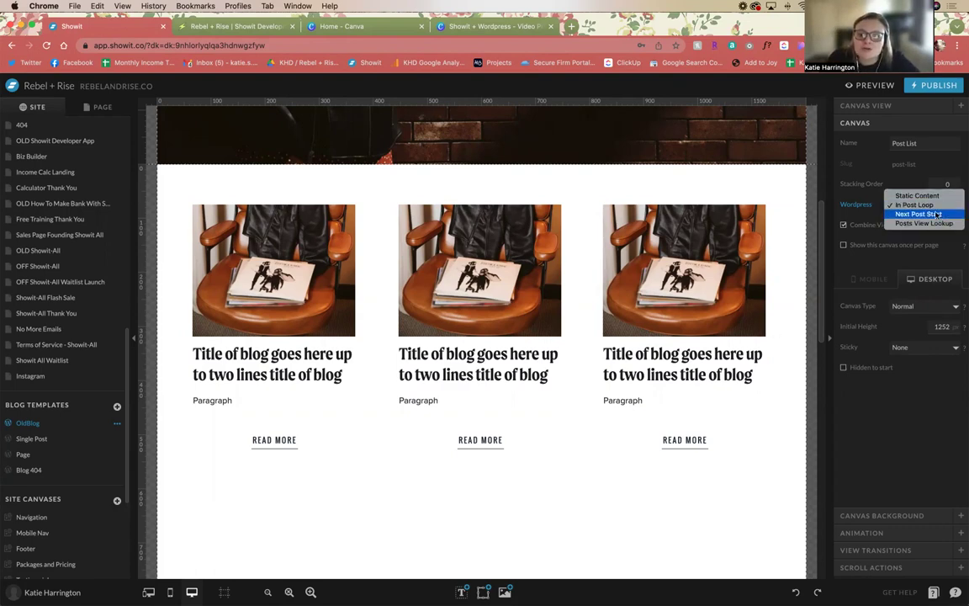
click(867, 195)
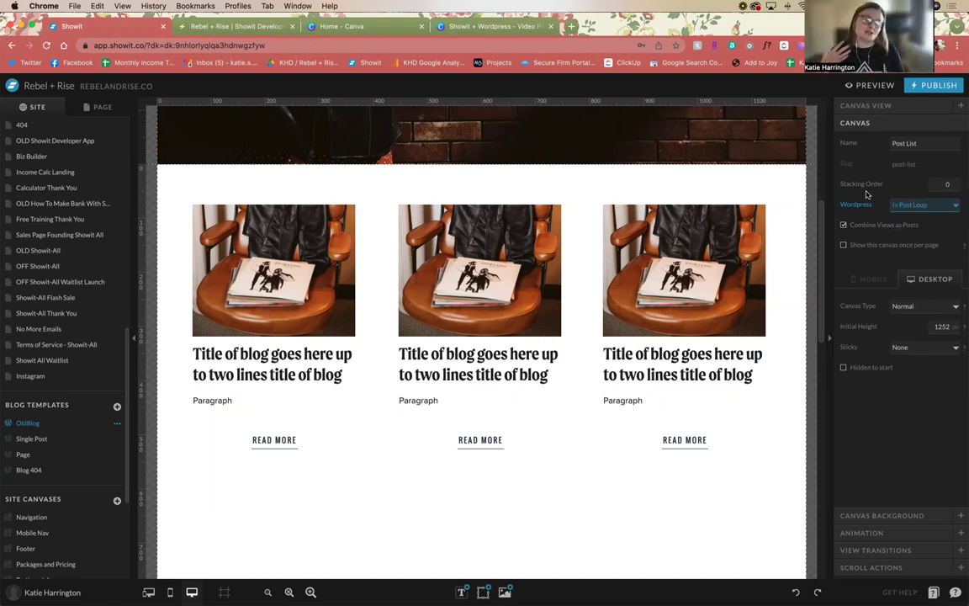
click(944, 209)
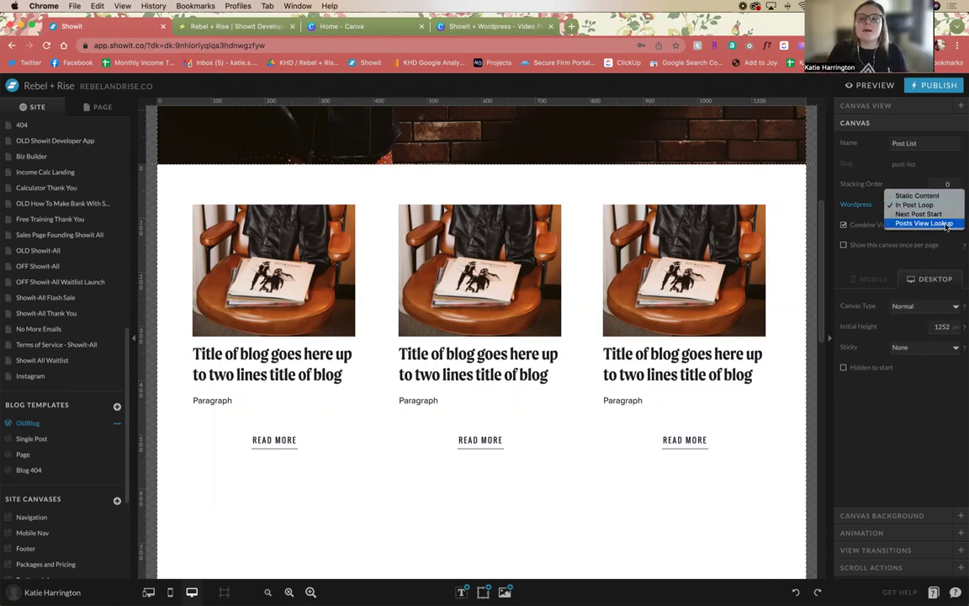
click(786, 178)
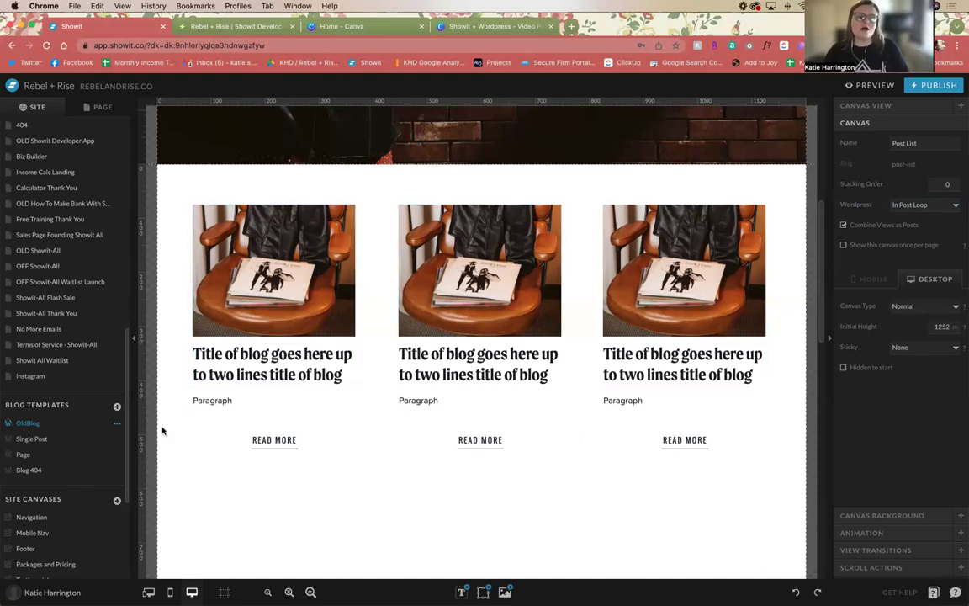
Step: Show the OldBlog page's layers panel from the PAGE tab
click(105, 110)
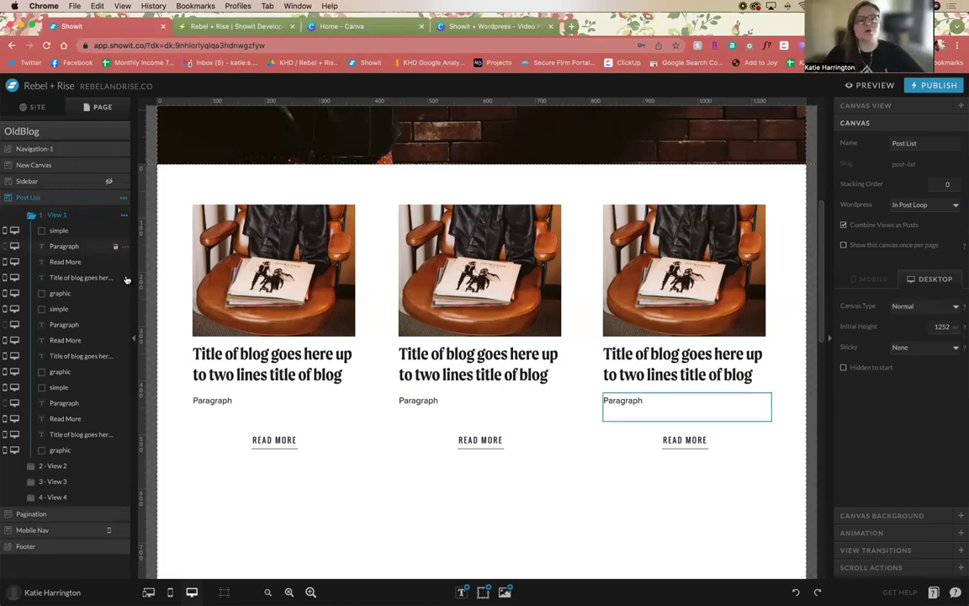
Step: Add a new canvas view to the OldBlog Post List canvas from its options menu
click(124, 200)
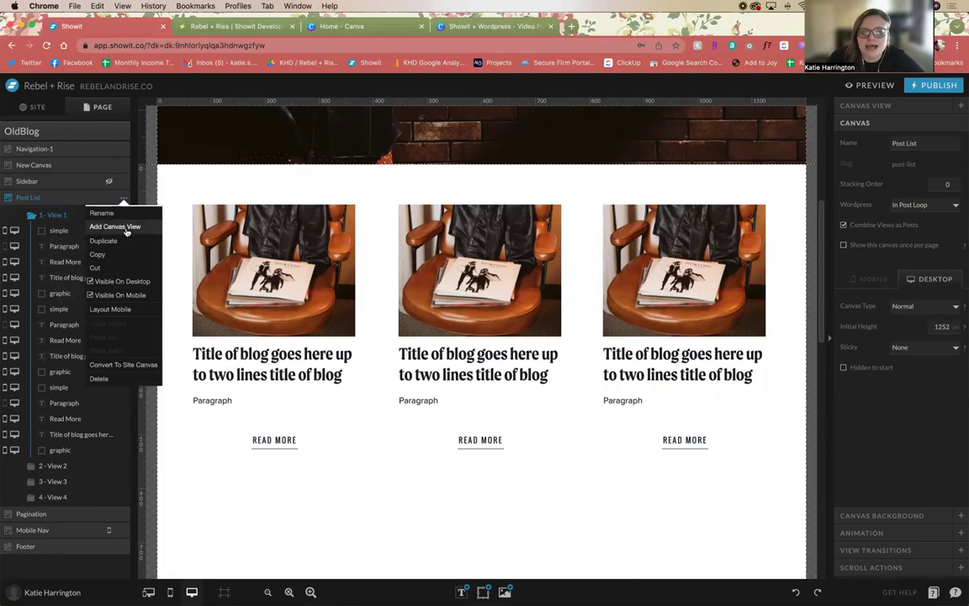
click(126, 227)
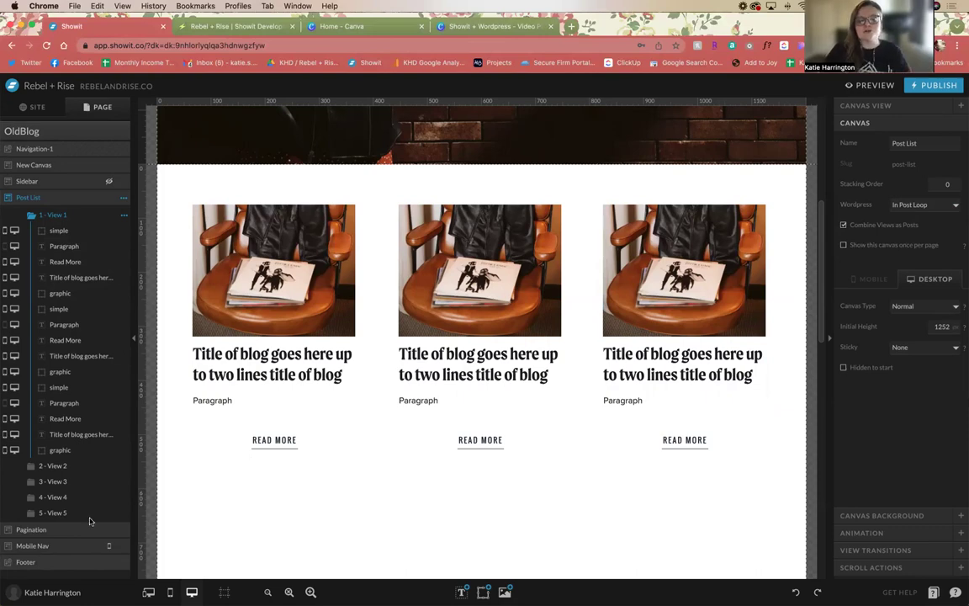
Step: Publish the site with Publish Blog checked to rebelandrise.co, then switch to the live Rebel + Rise tab
click(936, 85)
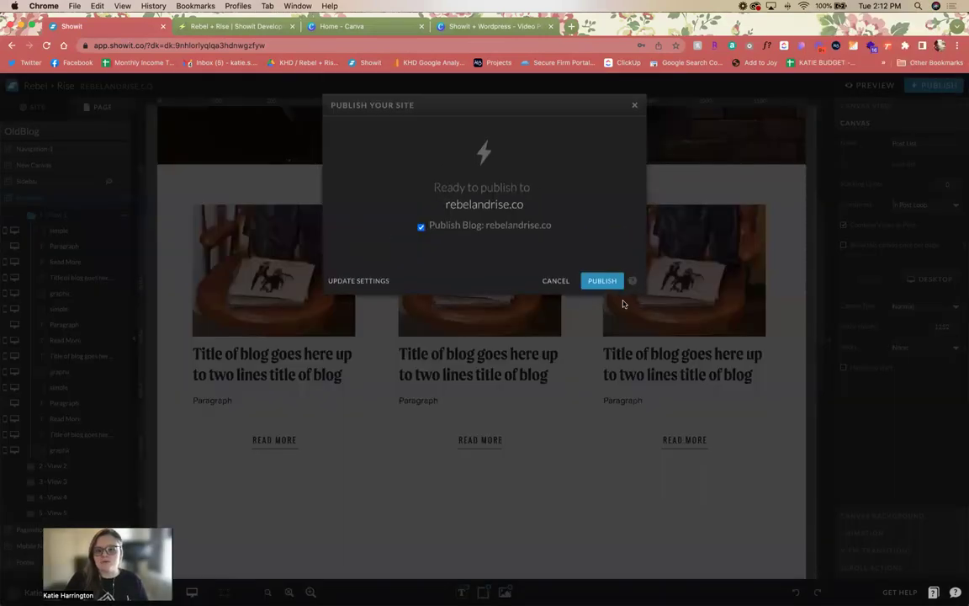
click(601, 279)
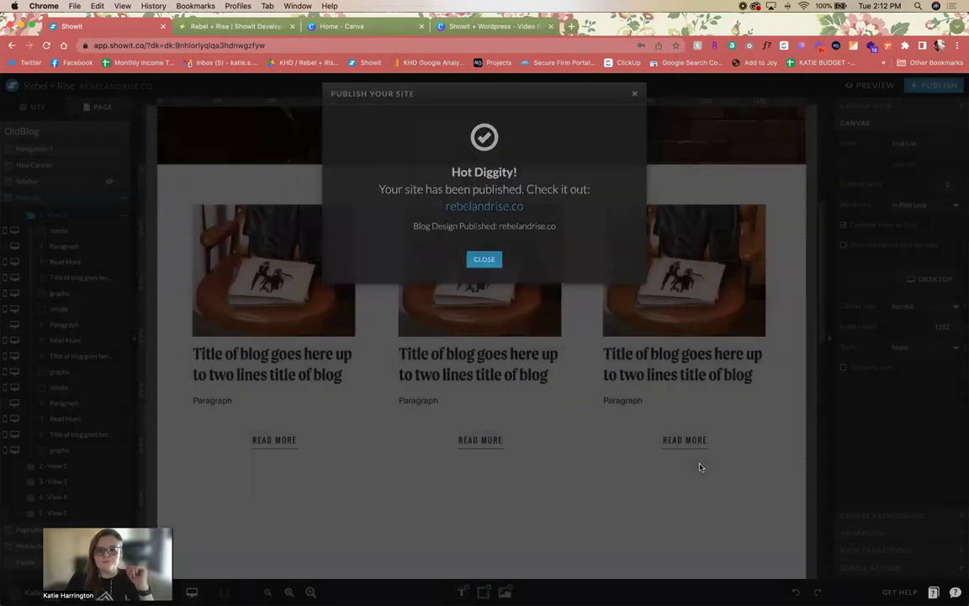
click(698, 464)
click(194, 25)
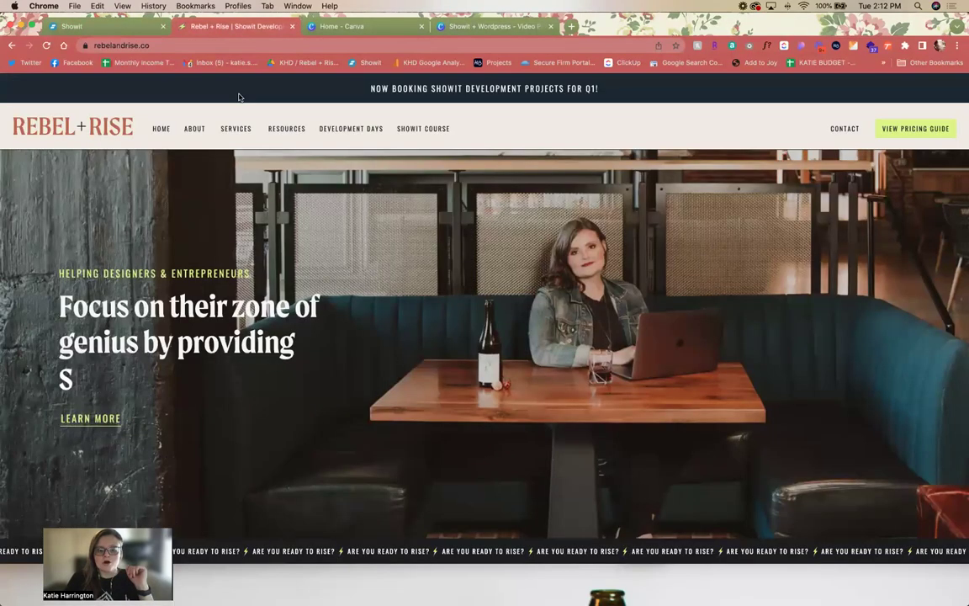
Step: Load rebelandrise.co/OLDBLOG, scroll down to the test post cards, then return to Showit
click(265, 46)
click(265, 46)
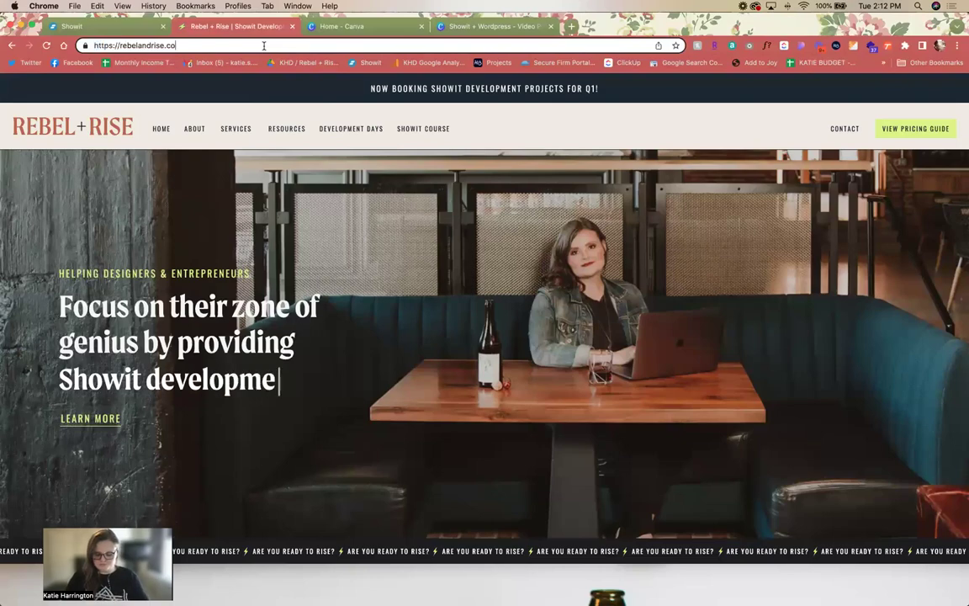
text(OLDBLOG)
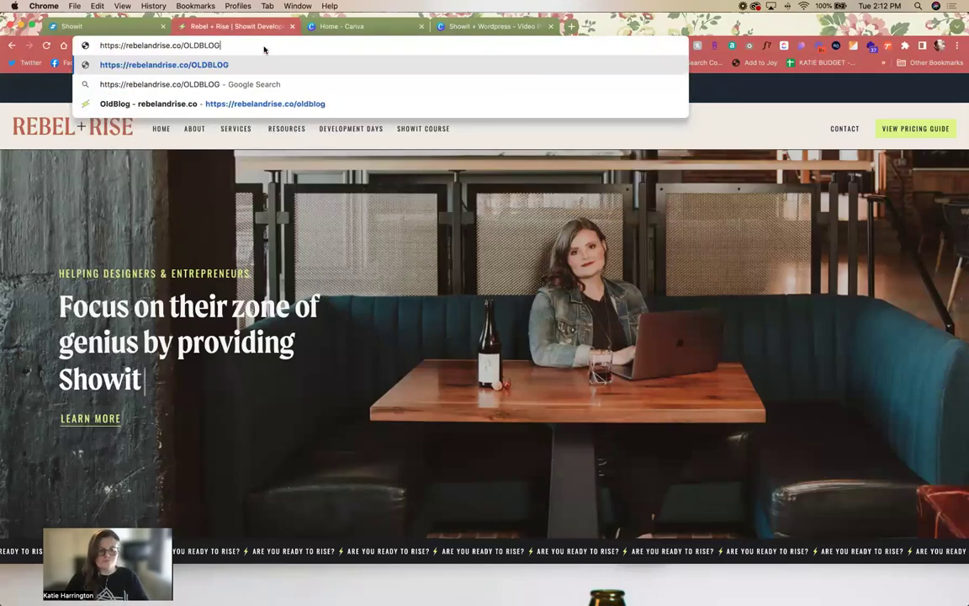
key(Return)
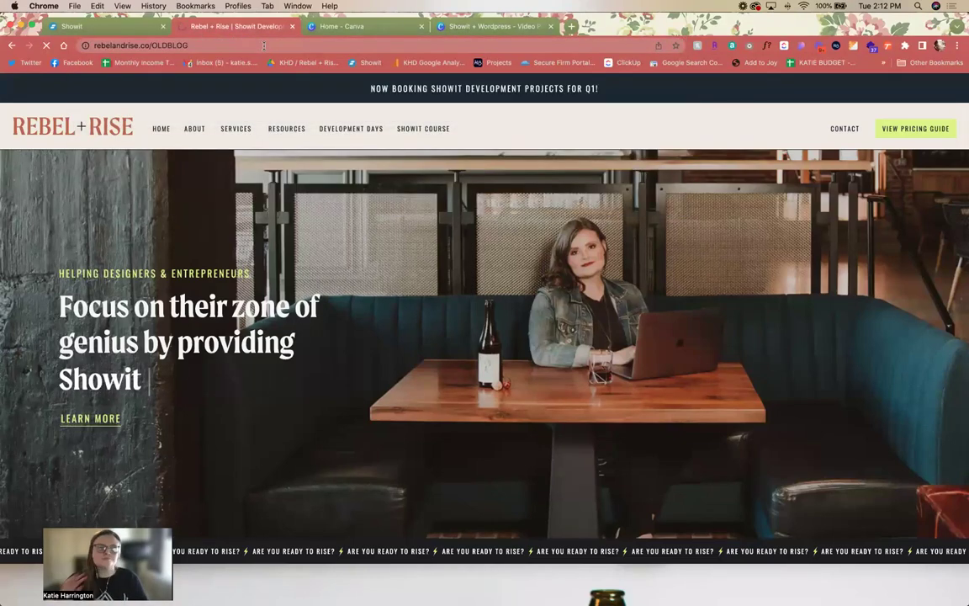
scroll(505, 324, down, 3)
scroll(504, 323, down, 1)
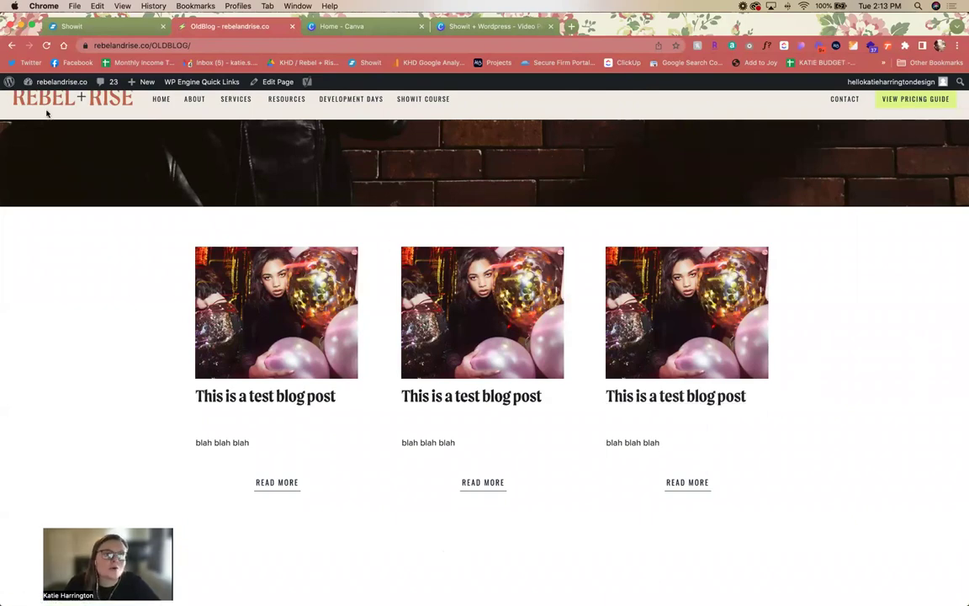
click(77, 24)
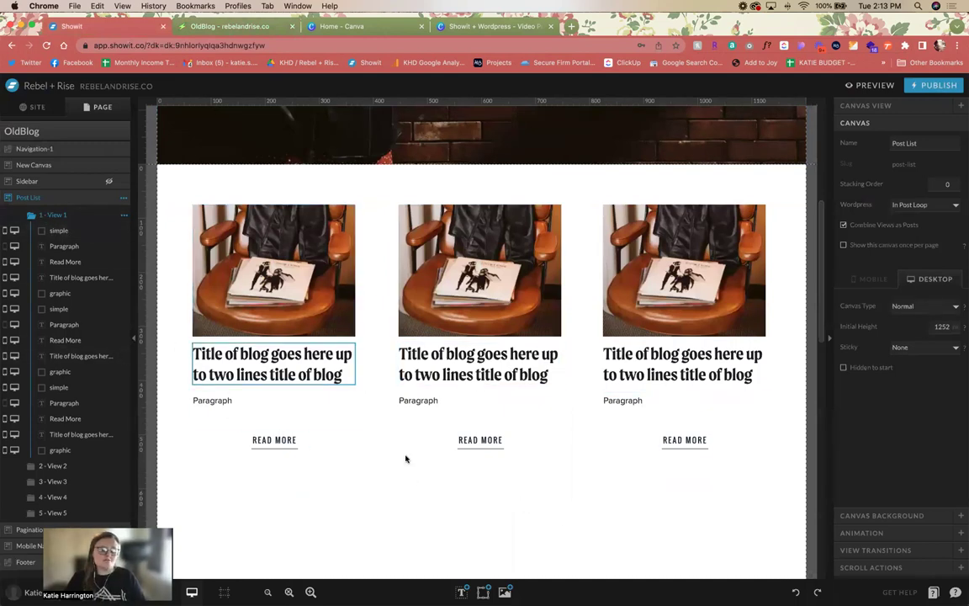
Step: Delete the middle and right-hand post cards from View 1 of the Post List
drag(545, 475, 391, 177)
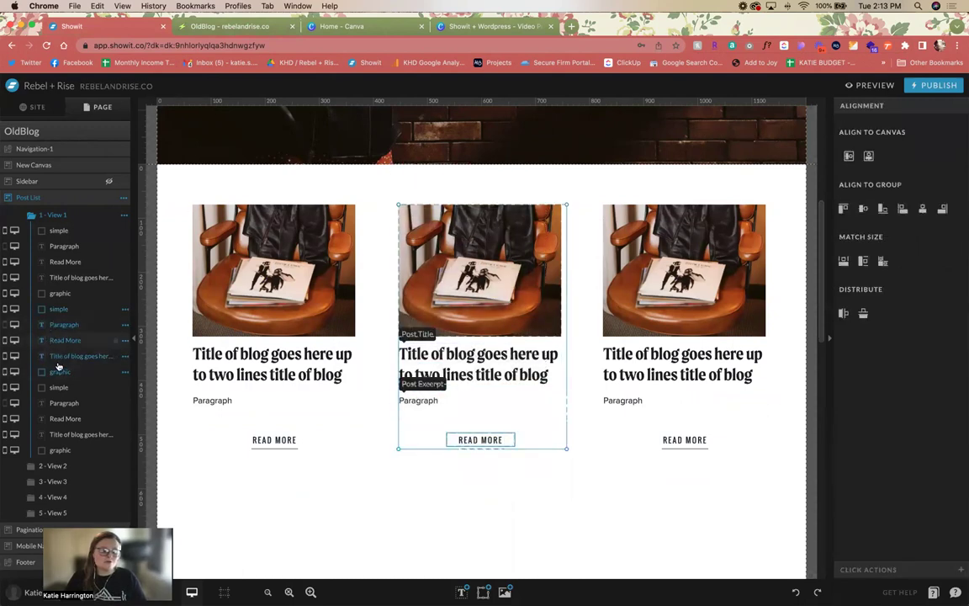
key(BackSpace)
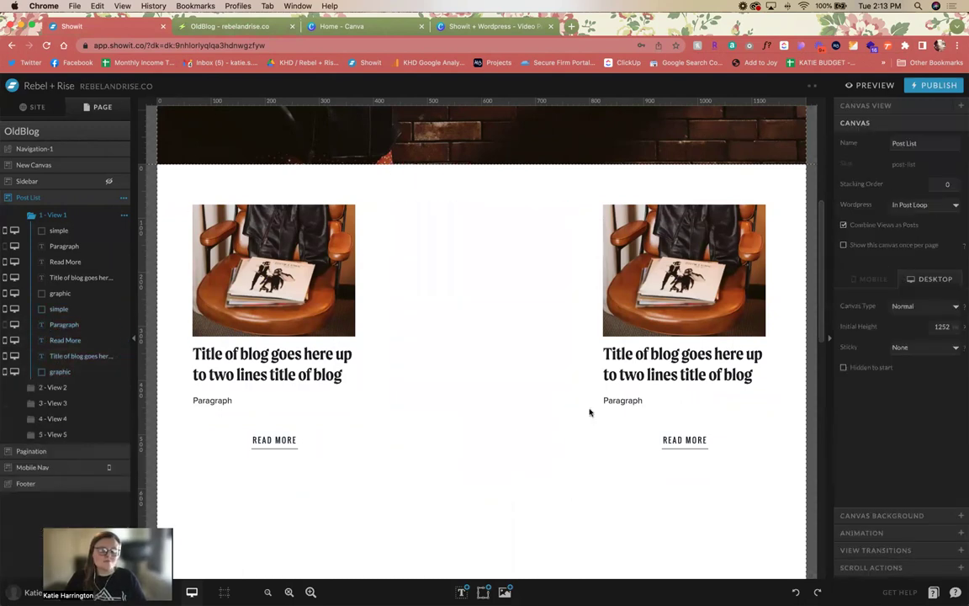
drag(706, 515, 538, 185)
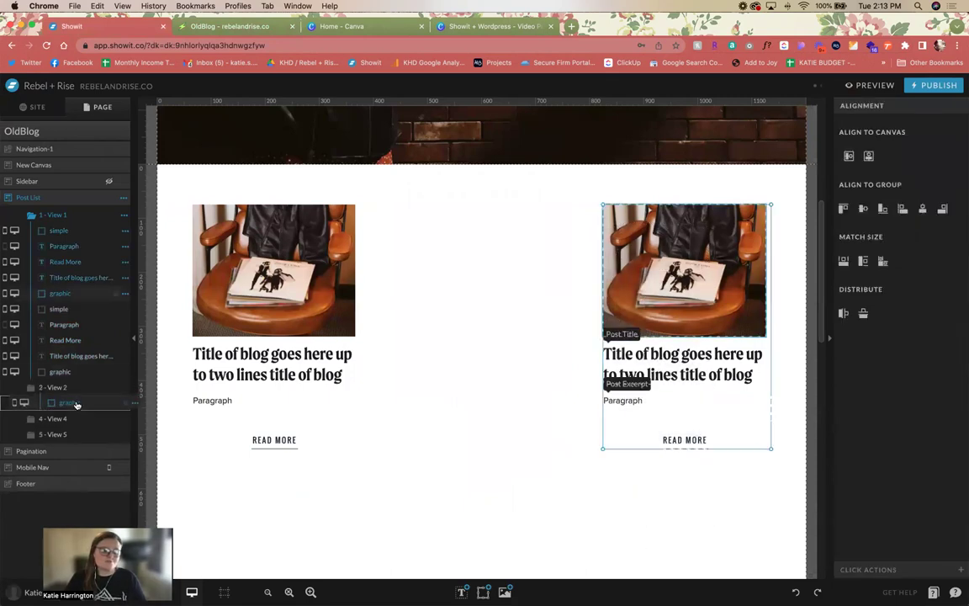
key(BackSpace)
Step: Delete View 4 and View 5 from the Post List canvas
click(74, 339)
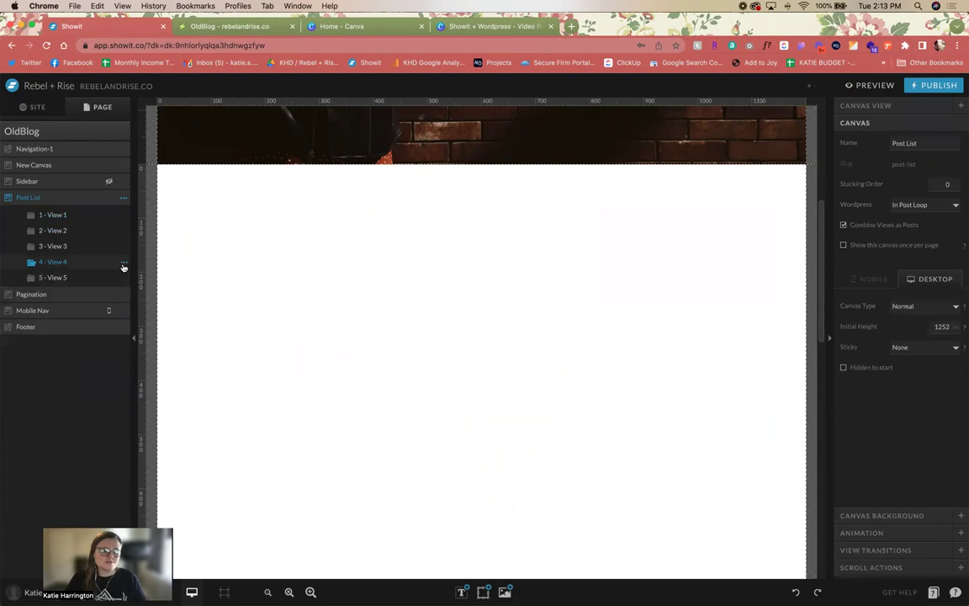
click(123, 262)
click(111, 275)
click(123, 263)
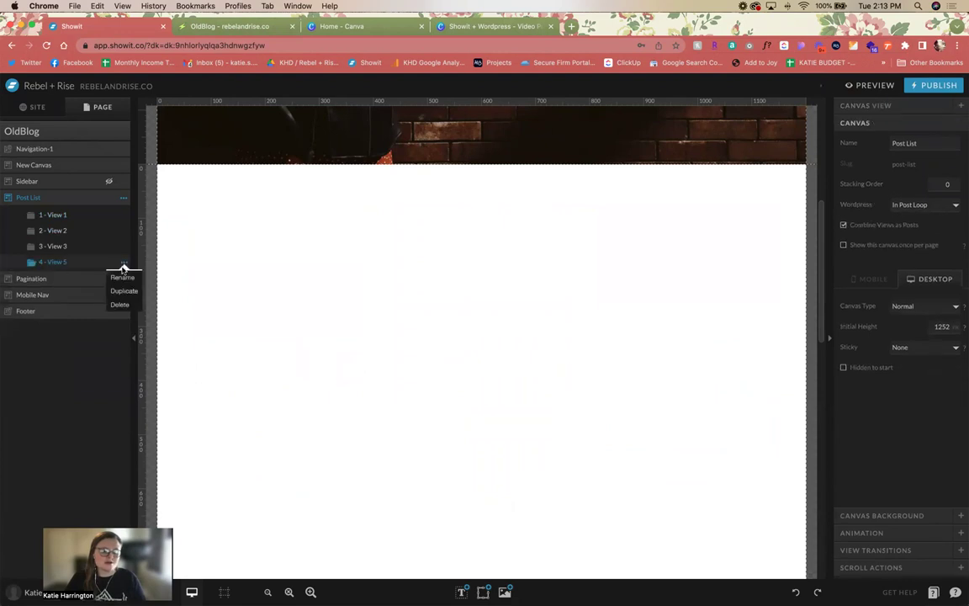
click(122, 304)
Step: Show View 1 and scroll through its remaining post card layout
click(68, 218)
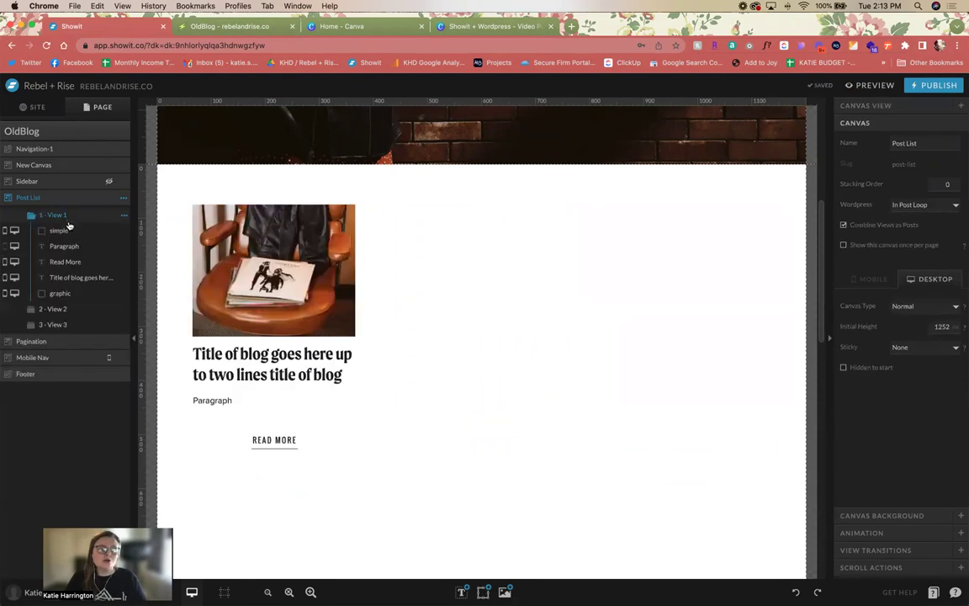
scroll(506, 370, down, 3)
scroll(505, 370, up, 1)
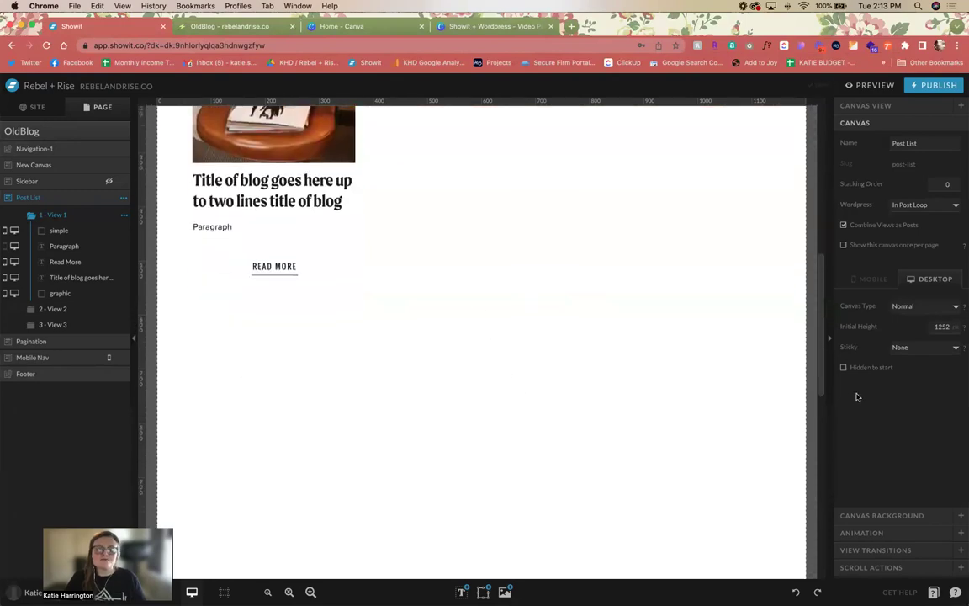
scroll(482, 413, down, 3)
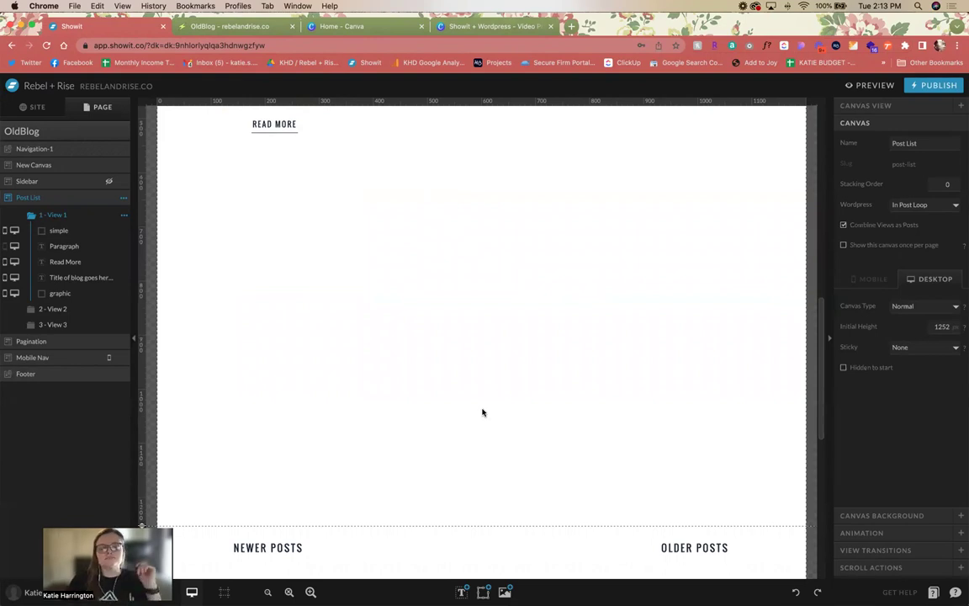
scroll(482, 412, up, 1)
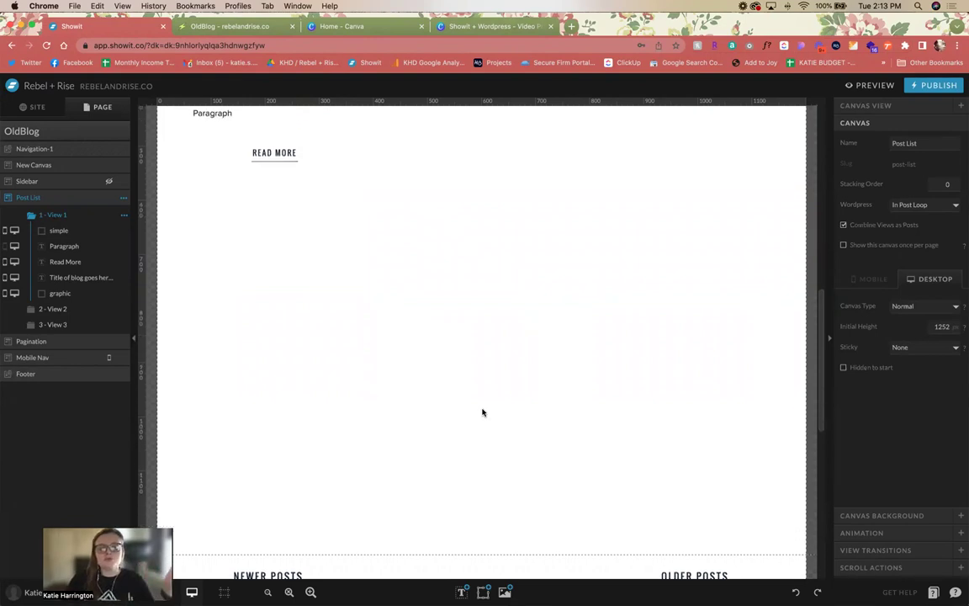
scroll(482, 412, up, 6)
scroll(360, 482, down, 1)
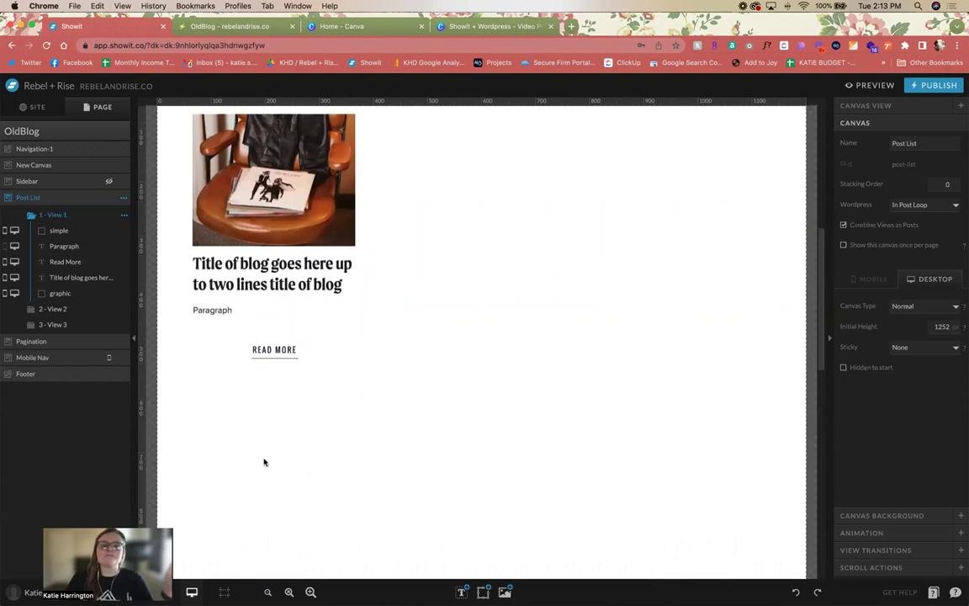
scroll(211, 436, down, 2)
scroll(211, 436, down, 3)
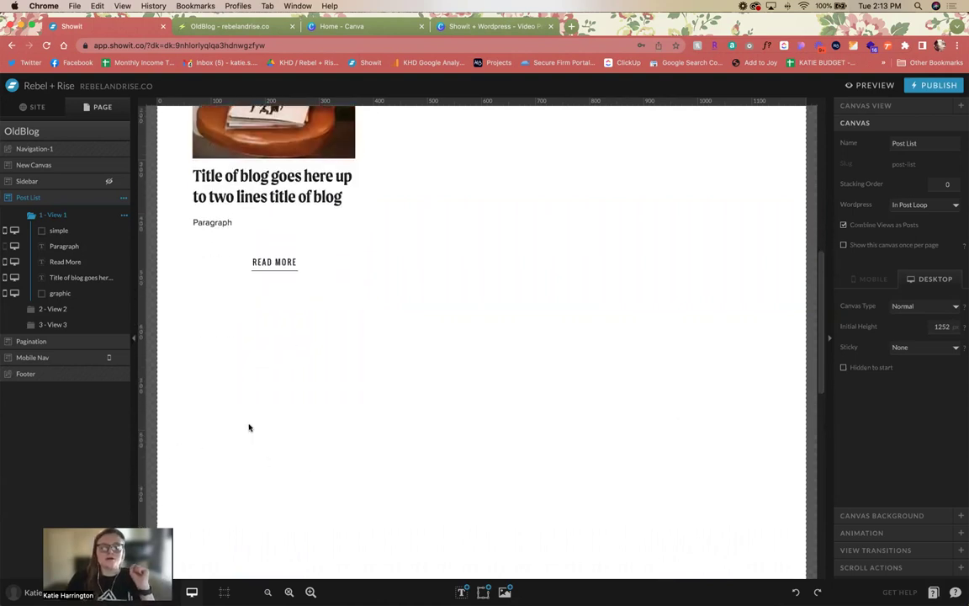
Step: Show View 3 and shrink the Post List canvas height from 1252 to 621
click(60, 324)
scroll(362, 391, down, 5)
drag(126, 395, 277, 194)
scroll(376, 260, up, 5)
scroll(387, 372, down, 5)
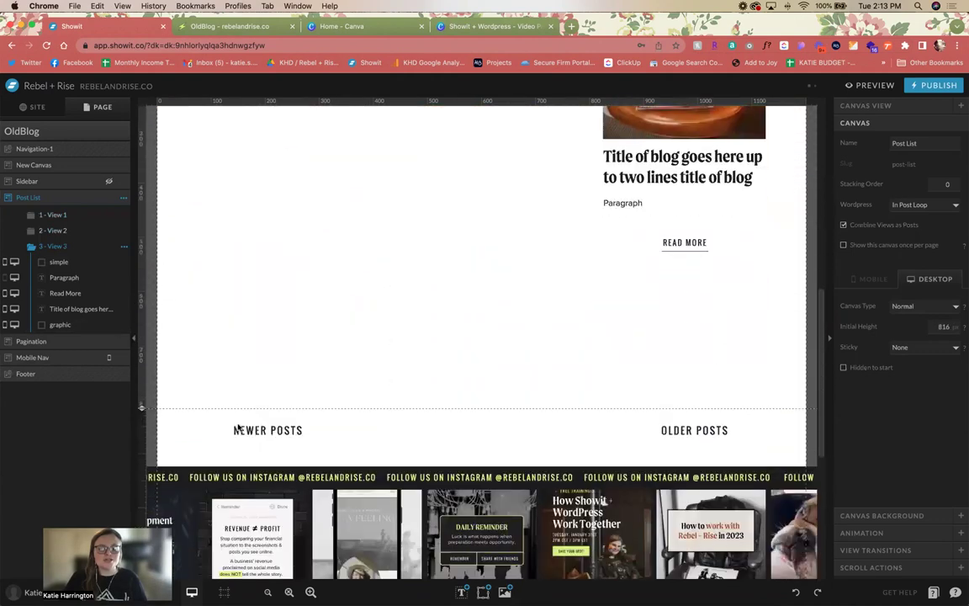
drag(140, 403, 200, 296)
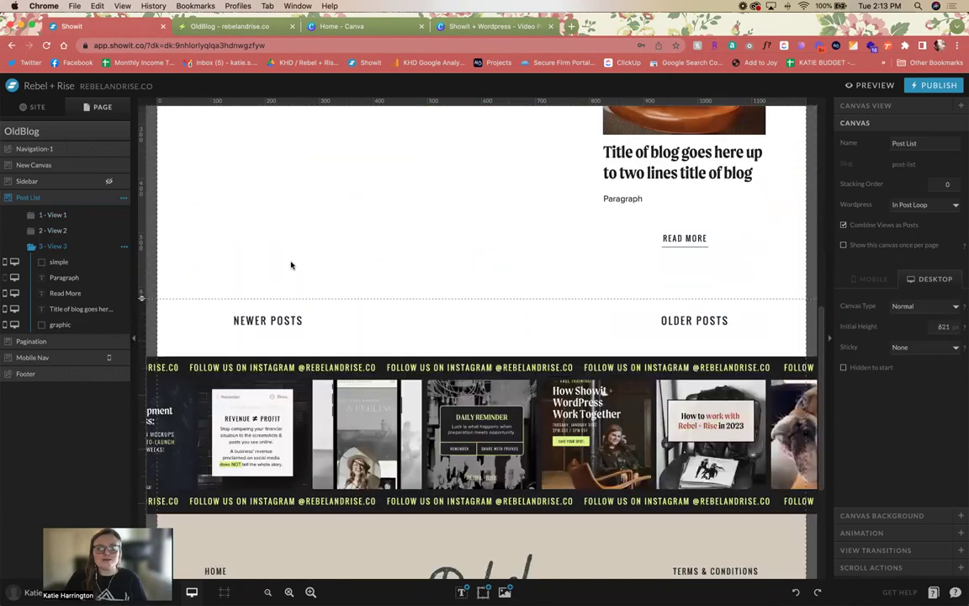
scroll(715, 267, up, 3)
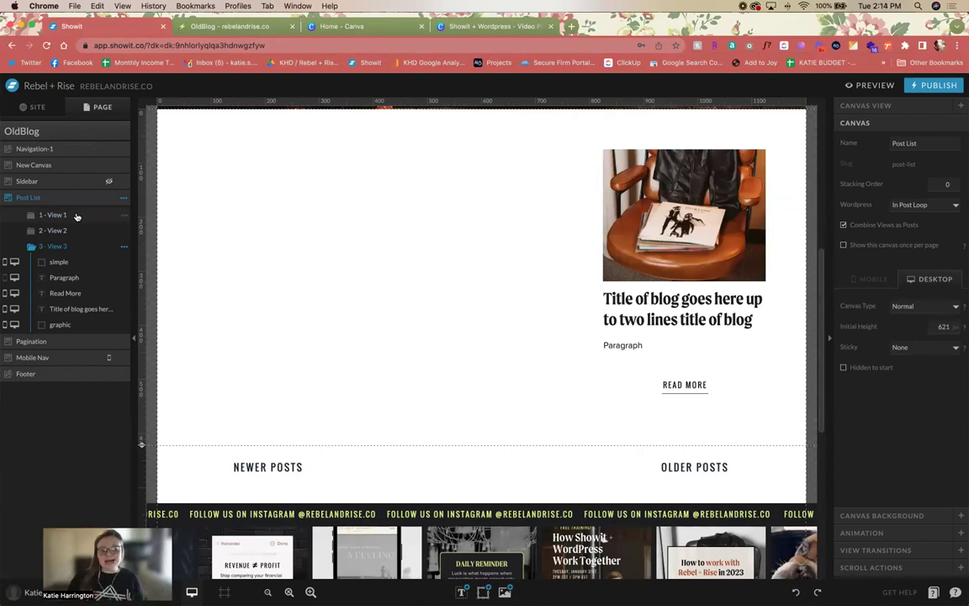
Step: Inspect the post groups in View 3 and View 2, then collapse View 2
click(87, 253)
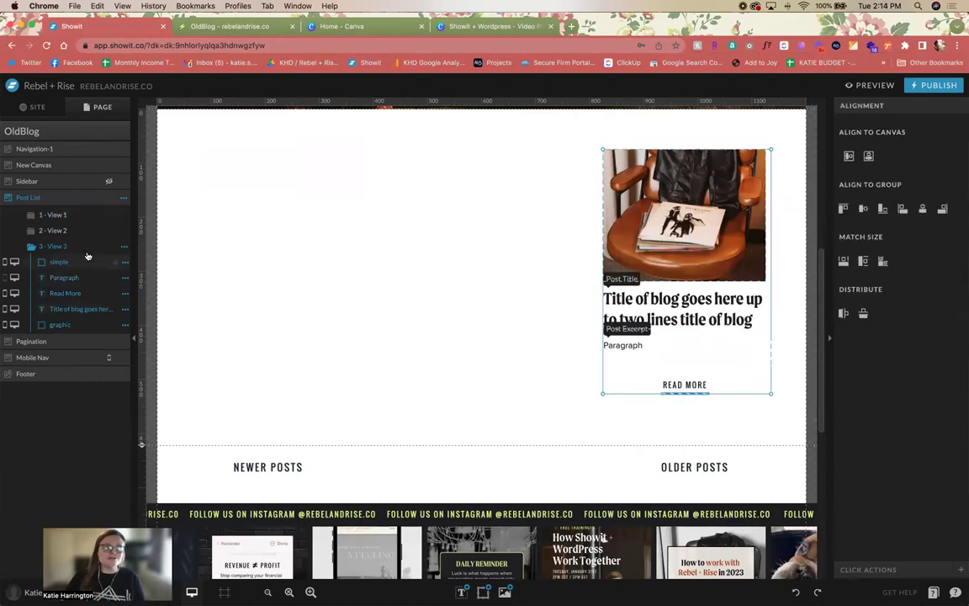
click(80, 230)
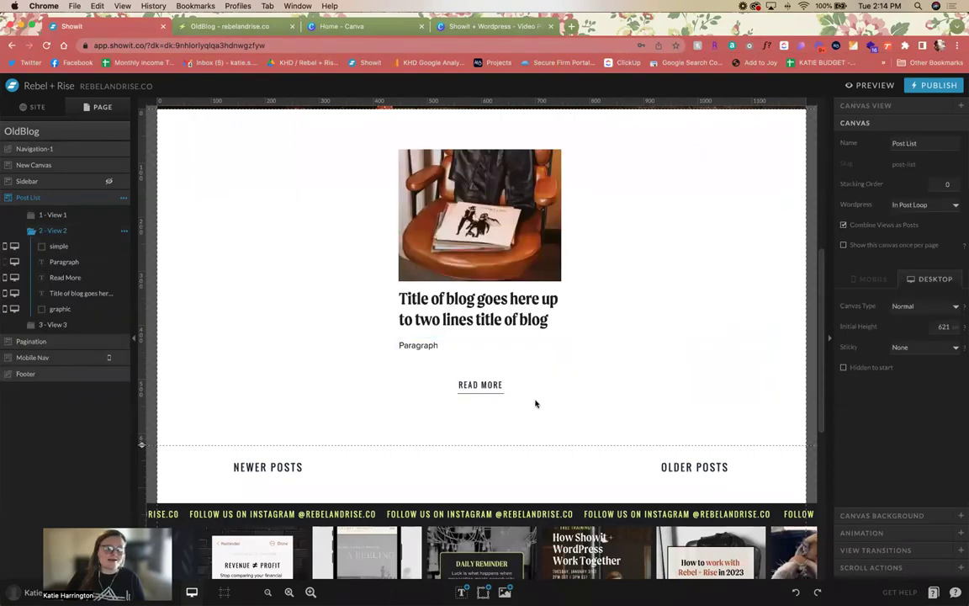
click(366, 152)
click(72, 217)
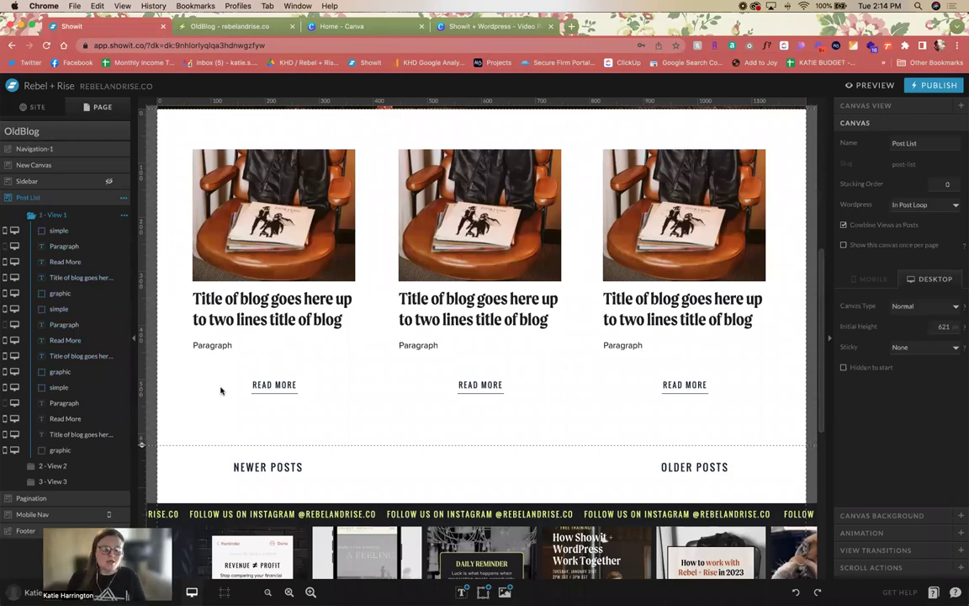
Step: Move the middle and right-hand posts' graphic layers out of View 1
click(439, 368)
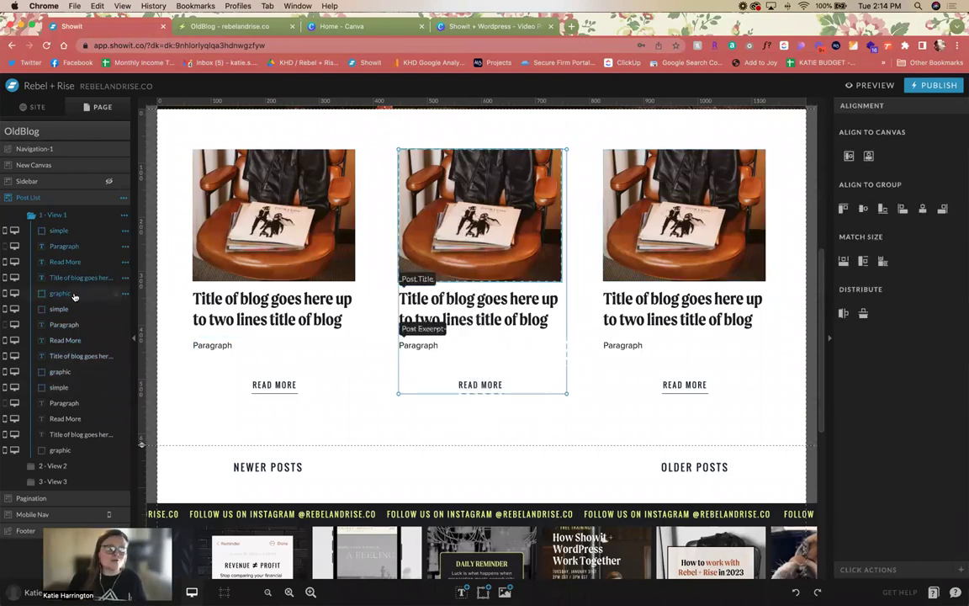
drag(75, 300, 108, 473)
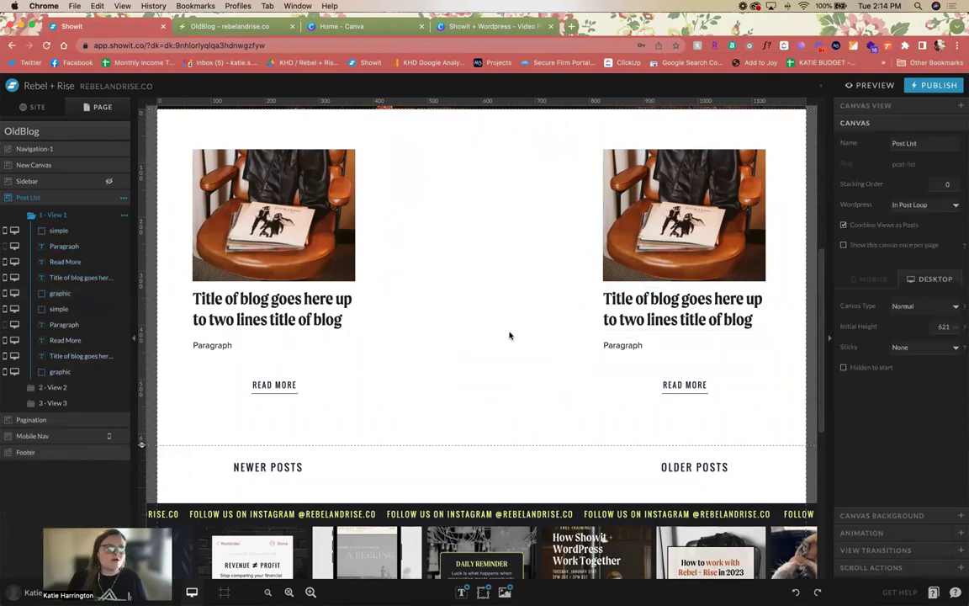
click(656, 378)
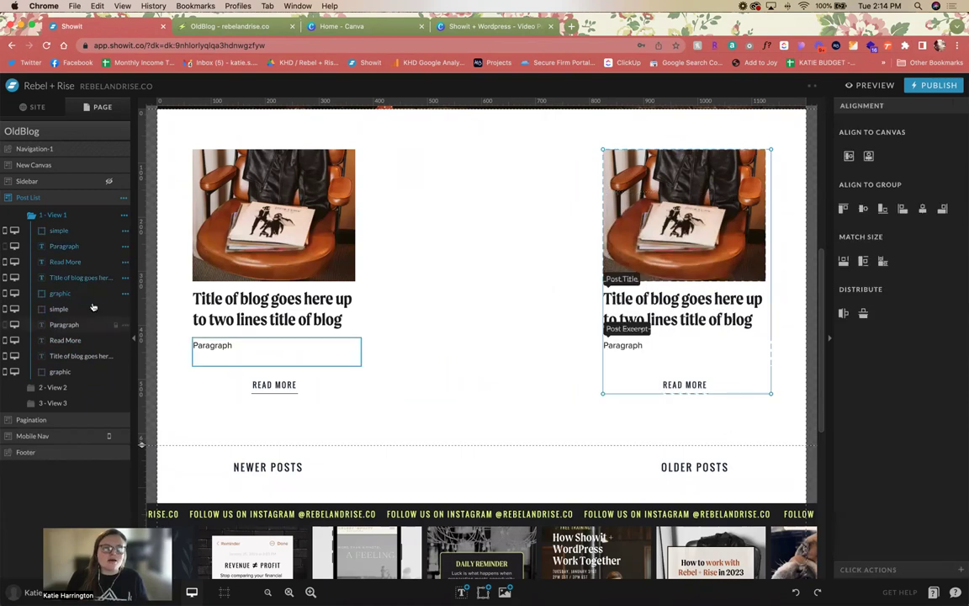
drag(60, 293, 90, 407)
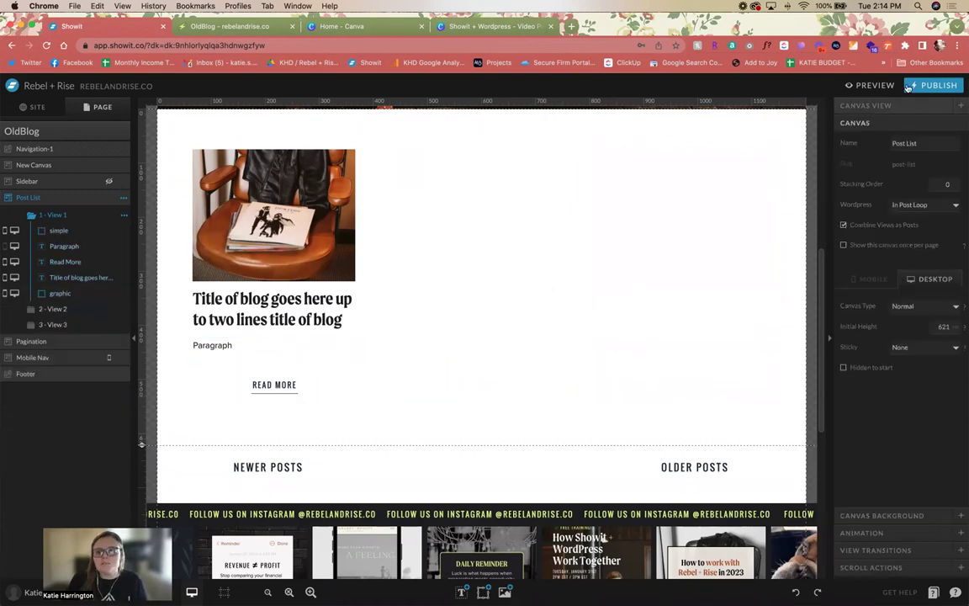
Step: Publish the site with the trimmed Post List to rebelandrise.co
click(939, 85)
click(607, 280)
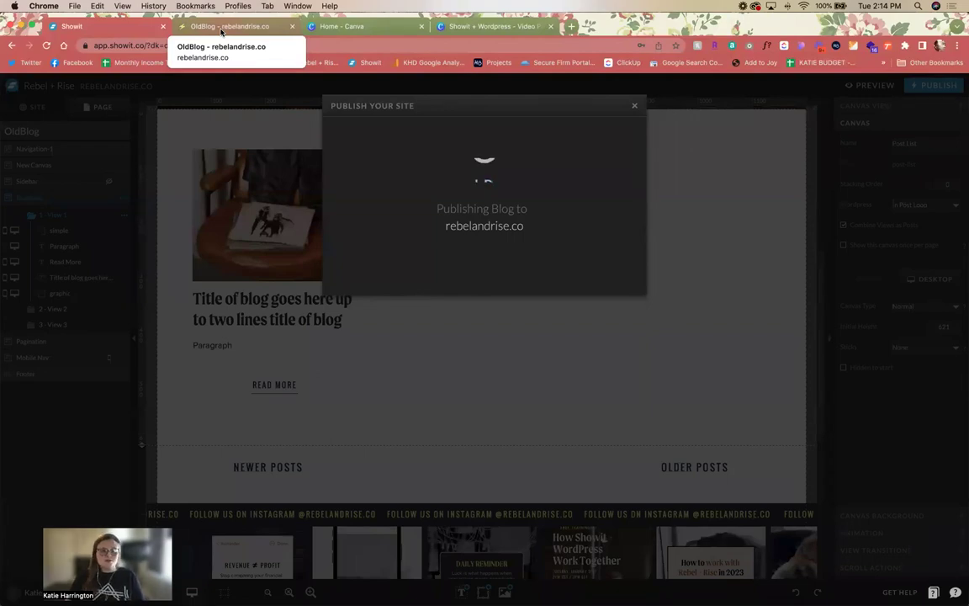
Step: Reload the live OldBlog page and check that three different posts are listed
click(223, 32)
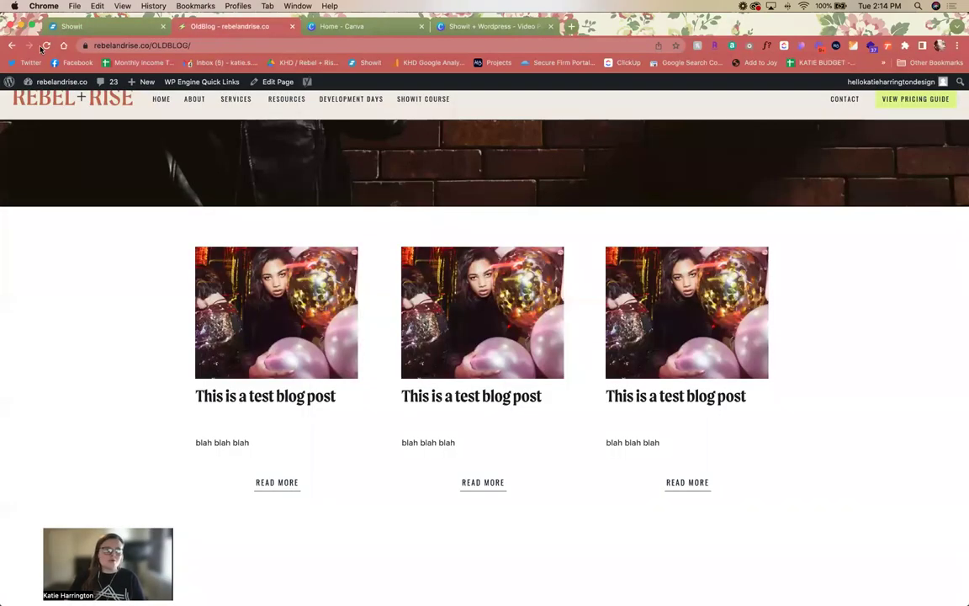
click(44, 46)
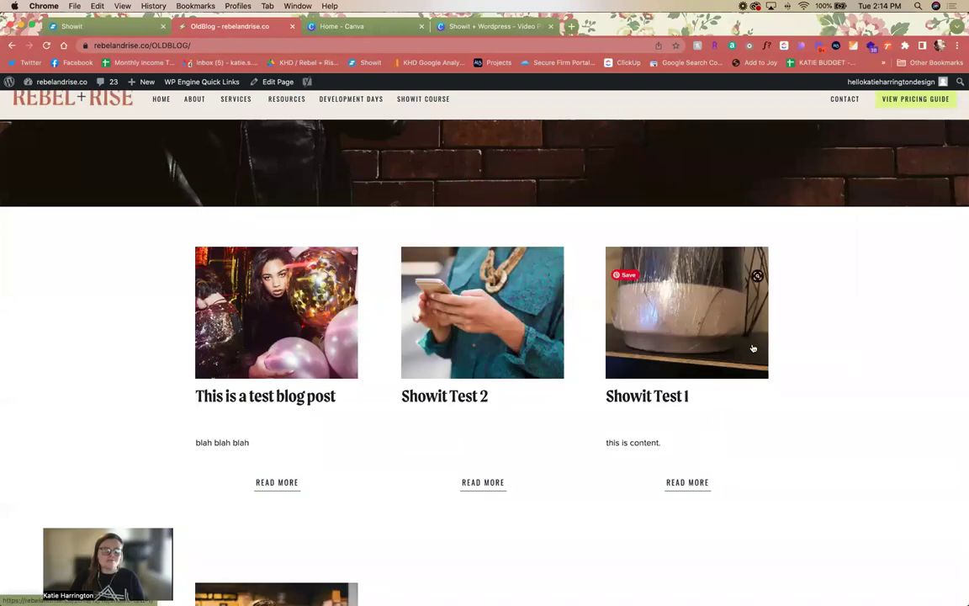
scroll(753, 337, down, 2)
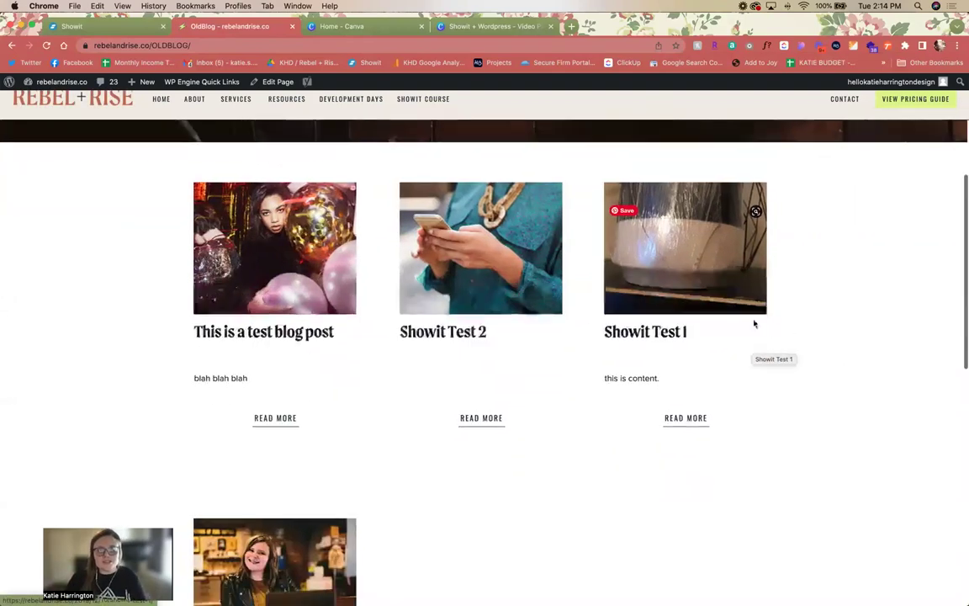
scroll(765, 320, up, 1)
scroll(769, 314, up, 1)
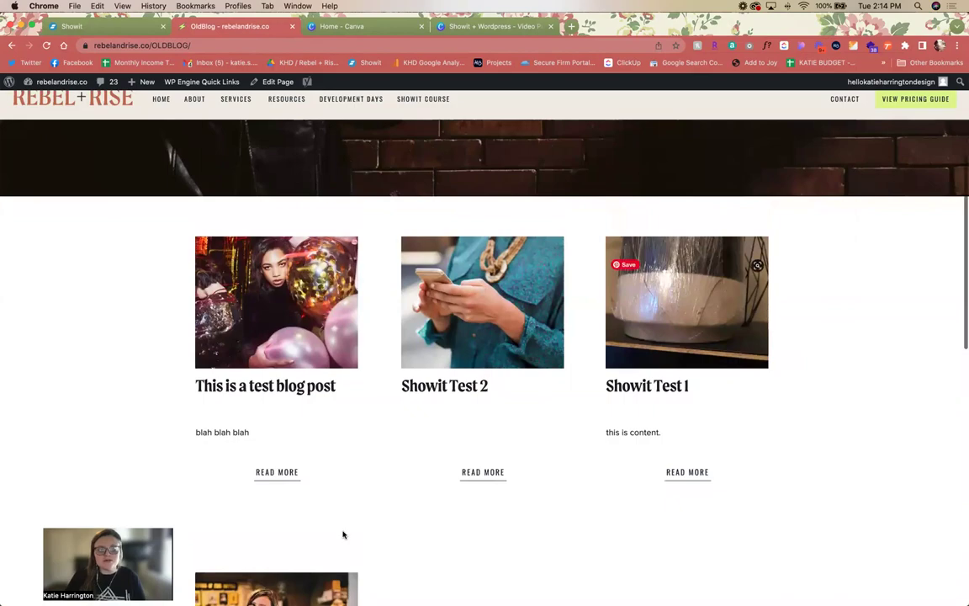
Step: Open the first test post via READ MORE, then return to Showit
click(286, 472)
scroll(675, 491, down, 10)
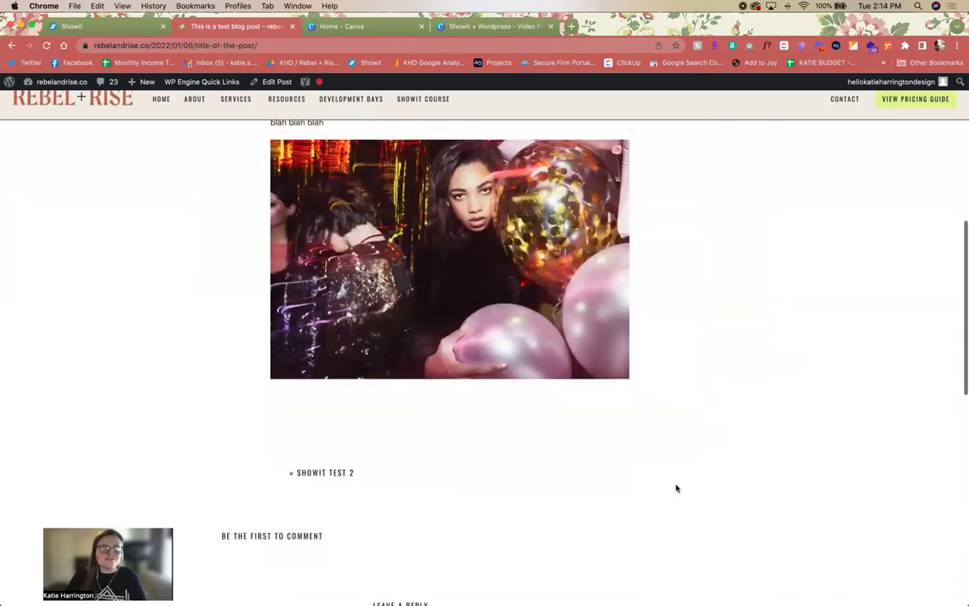
scroll(674, 489, up, 5)
click(69, 28)
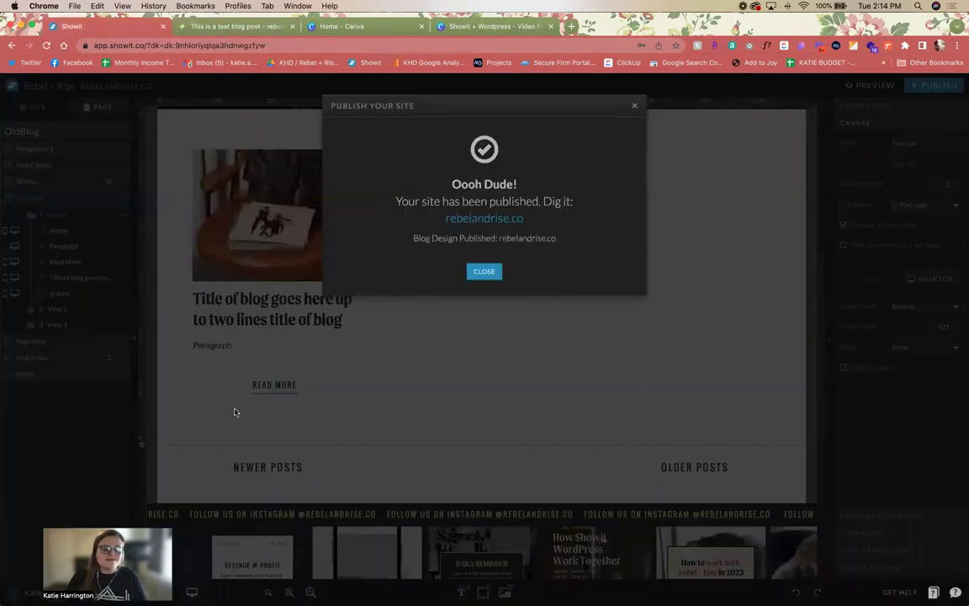
Step: Close the publish confirmation and open the Single Post blog template
click(198, 405)
click(34, 107)
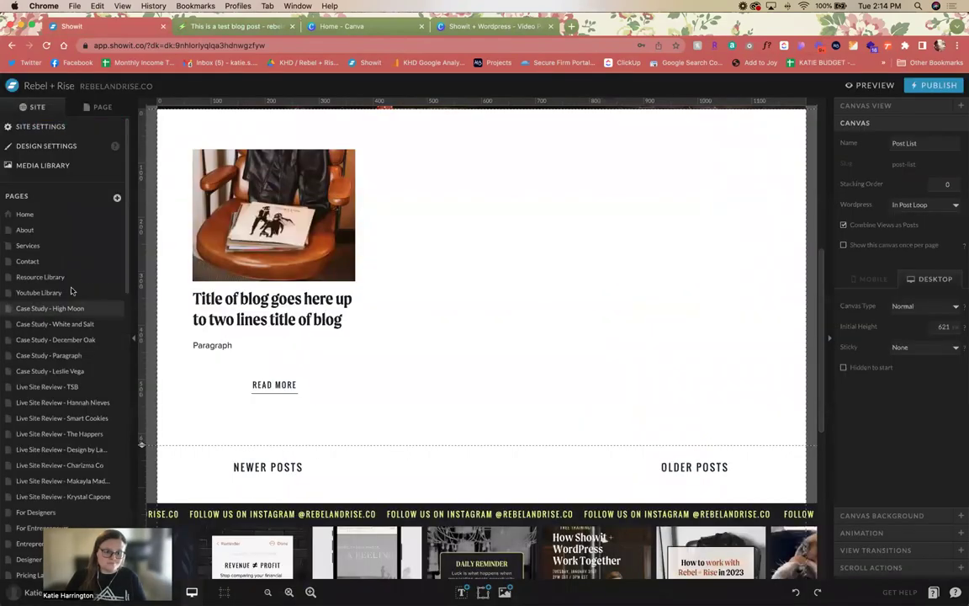
scroll(63, 365, down, 10)
scroll(63, 365, down, 10)
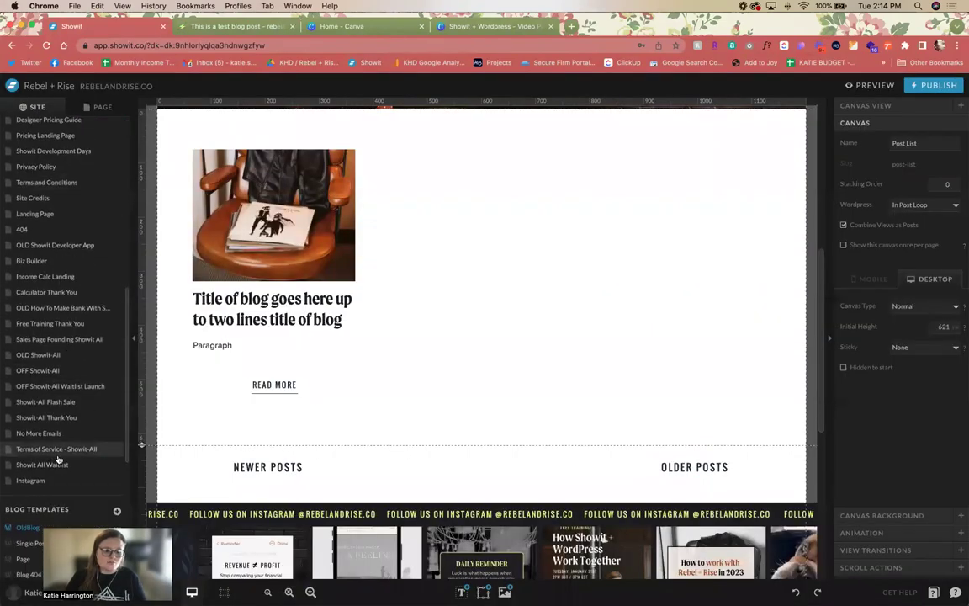
scroll(71, 443, down, 1)
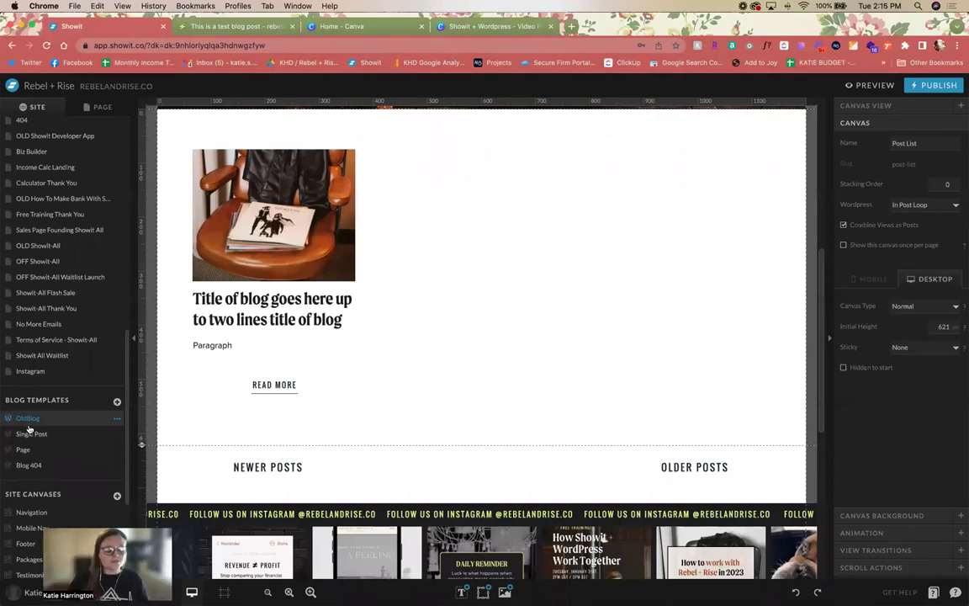
click(31, 432)
scroll(378, 352, up, 3)
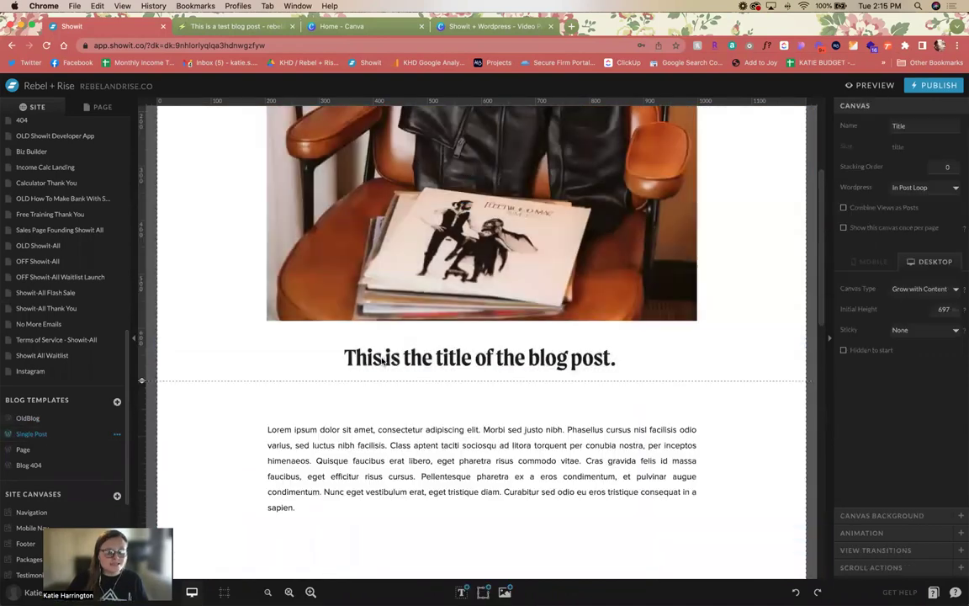
scroll(605, 415, up, 3)
Step: Inspect the chair photo and the Title canvas settings of the Single Post template
click(673, 408)
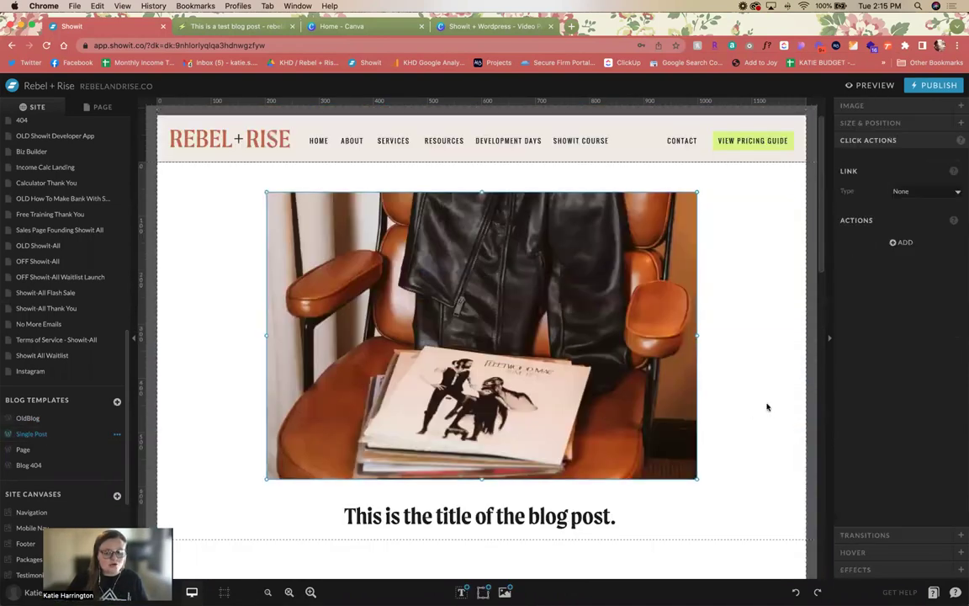
click(766, 407)
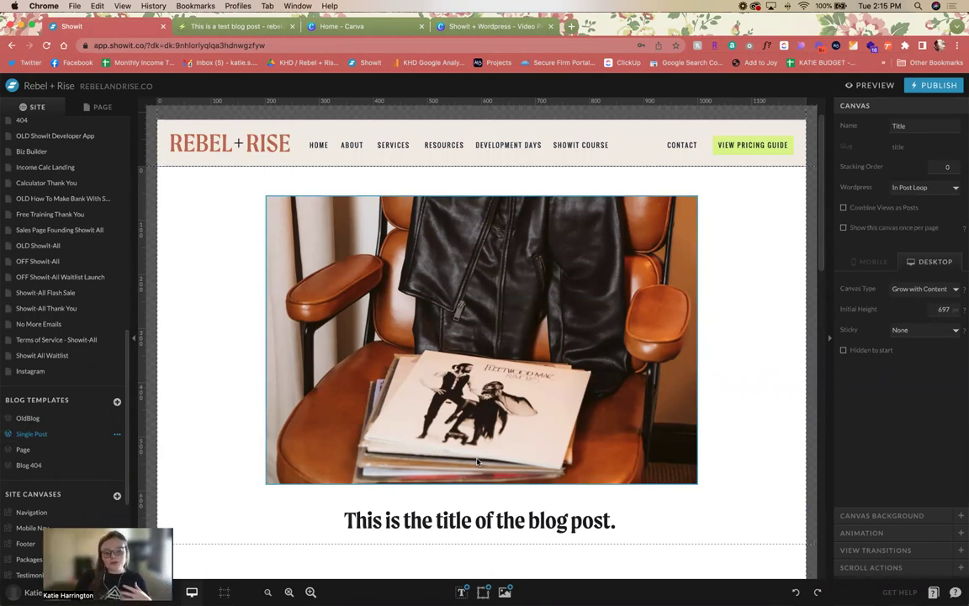
click(596, 261)
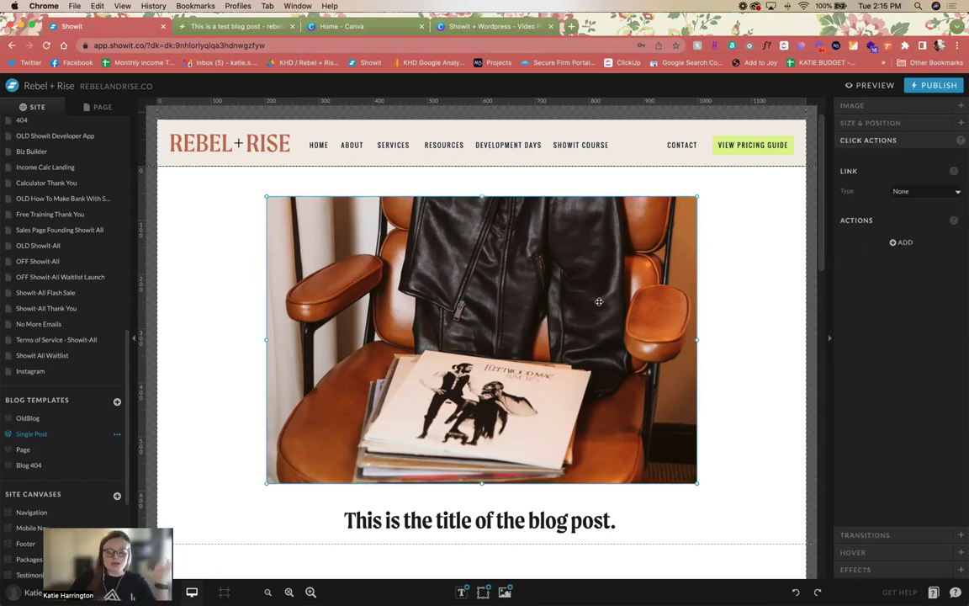
click(746, 219)
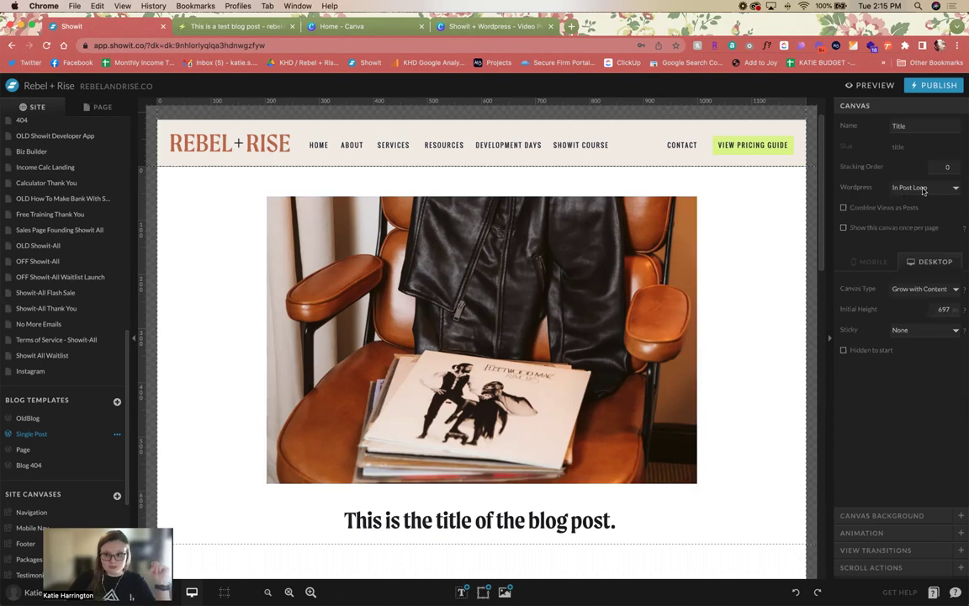
scroll(677, 391, down, 3)
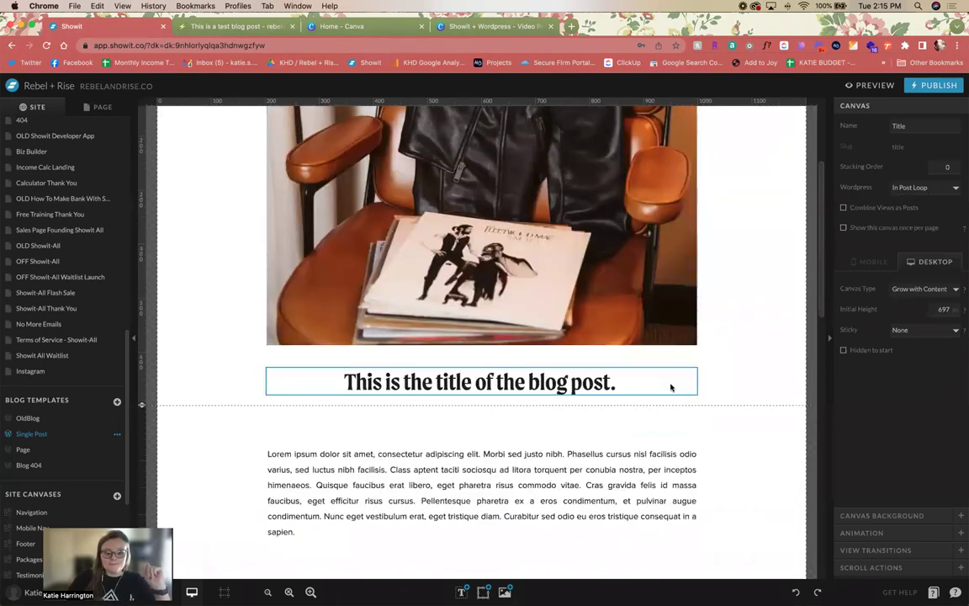
Step: Check the Post Title placeholder and its Title canvas settings
click(671, 387)
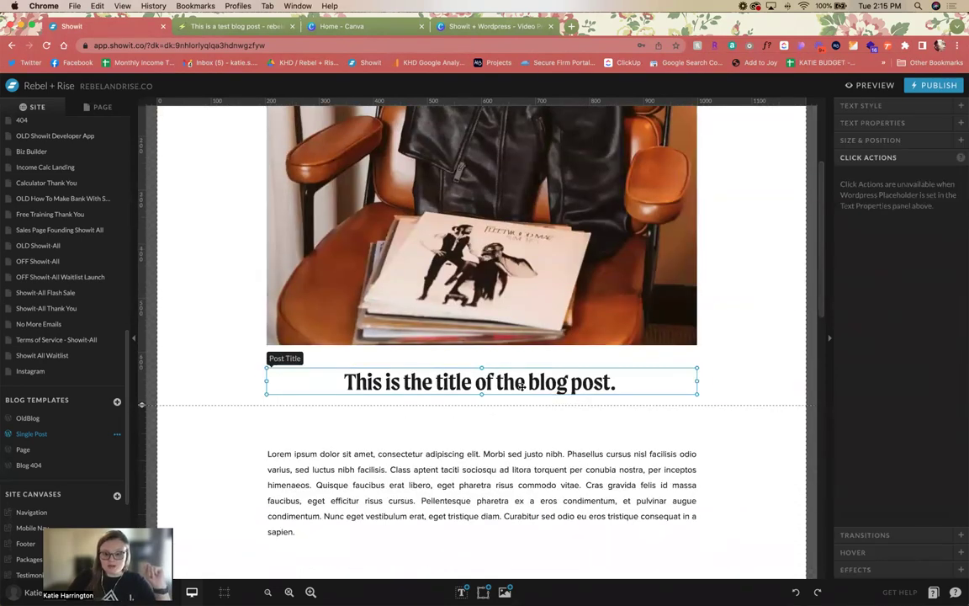
click(727, 404)
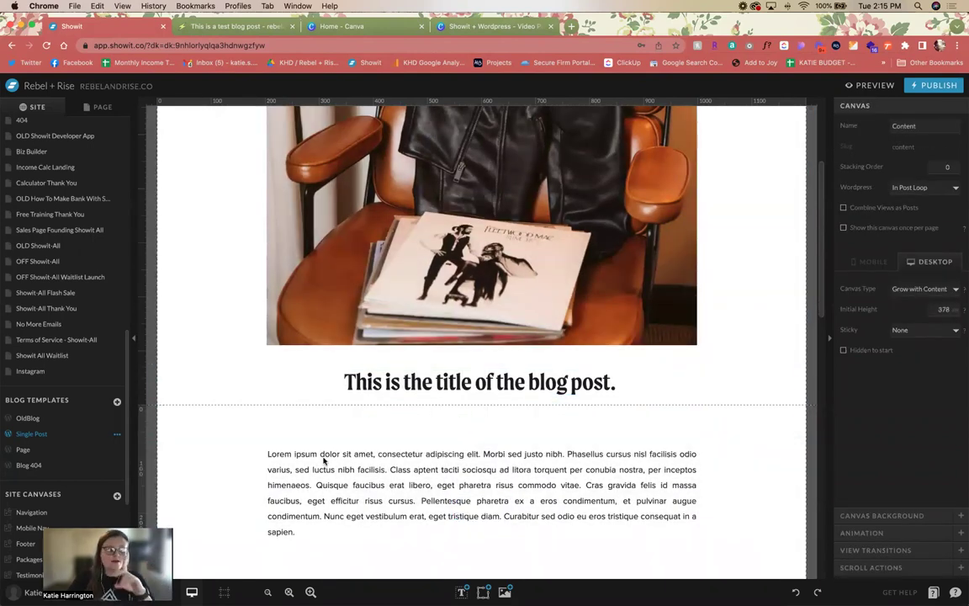
click(250, 389)
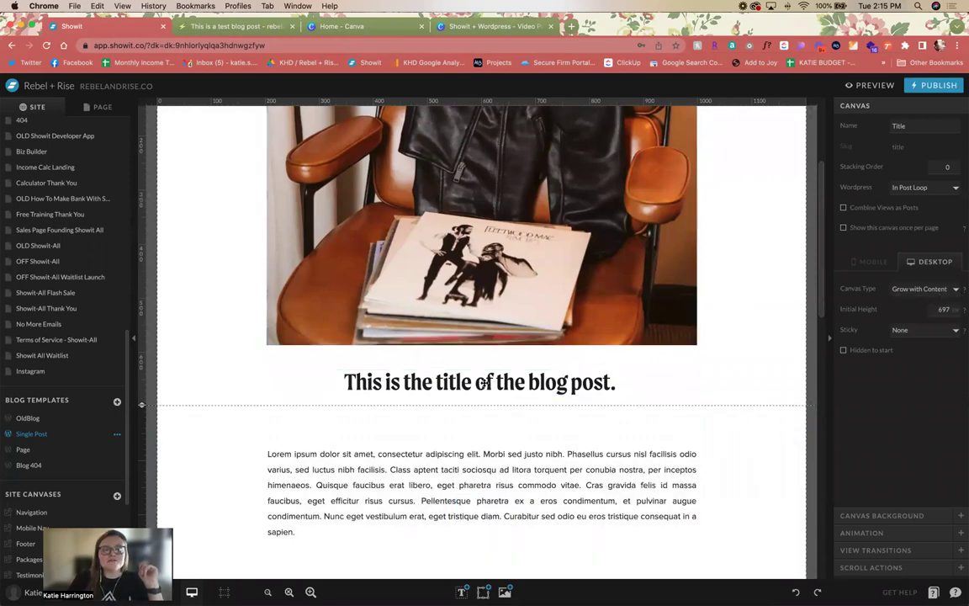
click(488, 382)
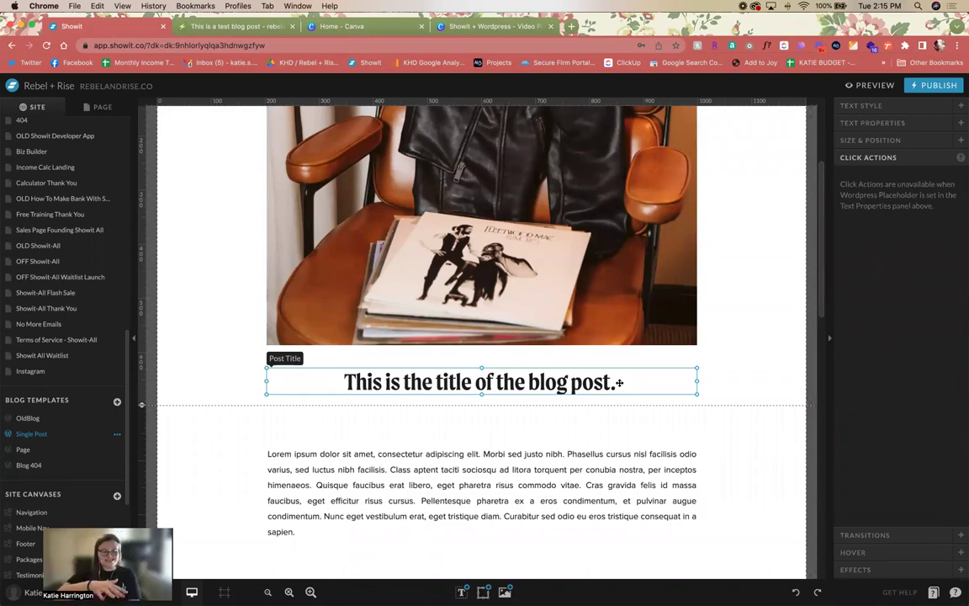
Step: Check the Post Content placeholder and Content canvas, then go to the live post's WordPress admin
click(599, 454)
click(199, 458)
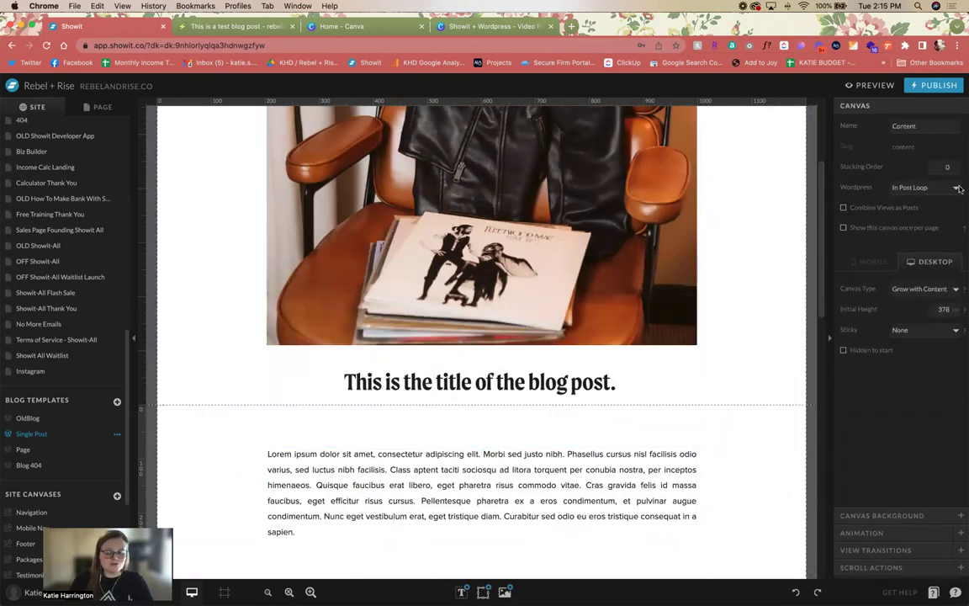
click(623, 452)
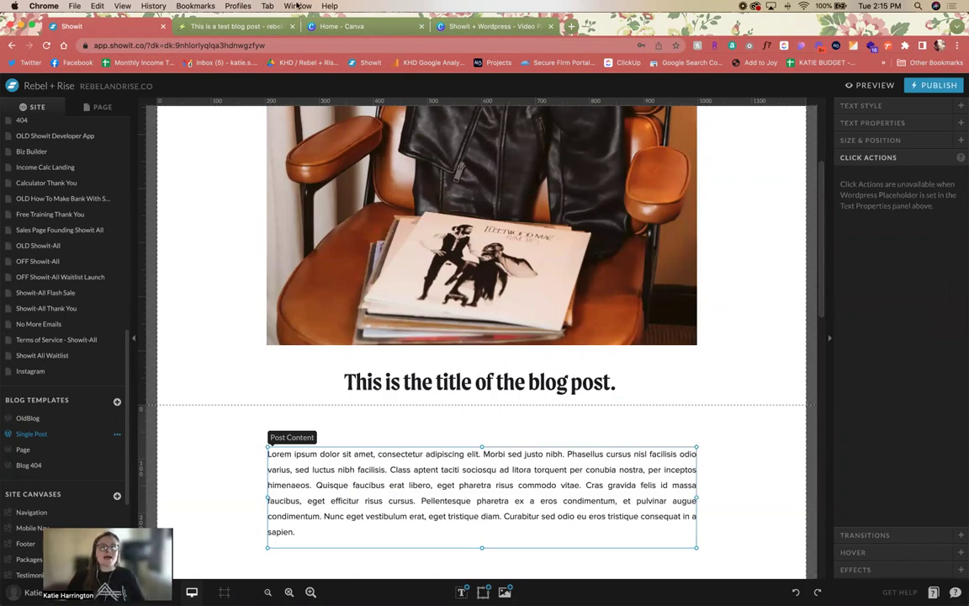
key(super+alt+Right)
click(7, 82)
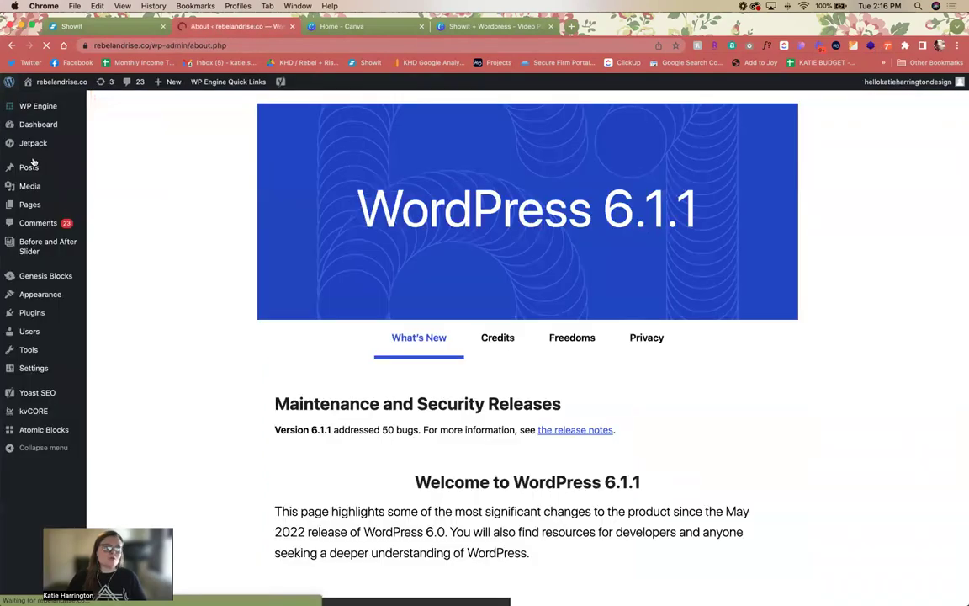
Step: Open 'This is a test blog post' from All Posts in the WordPress editor
mouse_move(28, 166)
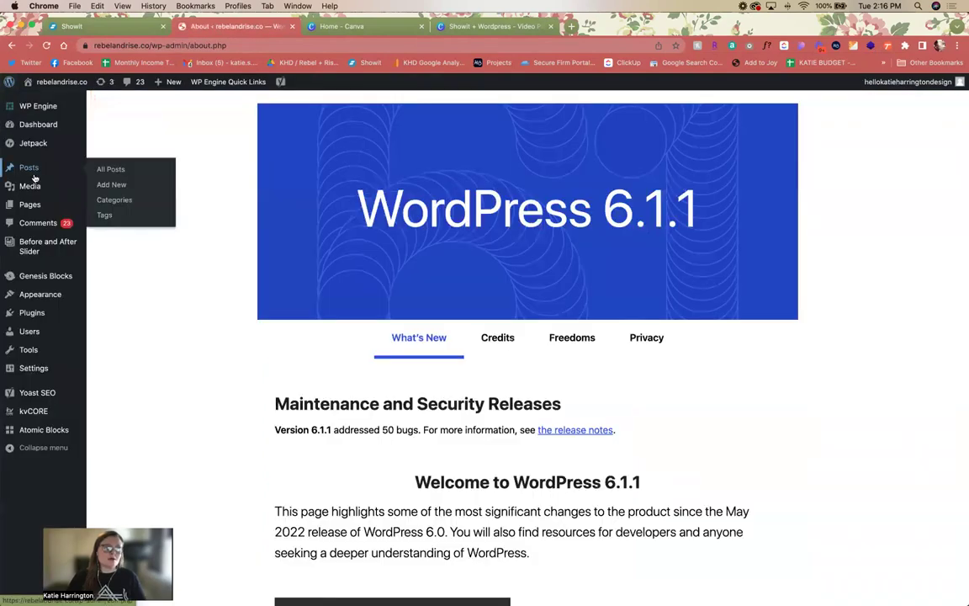
click(112, 169)
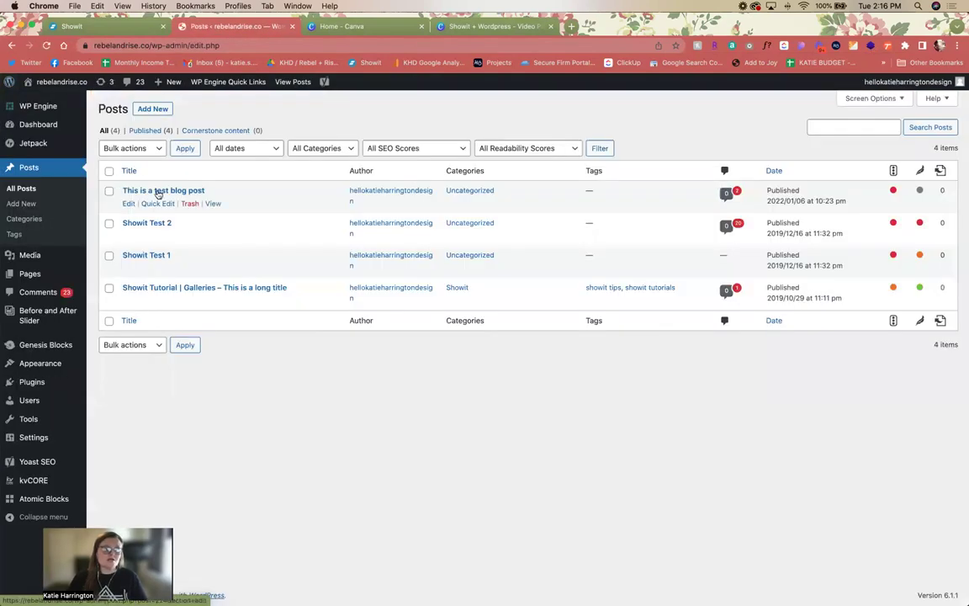
click(200, 191)
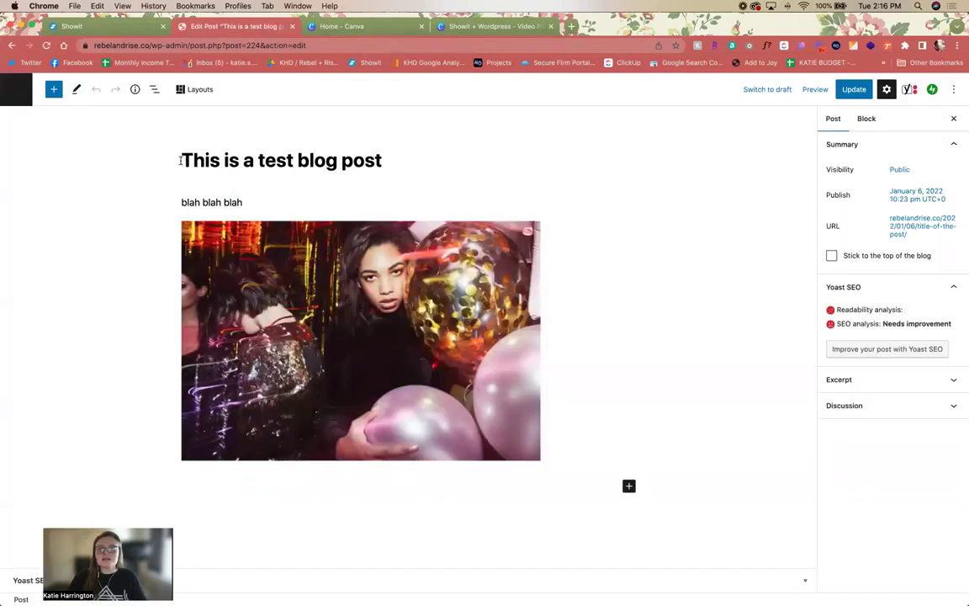
drag(184, 162, 407, 169)
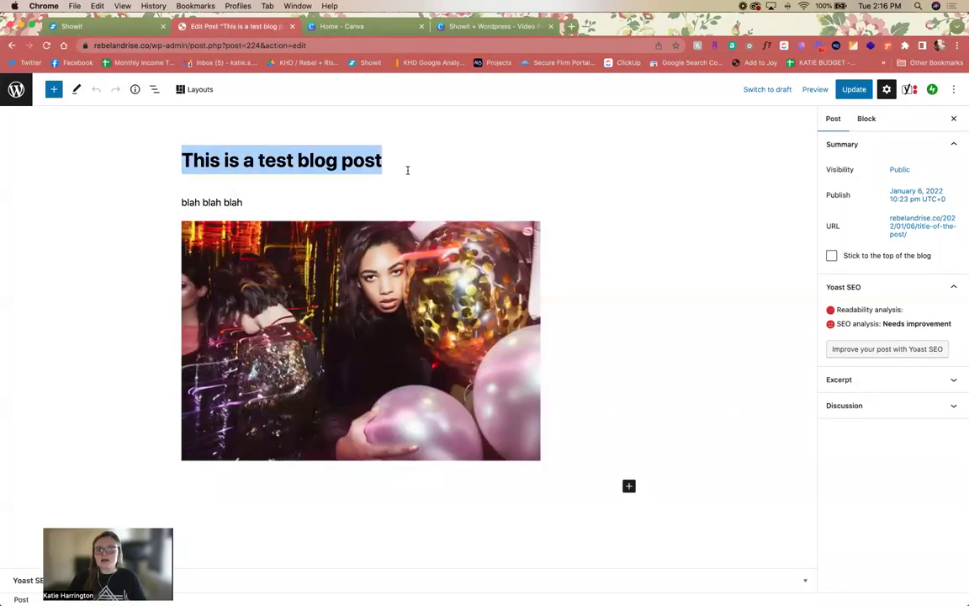
triple_click(253, 201)
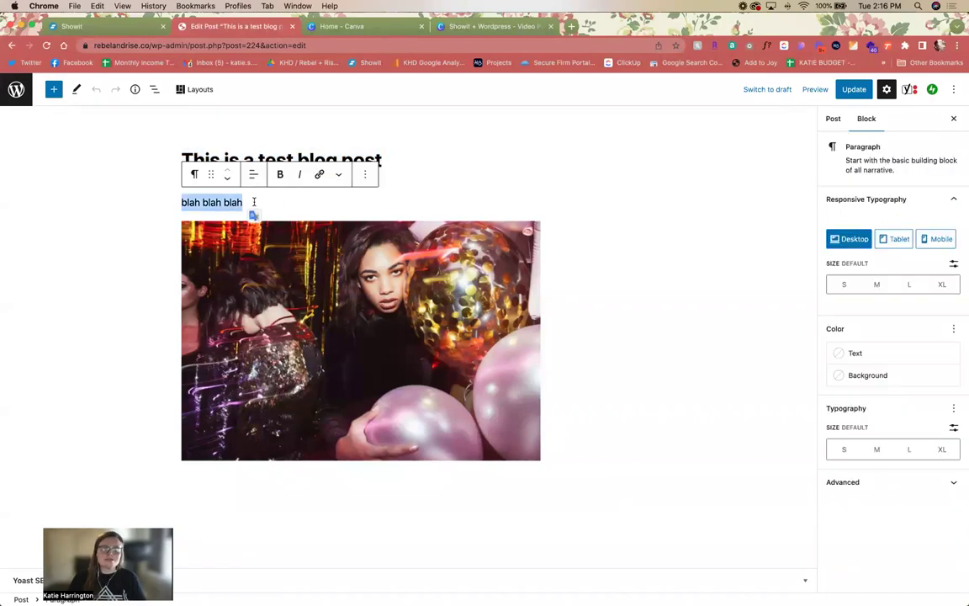
key(Left)
Step: Expand the post's Featured image panel and open the media library
click(638, 324)
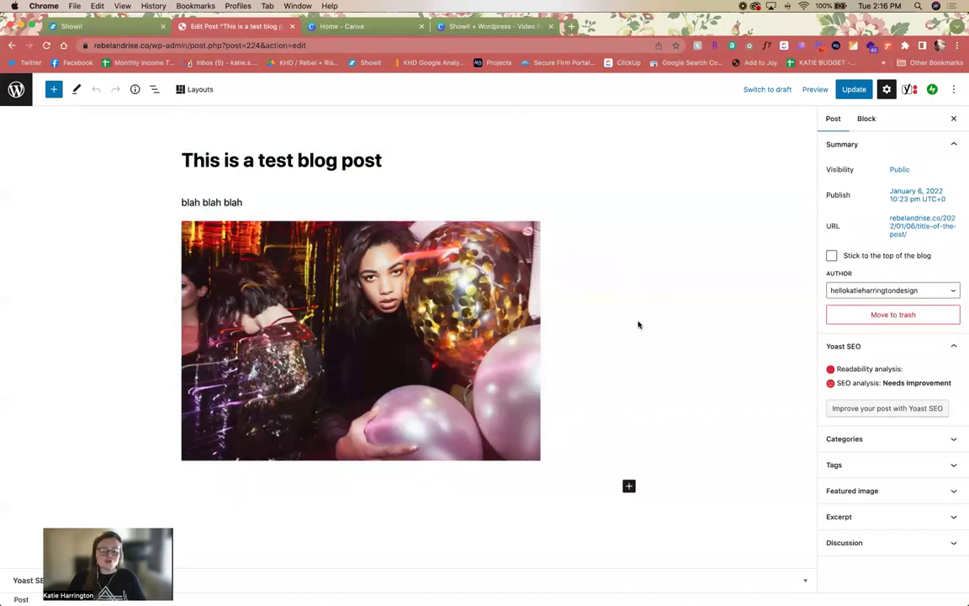
click(879, 493)
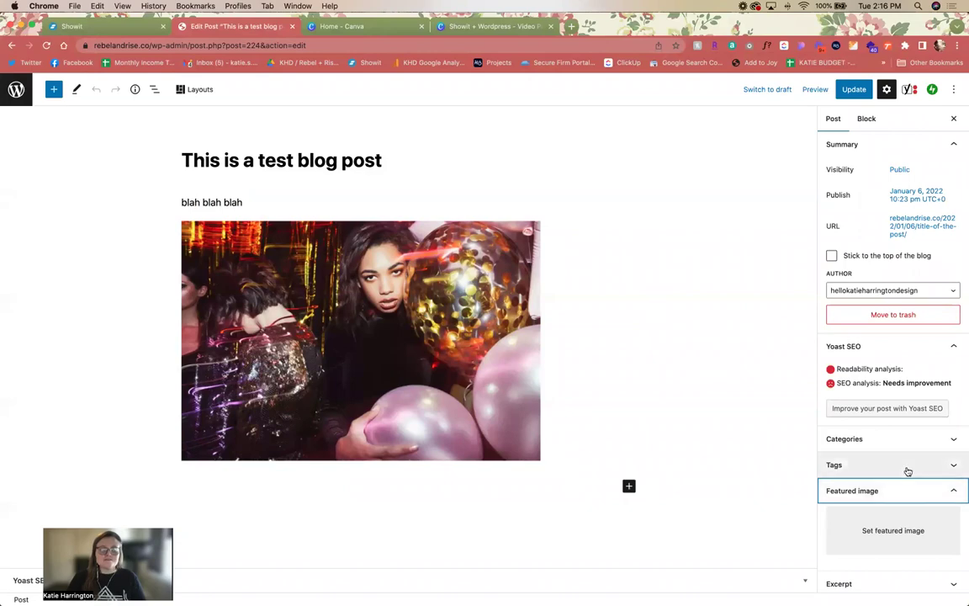
scroll(911, 496, down, 1)
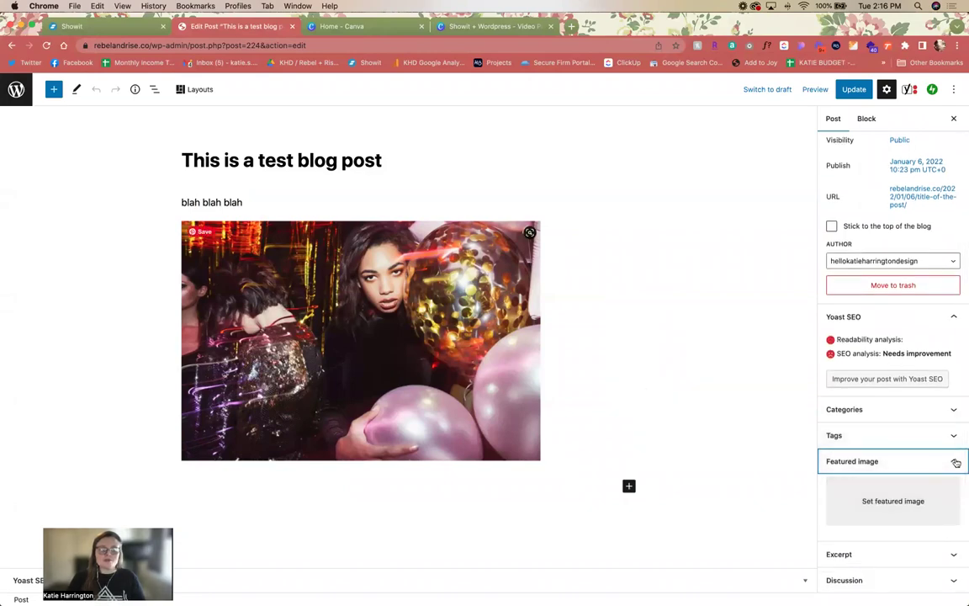
click(899, 505)
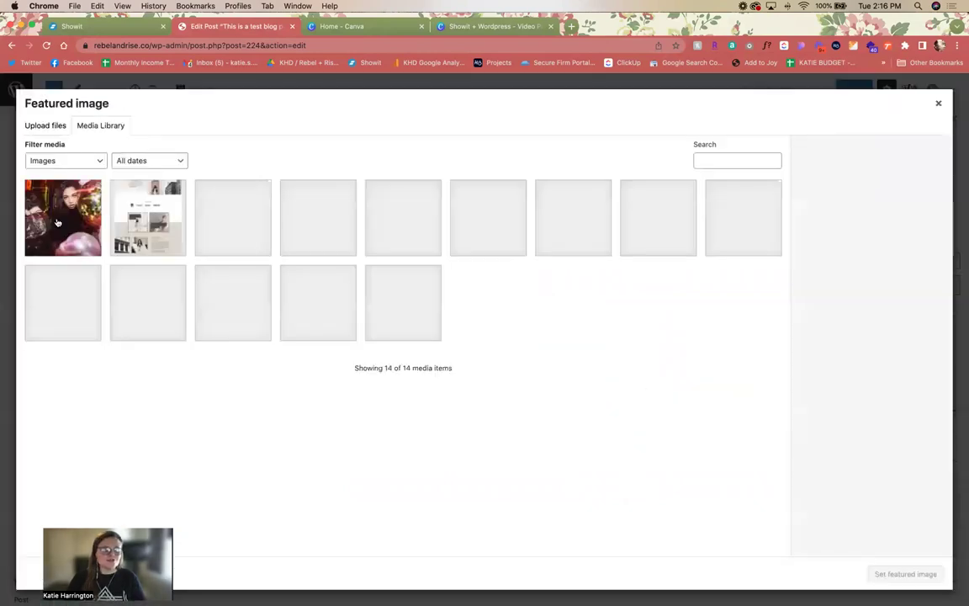
Step: Set the photo of a woman seated at a table as the test post's featured image
click(128, 203)
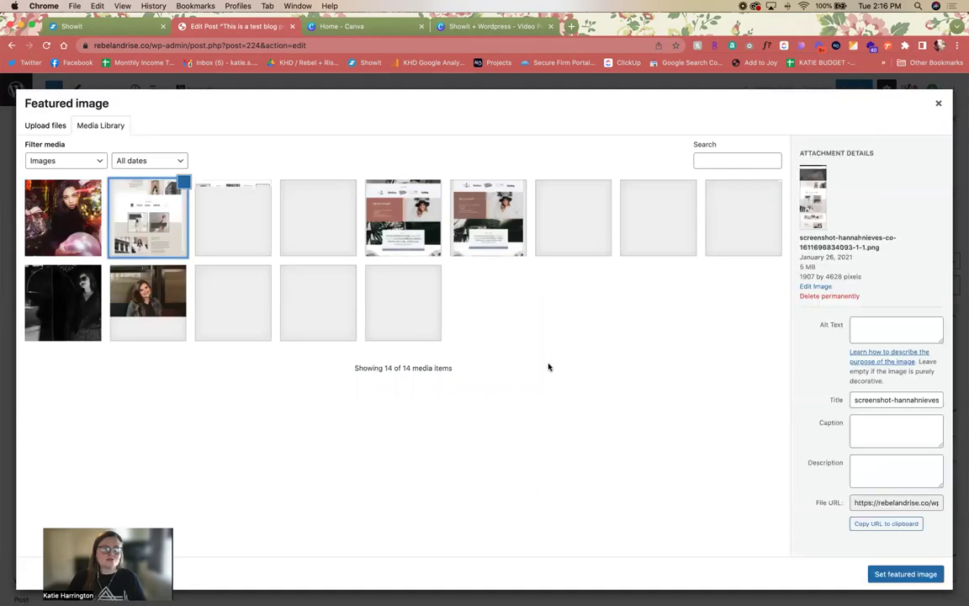
click(905, 573)
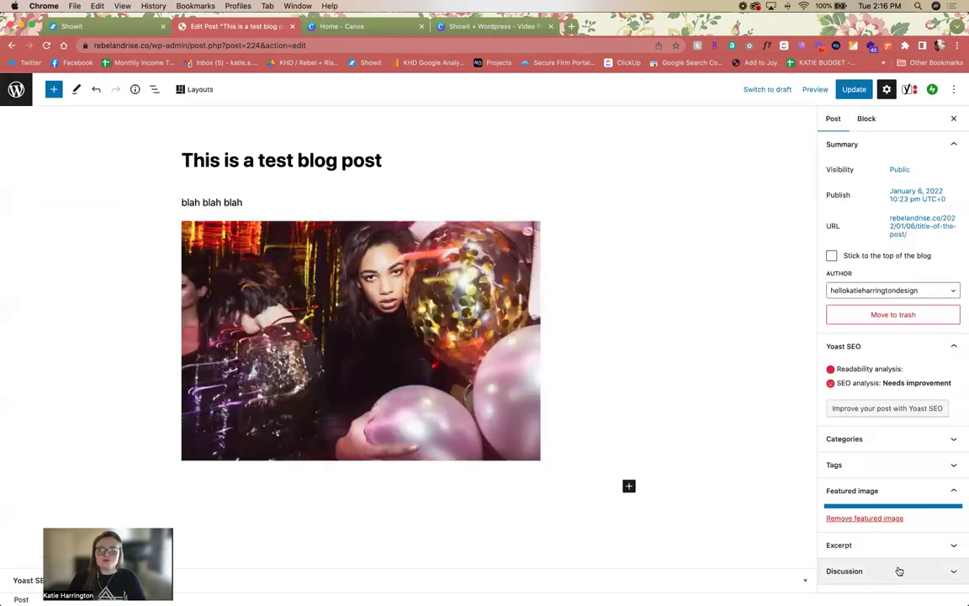
click(874, 519)
click(875, 517)
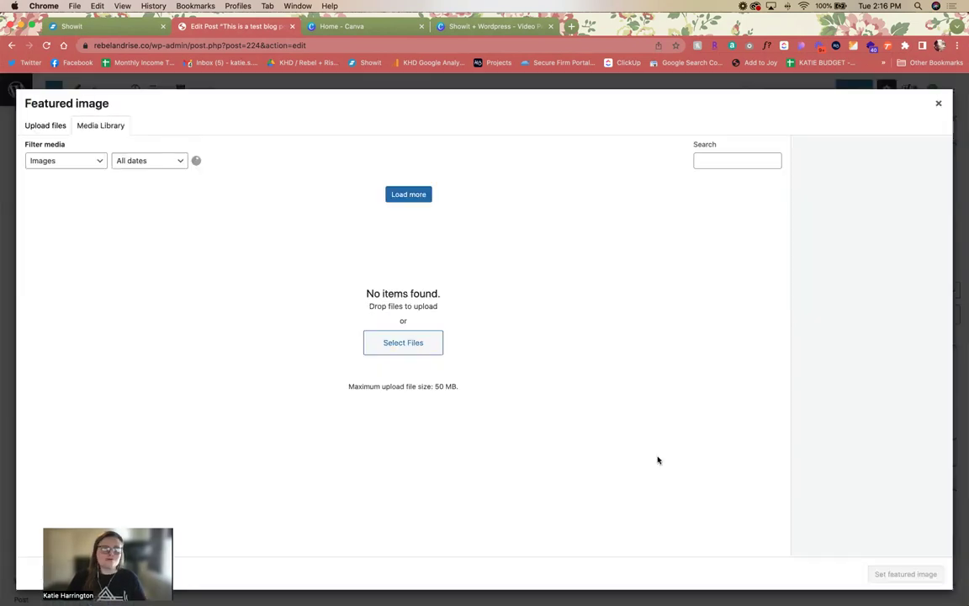
click(410, 349)
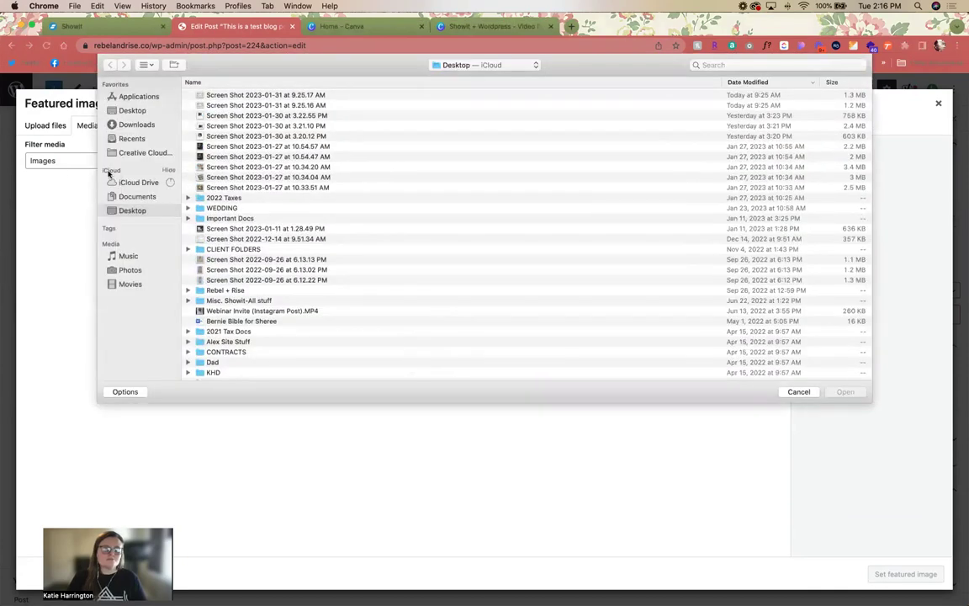
key(Escape)
click(84, 126)
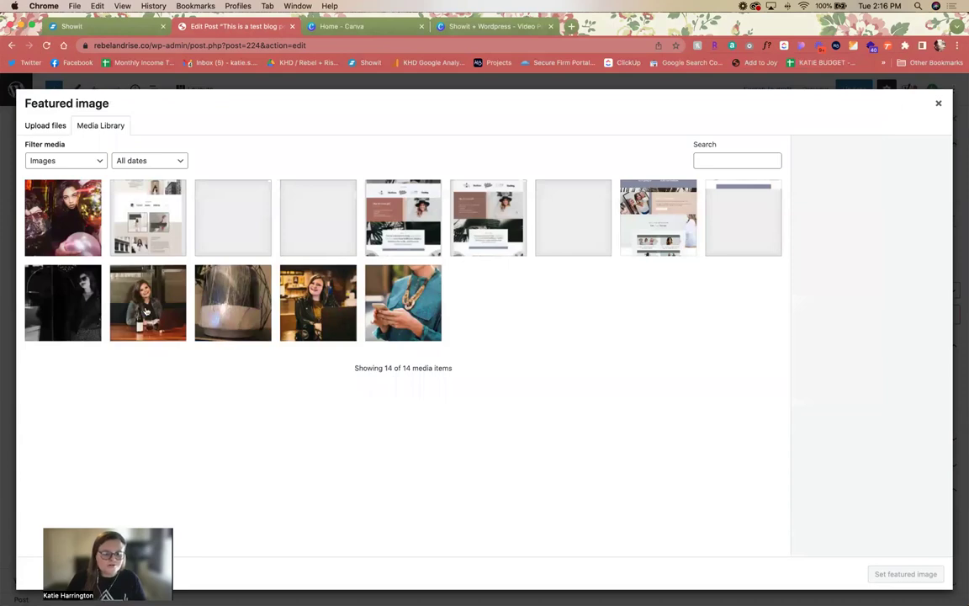
click(145, 311)
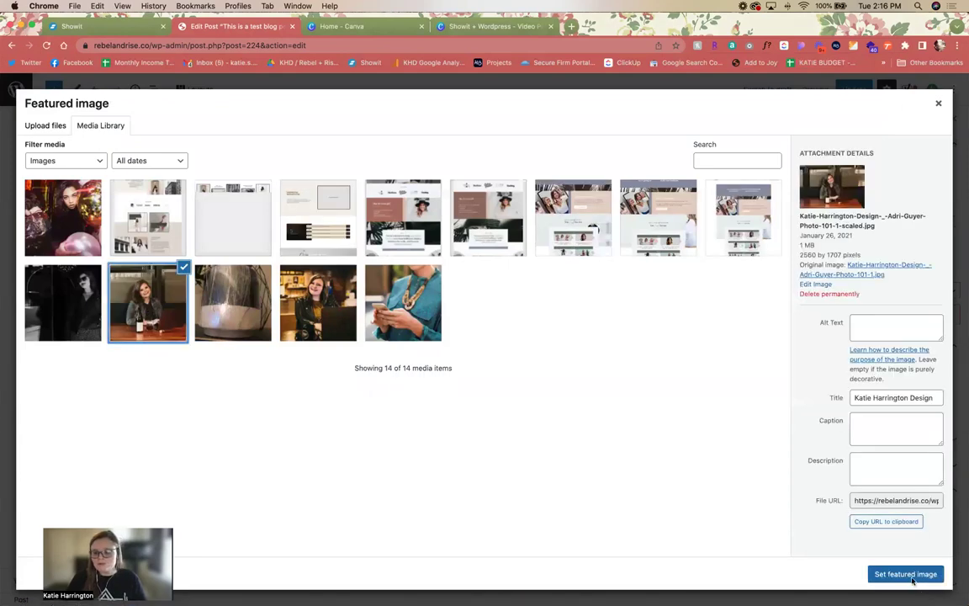
click(906, 574)
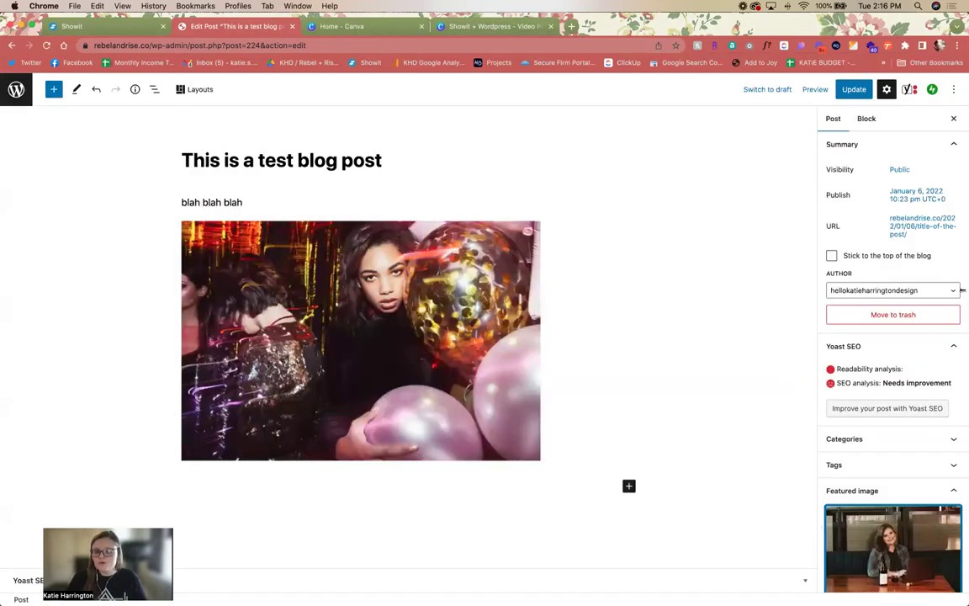
Step: Expand and collapse the post's Categories panel, then go back to the Showit template editor
click(919, 437)
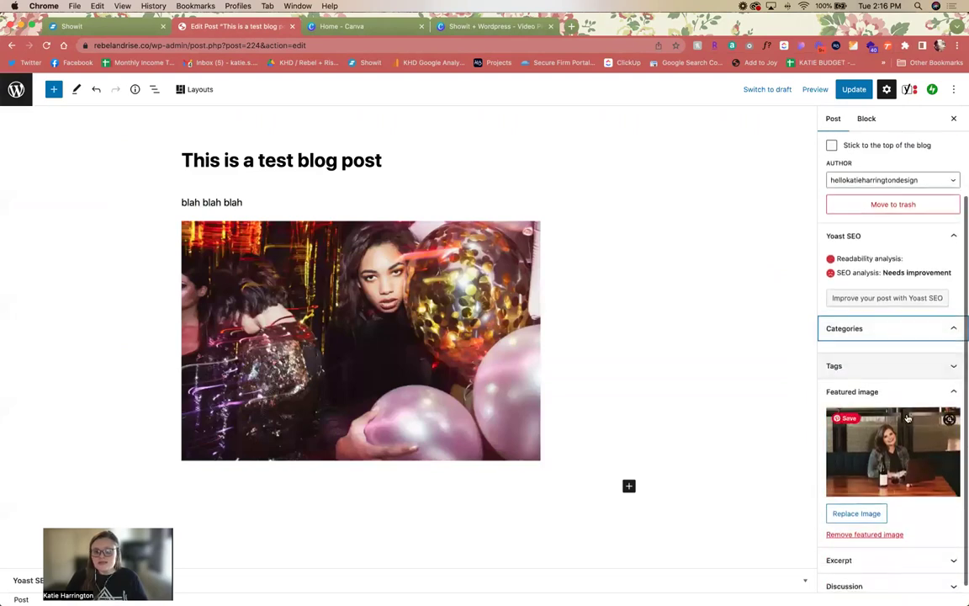
click(919, 328)
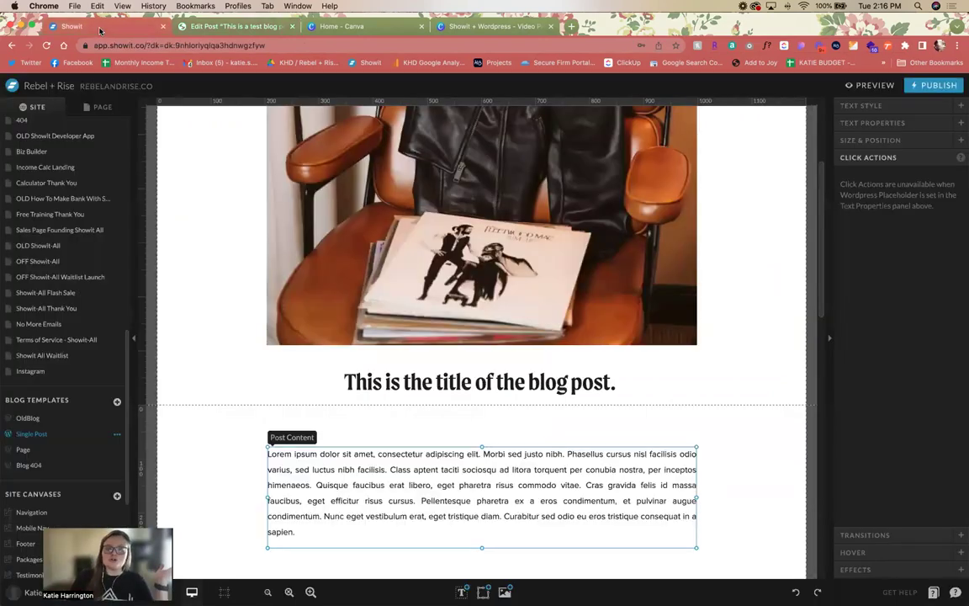
click(91, 26)
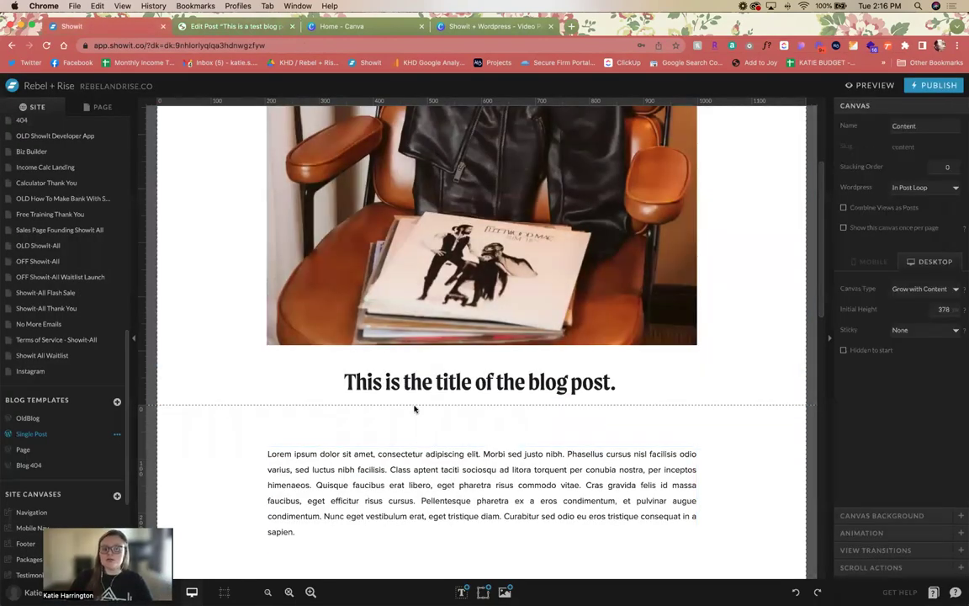
Step: Verify the title text uses the Post Title placeholder, then Update the test post in WordPress
click(385, 381)
click(872, 122)
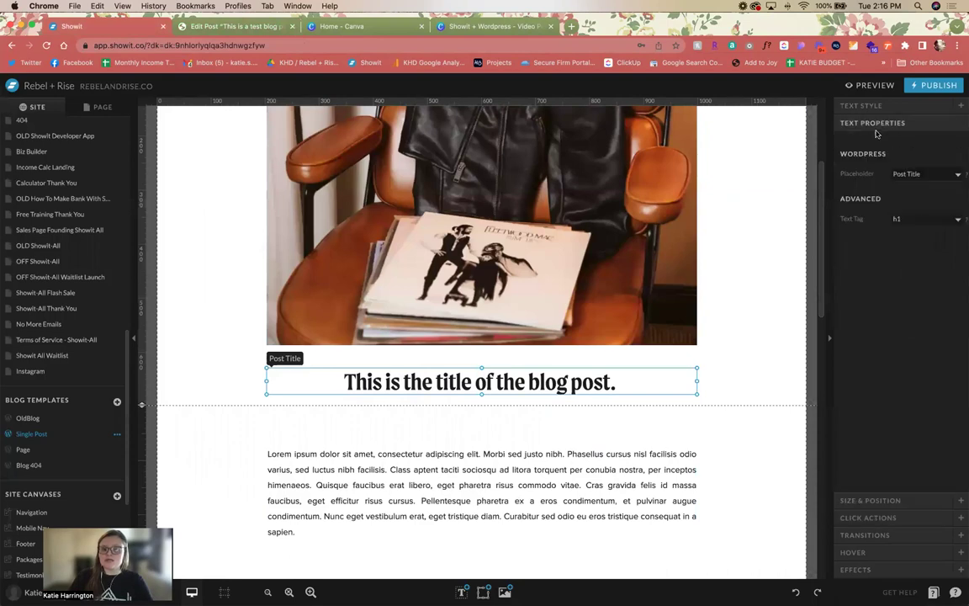
click(922, 175)
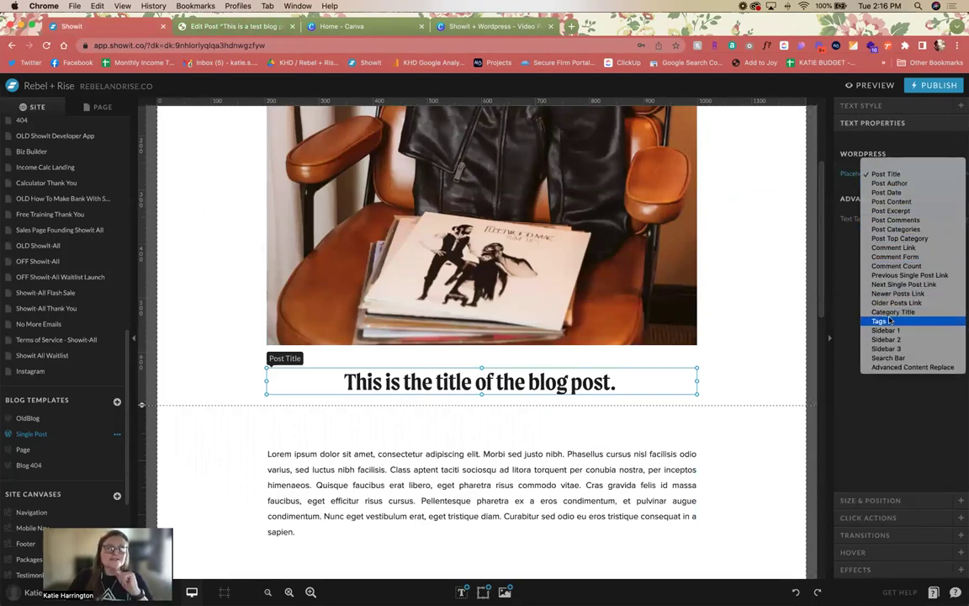
click(741, 378)
click(743, 380)
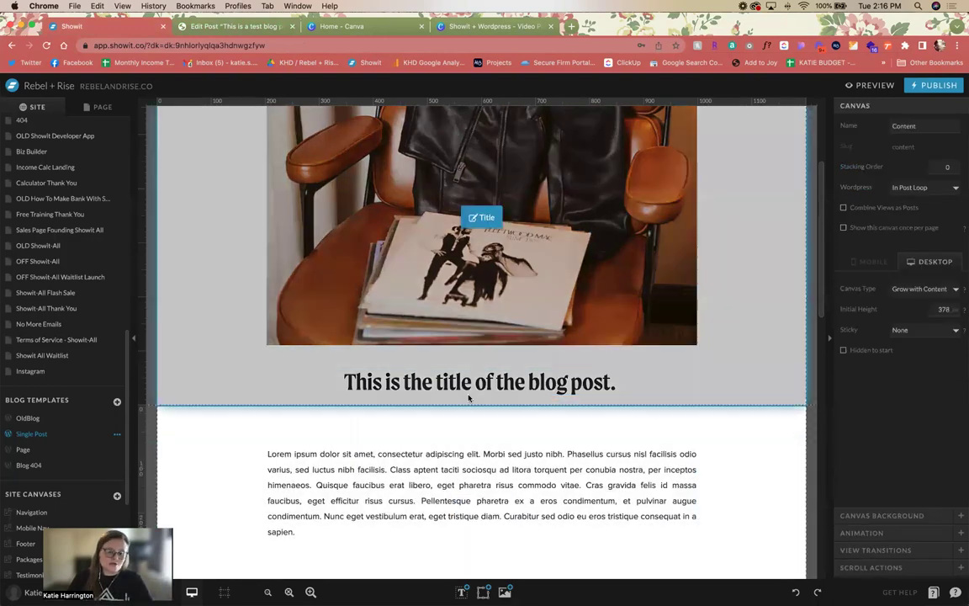
click(478, 384)
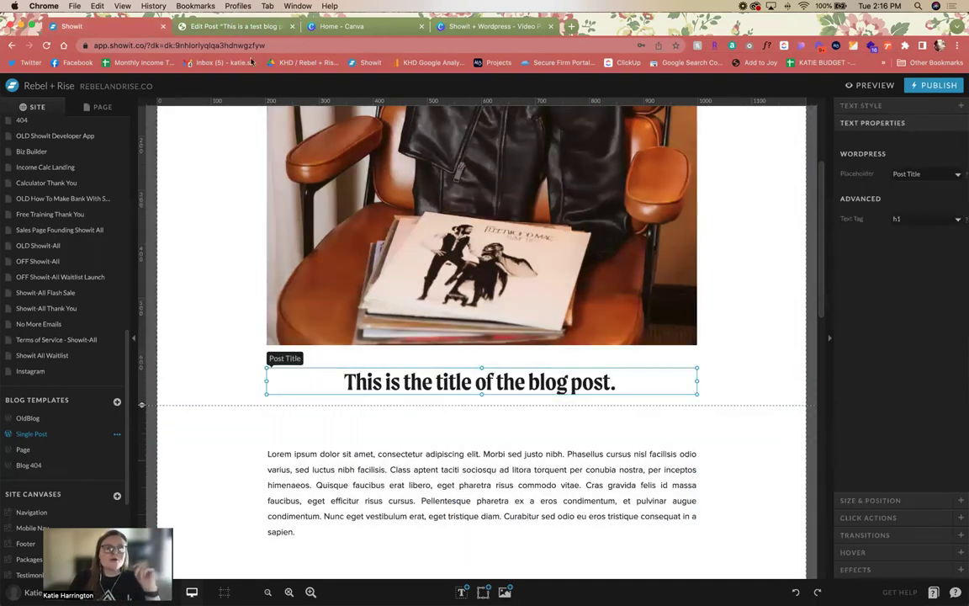
click(216, 26)
click(848, 88)
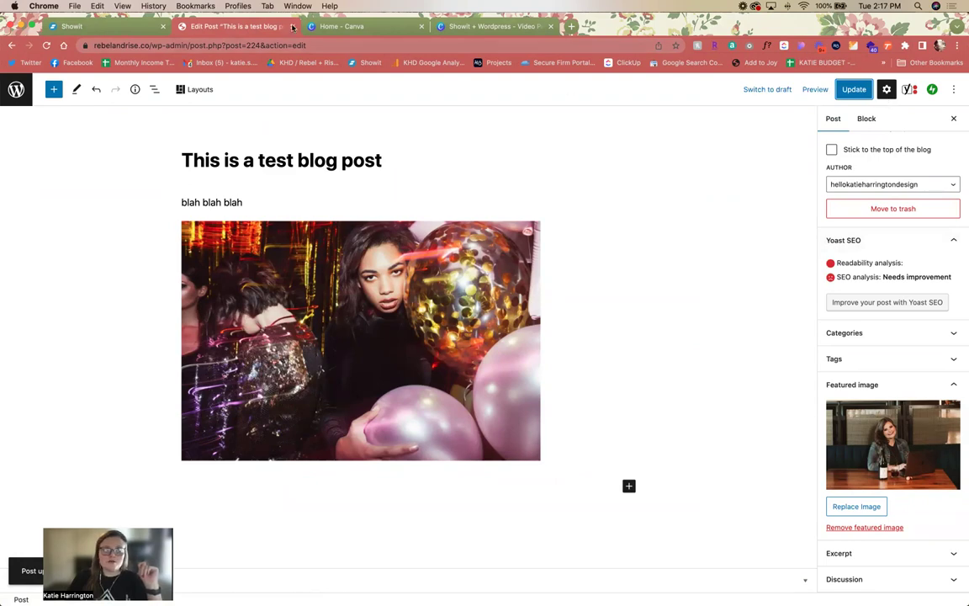
Step: Load rebelandrise.co/oldblog in a new tab and open the test blog post
click(569, 26)
text(reb)
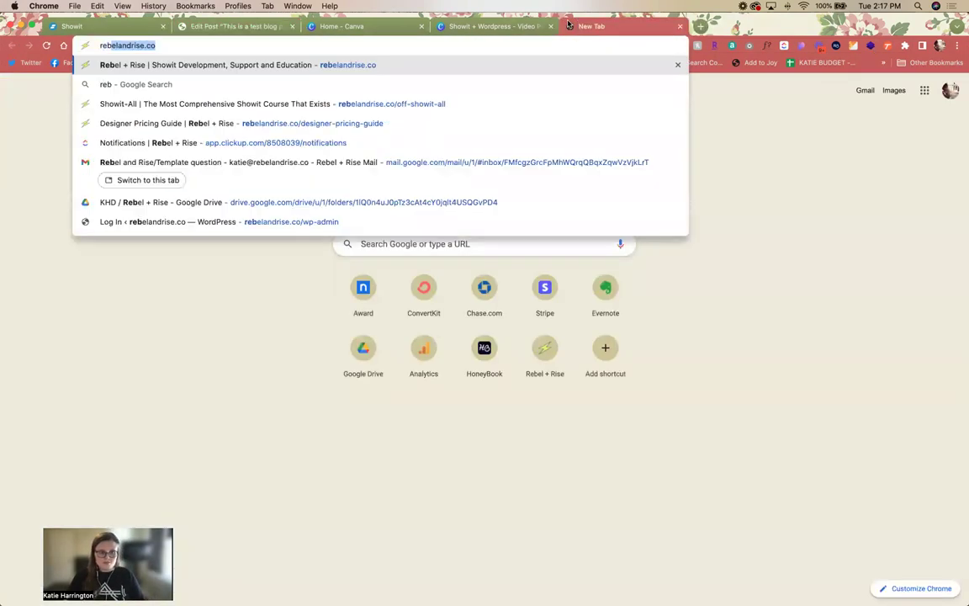
text(elandrise.co/old)
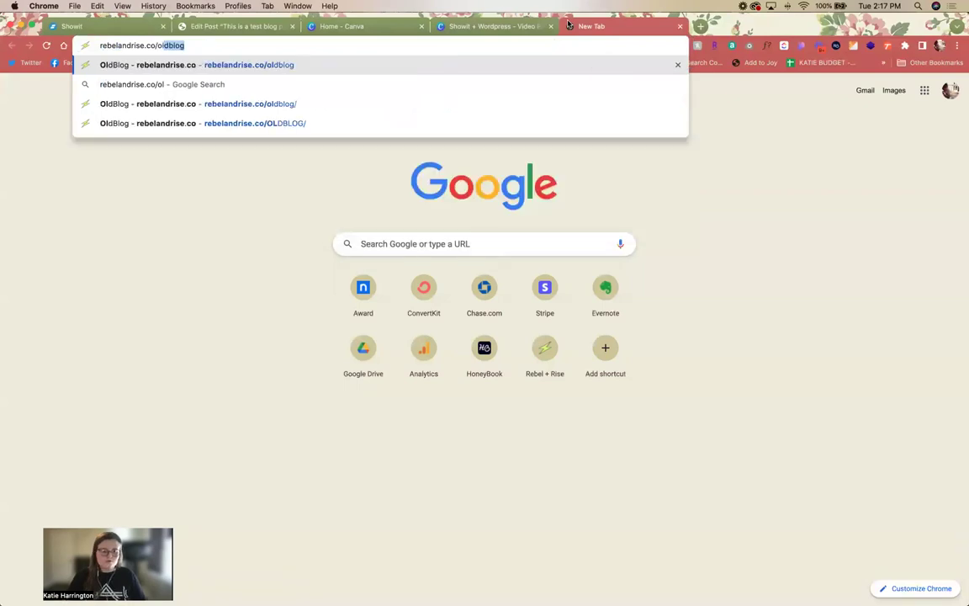
key(Return)
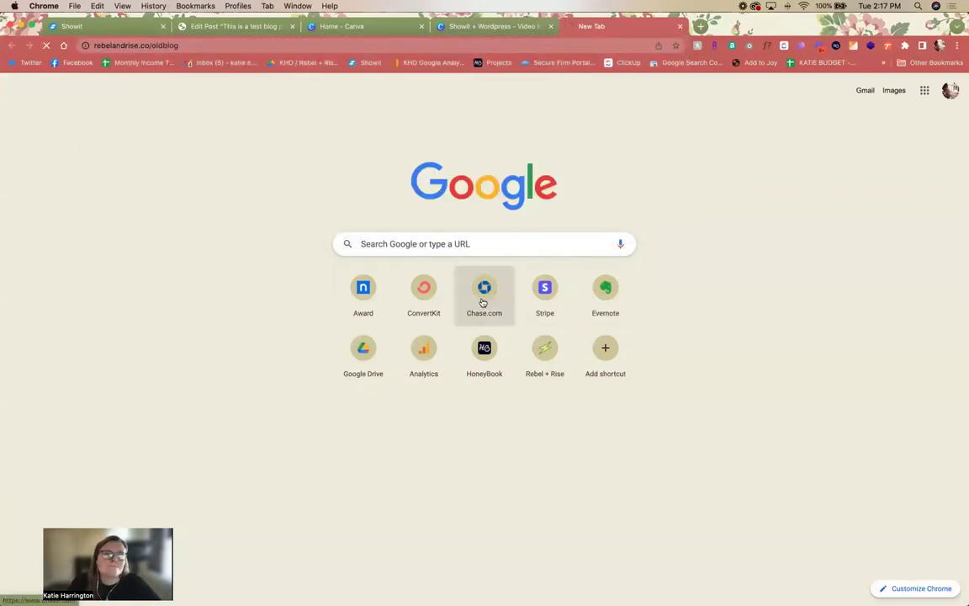
scroll(504, 309, down, 3)
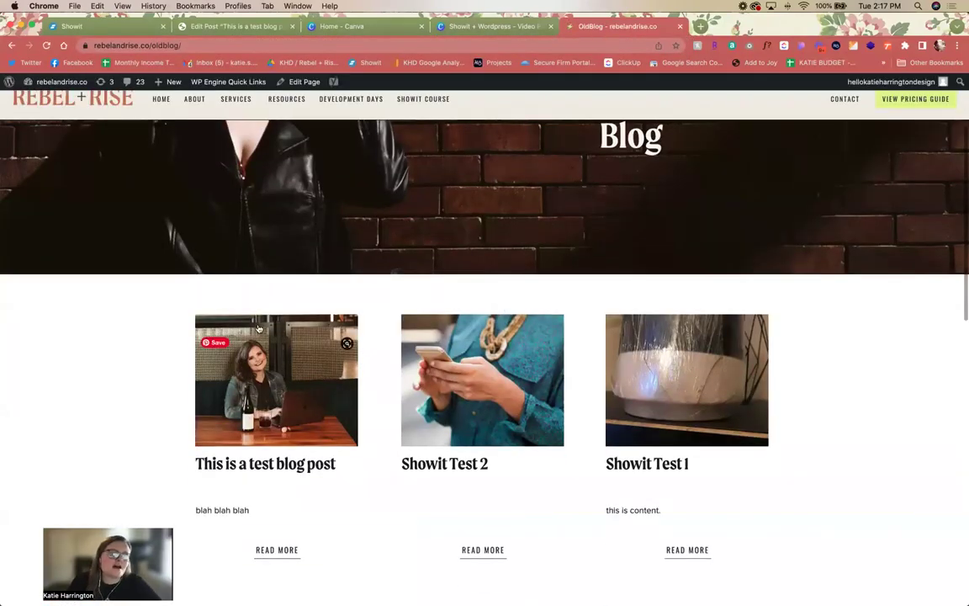
scroll(288, 372, down, 2)
click(286, 374)
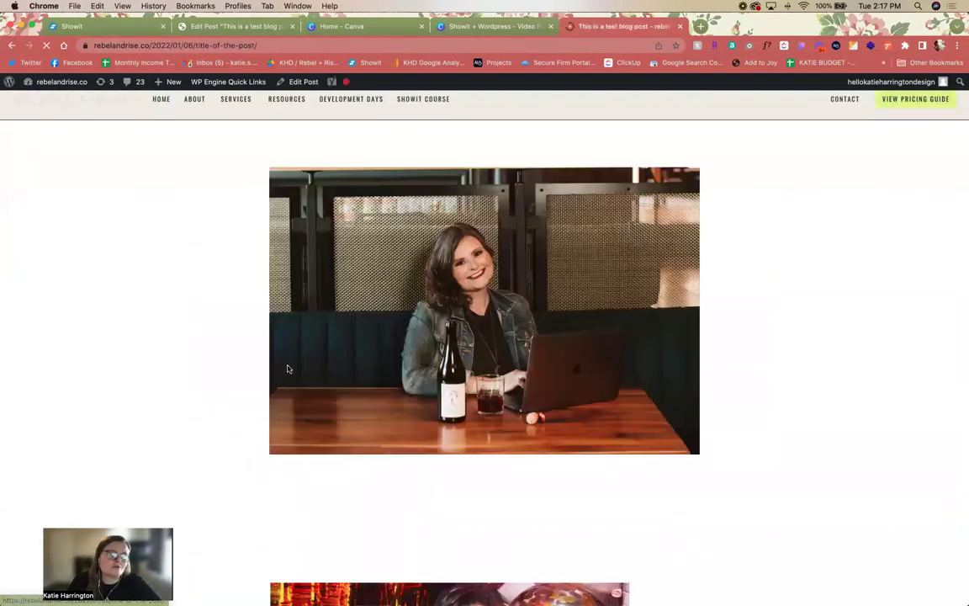
Step: Review the live post's featured image and select its title, then switch back to Showit
scroll(512, 329, down, 5)
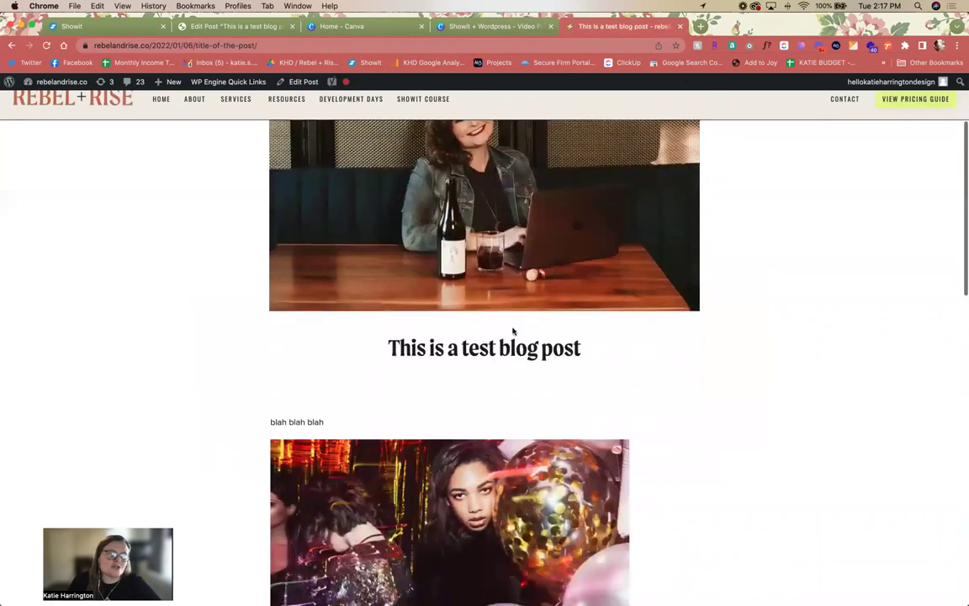
scroll(528, 417, down, 1)
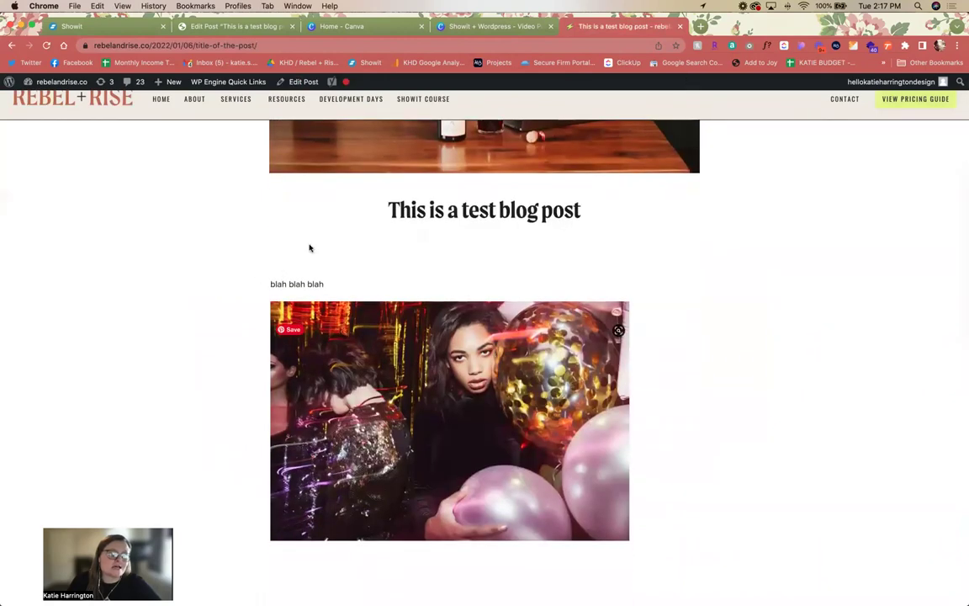
scroll(261, 264, up, 3)
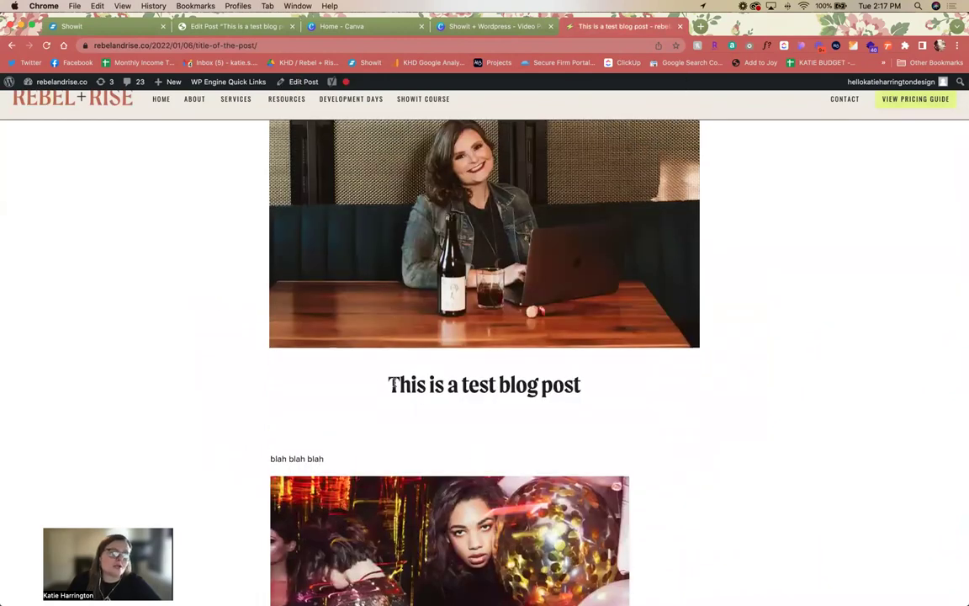
drag(406, 382, 655, 389)
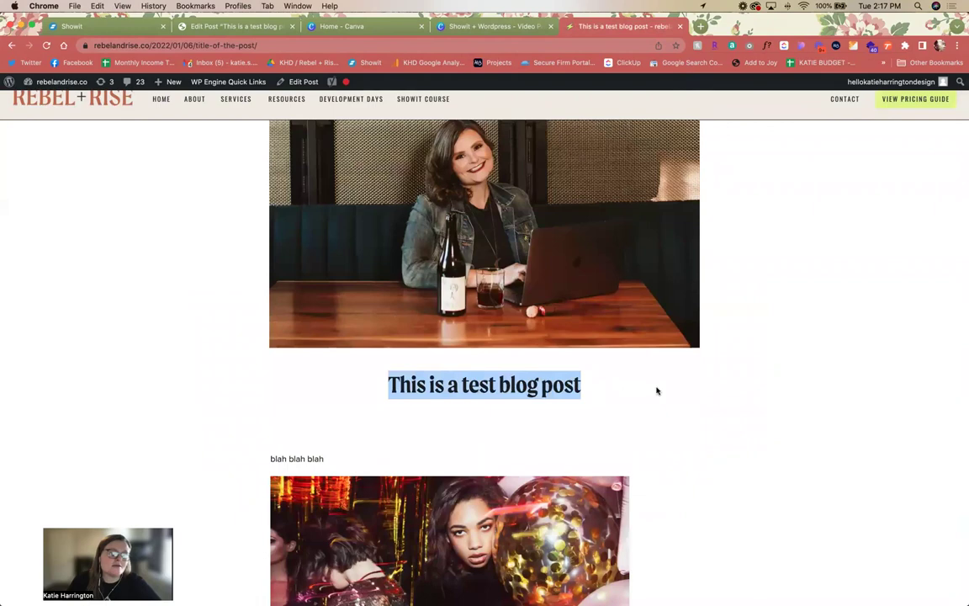
click(452, 383)
triple_click(452, 383)
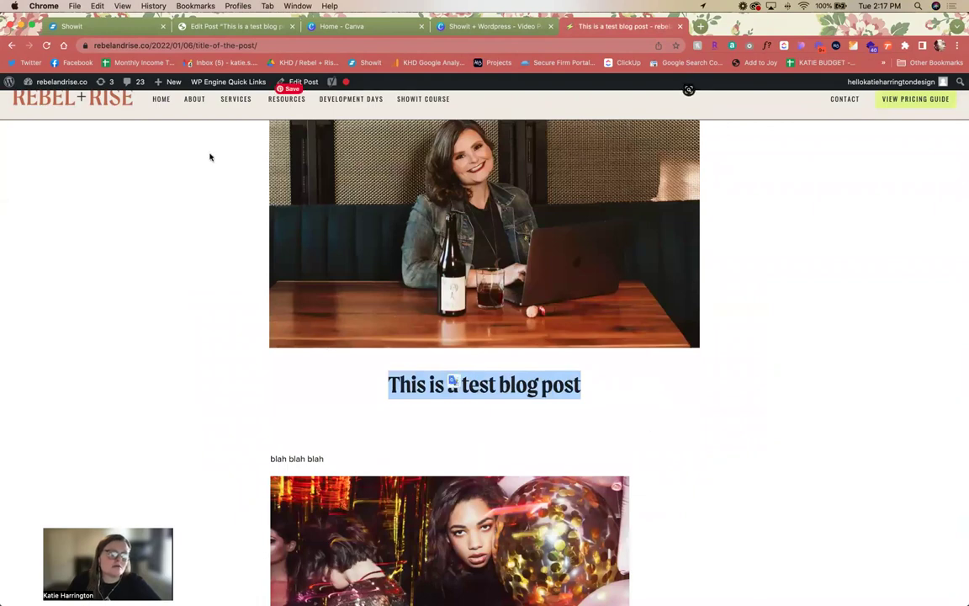
click(74, 26)
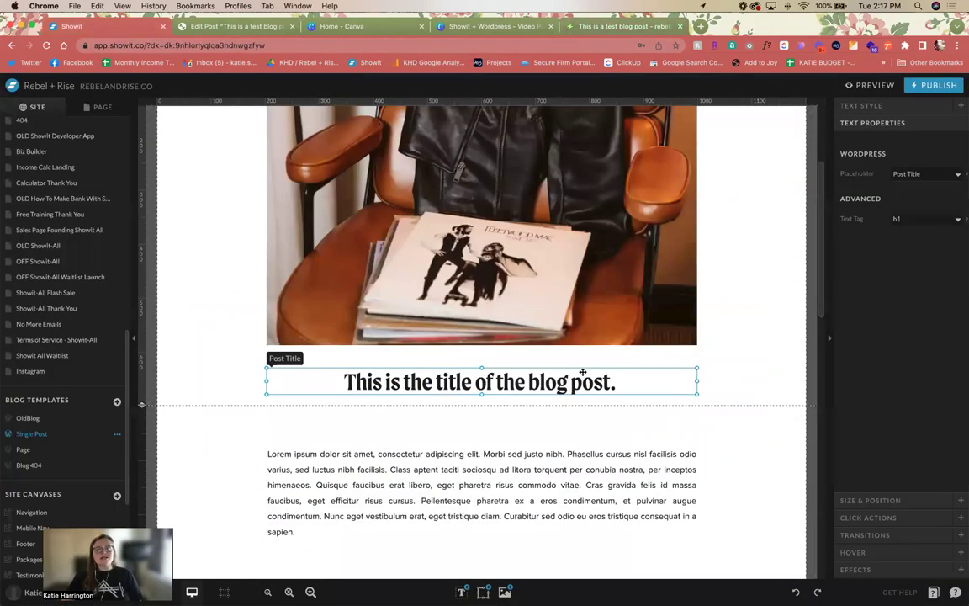
Step: Make the title canvas taller and move the post title about 32 px lower
click(638, 448)
scroll(680, 386, up, 1)
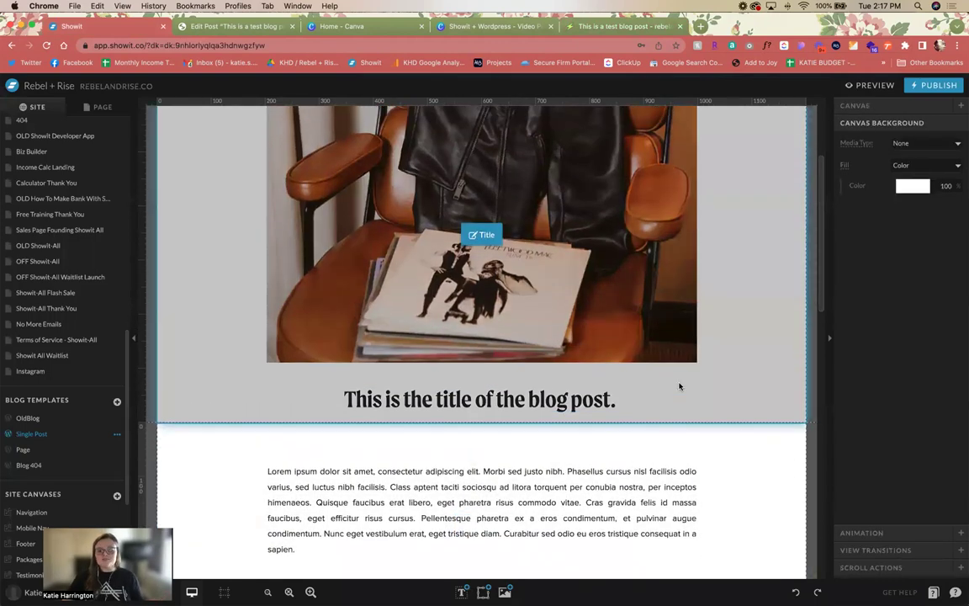
scroll(662, 378, down, 2)
drag(140, 386, 151, 410)
click(425, 368)
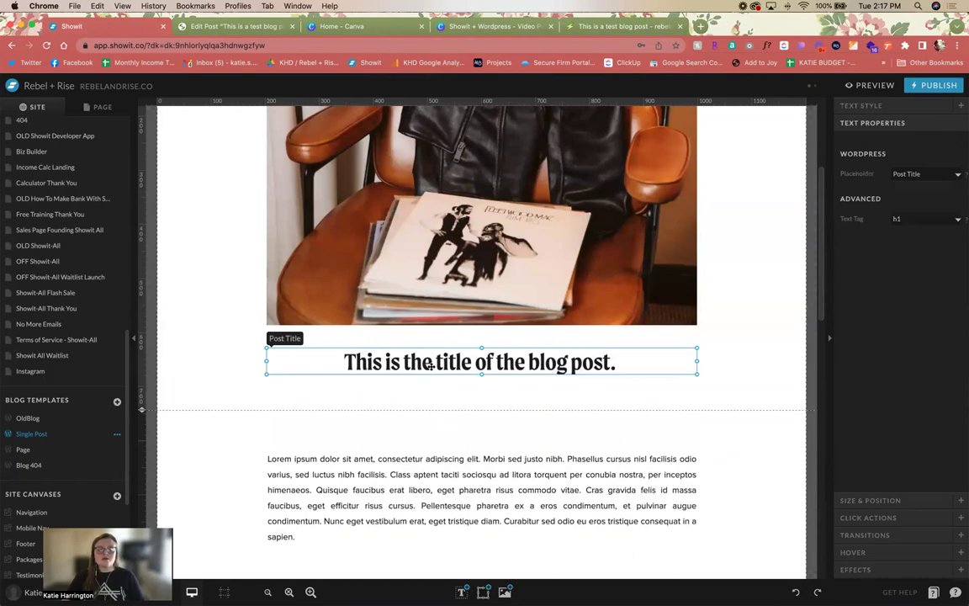
drag(430, 370, 430, 397)
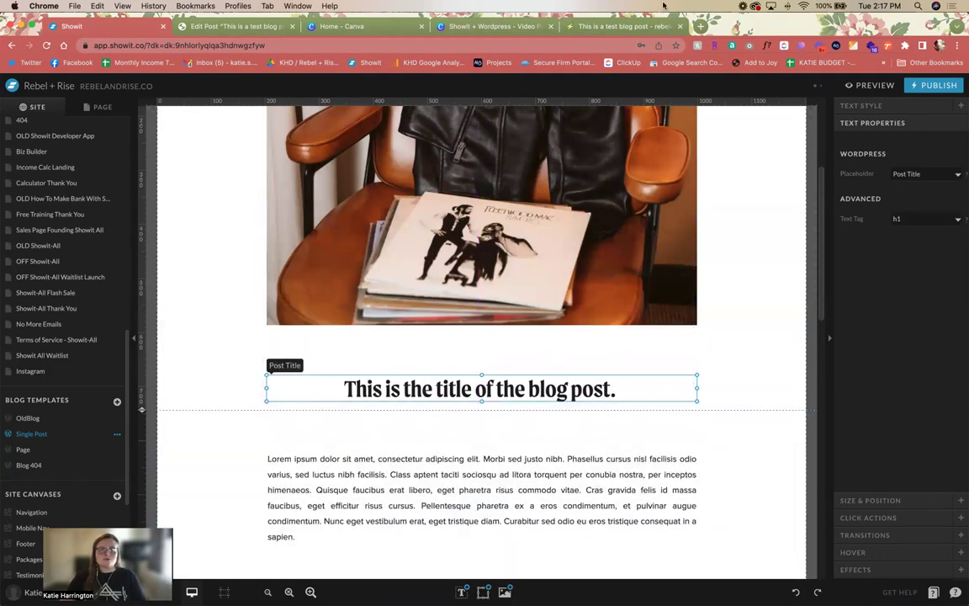
Step: Add a 'DATE OF POST' text below the photo, bound to the Post Date placeholder
click(462, 555)
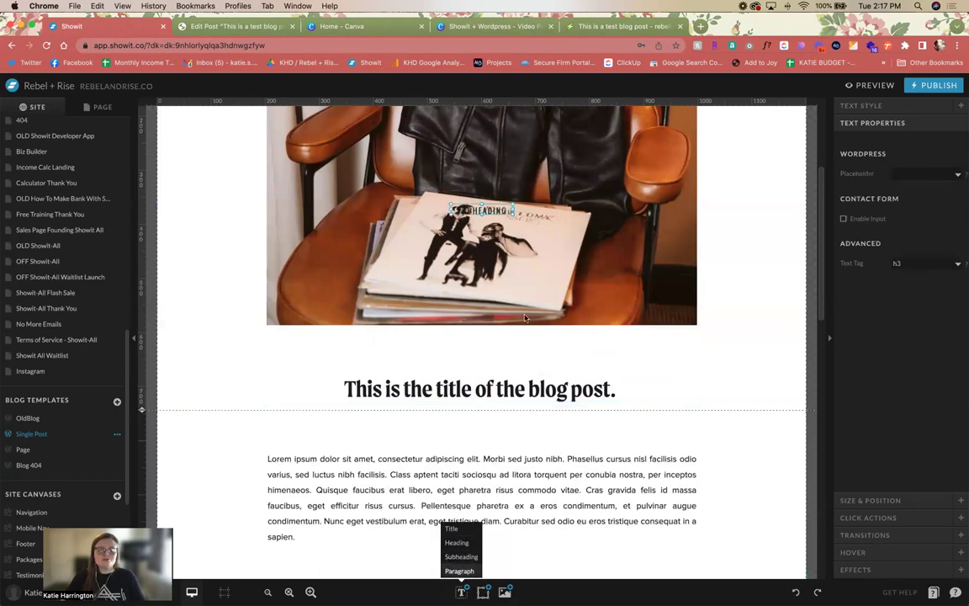
drag(475, 210, 465, 354)
double_click(464, 354)
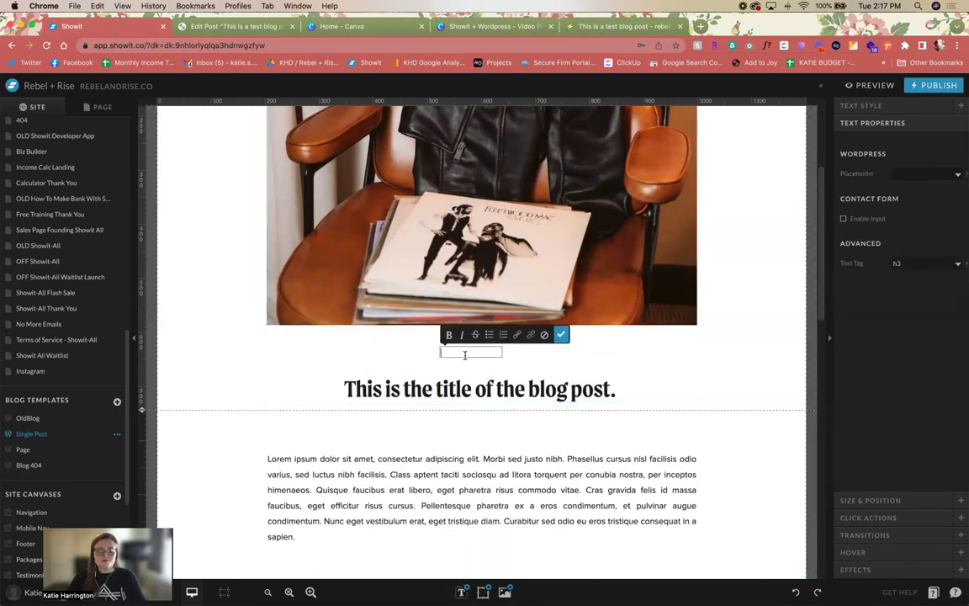
text(DATE OF POST)
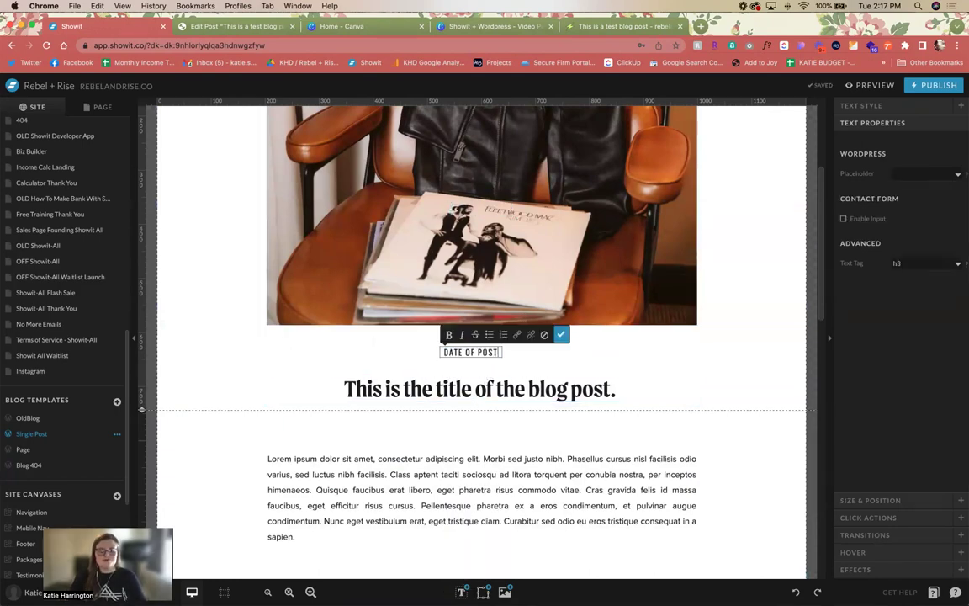
click(561, 334)
drag(502, 352, 656, 352)
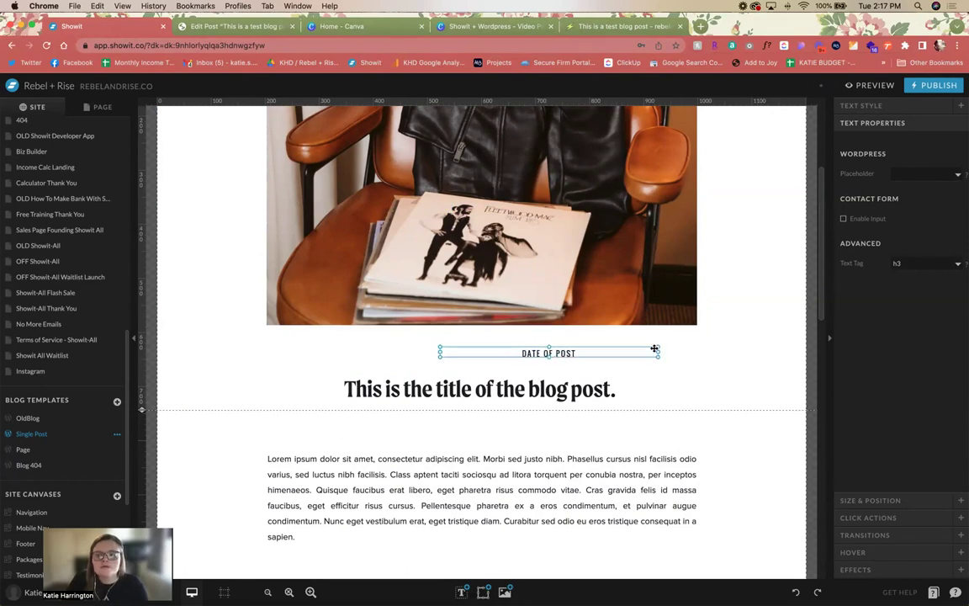
click(916, 175)
click(890, 202)
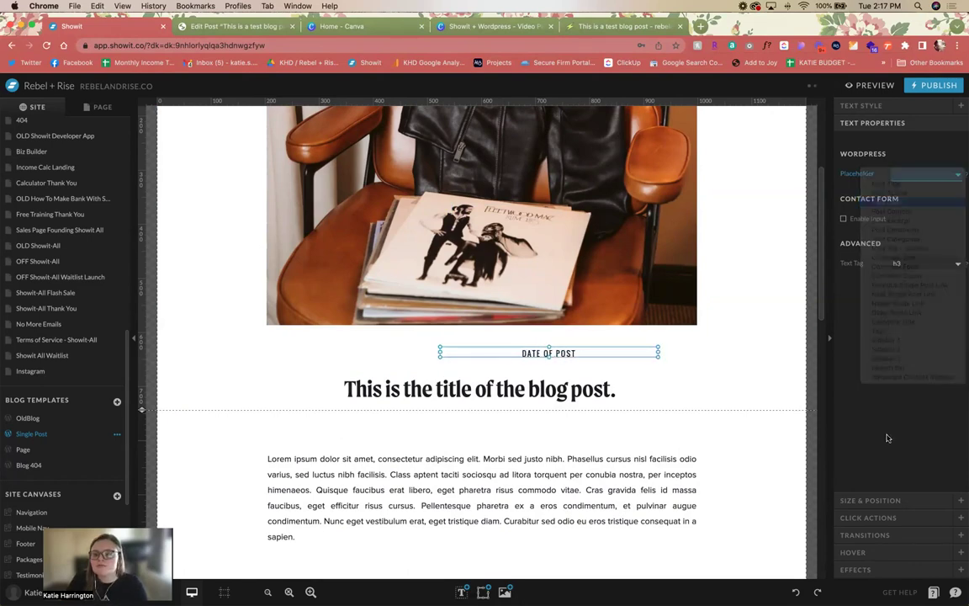
click(893, 501)
Step: Publish the site and blog to rebelandrise.co
click(728, 389)
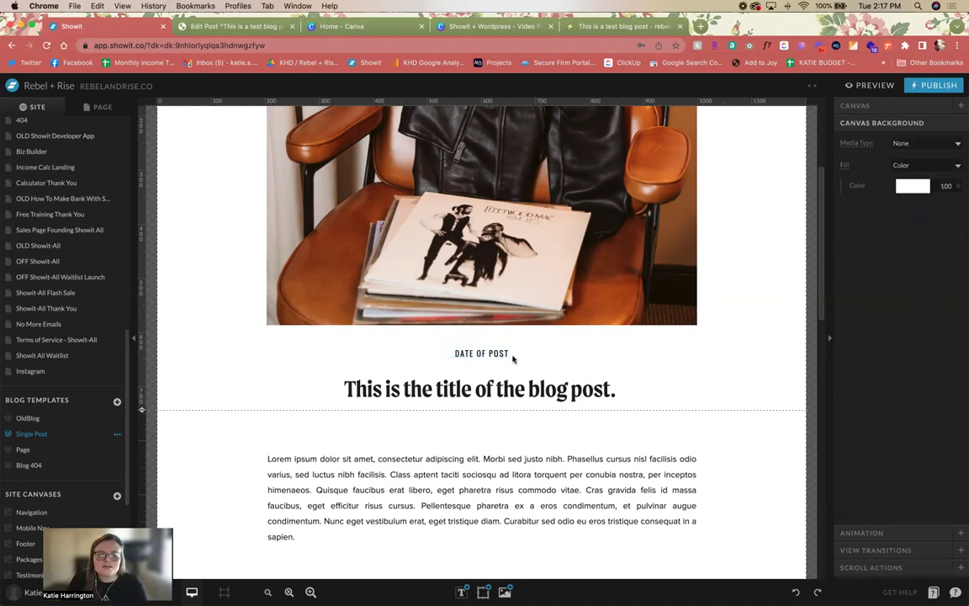
click(513, 357)
click(610, 355)
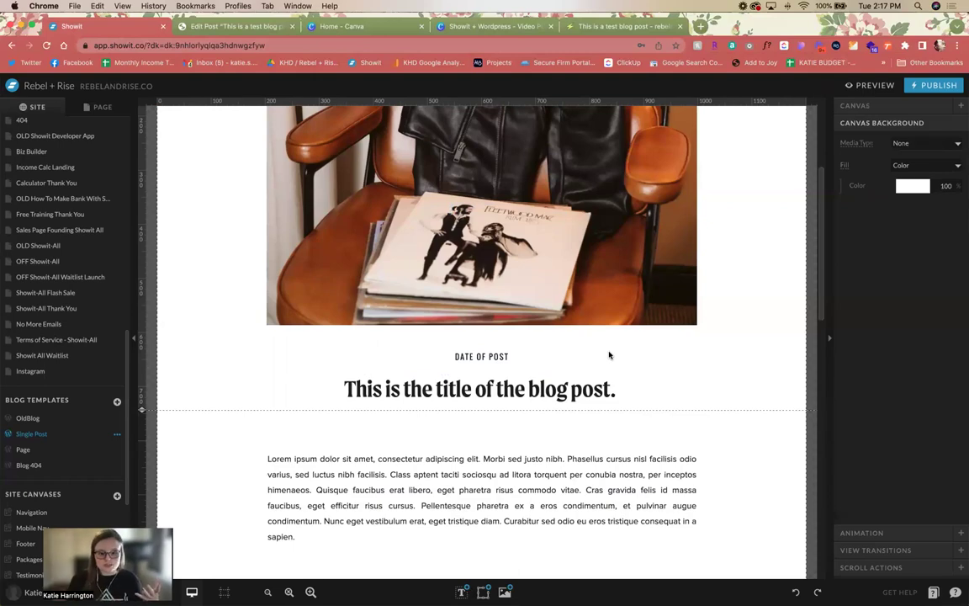
click(934, 85)
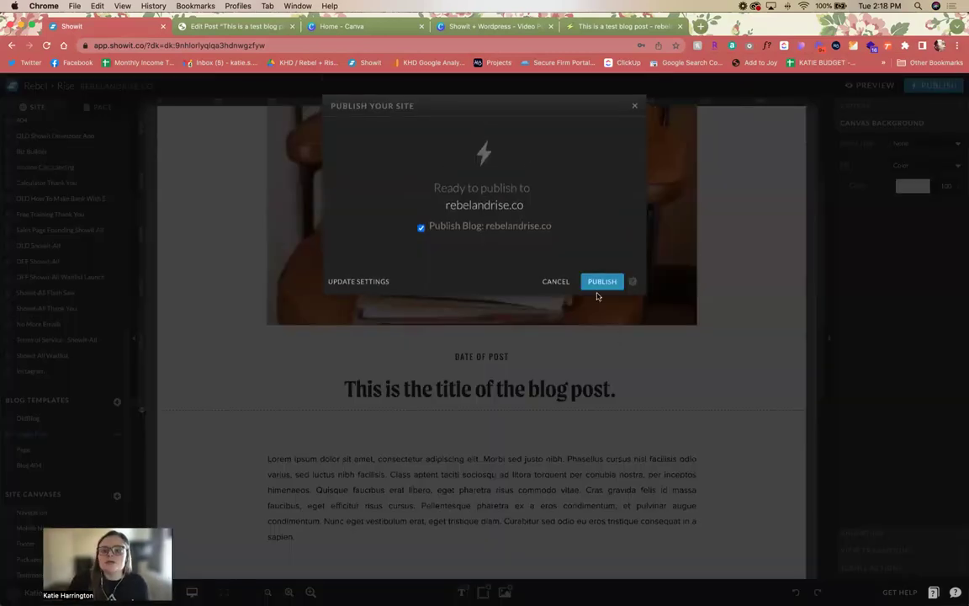
click(599, 282)
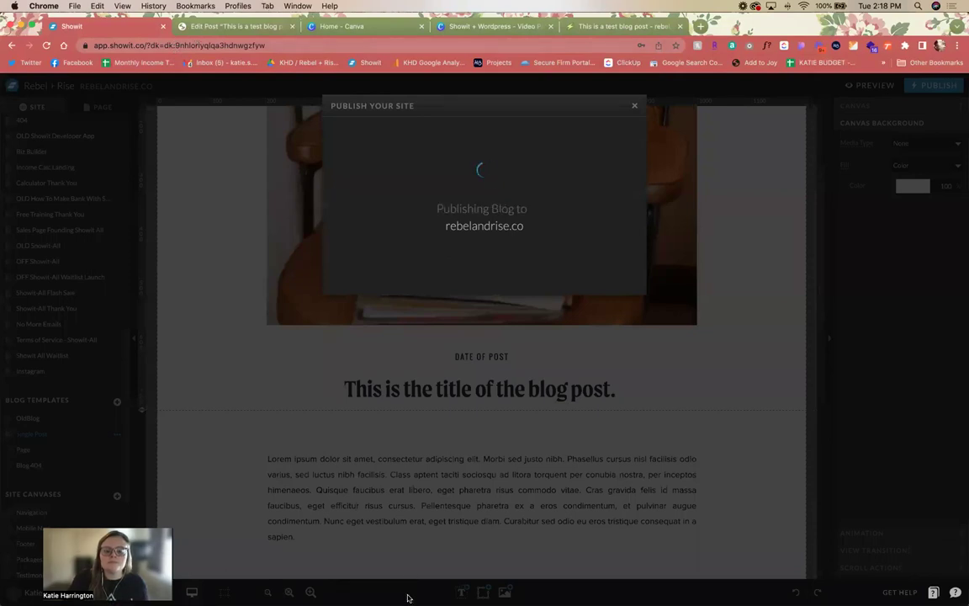
Step: Reload the live test post to see the January 6, 2022 date, then close Showit's Splendid dialog
click(574, 24)
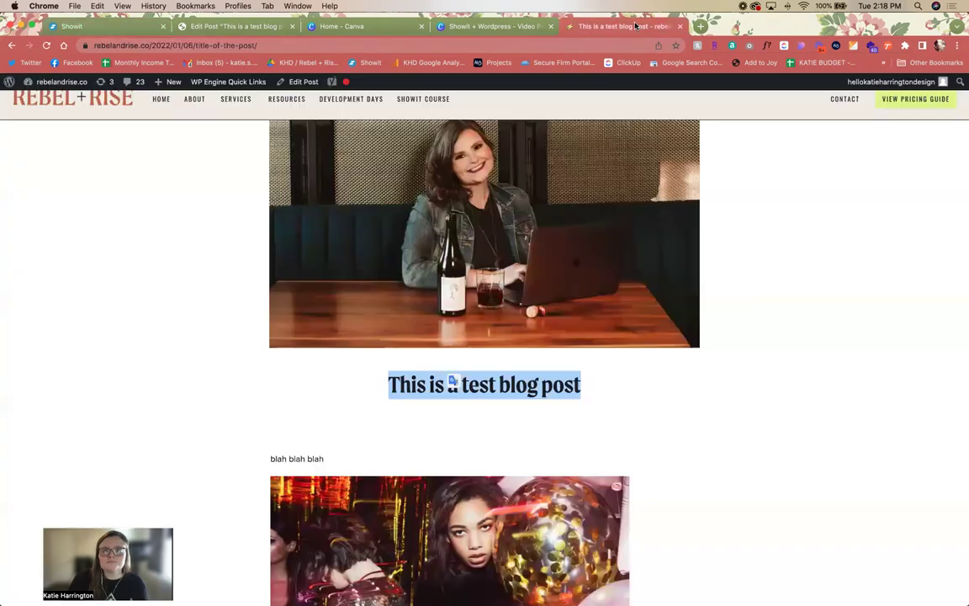
click(46, 44)
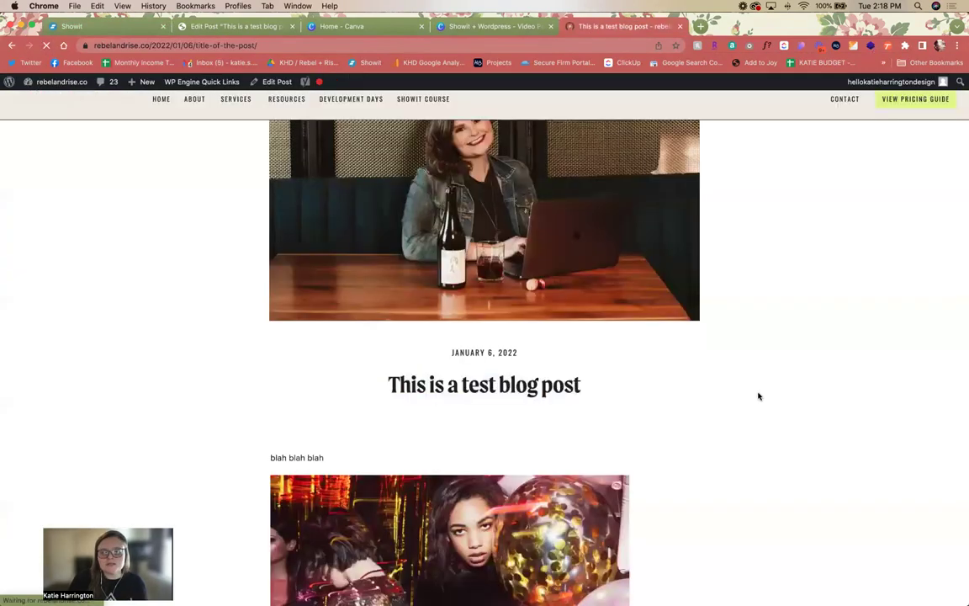
drag(448, 379, 558, 391)
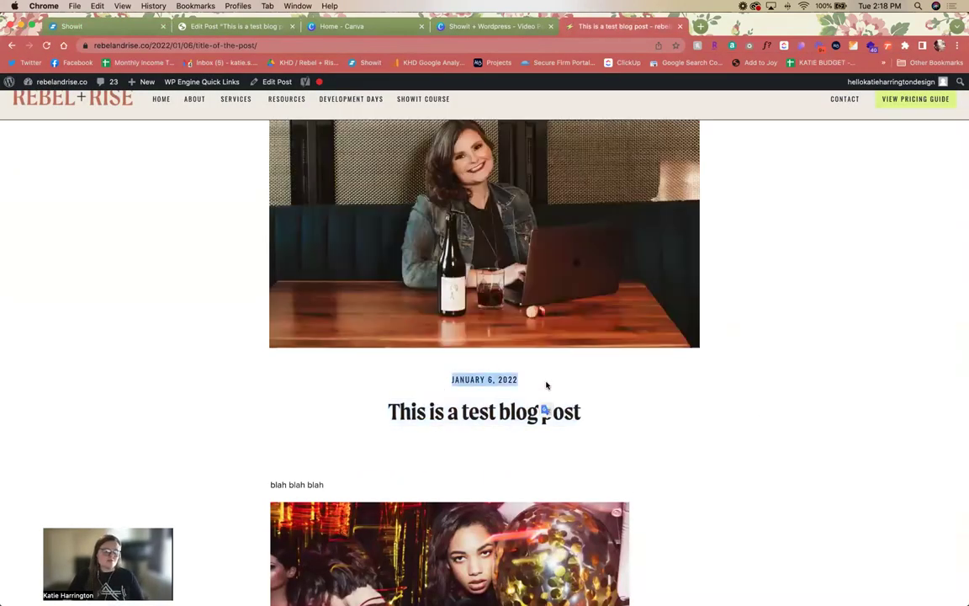
click(510, 385)
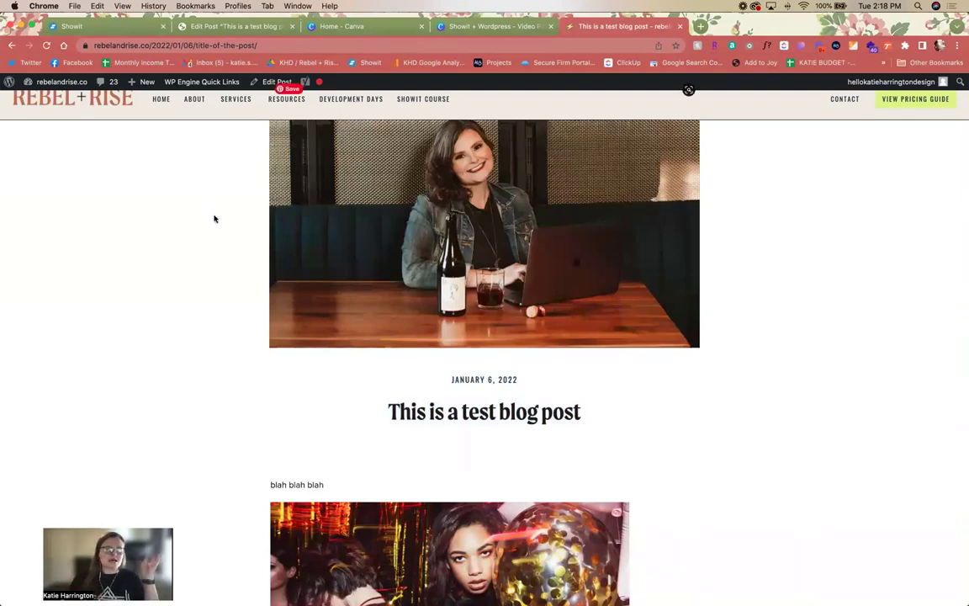
click(77, 26)
click(500, 391)
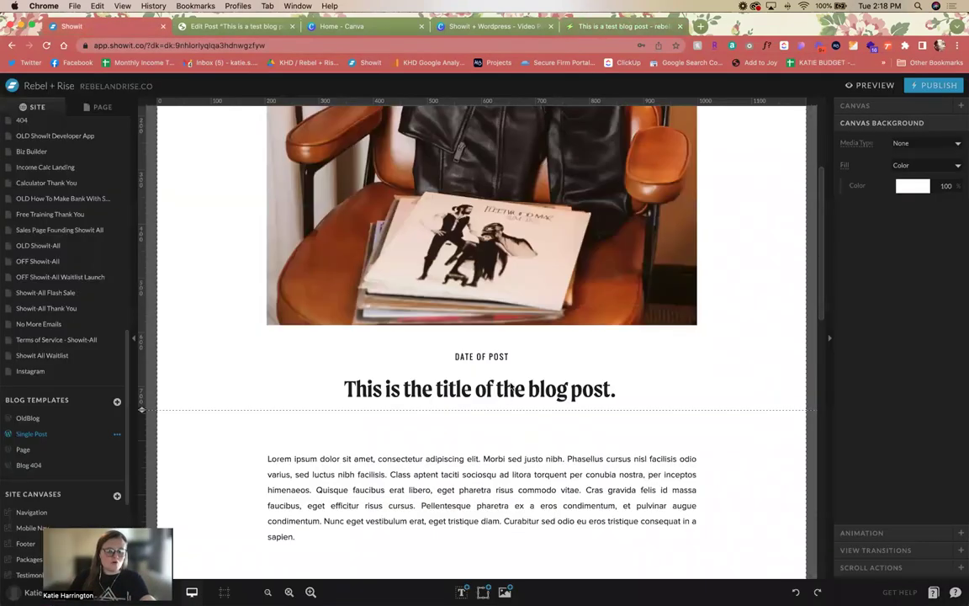
Step: Switch to the WordPress Edit Post tab for 'This is a test blog post'
click(220, 25)
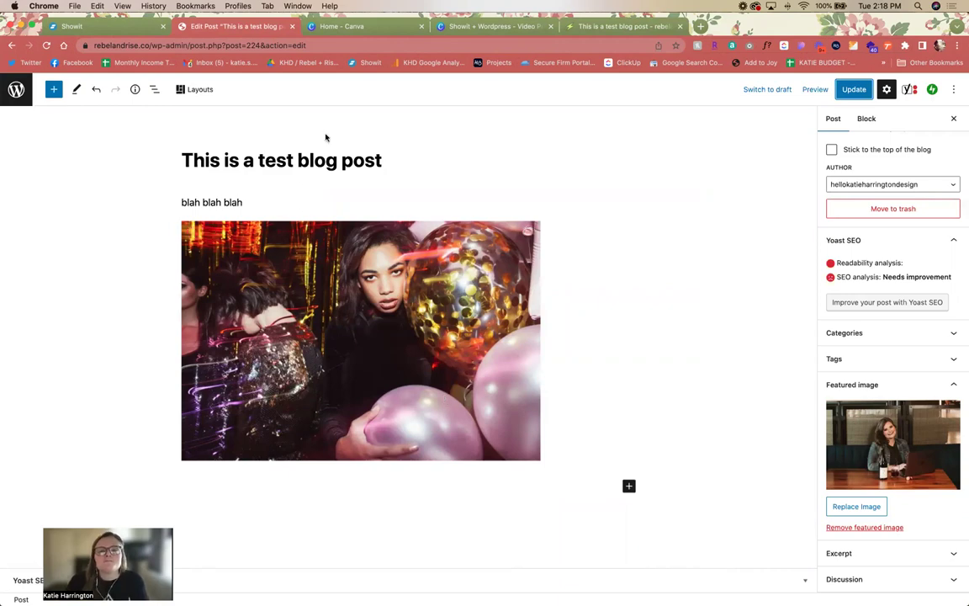
Step: Switch back to the Showit tab showing the Single Post template
click(128, 27)
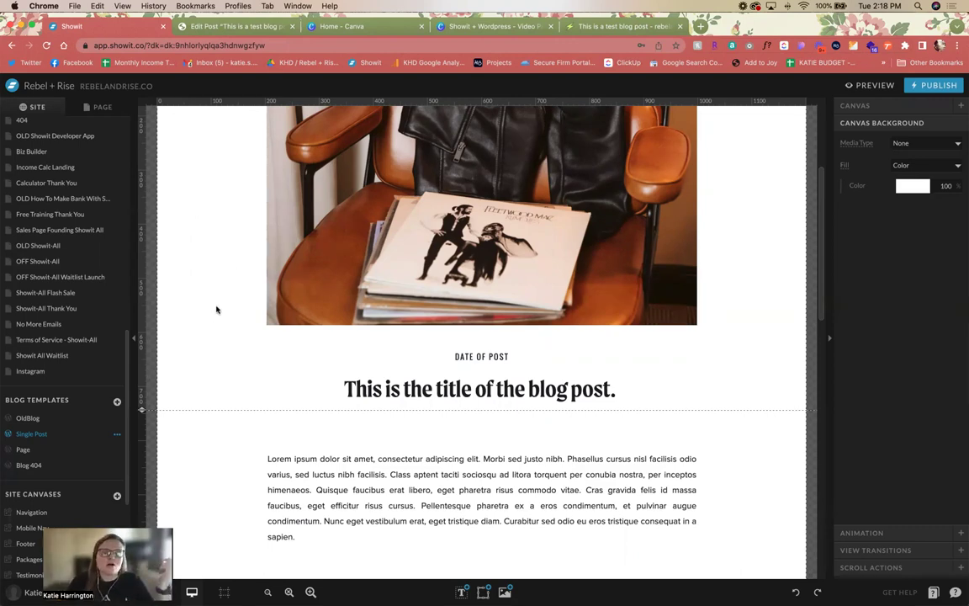
scroll(219, 307, down, 3)
scroll(221, 305, up, 4)
scroll(223, 308, down, 5)
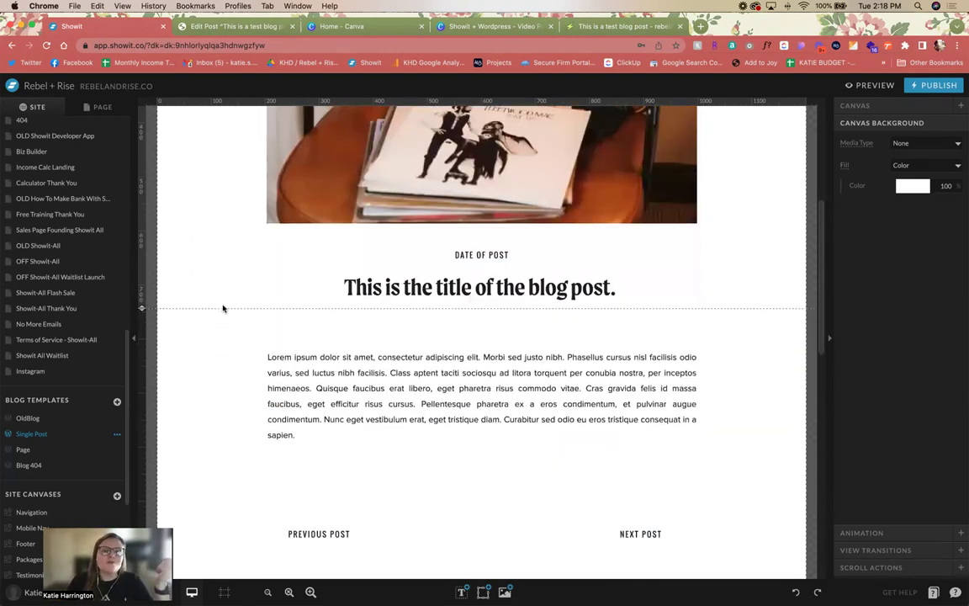
scroll(223, 308, down, 3)
scroll(278, 343, down, 3)
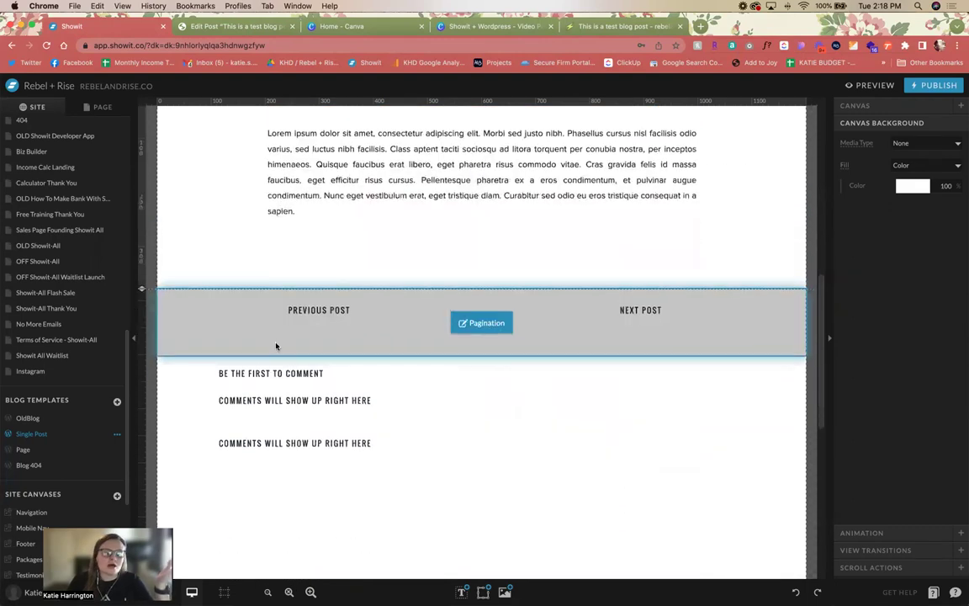
scroll(276, 346, down, 2)
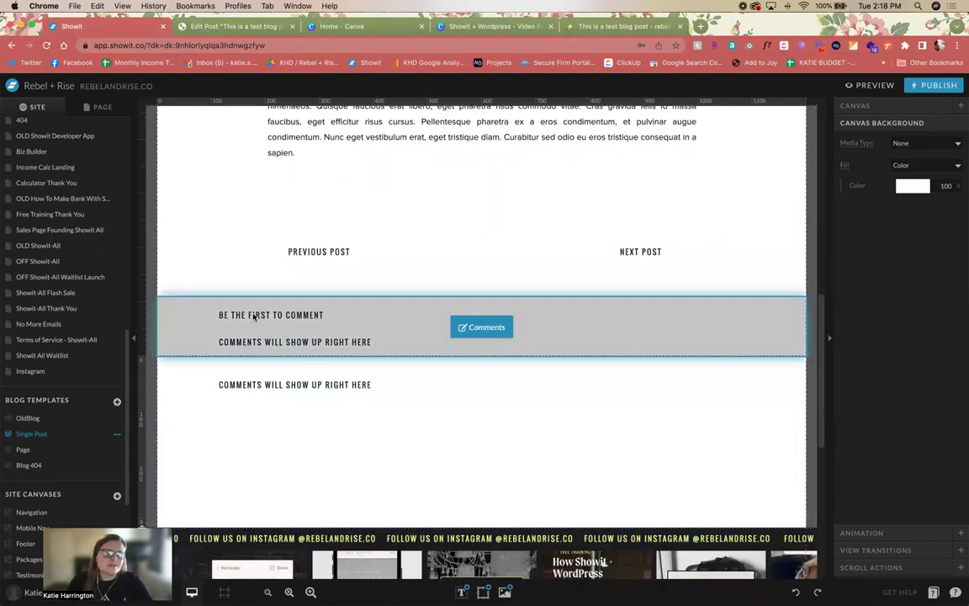
click(250, 320)
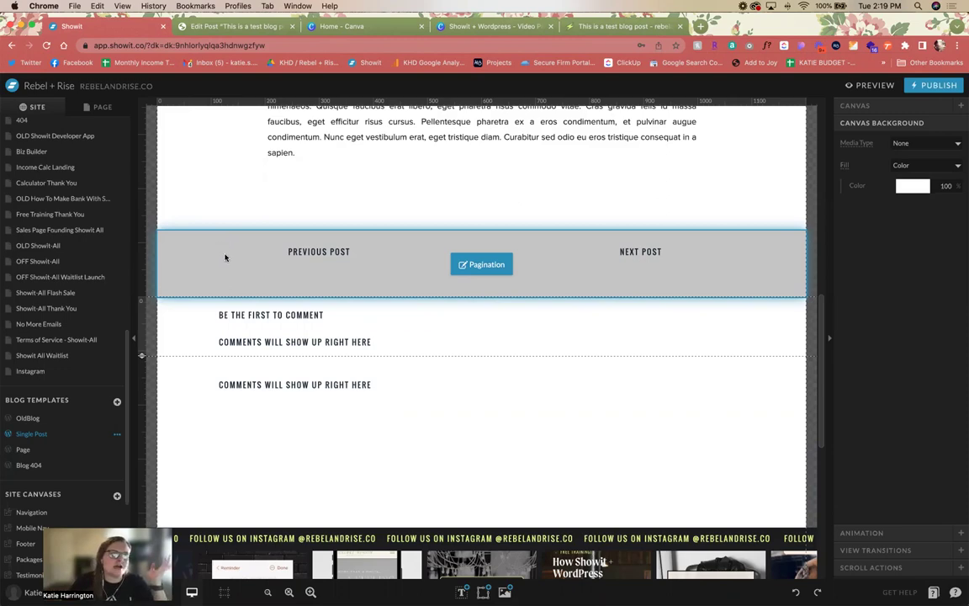
click(329, 315)
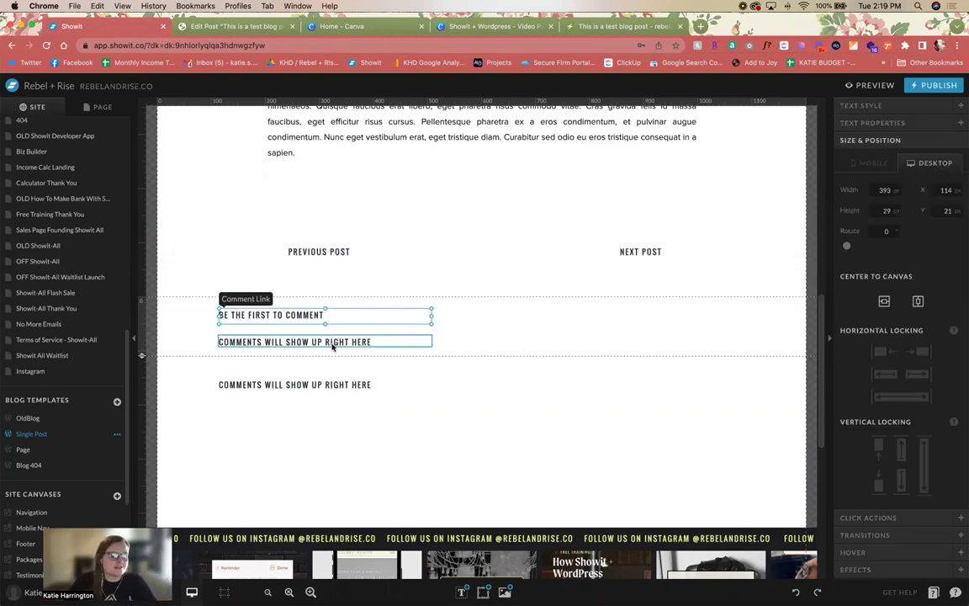
click(205, 314)
click(243, 313)
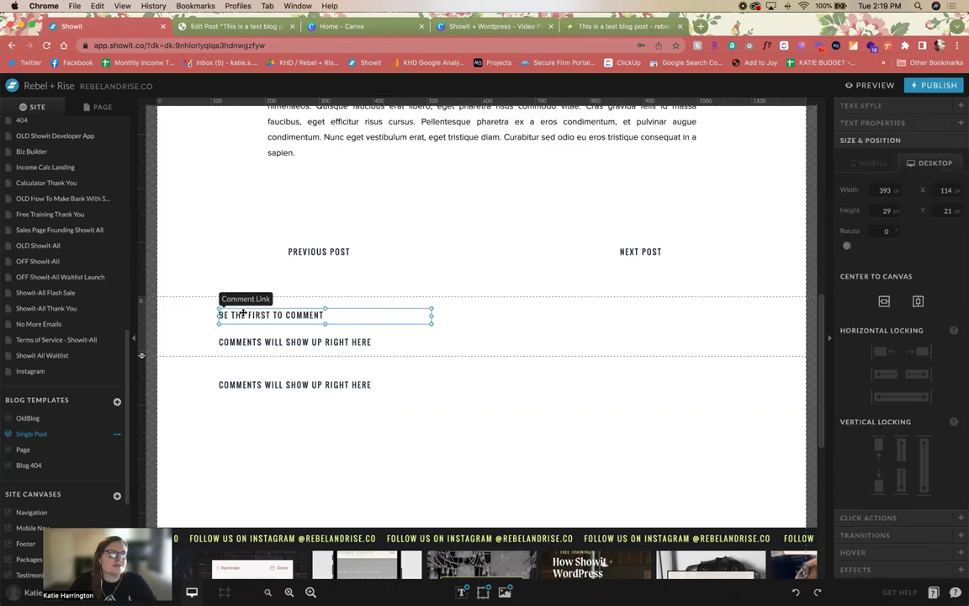
click(867, 123)
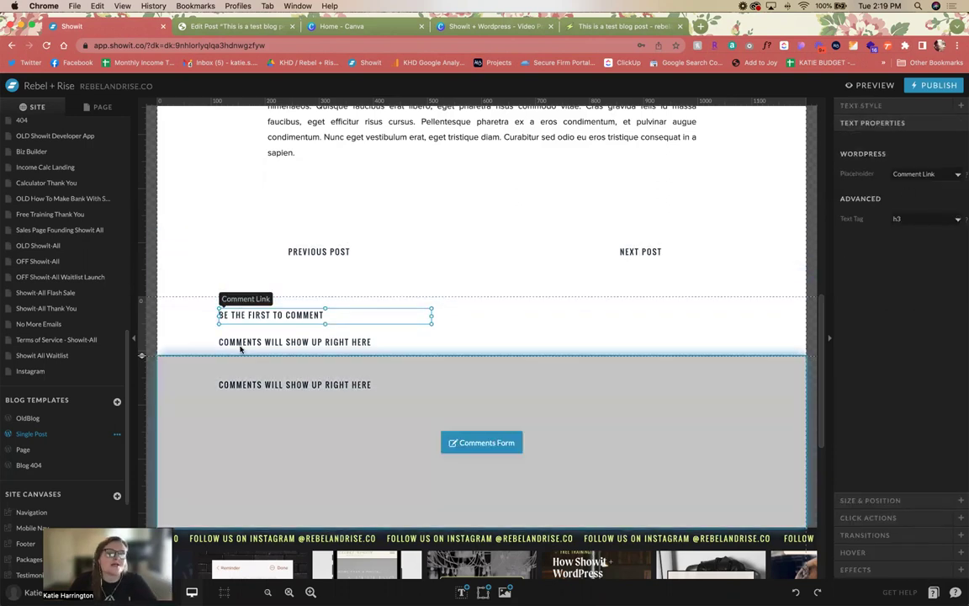
click(240, 343)
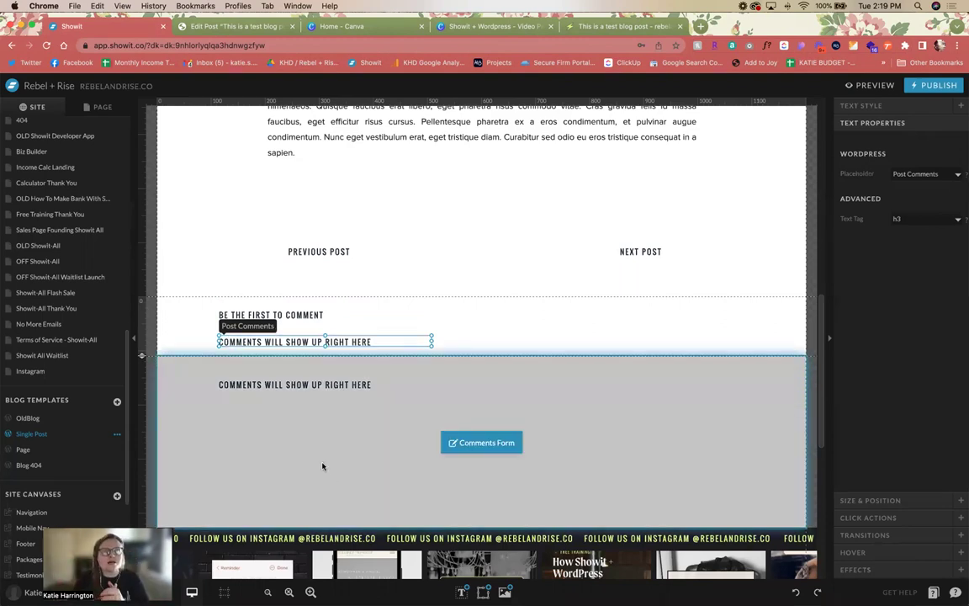
click(329, 416)
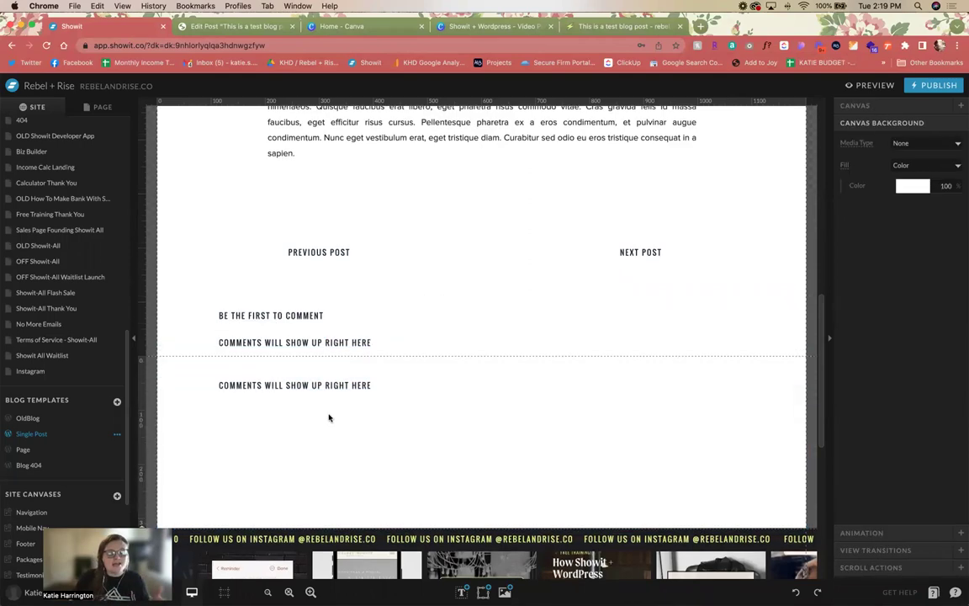
scroll(298, 275, up, 5)
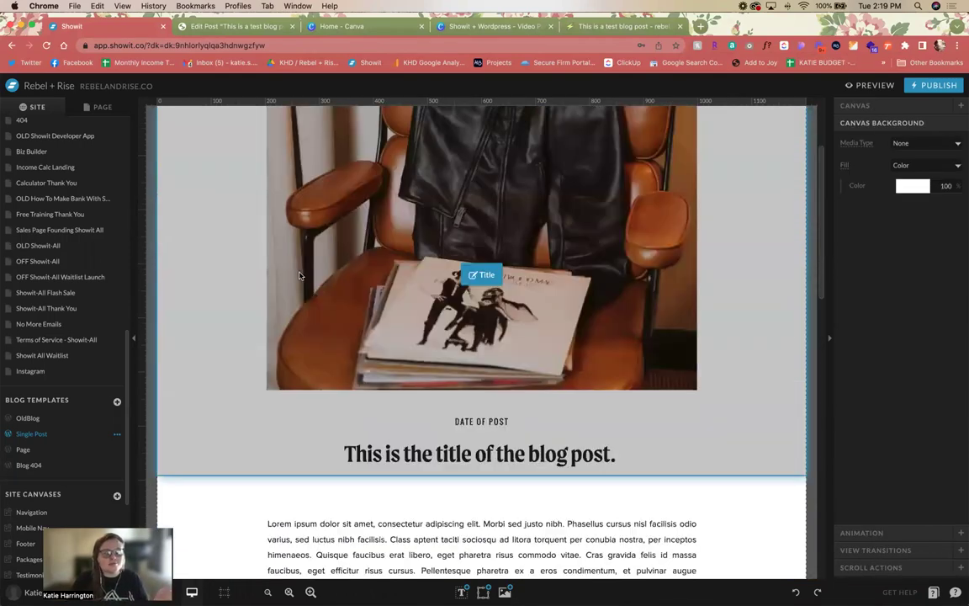
scroll(298, 275, down, 2)
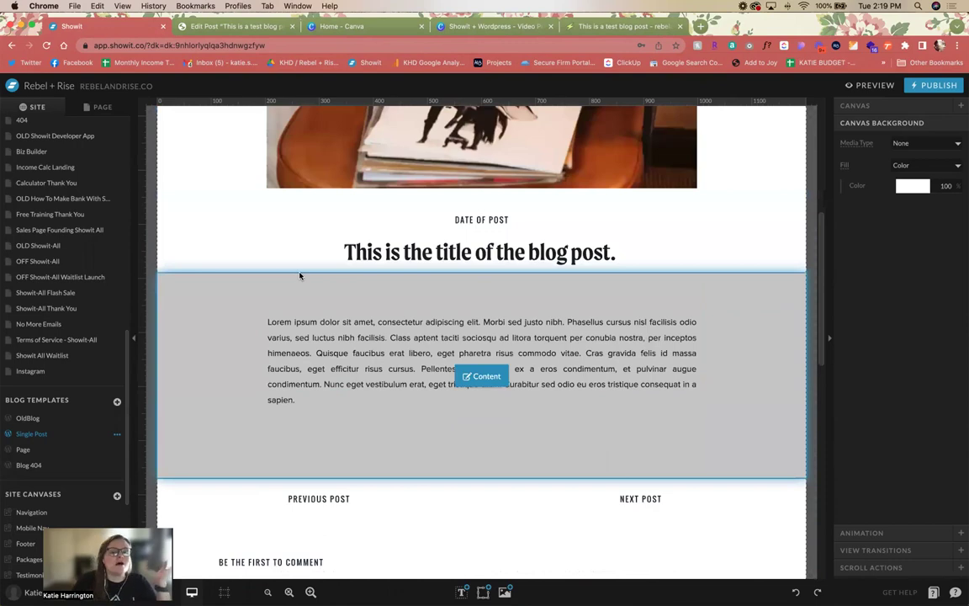
scroll(300, 275, down, 2)
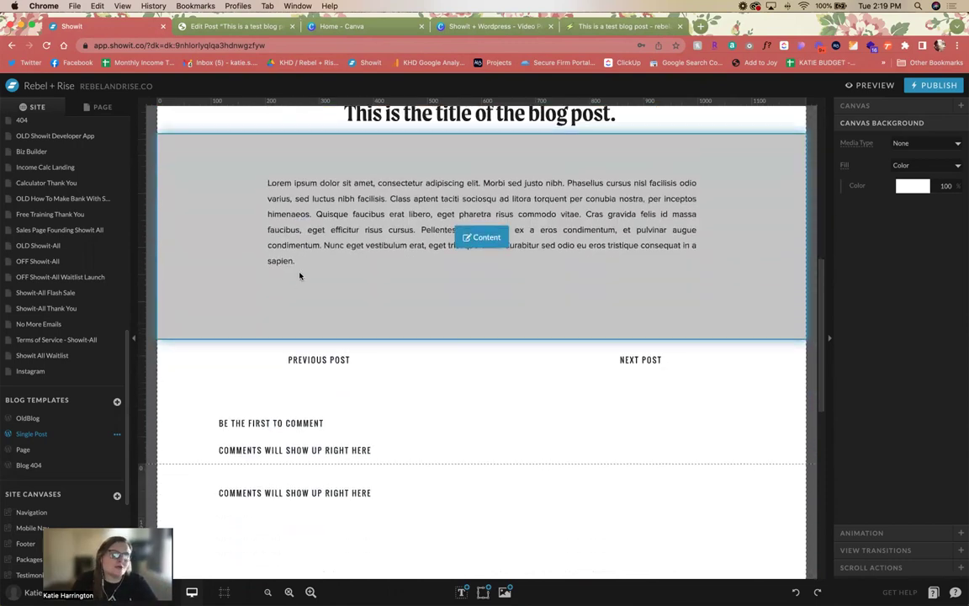
click(319, 362)
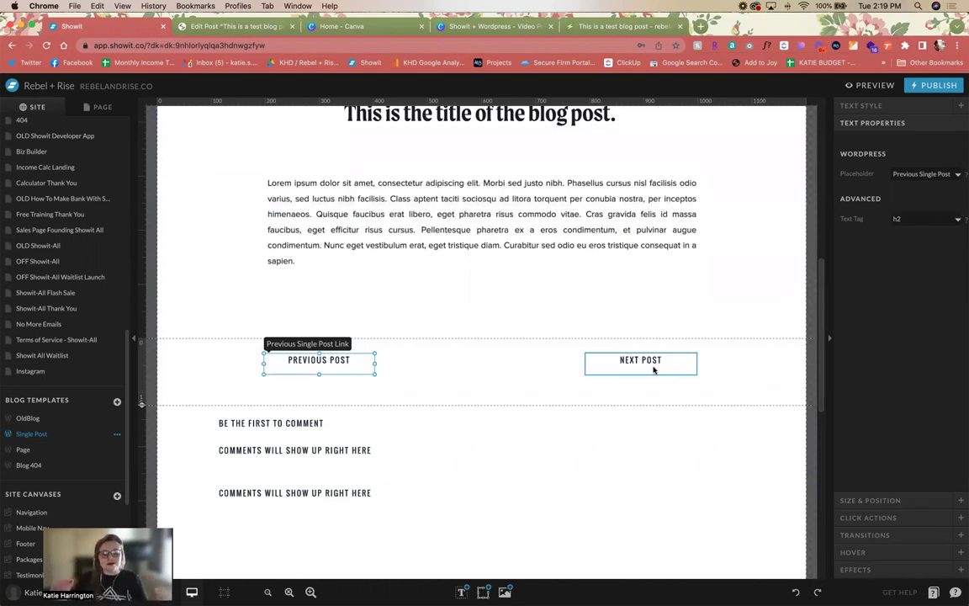
Step: Open OldBlog and check that NEWER POSTS uses the Newer Posts Link placeholder
click(42, 418)
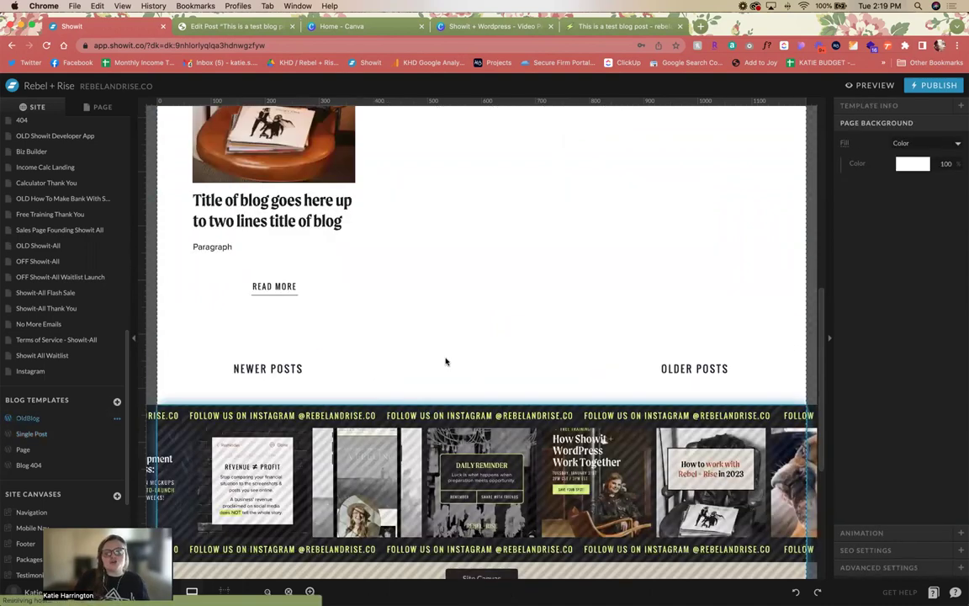
click(268, 370)
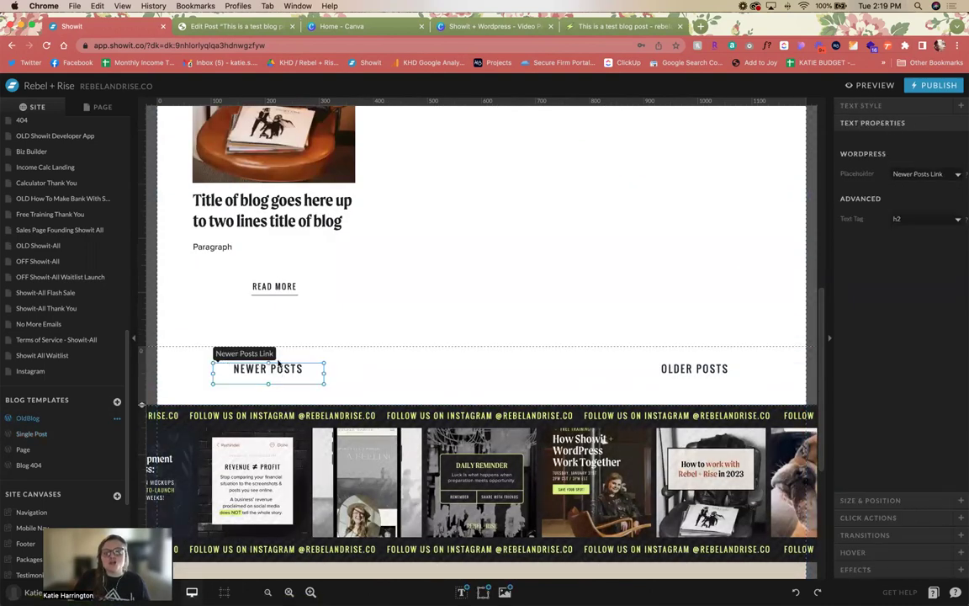
click(918, 175)
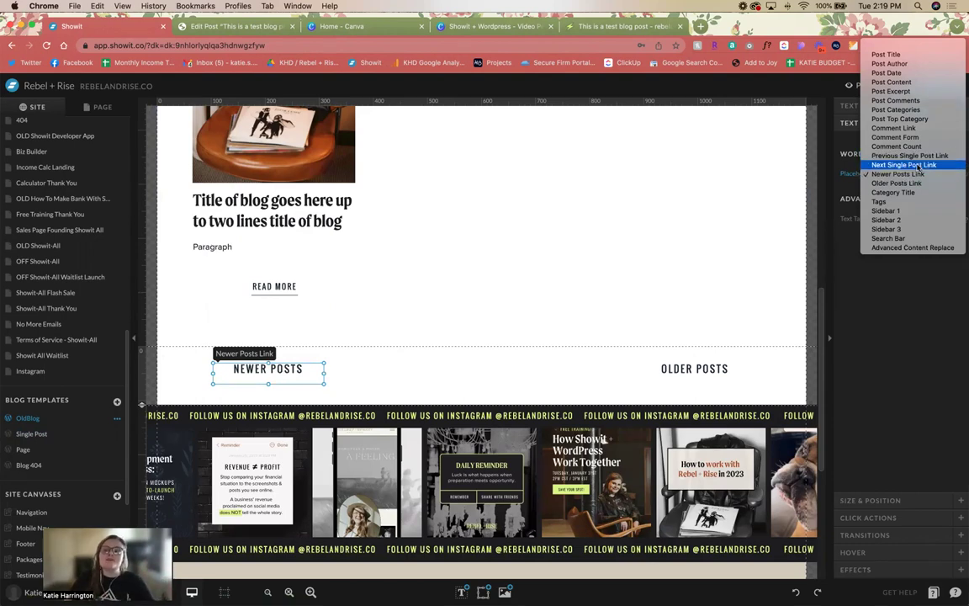
click(918, 312)
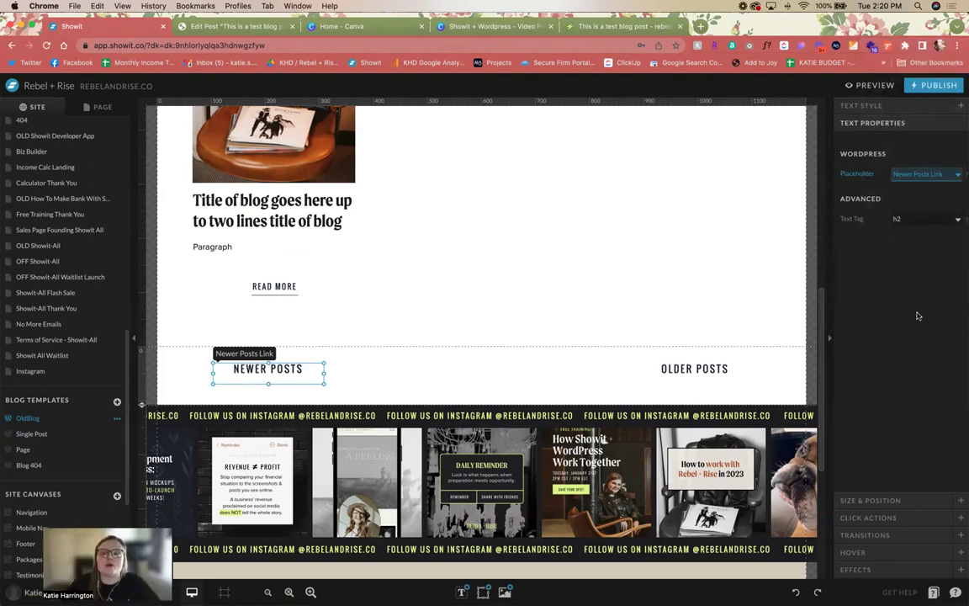
click(624, 305)
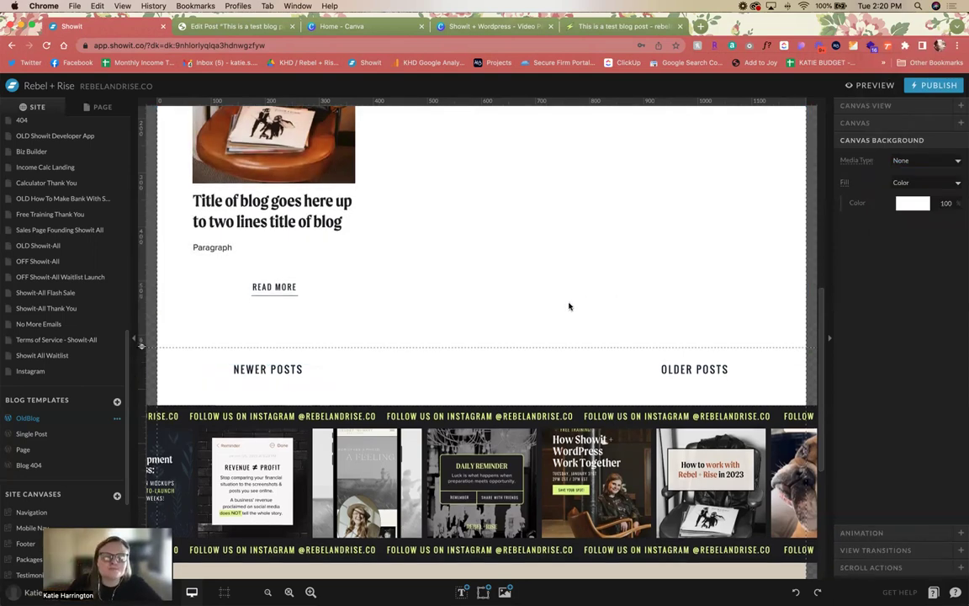
Step: After briefly opening the Home page, reopen OldBlog and list its canvases
scroll(569, 304, up, 10)
scroll(577, 455, down, 2)
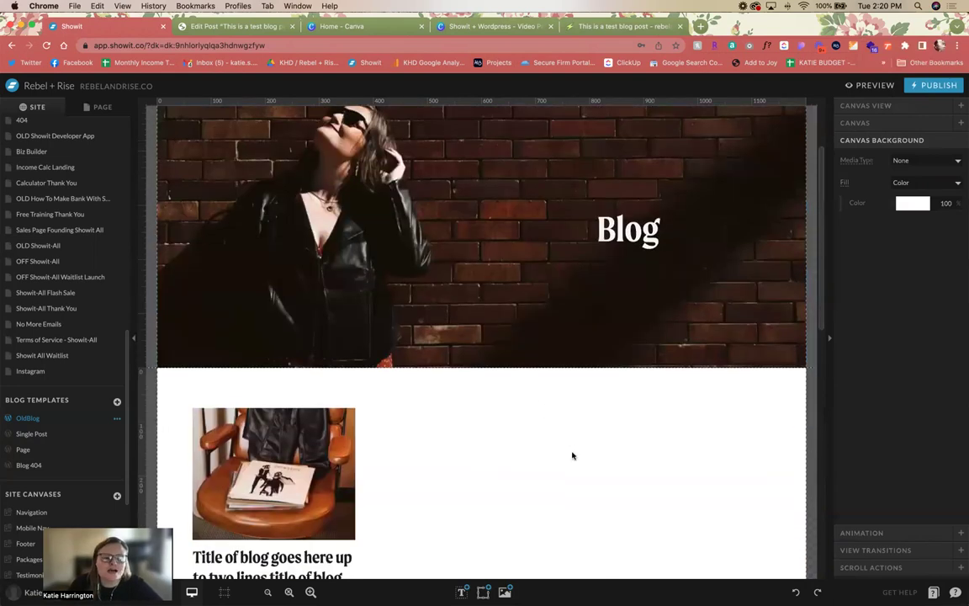
click(100, 110)
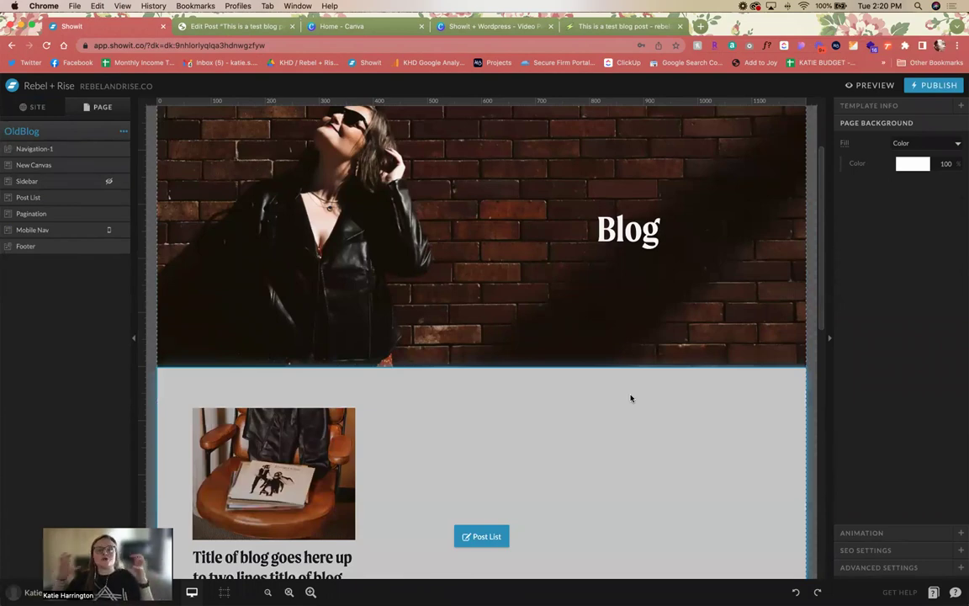
click(34, 107)
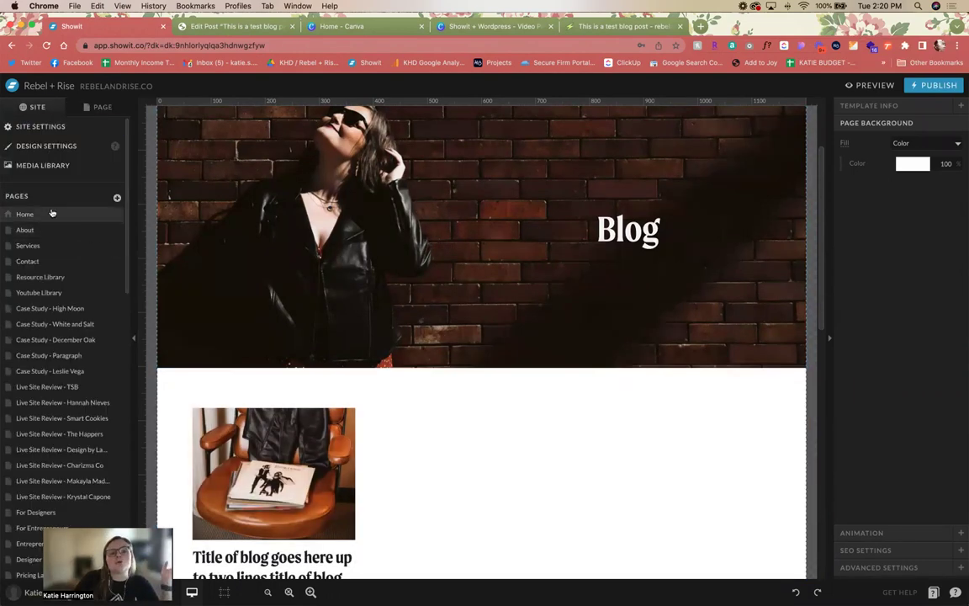
click(46, 212)
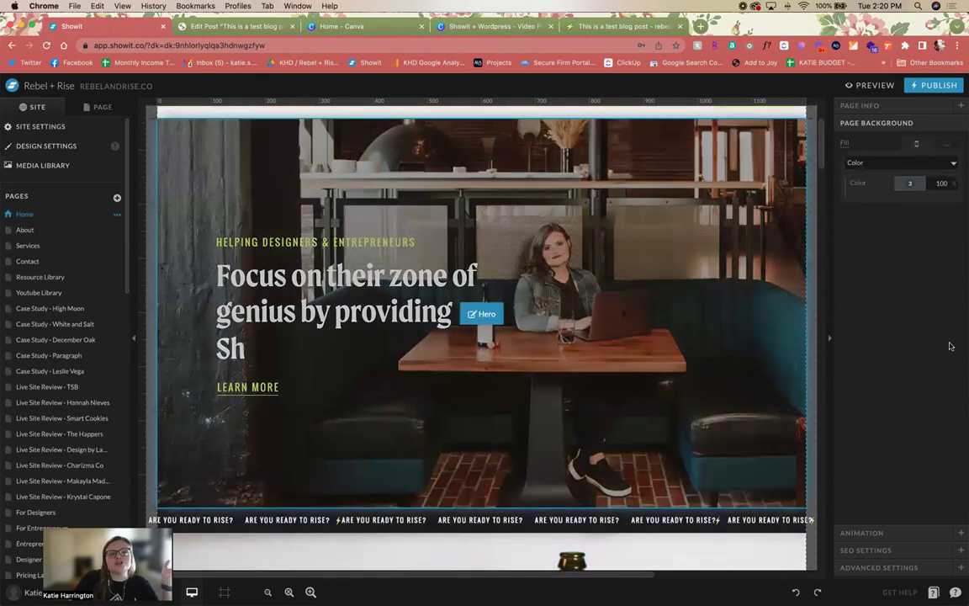
scroll(67, 336, down, 5)
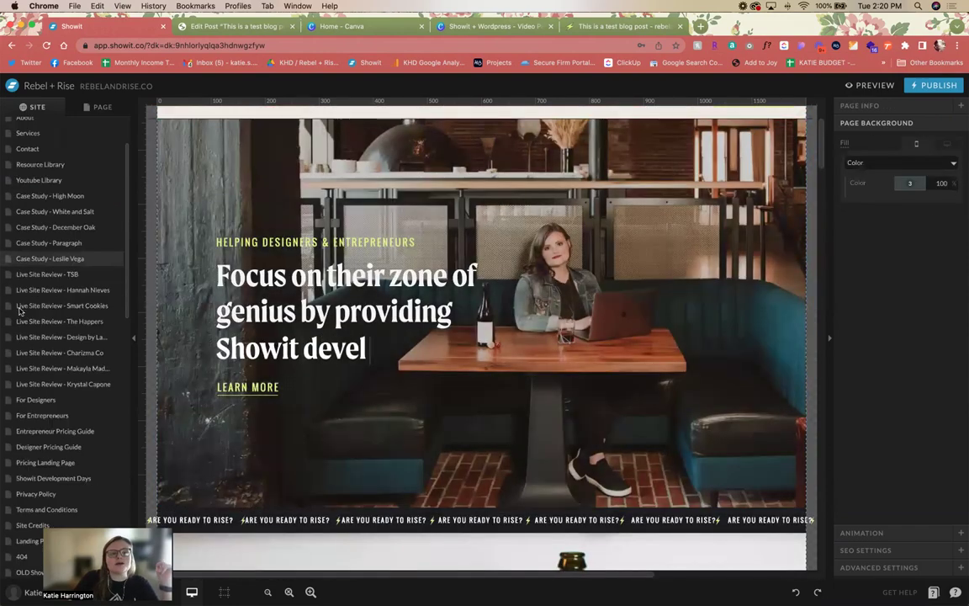
scroll(97, 403, down, 10)
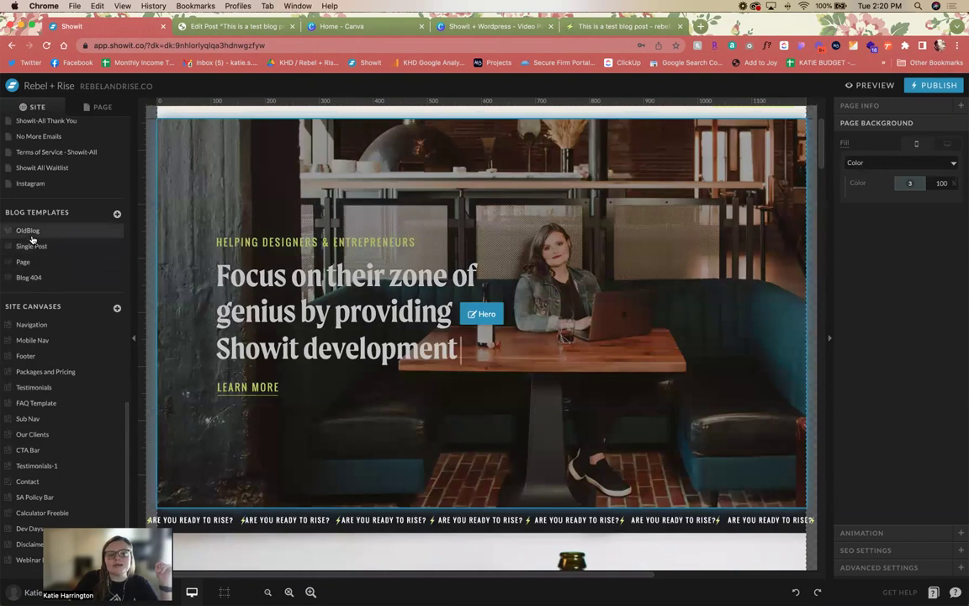
click(32, 231)
click(103, 108)
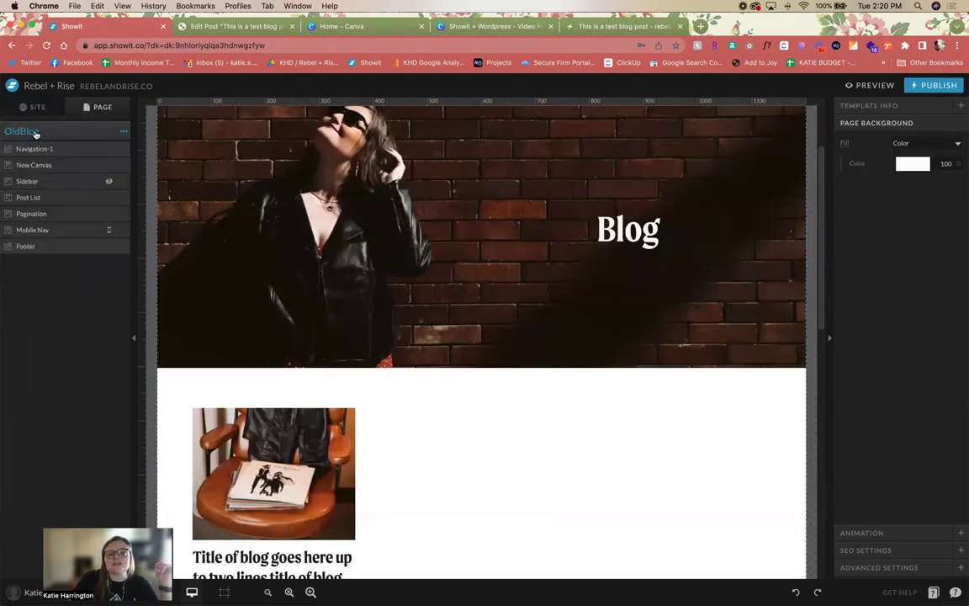
Step: Keep Post List (Default) as OldBlog's WordPress template in Template Info
click(921, 105)
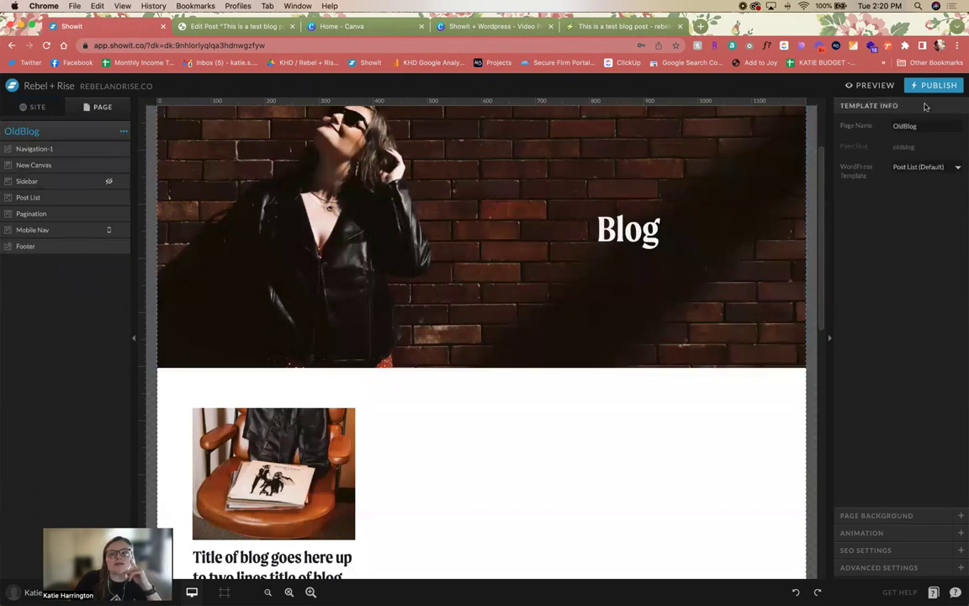
click(931, 167)
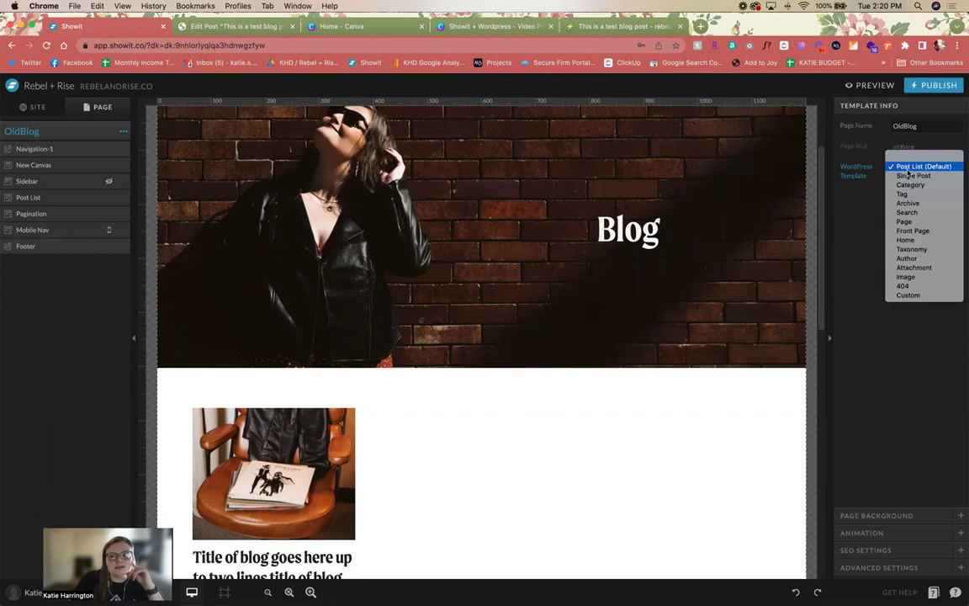
click(908, 168)
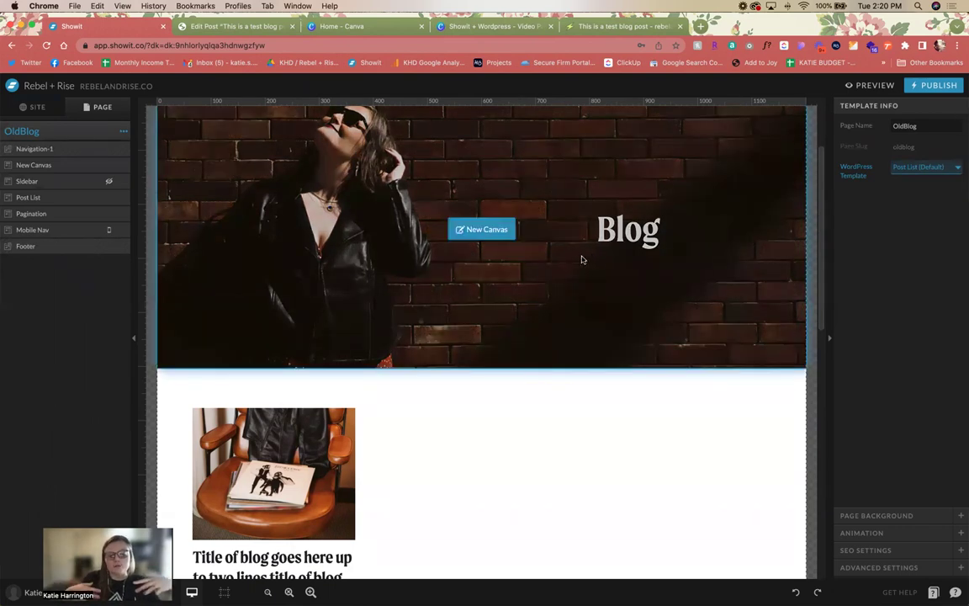
click(34, 107)
Step: Open the Single Post blog template, confirm it uses the Single Post WordPress template, and select its Title canvas
scroll(93, 332, down, 15)
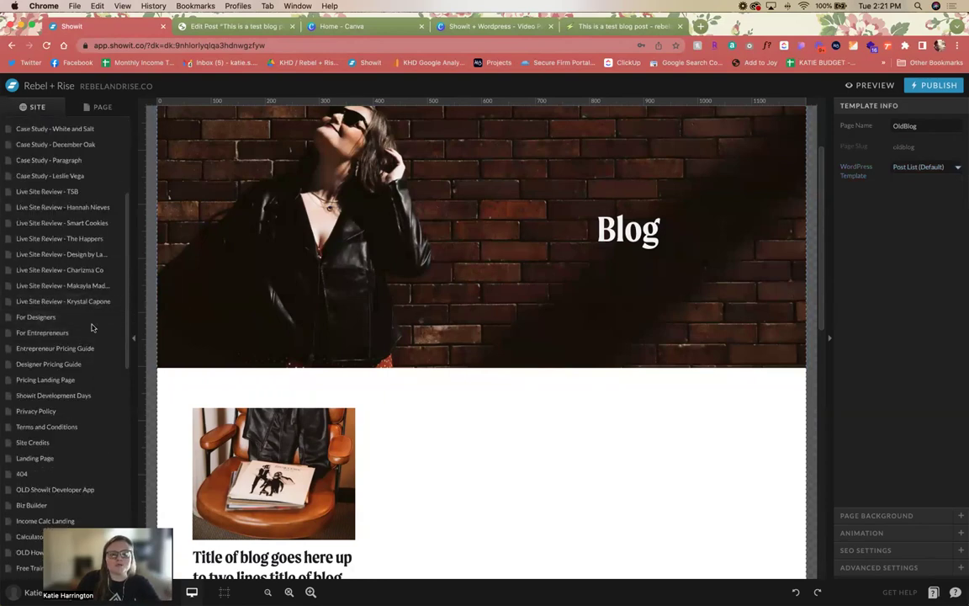
click(33, 245)
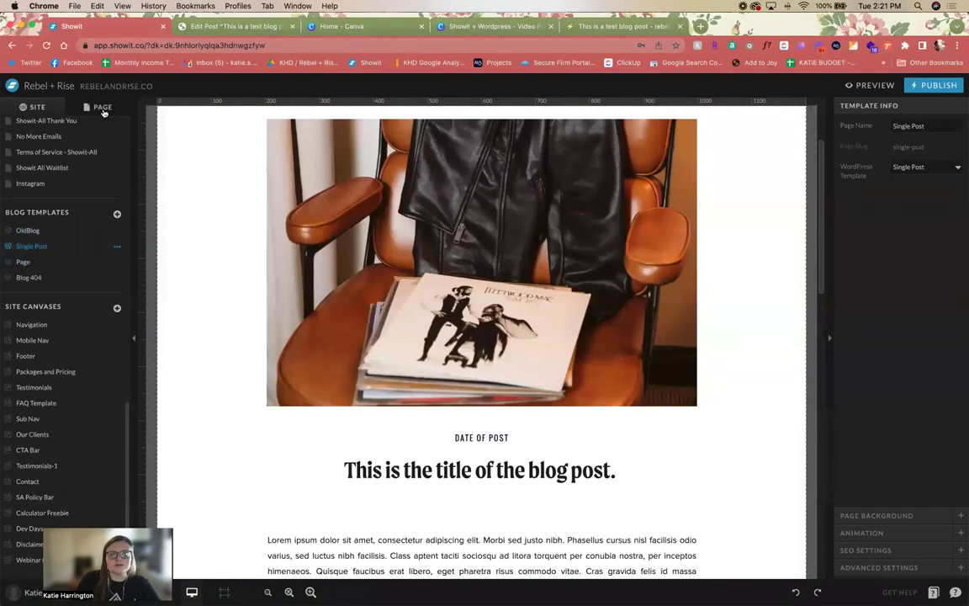
click(103, 109)
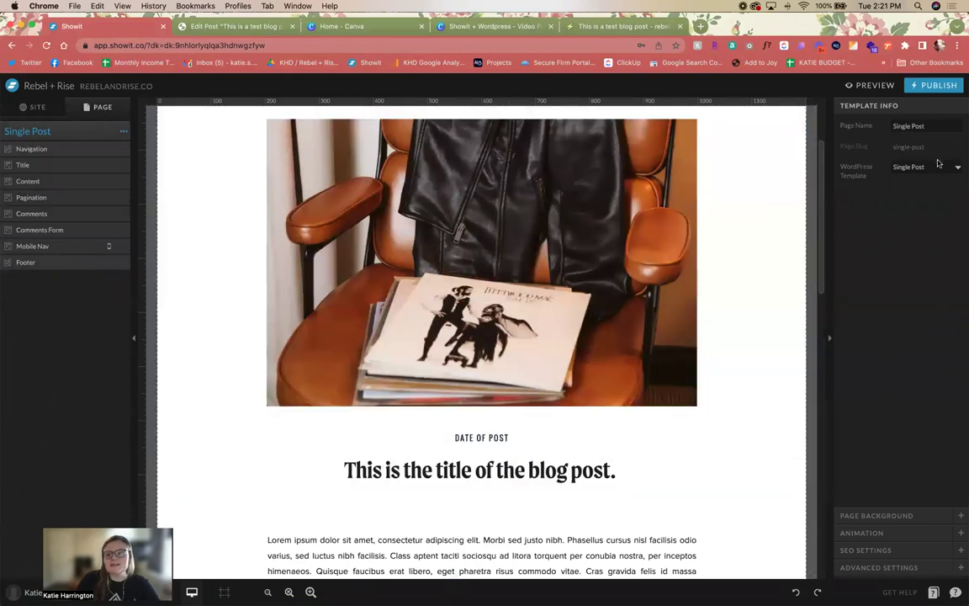
click(939, 167)
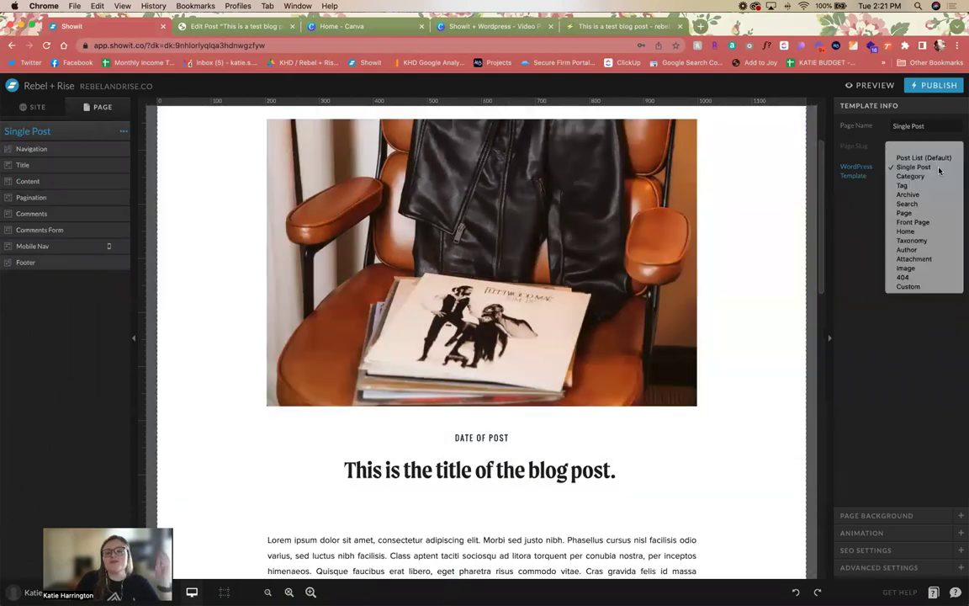
click(939, 168)
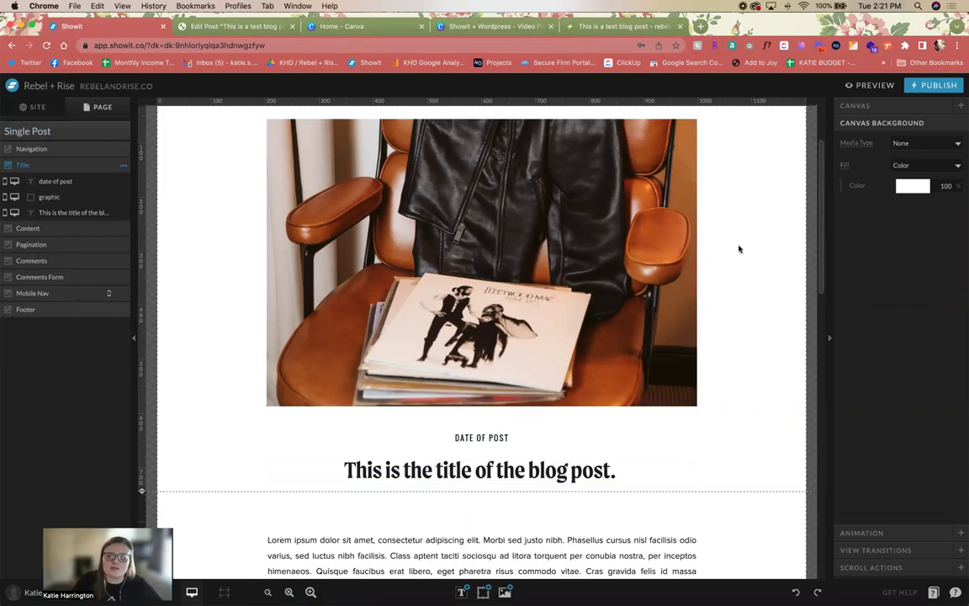
click(24, 130)
click(944, 168)
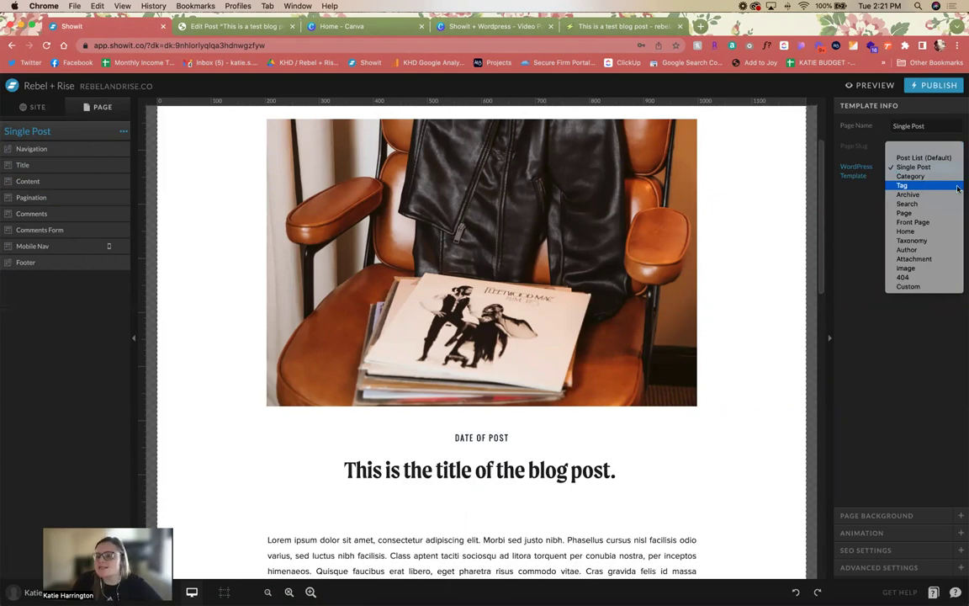
click(960, 450)
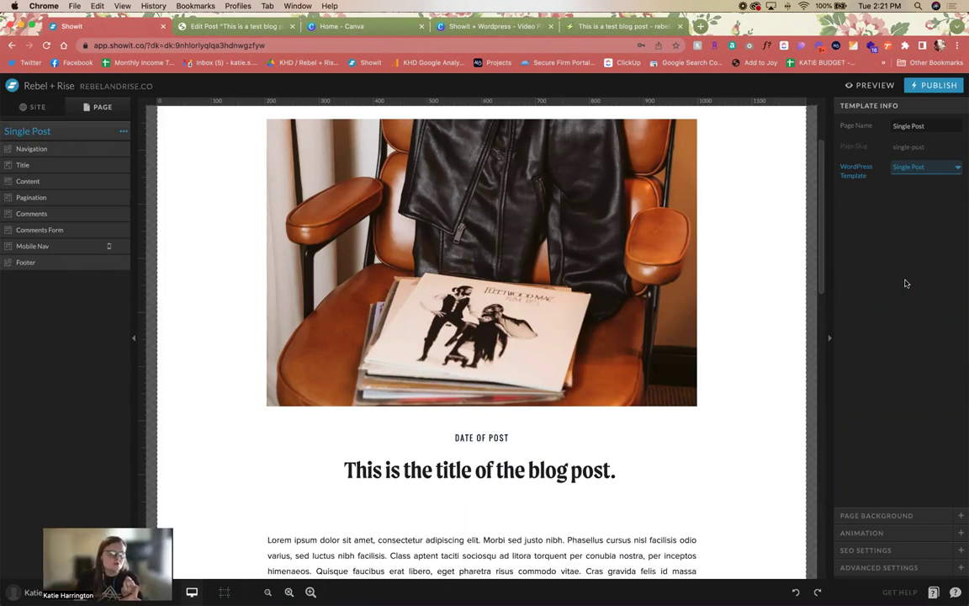
click(791, 351)
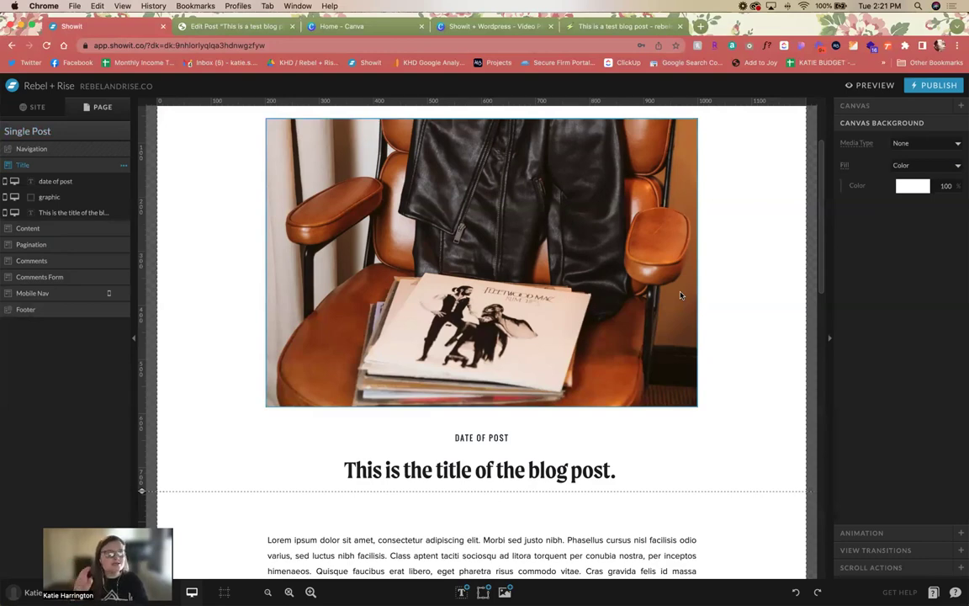
Step: Go back to the live /oldblog/ listing and scroll through its posts
click(586, 27)
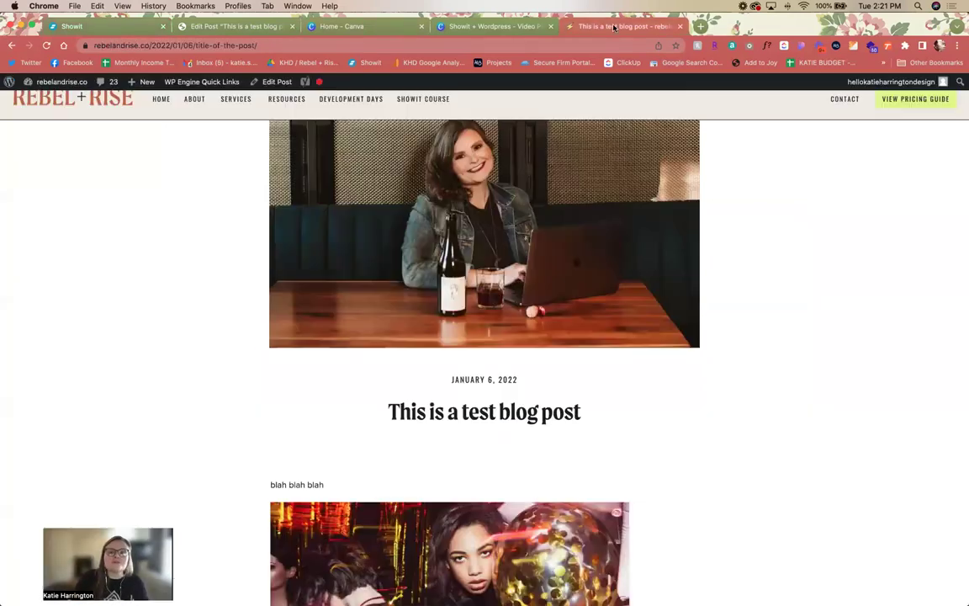
click(11, 45)
scroll(471, 447, down, 1)
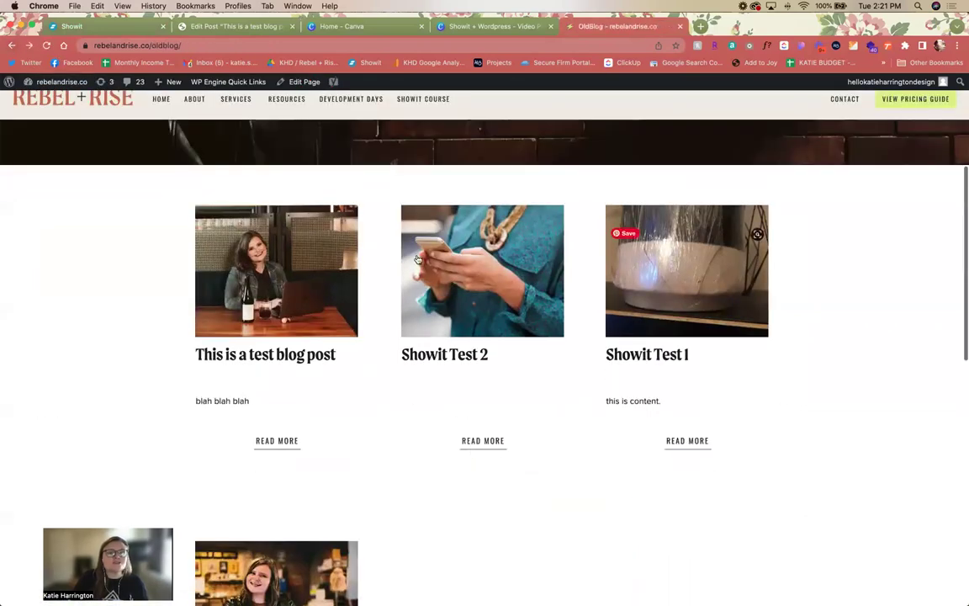
scroll(666, 502, down, 4)
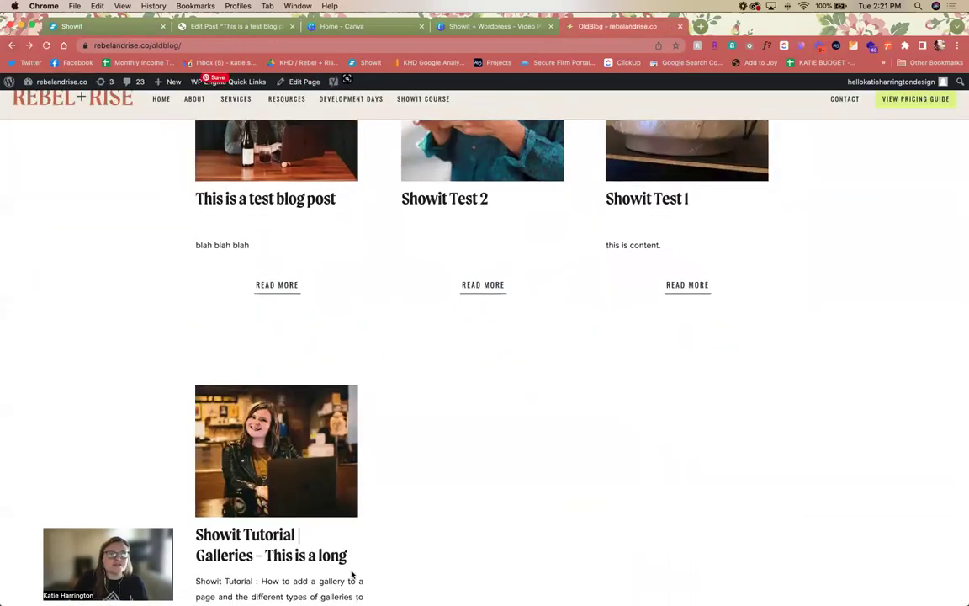
scroll(601, 374, down, 5)
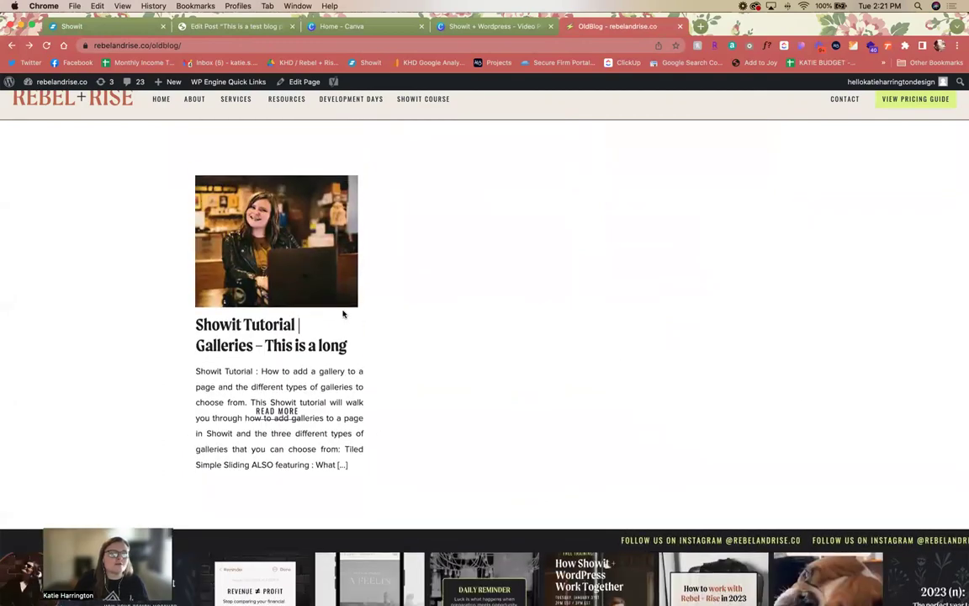
scroll(436, 222, up, 2)
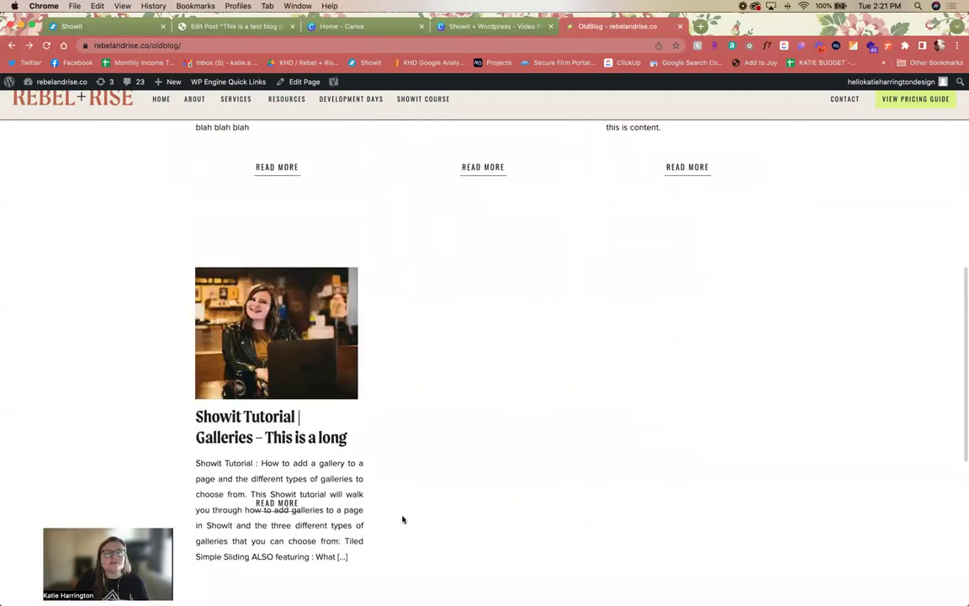
scroll(648, 463, up, 3)
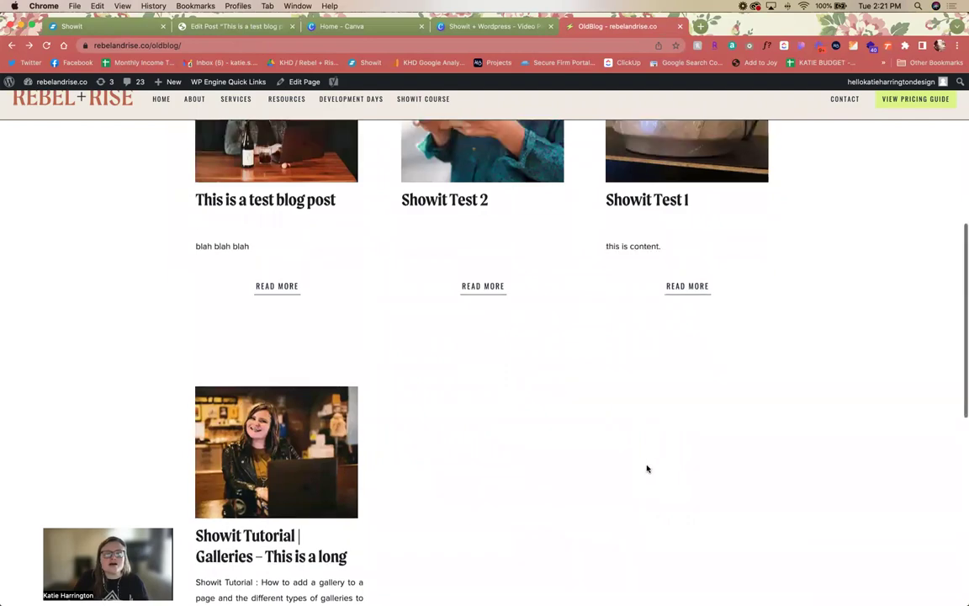
scroll(646, 469, up, 3)
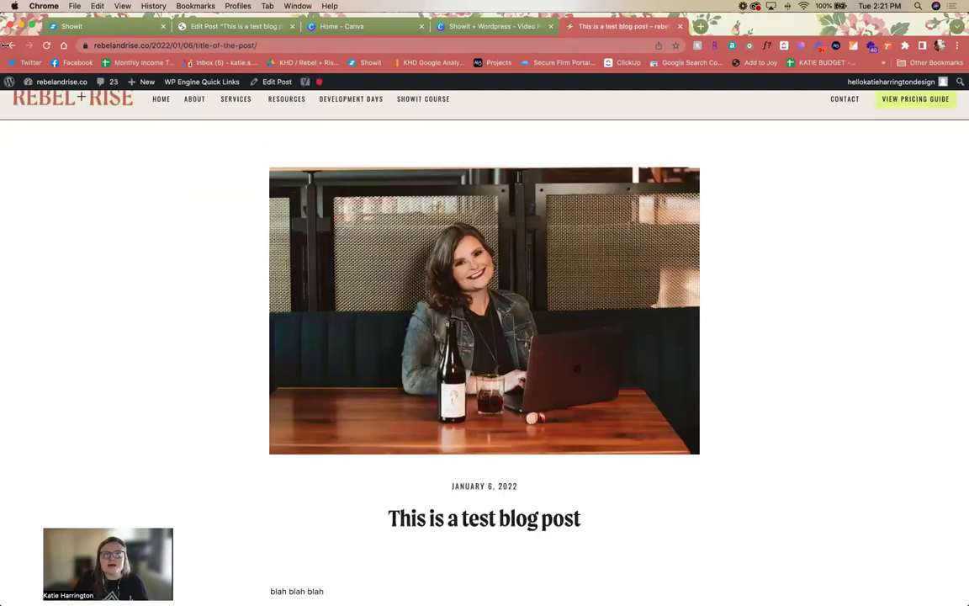
click(11, 46)
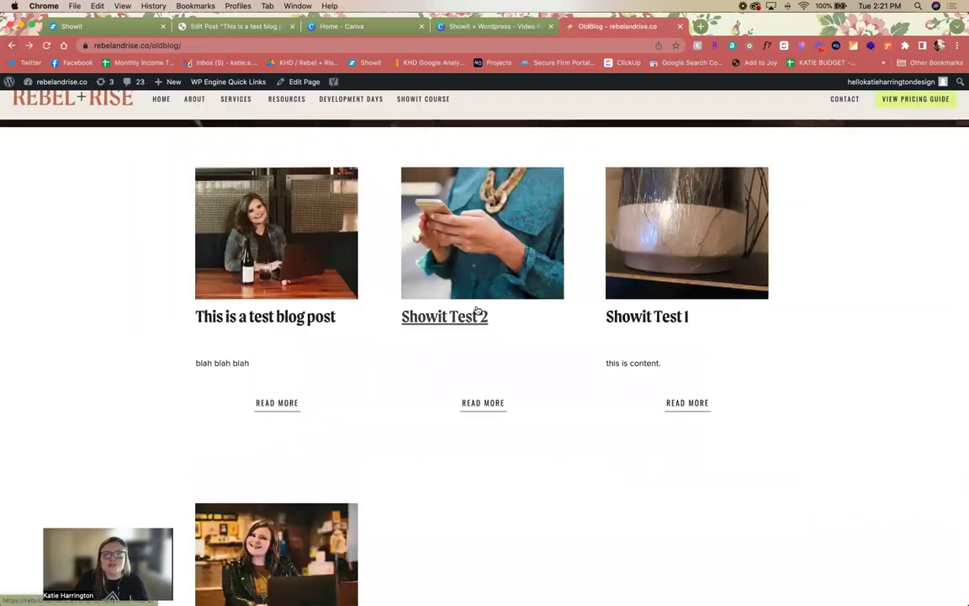
Step: View the live Showit Test 2 post, then return to the WordPress post editor
click(394, 405)
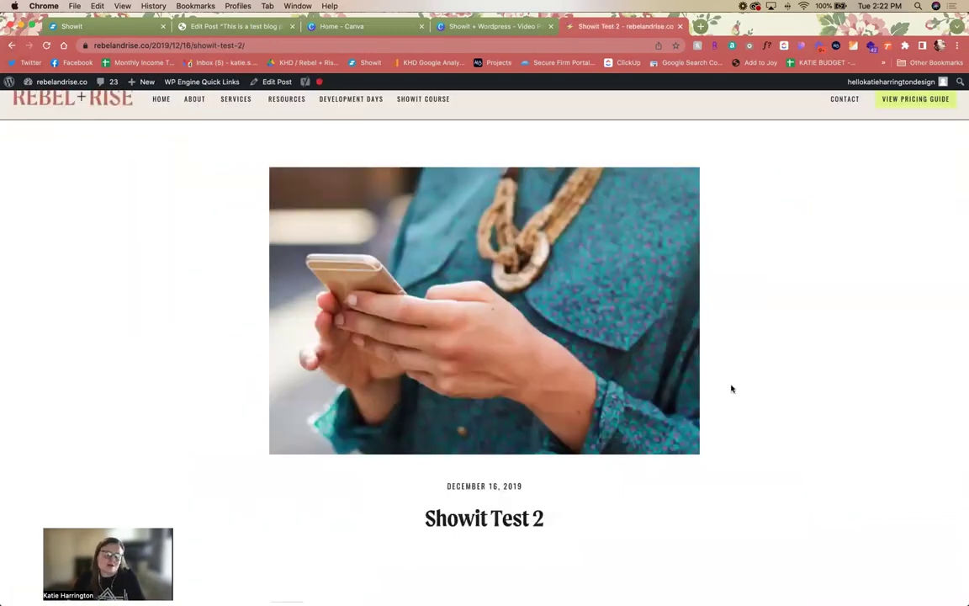
scroll(503, 321, down, 2)
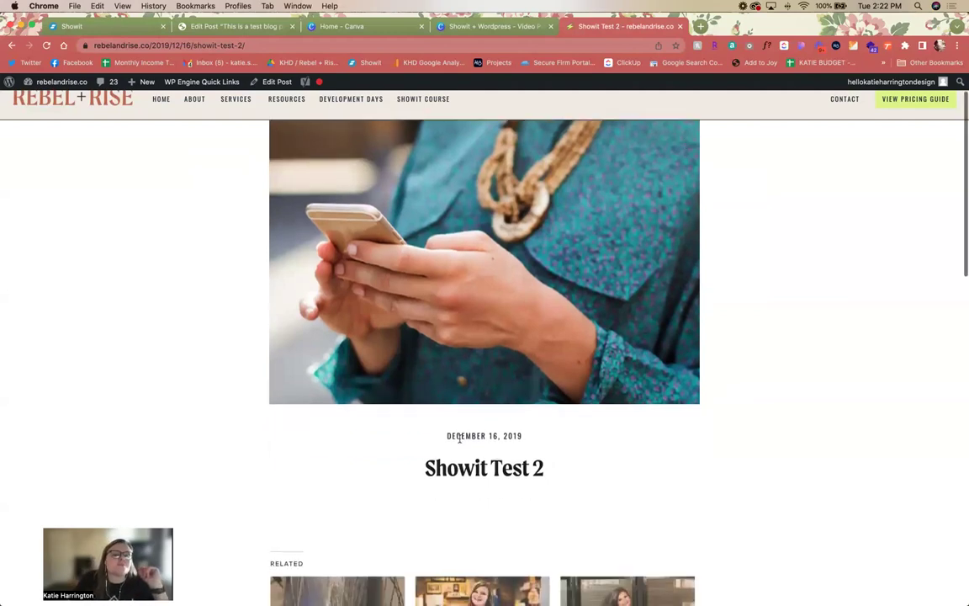
drag(444, 436, 553, 450)
click(632, 476)
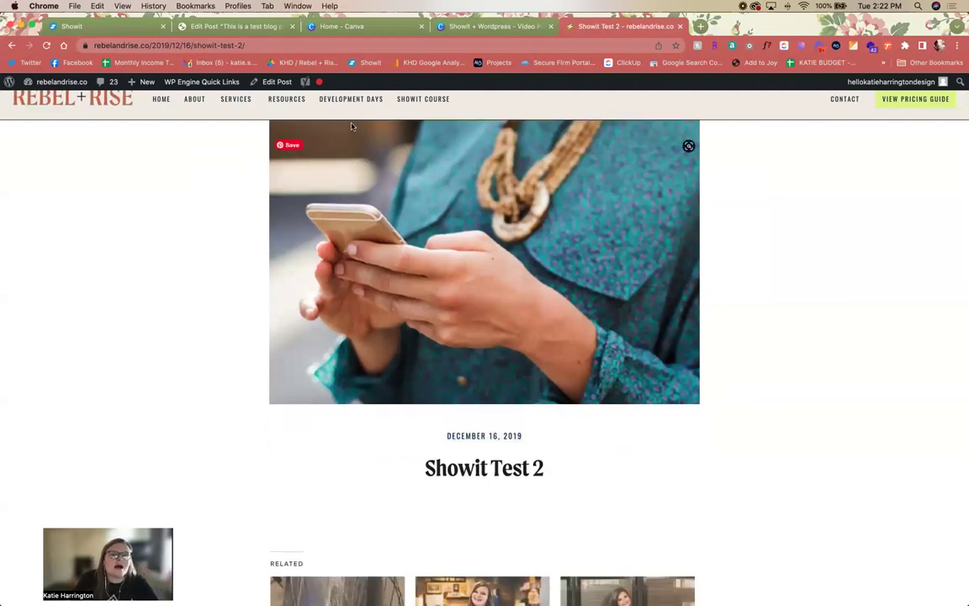
click(229, 27)
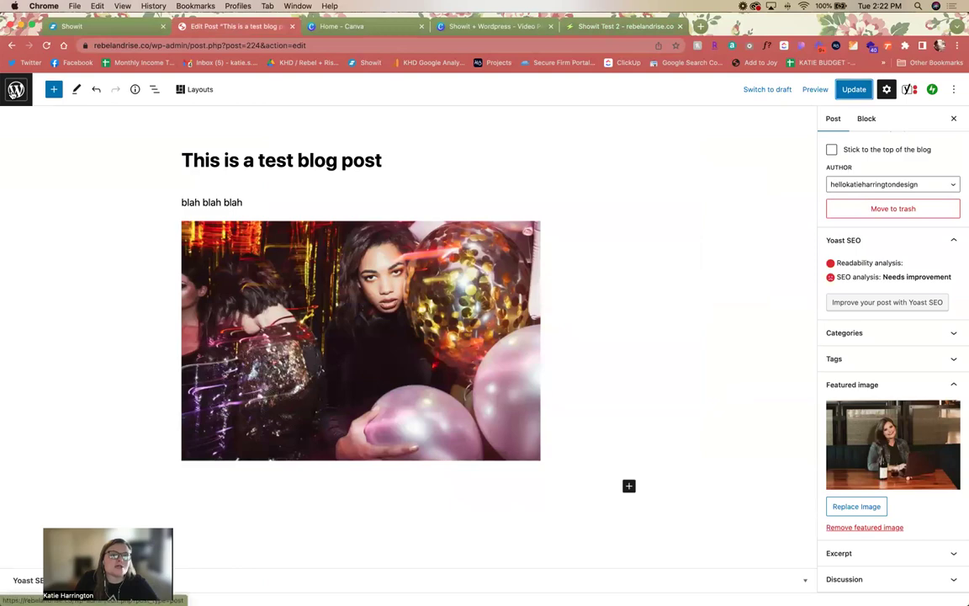
Step: Start a new post titled 'How Showit and Wordpress Work Together' with body text 'blah bl'
click(16, 89)
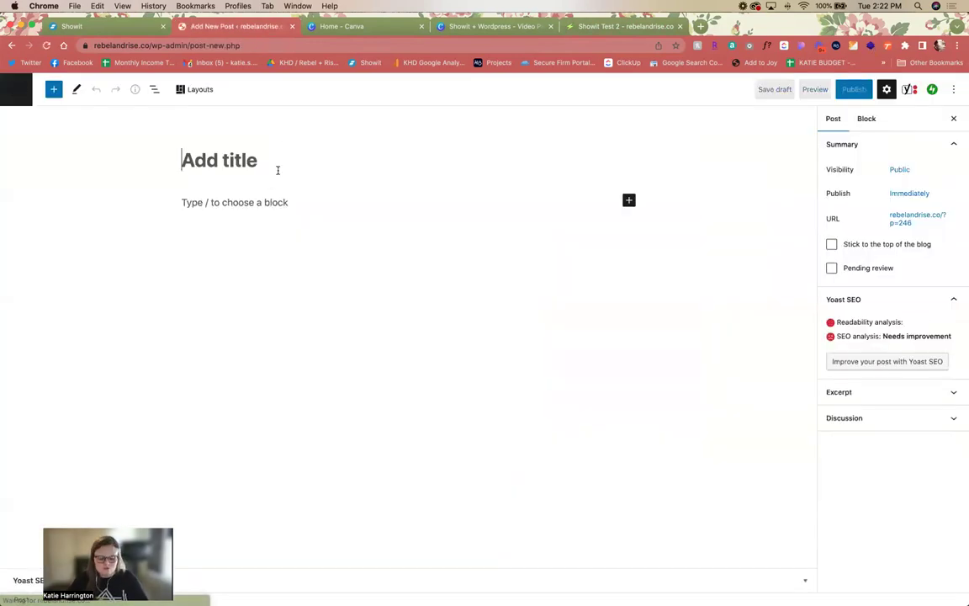
text(How Showit and Wo)
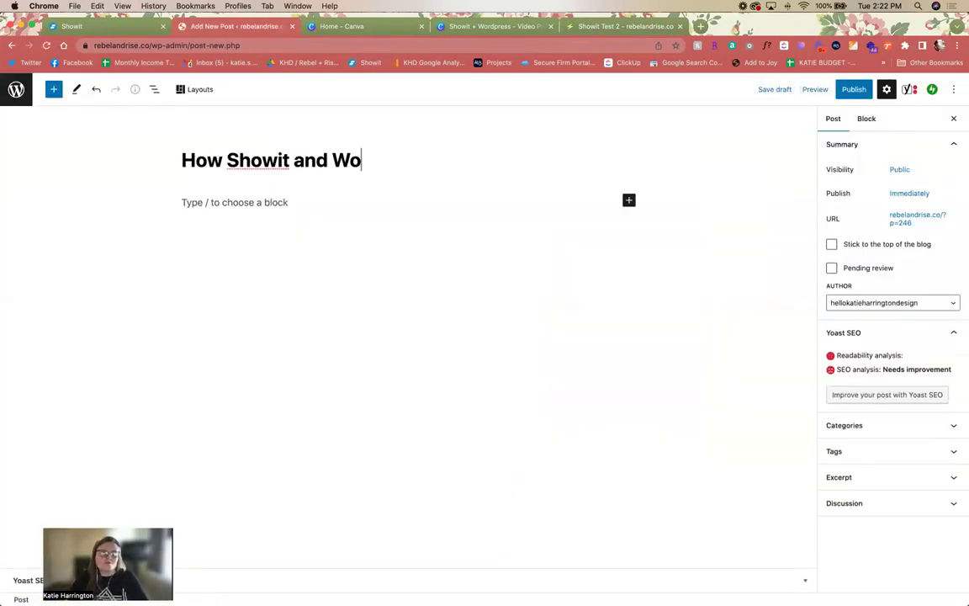
text(rdpress Work T)
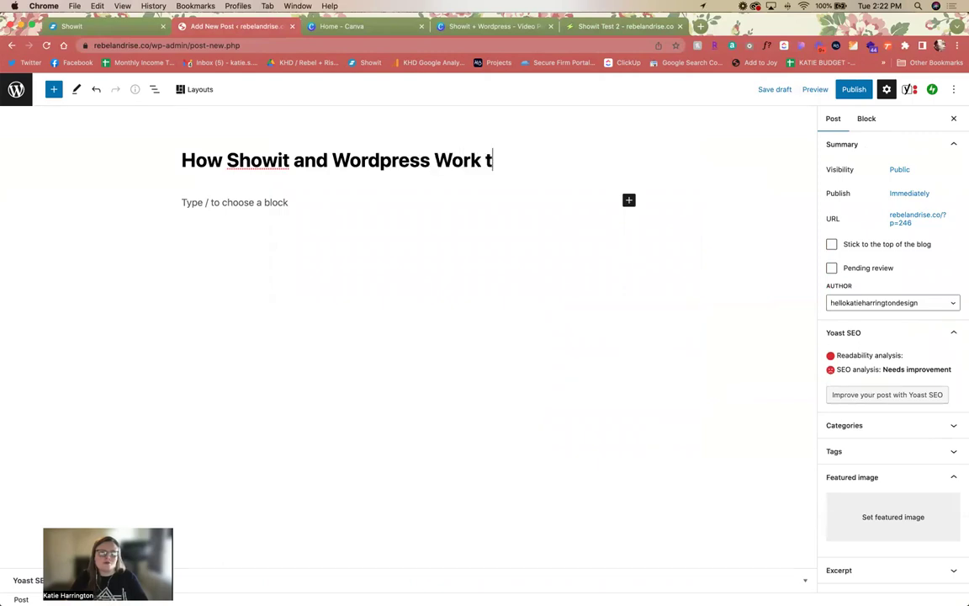
text(oeget)
key(BackSpace)
key(BackSpace)
key(BackSpace)
key(BackSpace)
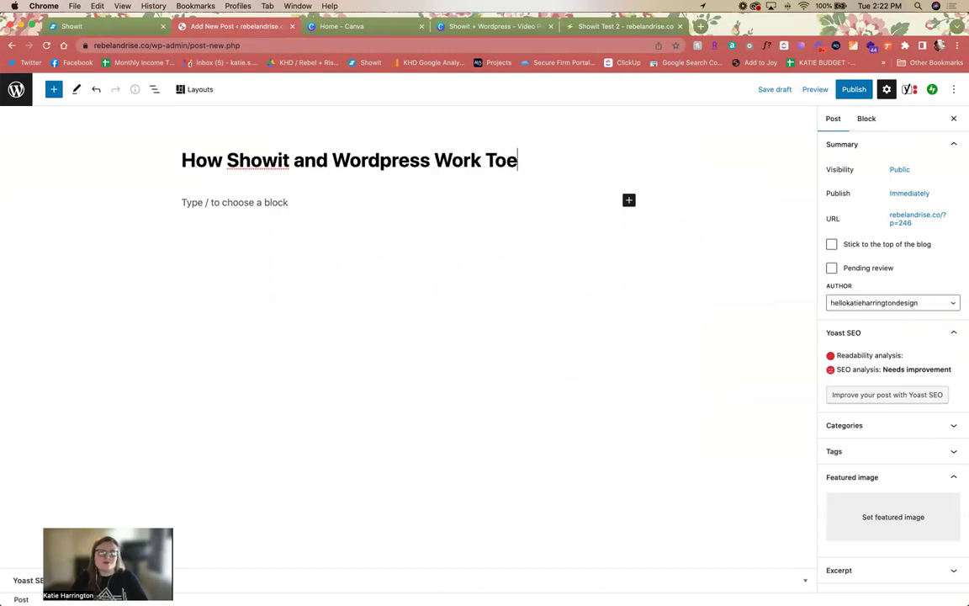
text(gether)
key(Return)
text(blah blah blah)
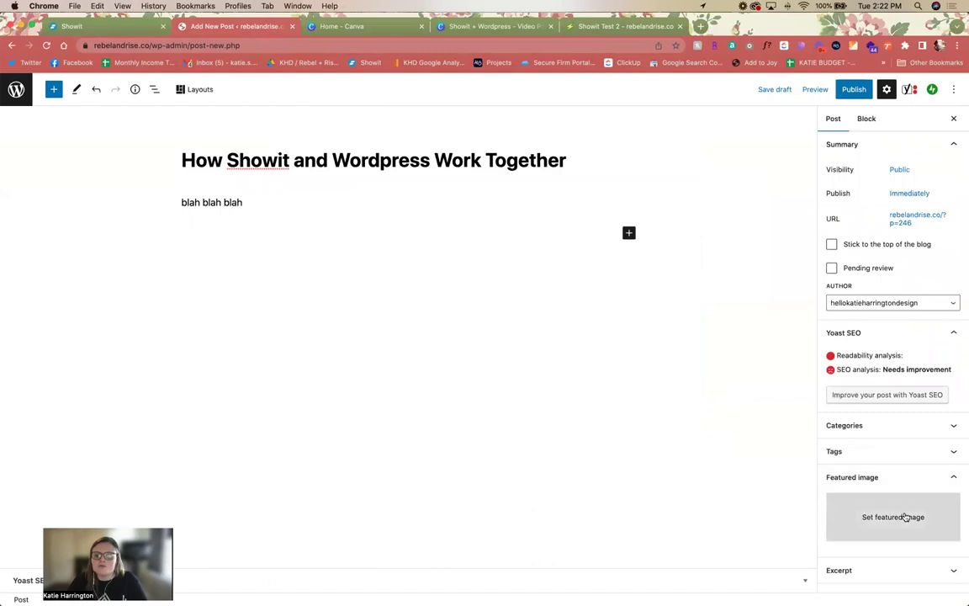
Step: Set the black-and-white photo of the woman as featured image and publish the post
click(904, 516)
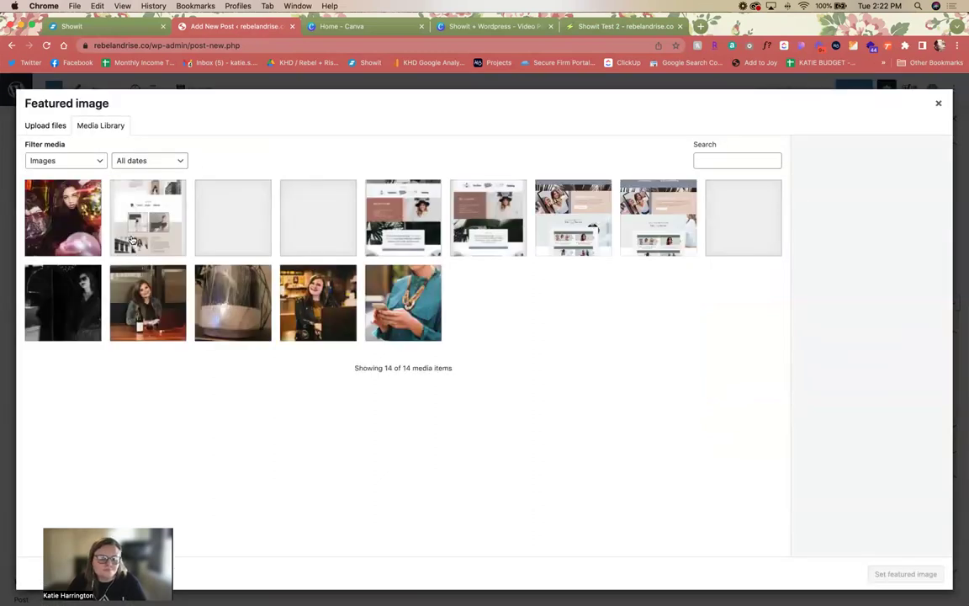
click(78, 290)
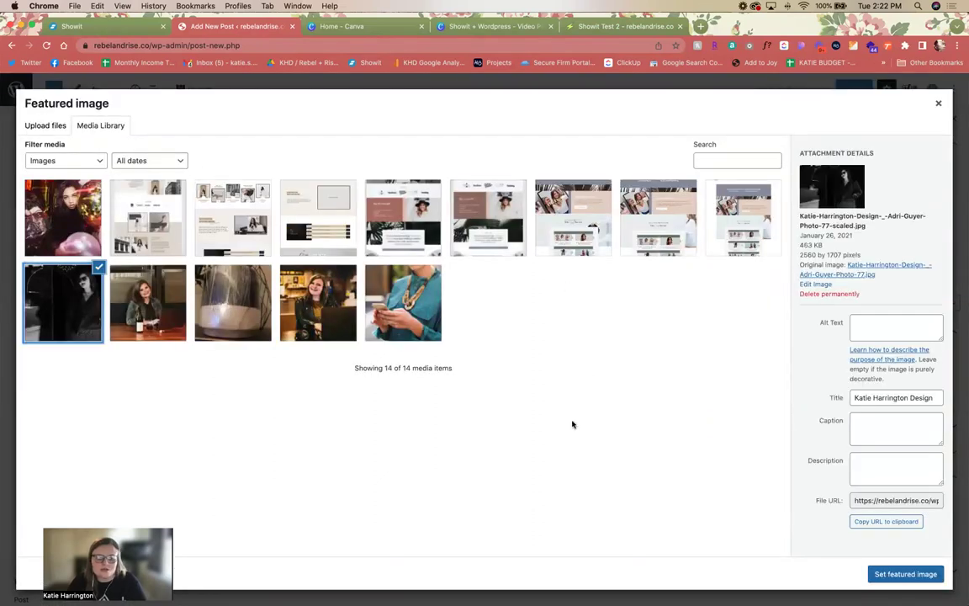
click(925, 573)
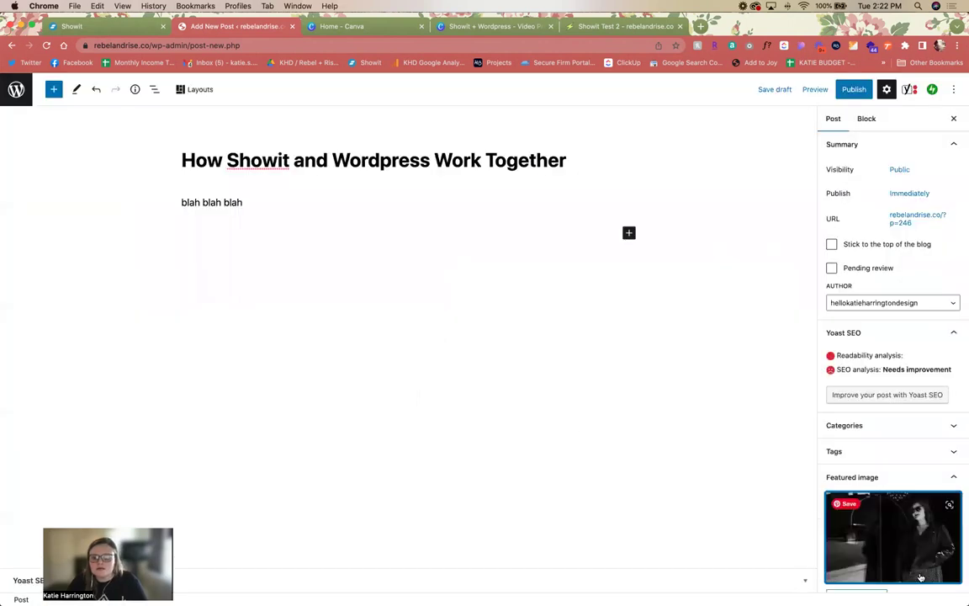
click(854, 90)
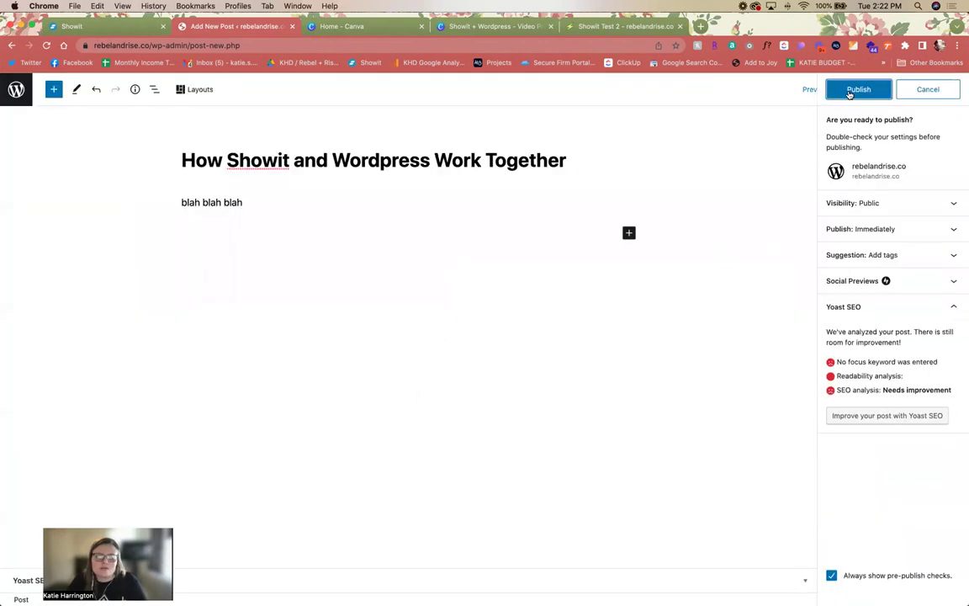
click(858, 91)
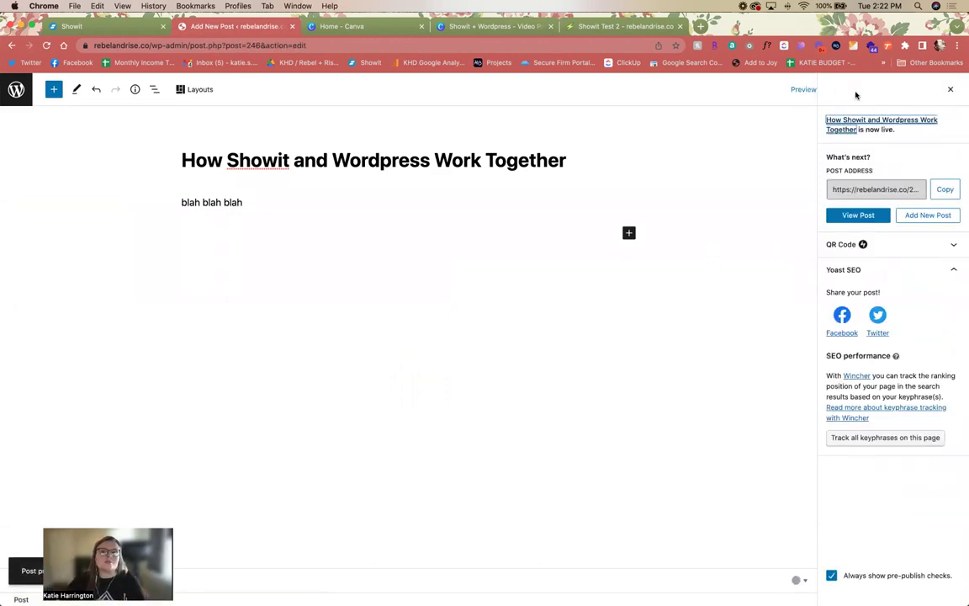
click(639, 27)
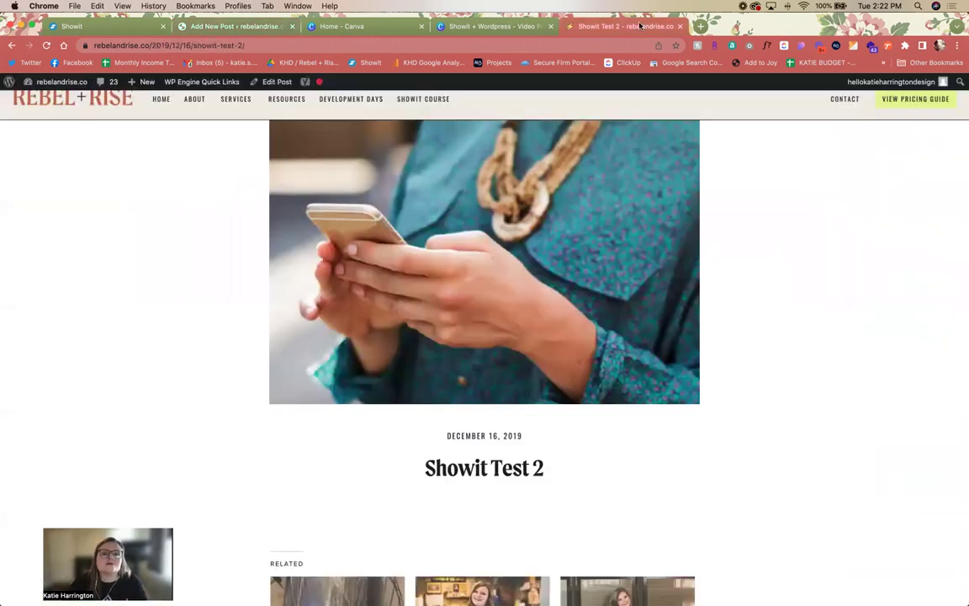
Step: Reload the live oldblog listing to show the new post first, then return to Showit
click(11, 45)
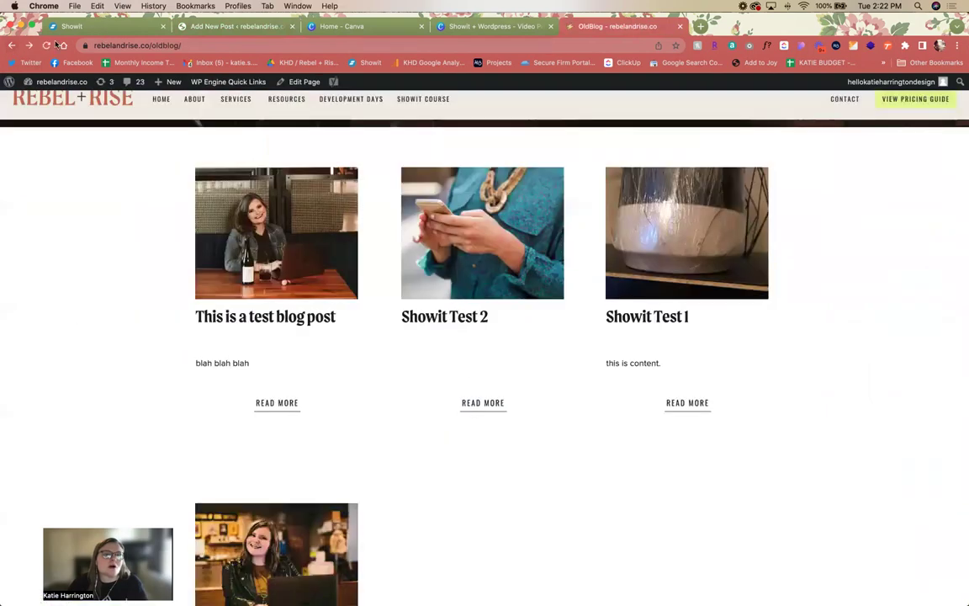
click(46, 46)
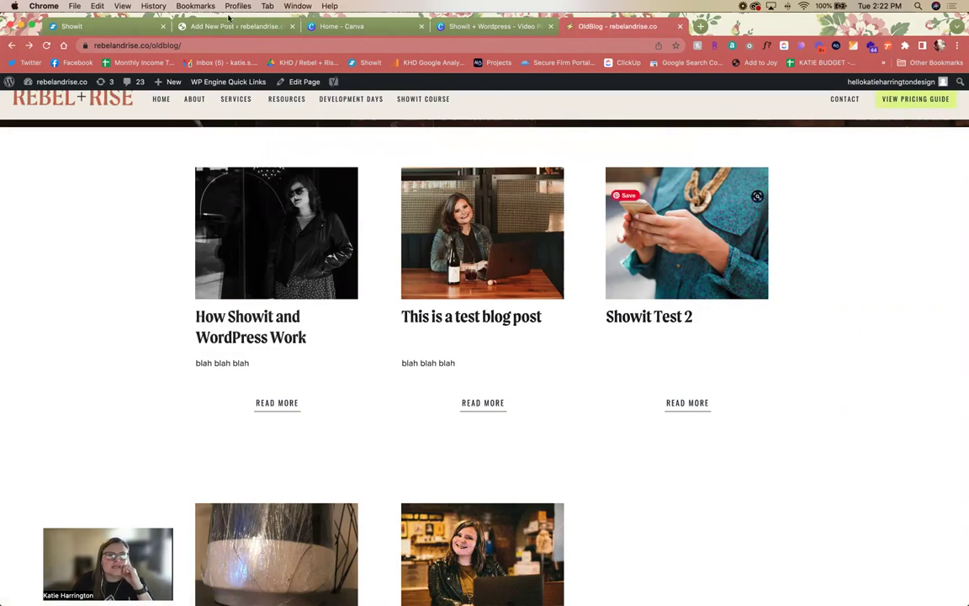
click(93, 31)
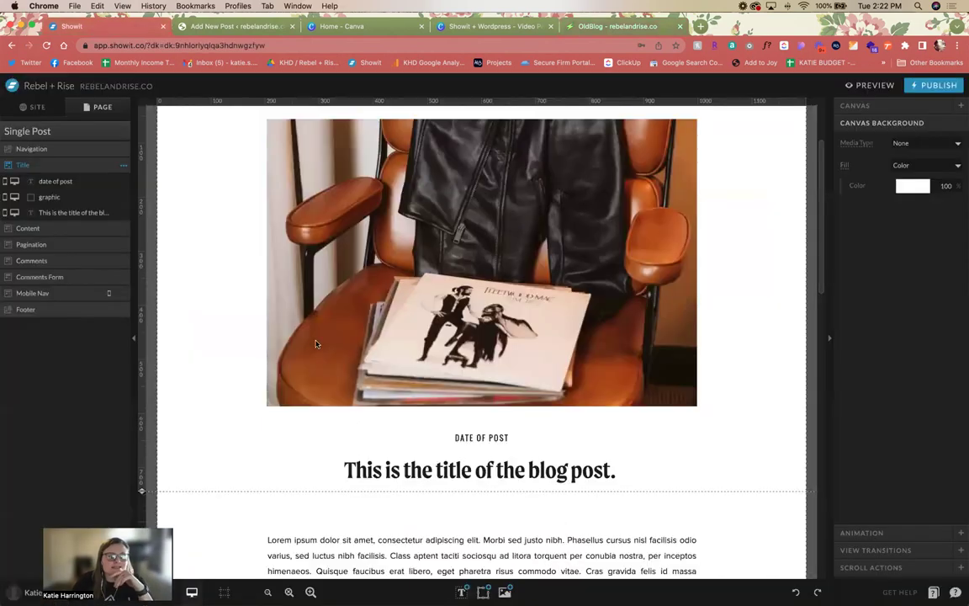
Step: Open the OldBlog template from the Blog Templates list
click(42, 107)
scroll(88, 362, down, 10)
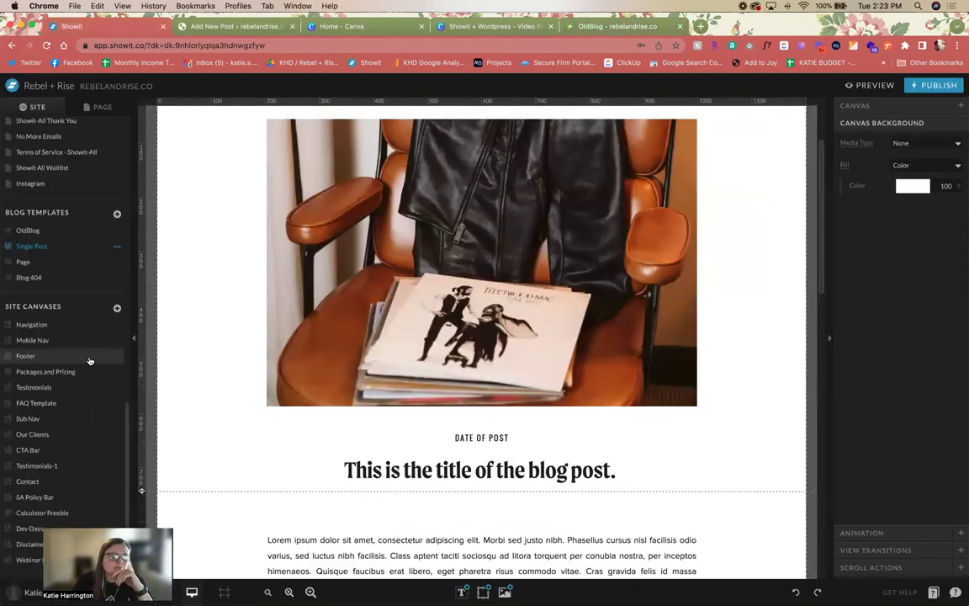
click(35, 246)
click(28, 231)
scroll(252, 378, down, 3)
Step: Change the post title's Text Style overflow from Crop to Display
click(241, 410)
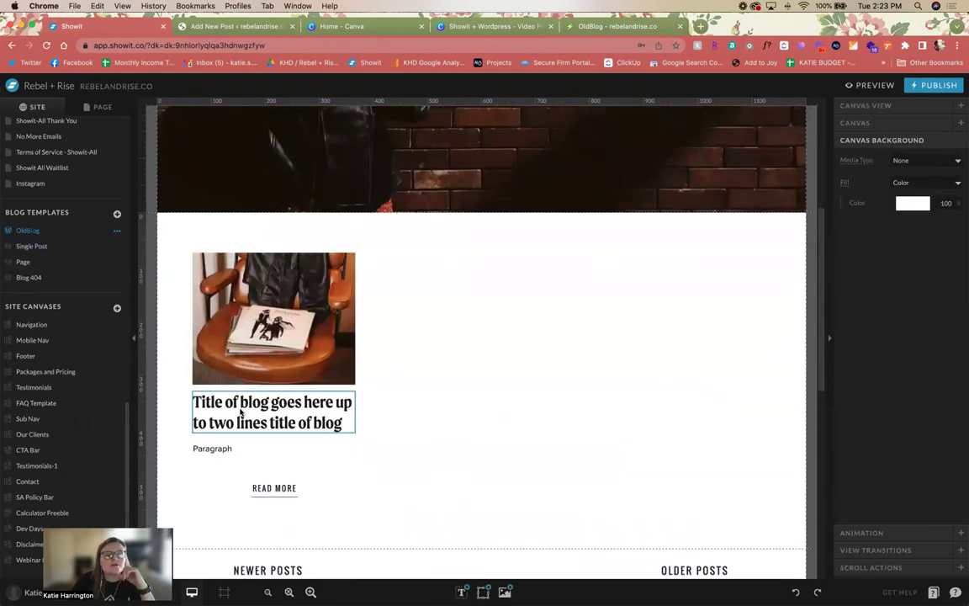
scroll(309, 434, down, 1)
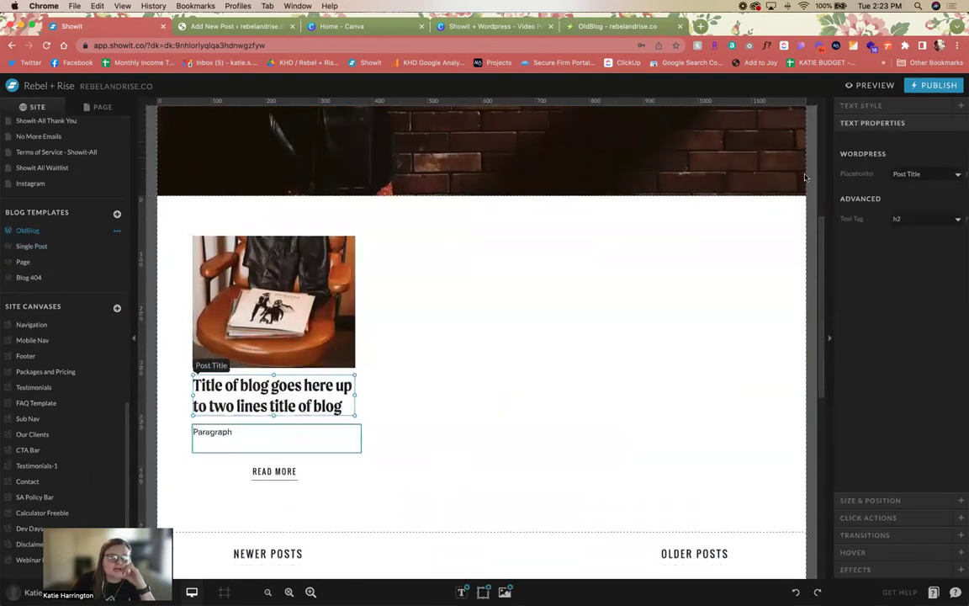
click(883, 106)
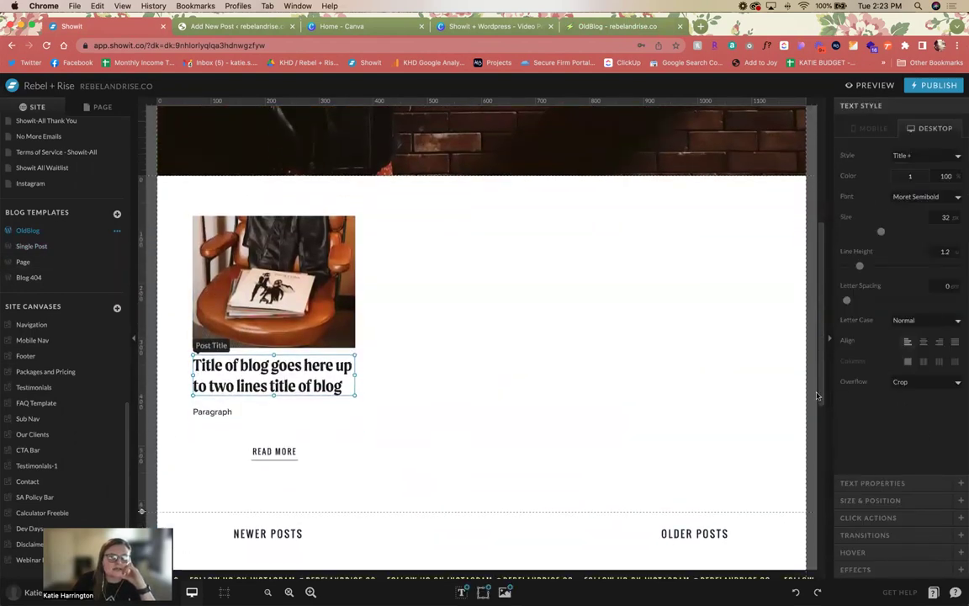
click(923, 383)
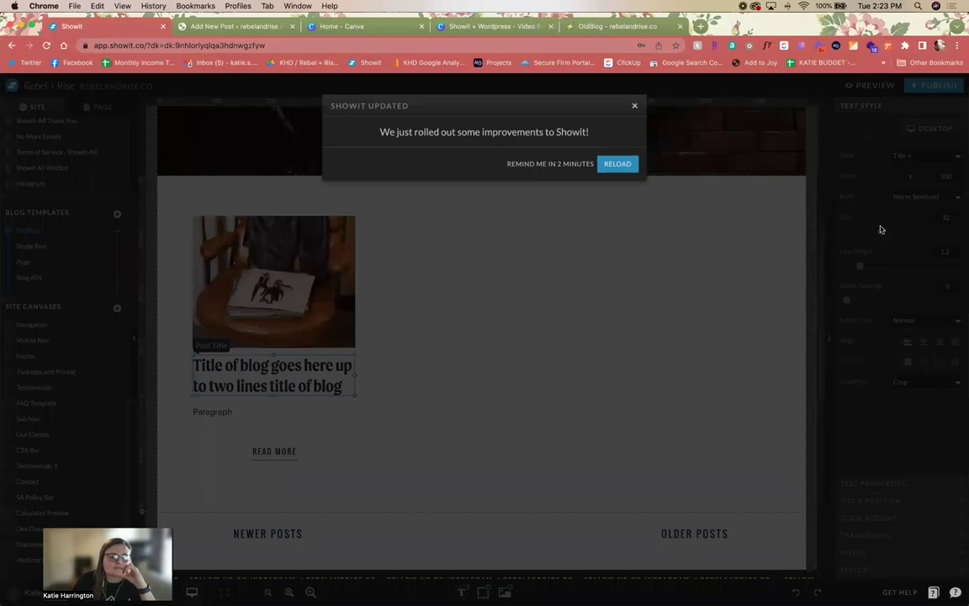
click(881, 229)
click(925, 382)
click(912, 353)
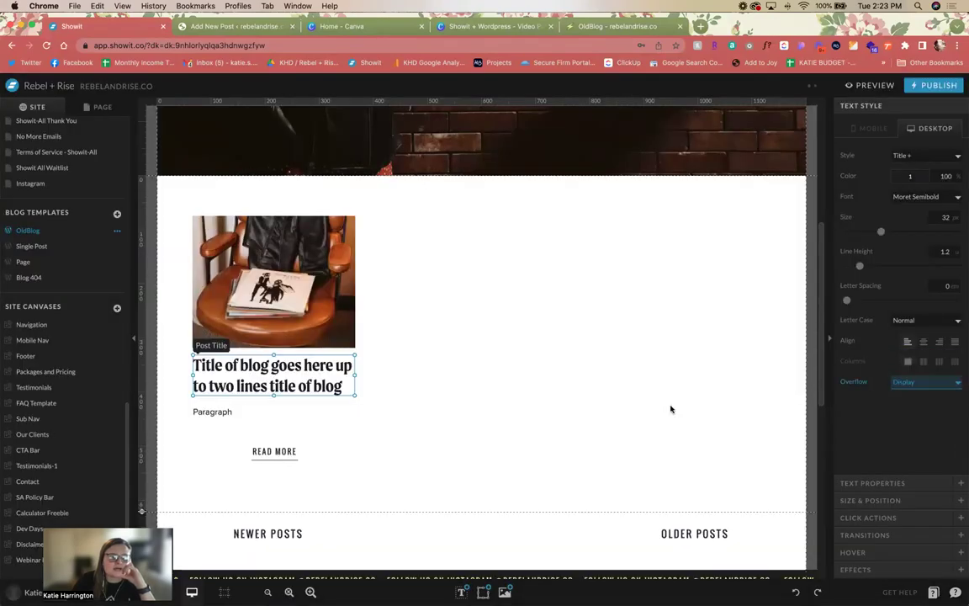
click(671, 409)
Step: Publish the blog design to rebelandrise.co and switch to the live OldBlog page
click(935, 85)
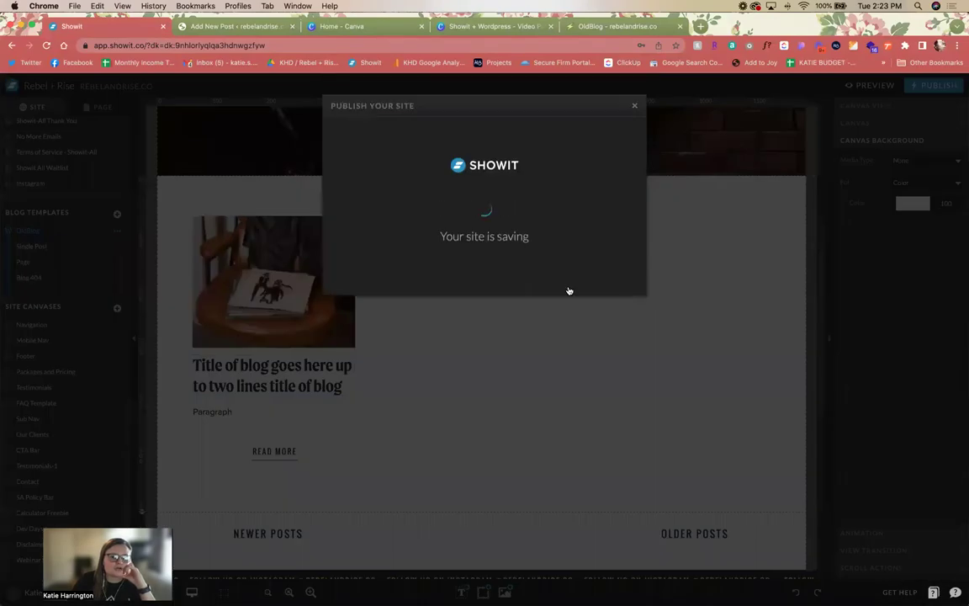
click(602, 282)
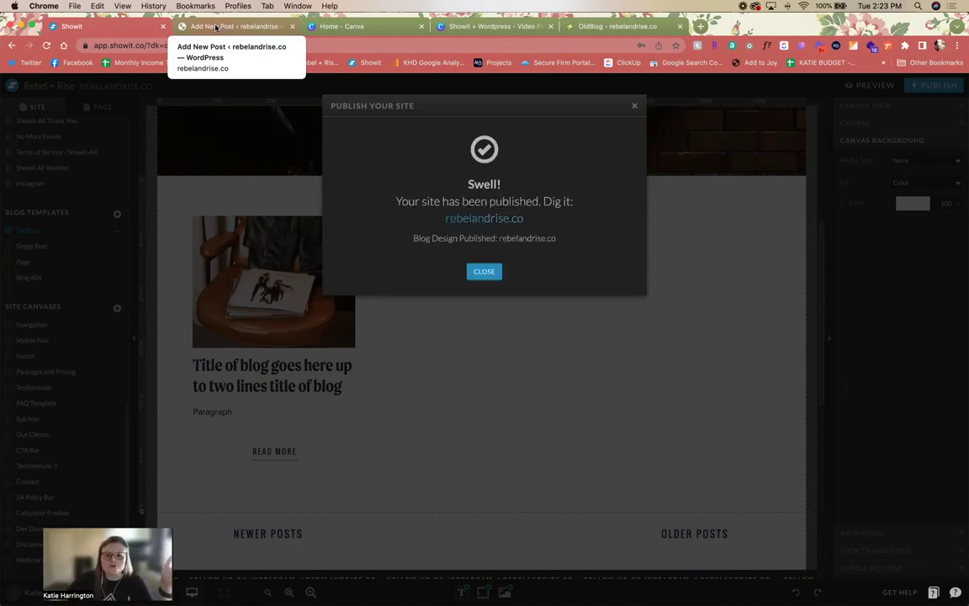
click(631, 28)
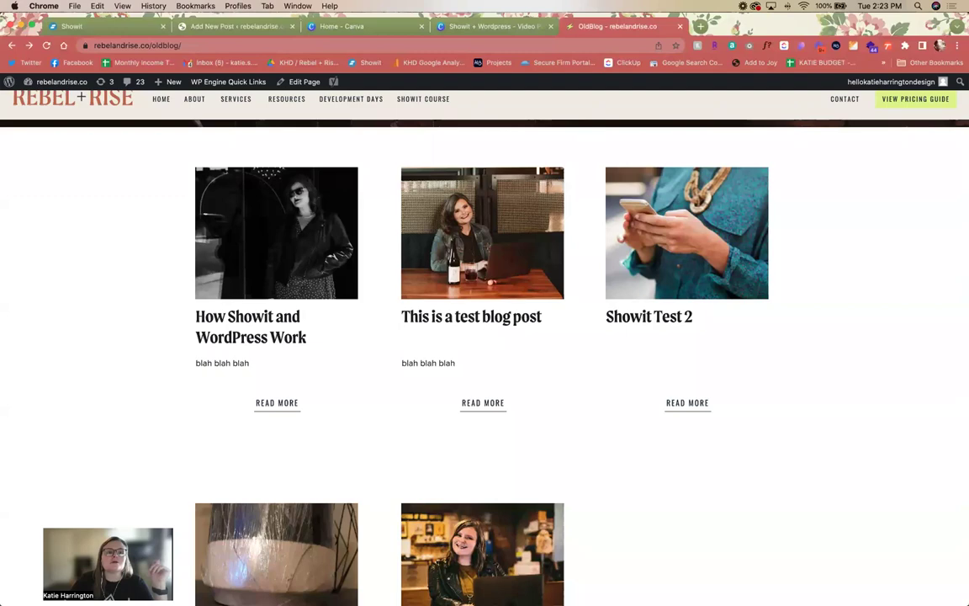
Step: Reload the live oldblog page to see the overflowing title, then close Showit's publish dialog
click(45, 44)
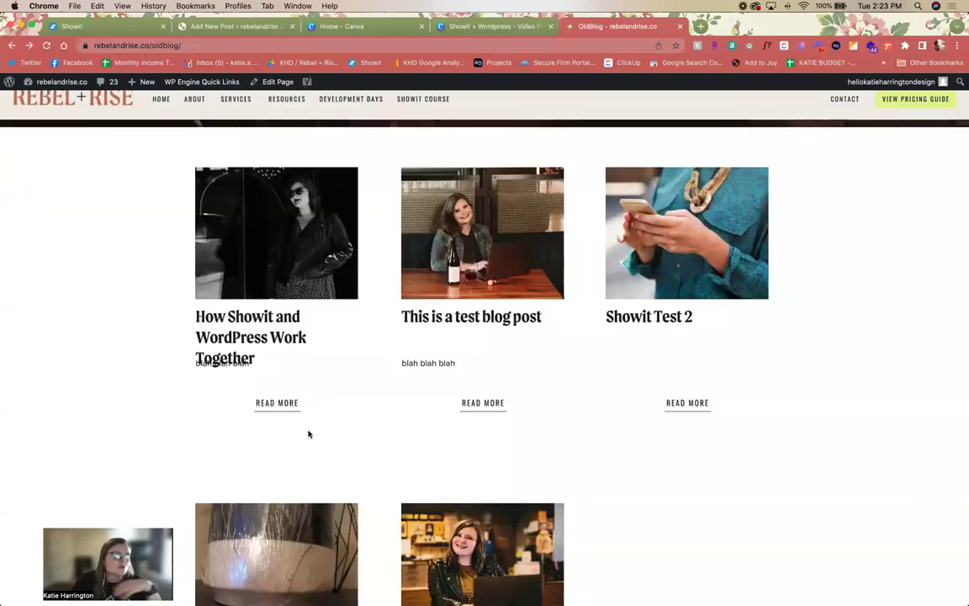
key(super+1)
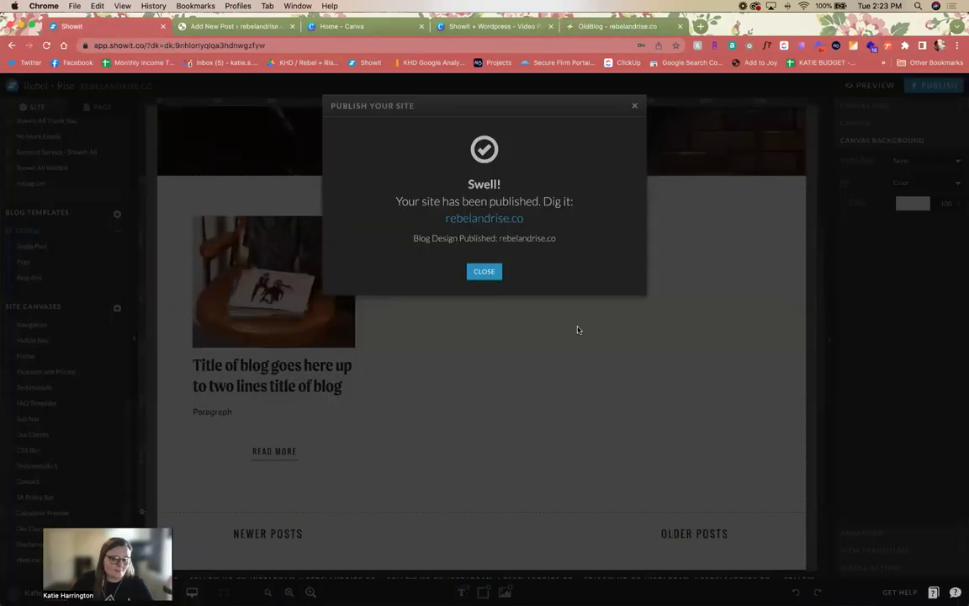
click(485, 270)
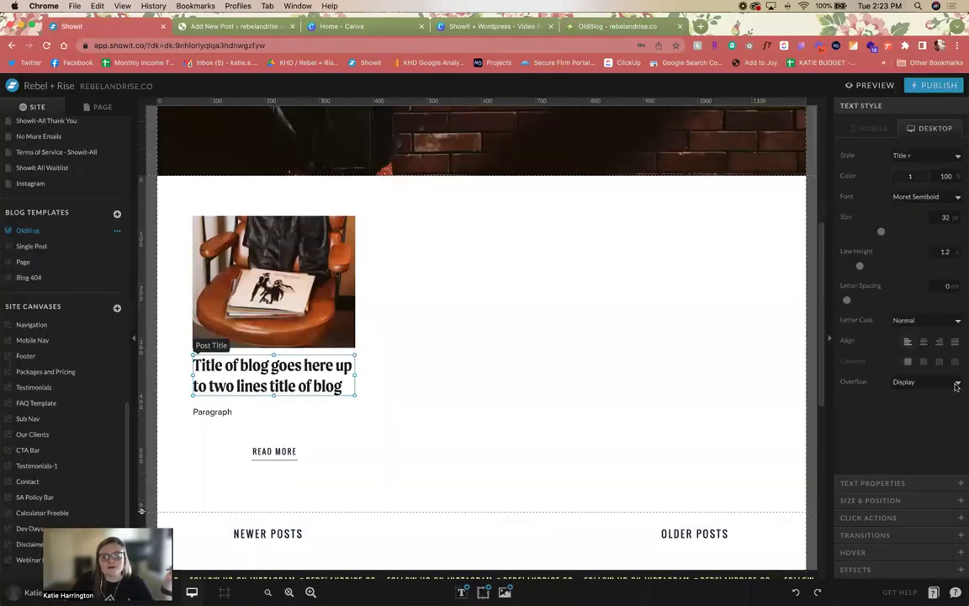
Step: Set the title overflow back to Crop and move the excerpt and READ MORE lower
click(956, 386)
click(904, 391)
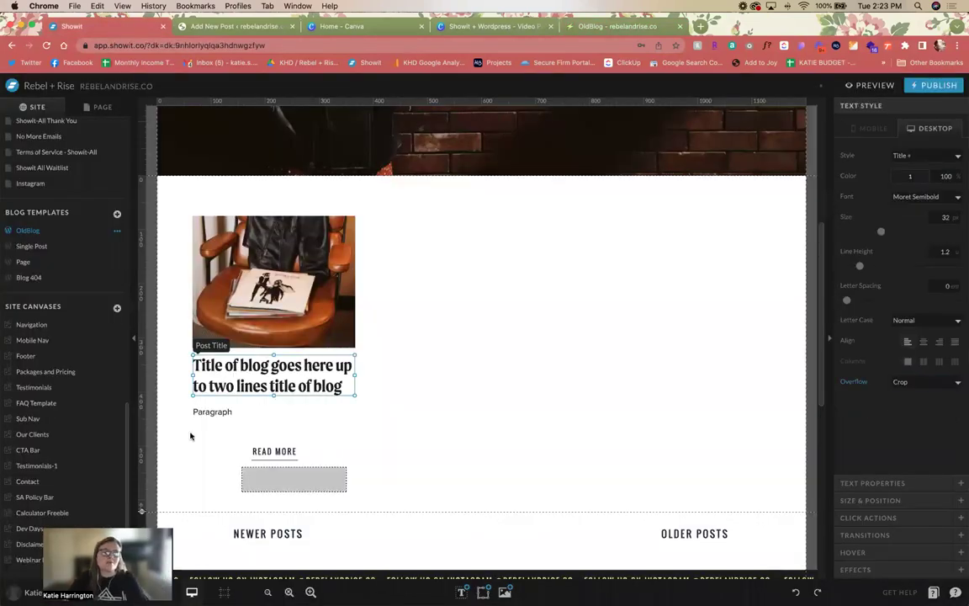
drag(186, 405, 346, 490)
drag(212, 412, 209, 432)
Step: Change the title text to 'three lines' and enlarge its box to height 115
click(316, 385)
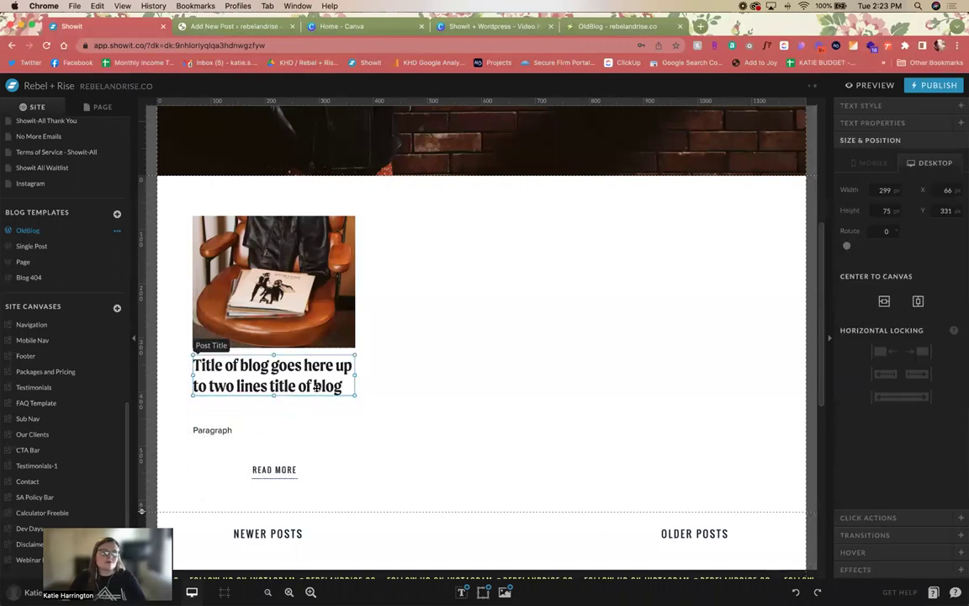
double_click(352, 389)
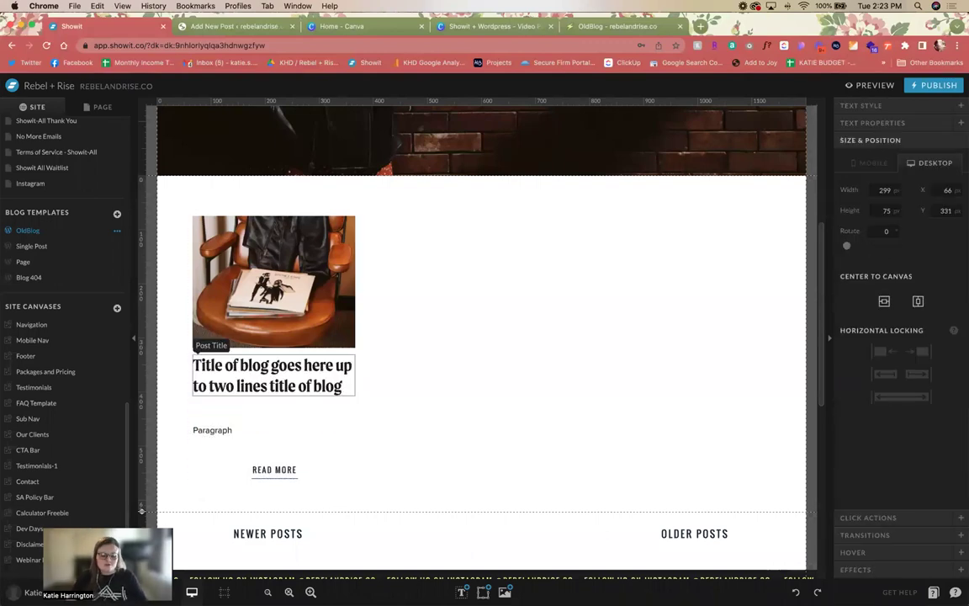
text(three lines)
key(Escape)
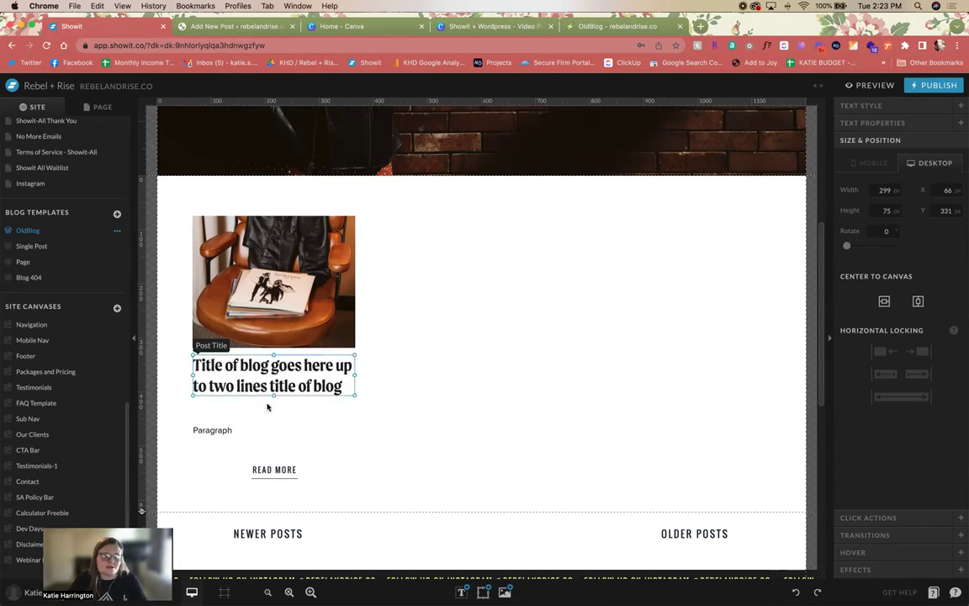
drag(272, 395, 277, 420)
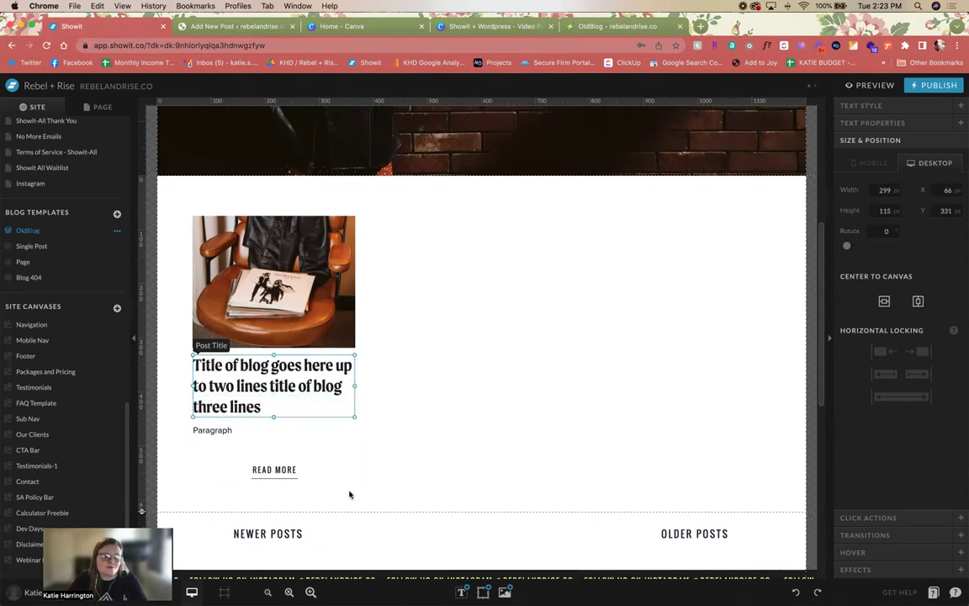
drag(349, 492, 207, 438)
drag(283, 439, 286, 441)
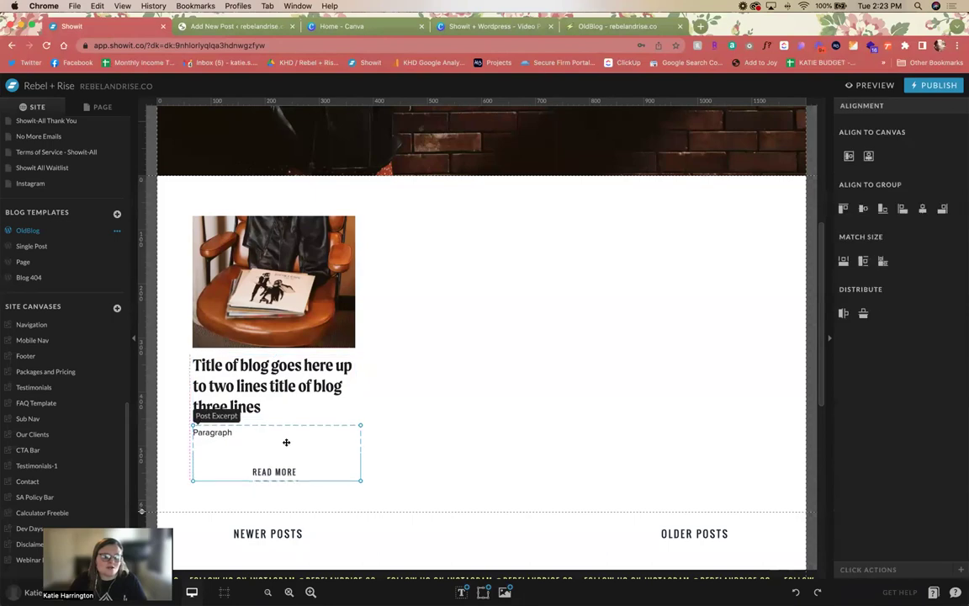
click(168, 458)
Step: Republish the site and blog design to rebelandrise.co
click(935, 85)
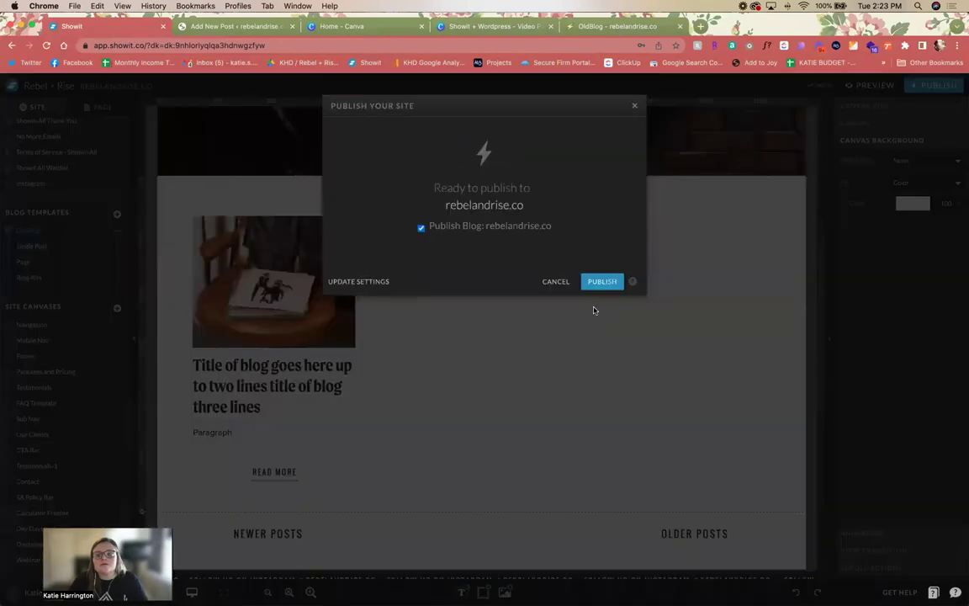
click(601, 280)
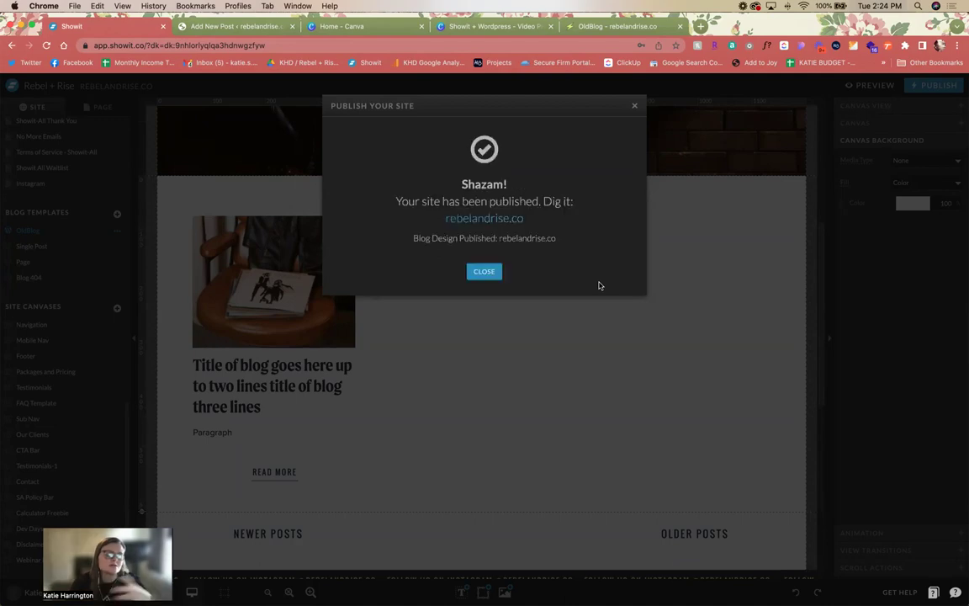
click(491, 273)
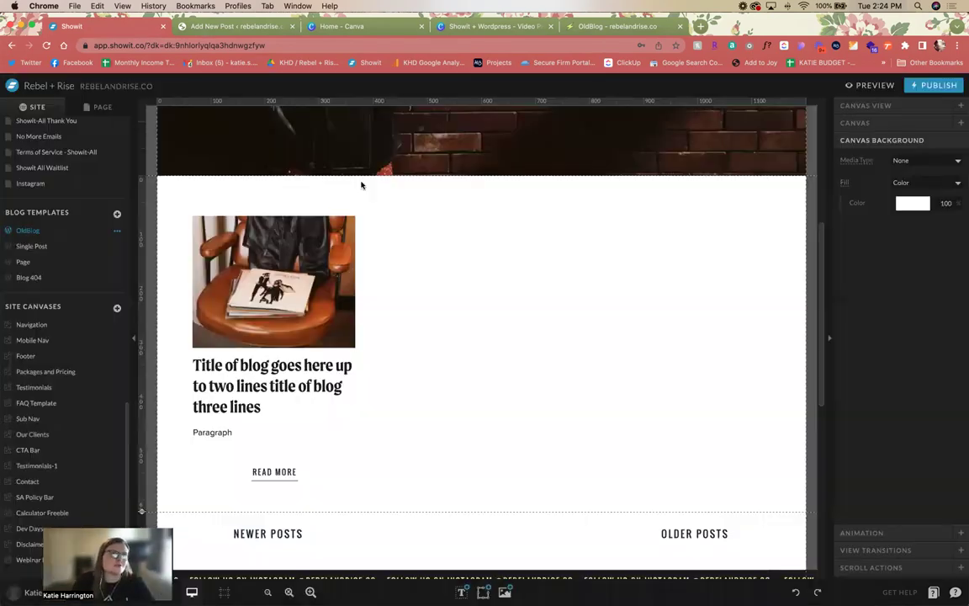
click(618, 26)
click(48, 46)
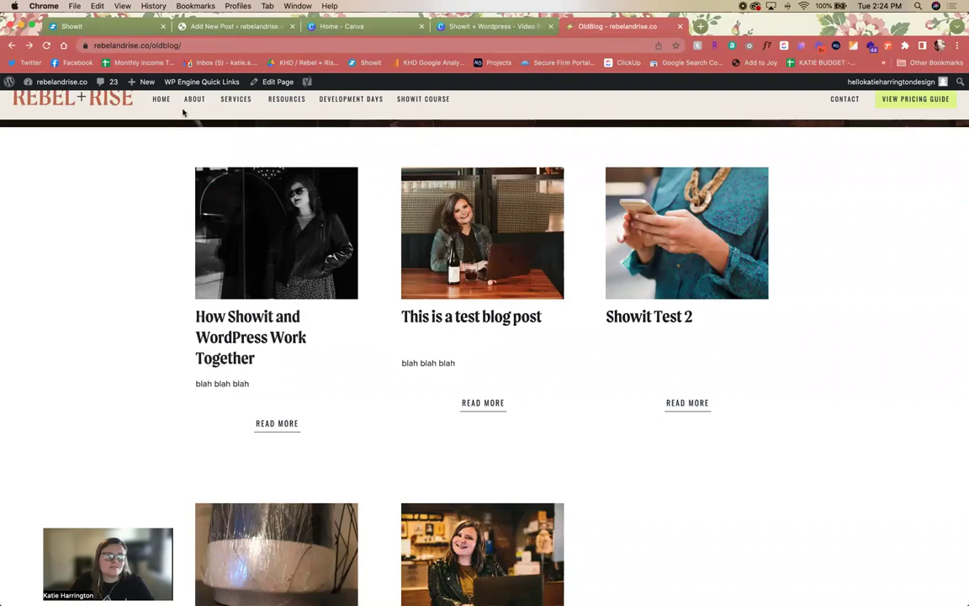
click(235, 26)
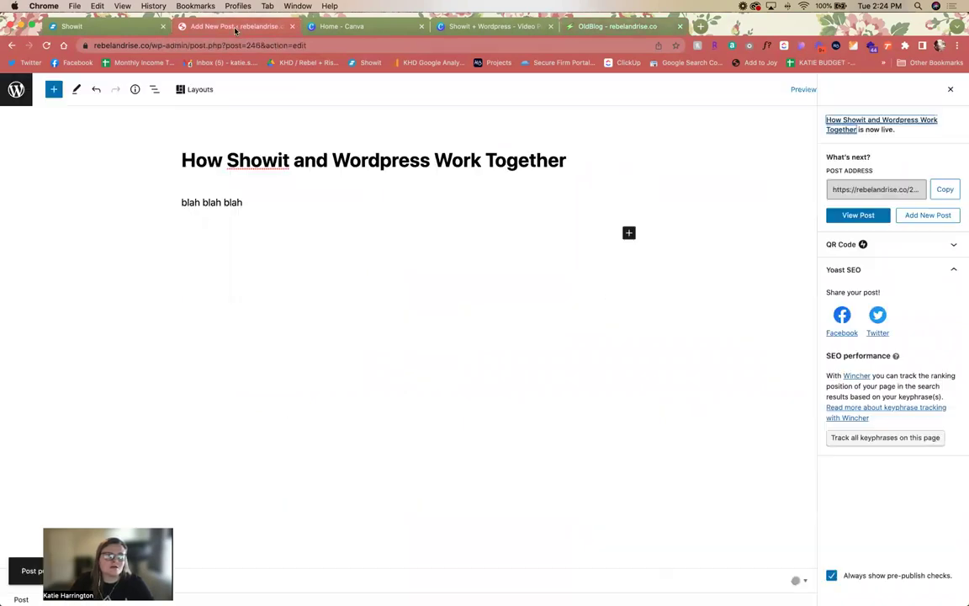
click(72, 27)
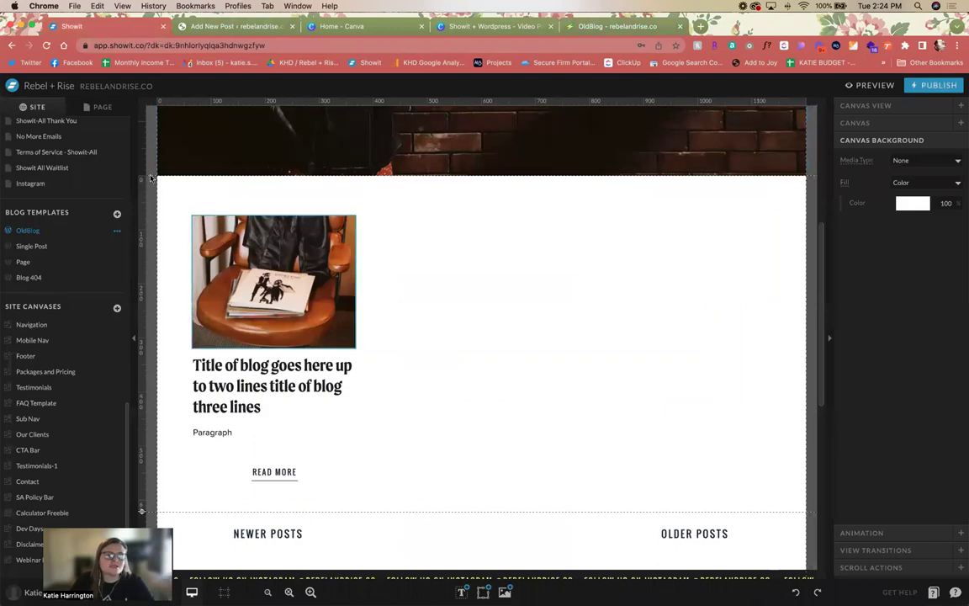
Step: Delete all elements from View 2 and View 3 of the OldBlog post list
click(98, 107)
click(53, 309)
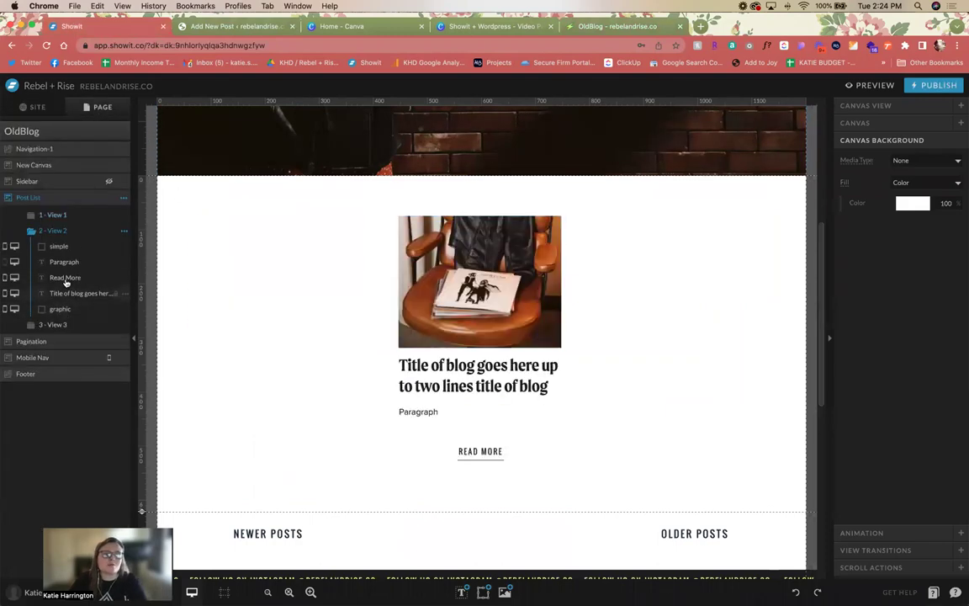
click(61, 246)
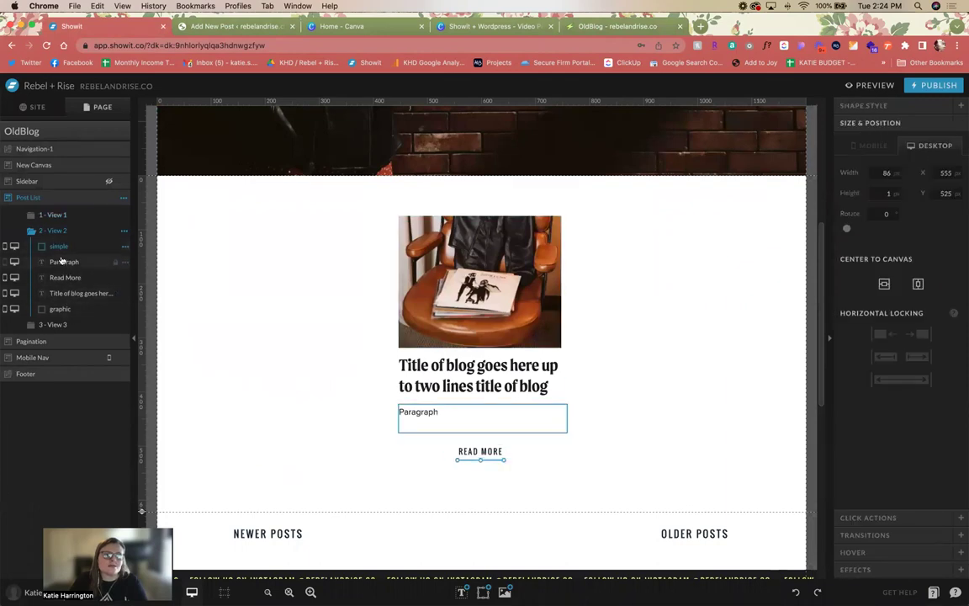
shift+click(60, 310)
key(Delete)
click(52, 246)
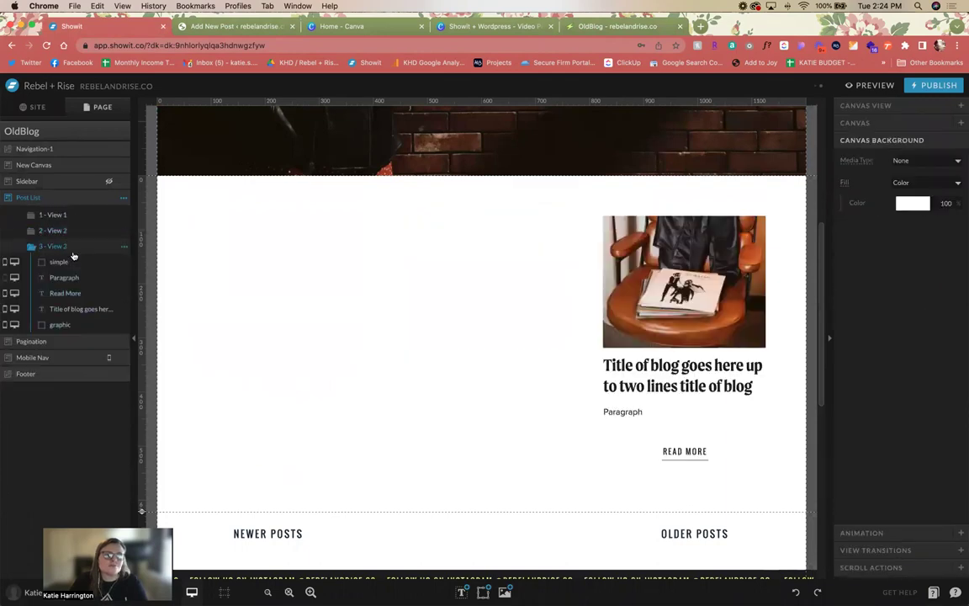
click(59, 262)
shift+click(60, 323)
key(Delete)
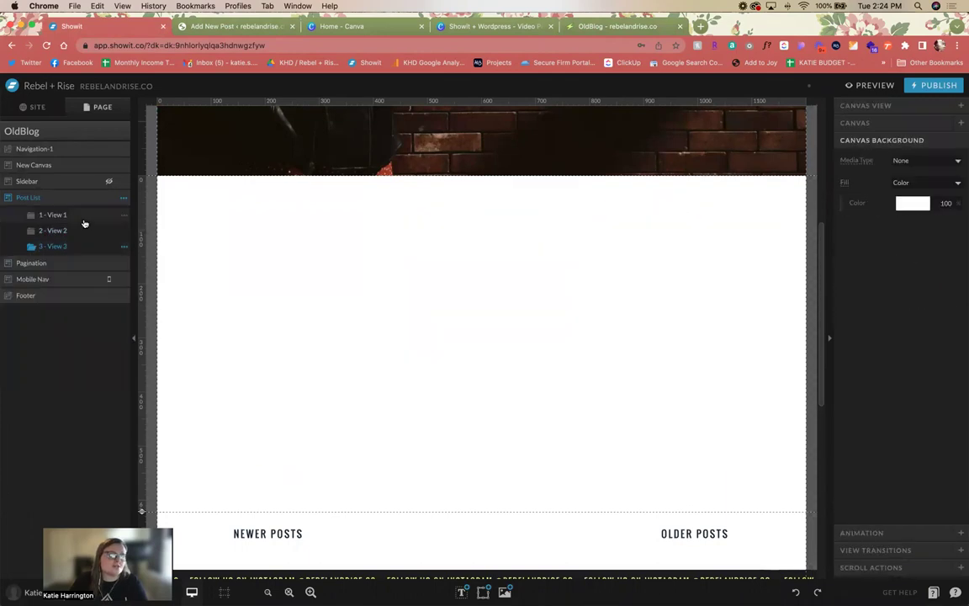
Step: Build the three post cards in View 1 and reload the editor to get the update
click(82, 217)
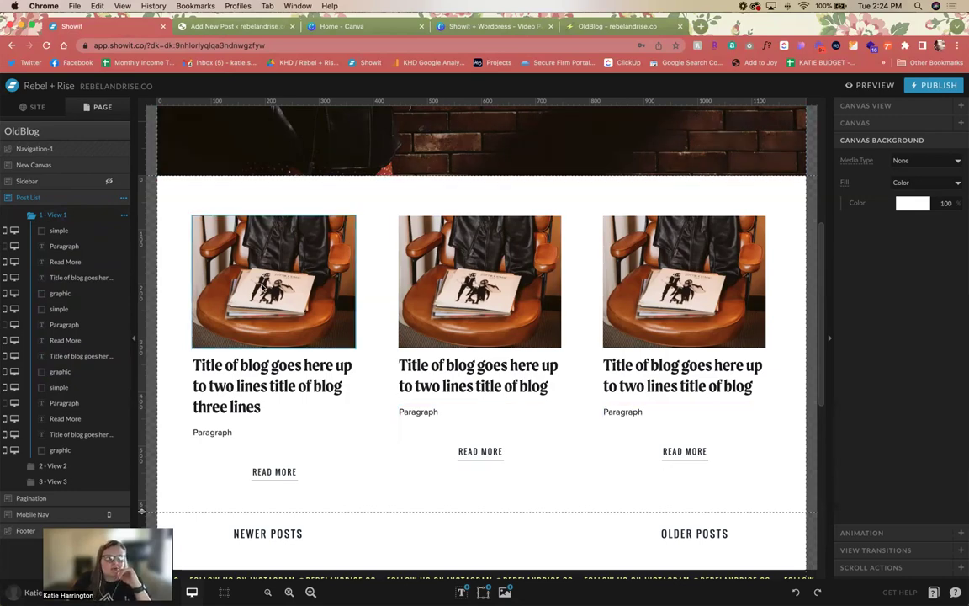
scroll(383, 315, down, 3)
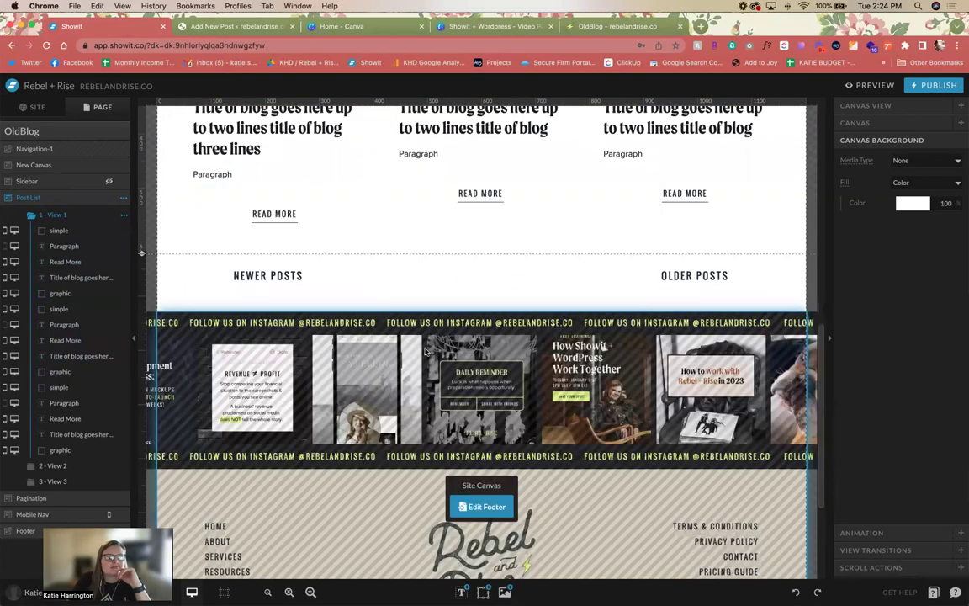
scroll(354, 343, up, 1)
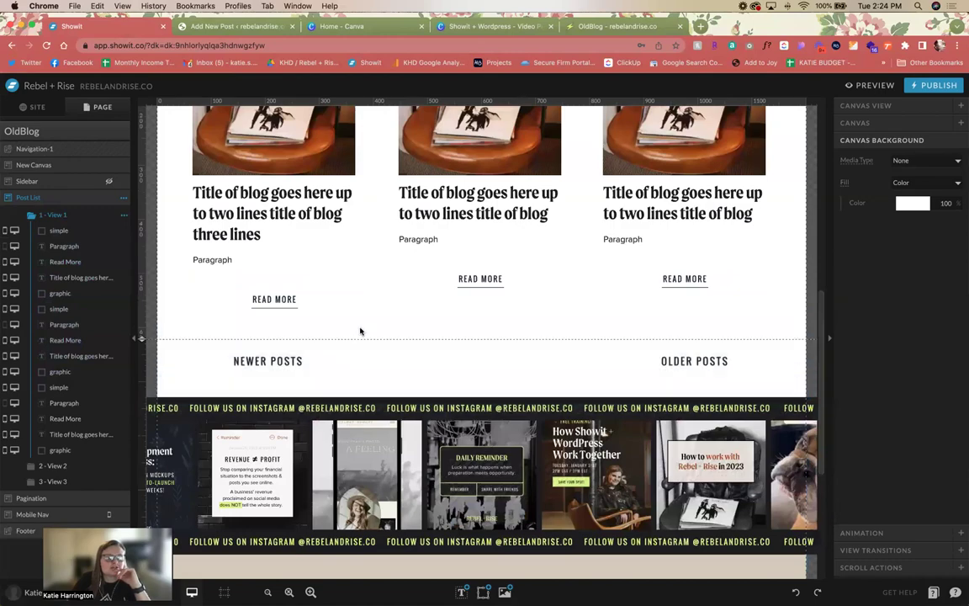
scroll(360, 331, up, 2)
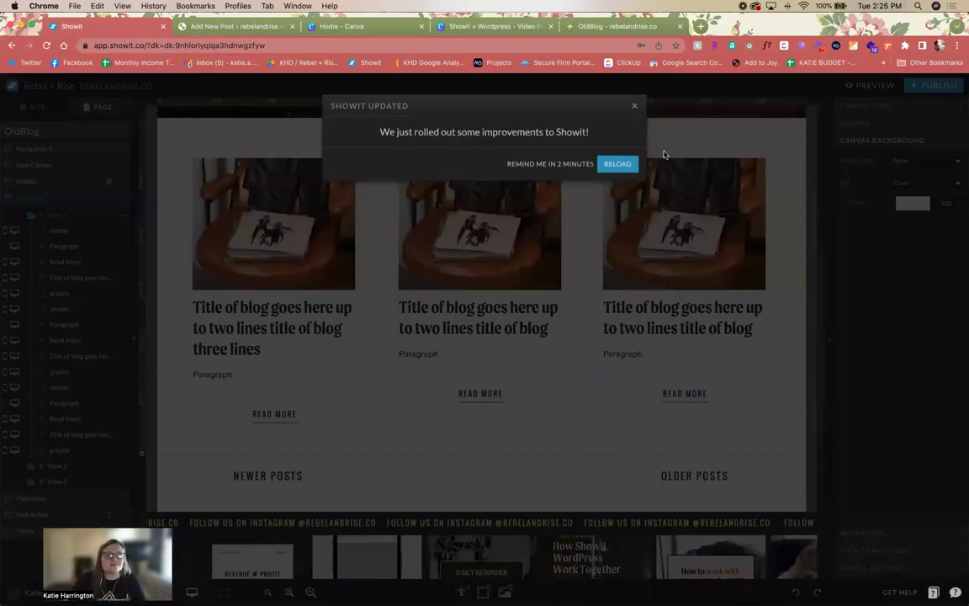
click(616, 164)
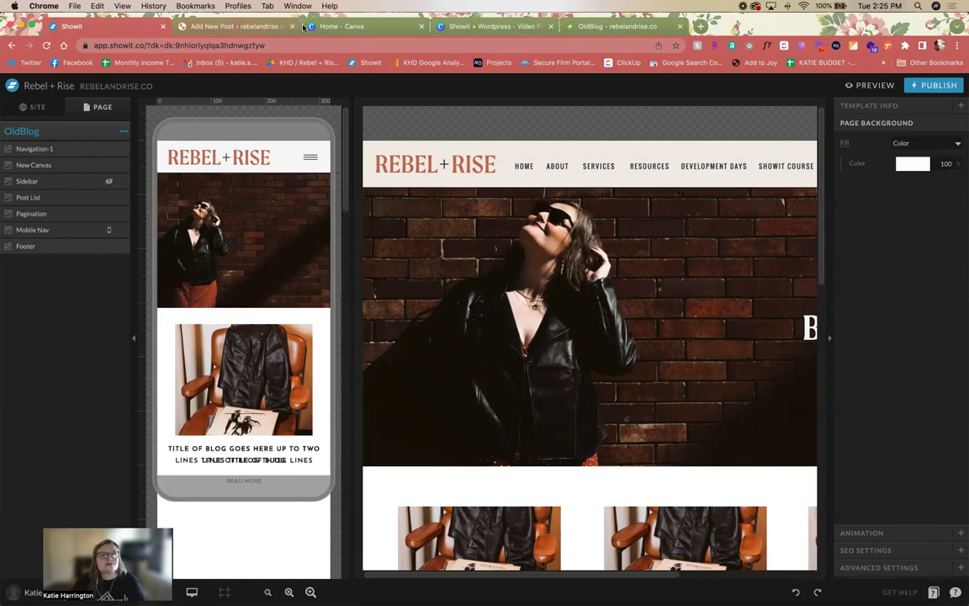
Step: Select the left post's title on the desktop-only Post List canvas and show its text style
click(280, 312)
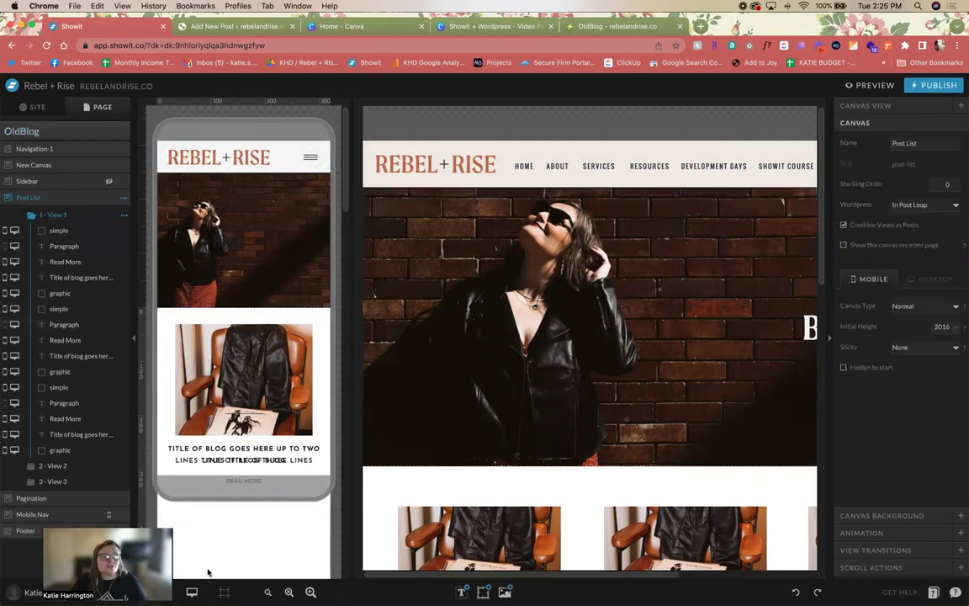
click(192, 591)
scroll(520, 375, down, 5)
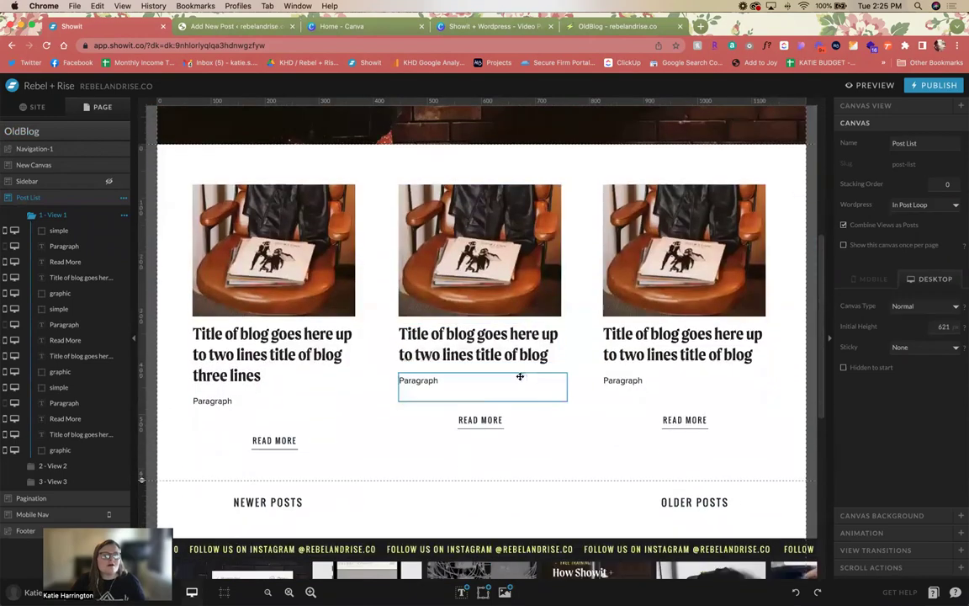
click(277, 353)
click(882, 107)
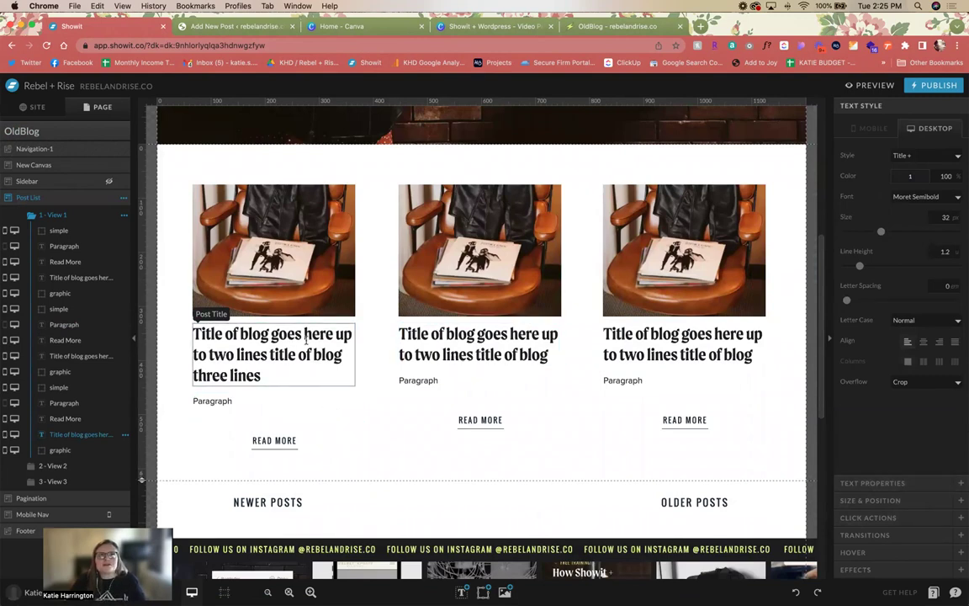
Step: Give the left post title a Custom hover using yellow-green colour swatch 5, then save the site
click(918, 492)
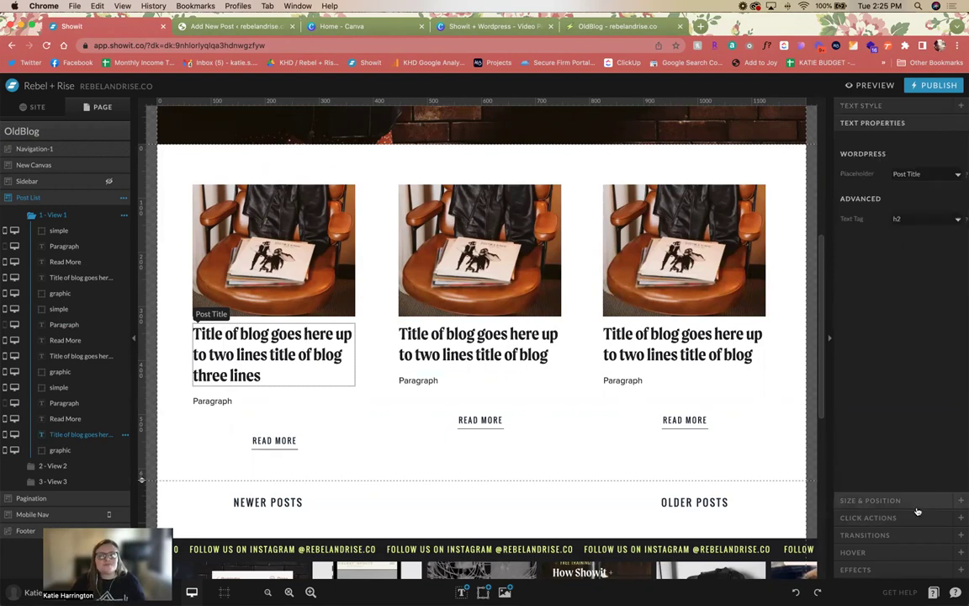
click(875, 106)
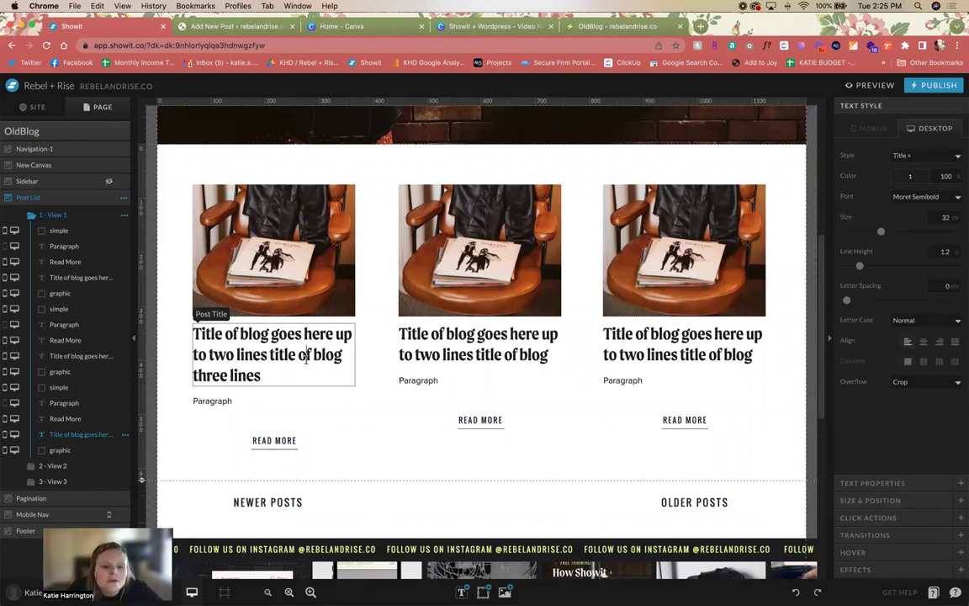
click(922, 553)
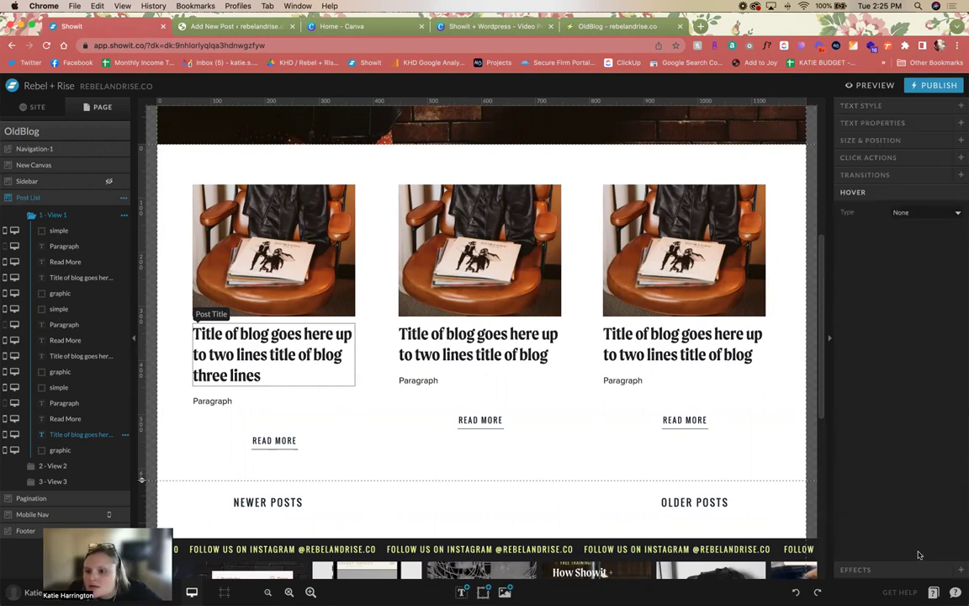
click(942, 212)
click(947, 221)
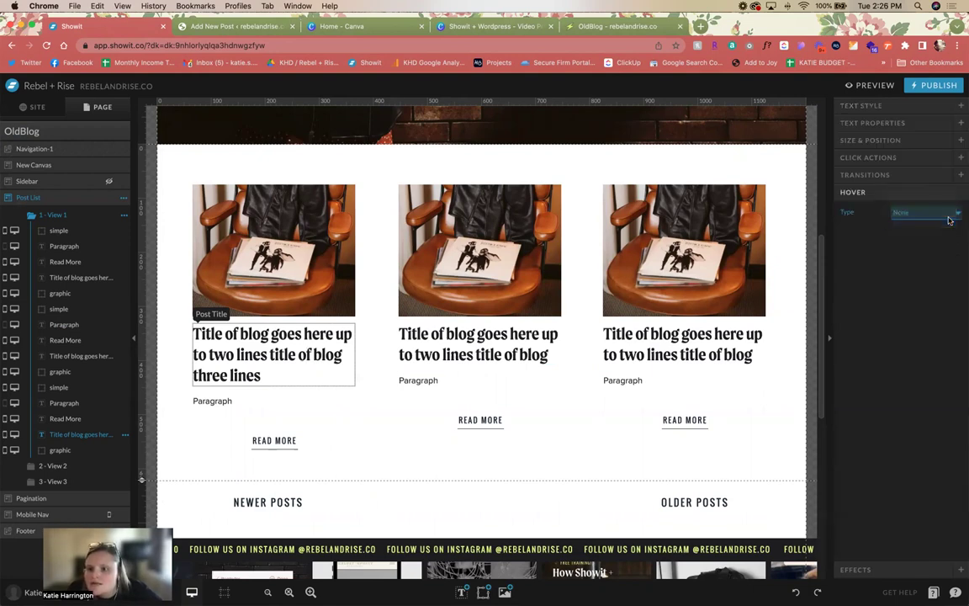
click(935, 275)
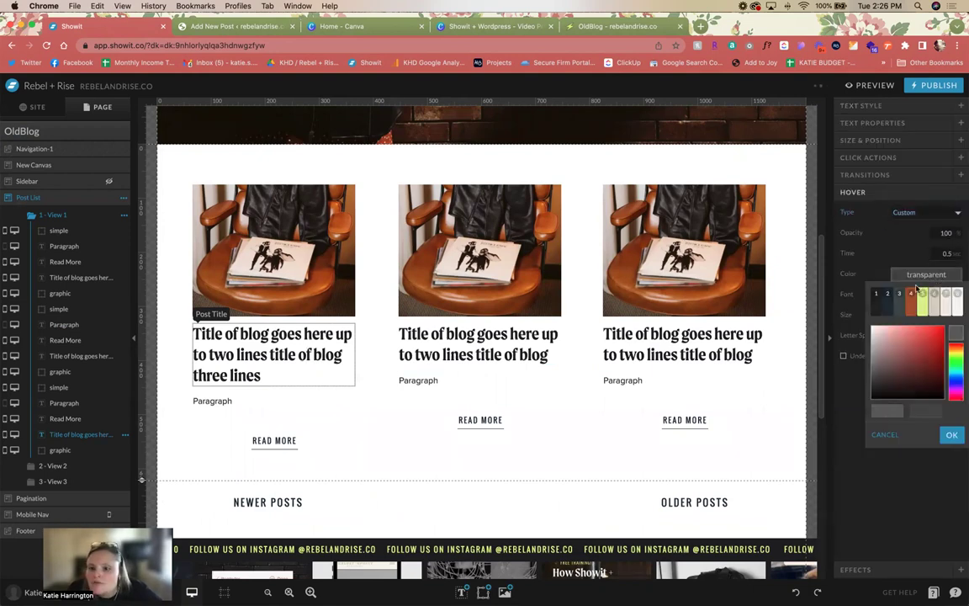
click(921, 301)
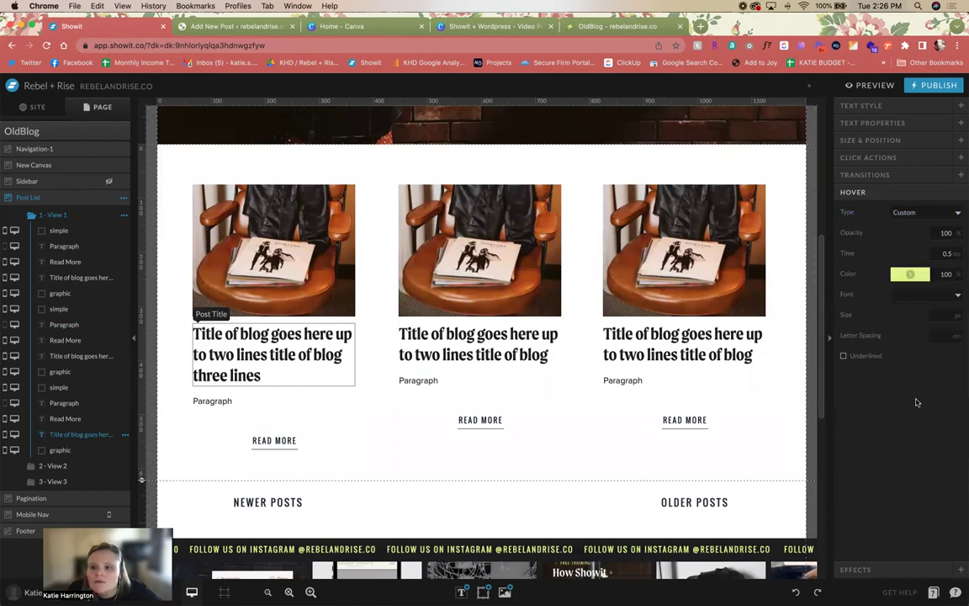
click(934, 85)
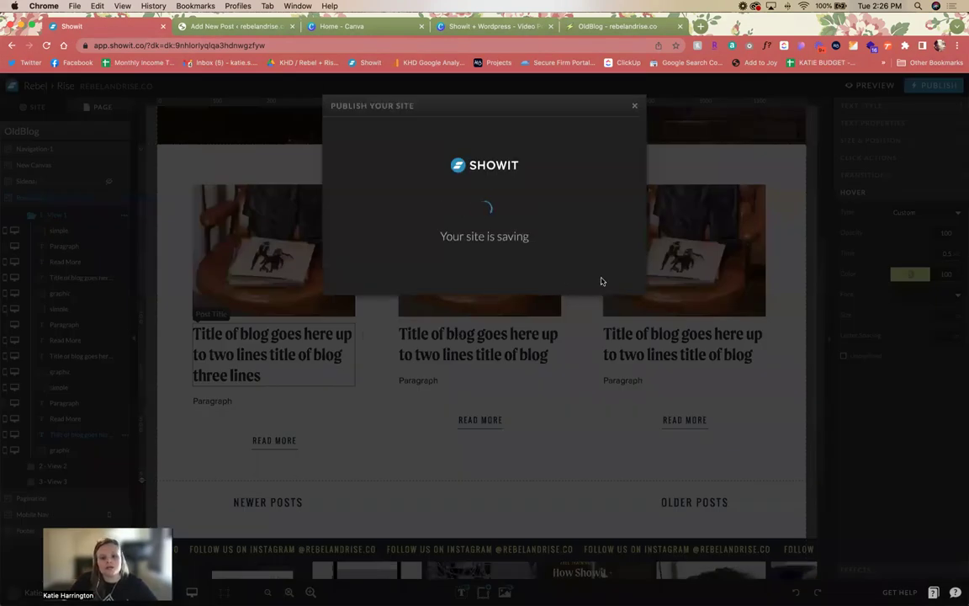
Step: Publish to rebelandrise.co, reload the live OldBlog page, then return to the WordPress editor
click(601, 280)
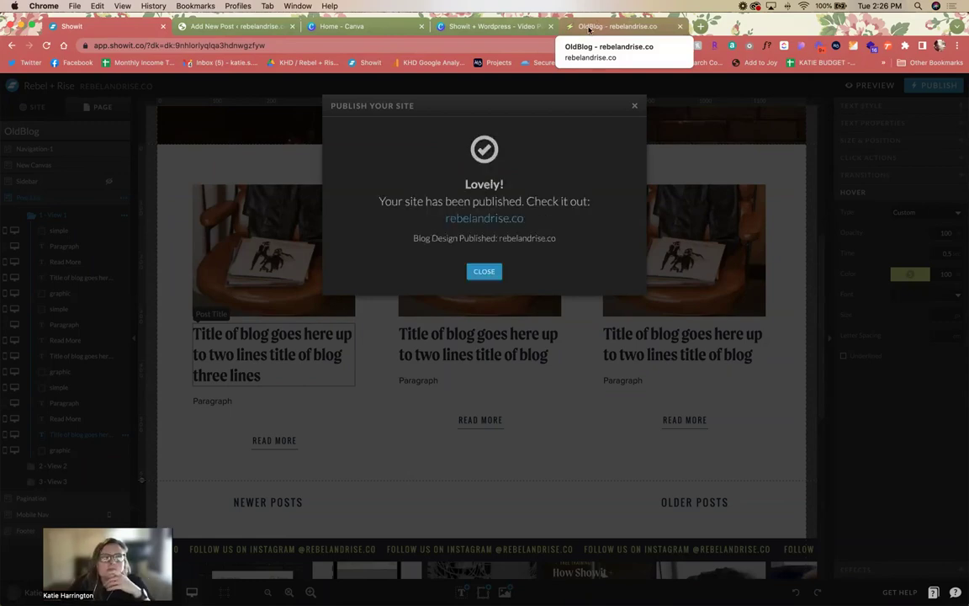
click(588, 28)
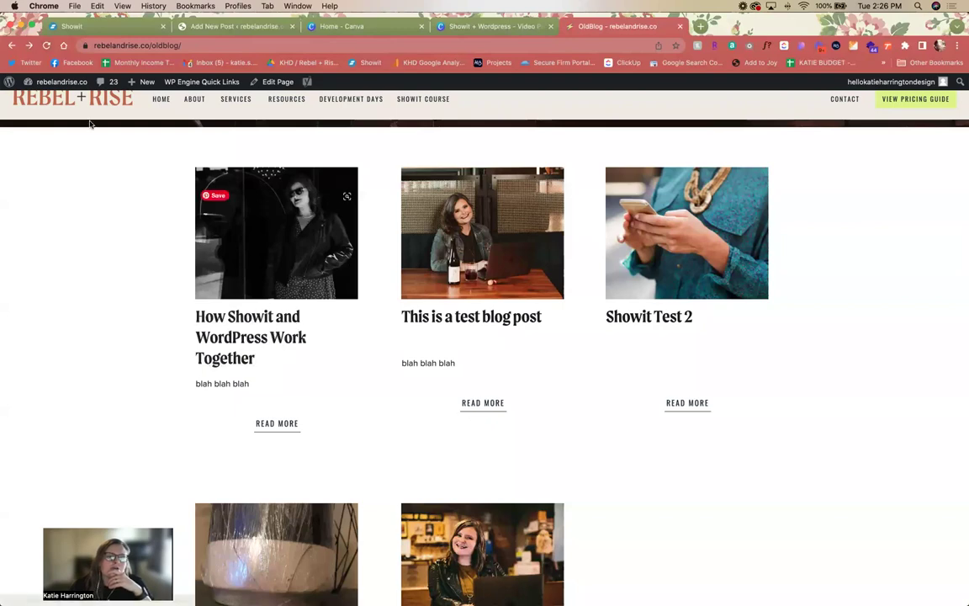
click(47, 45)
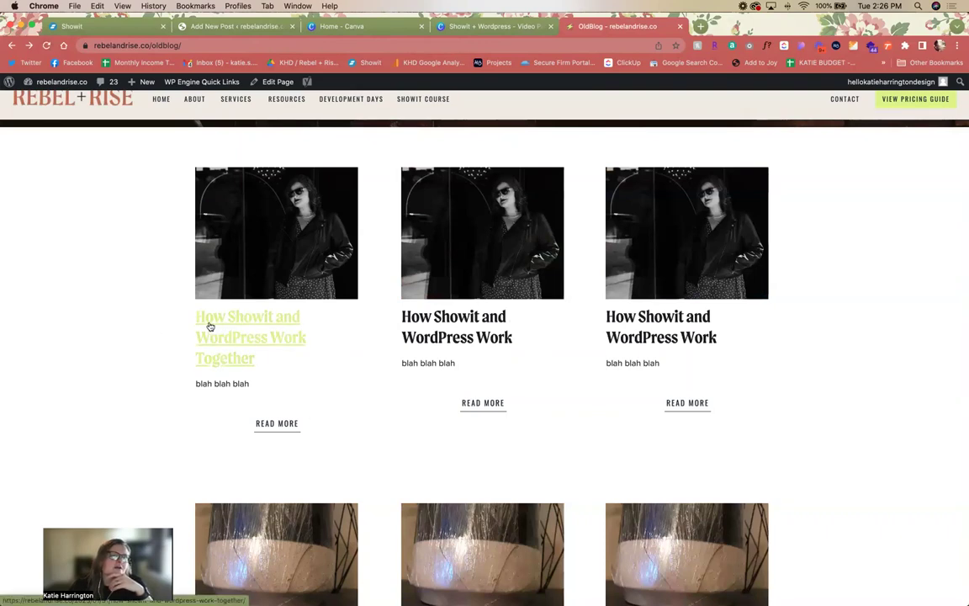
click(227, 27)
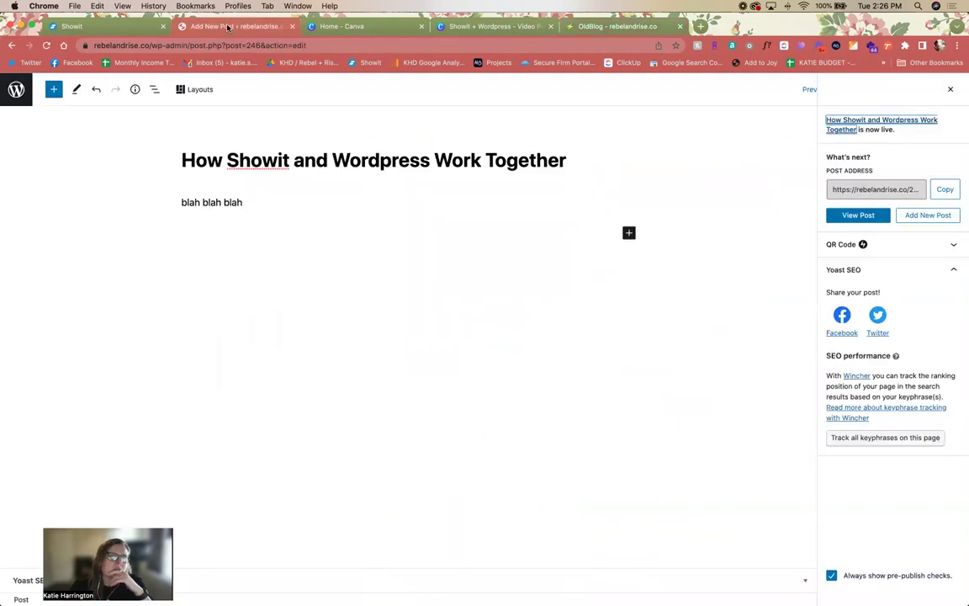
Step: Back in Showit, dismiss the publish notice and confirm the post title's hover type stays Custom
click(93, 27)
click(487, 272)
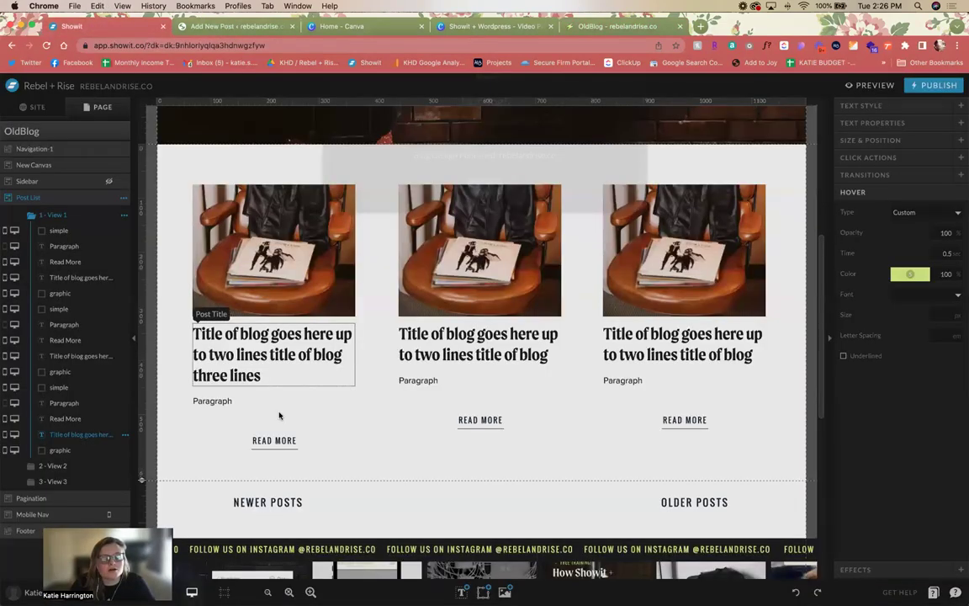
click(196, 340)
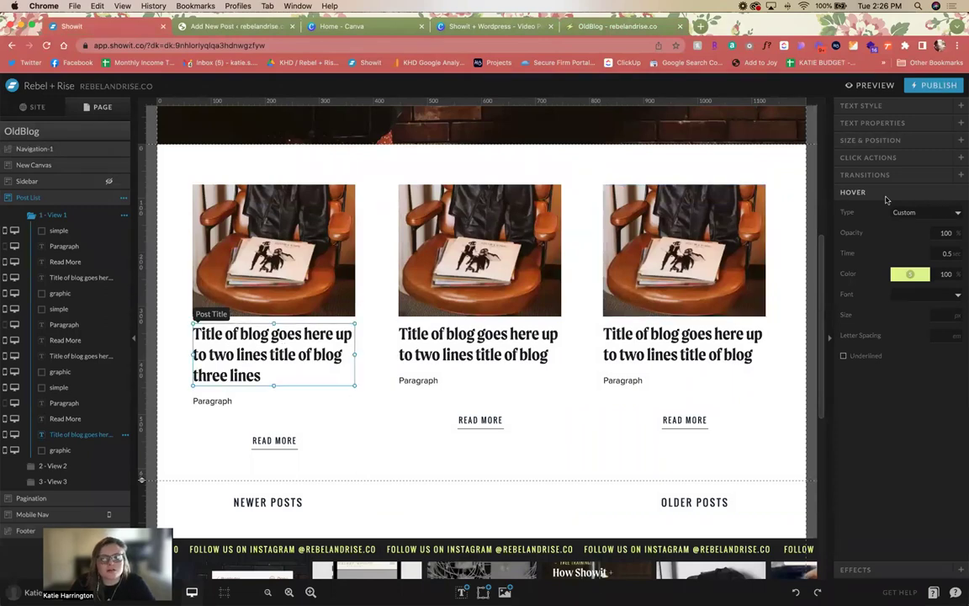
click(923, 212)
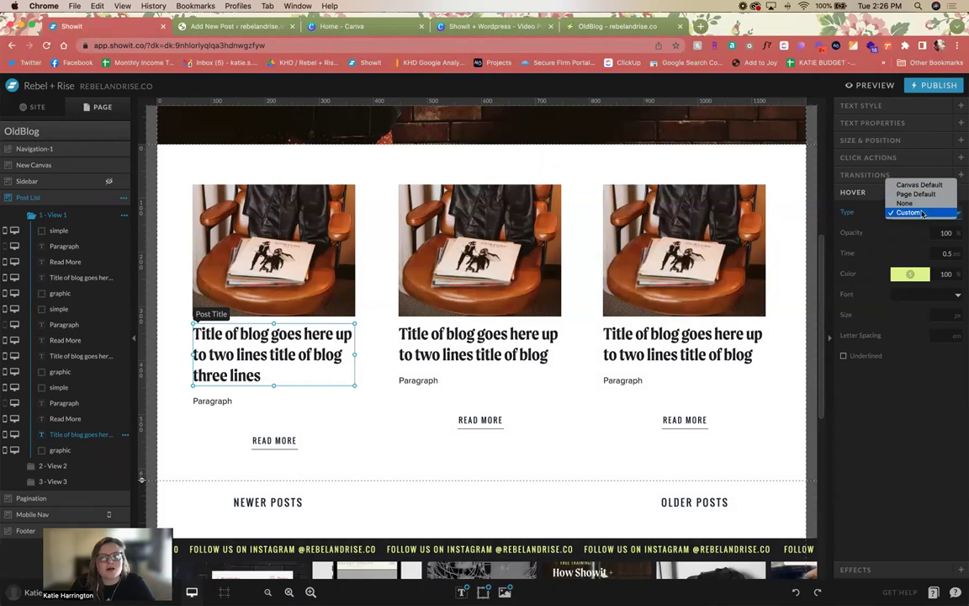
click(922, 213)
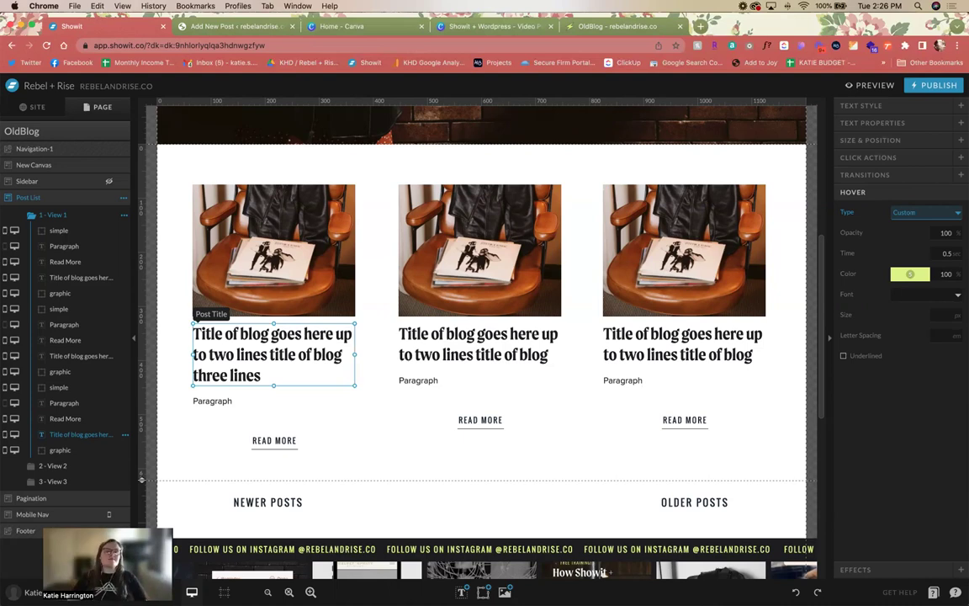
click(285, 163)
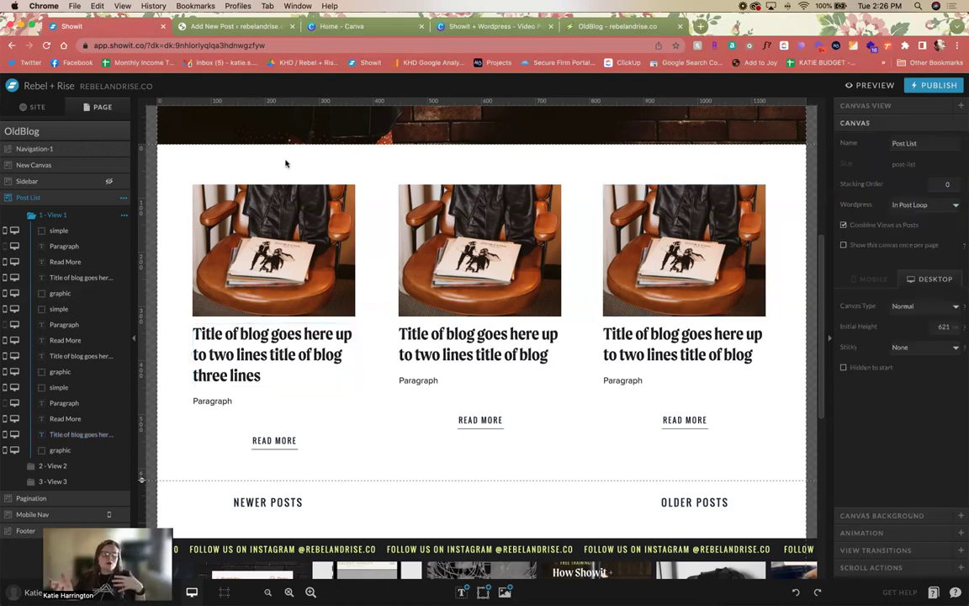
scroll(285, 163, down, 1)
click(204, 308)
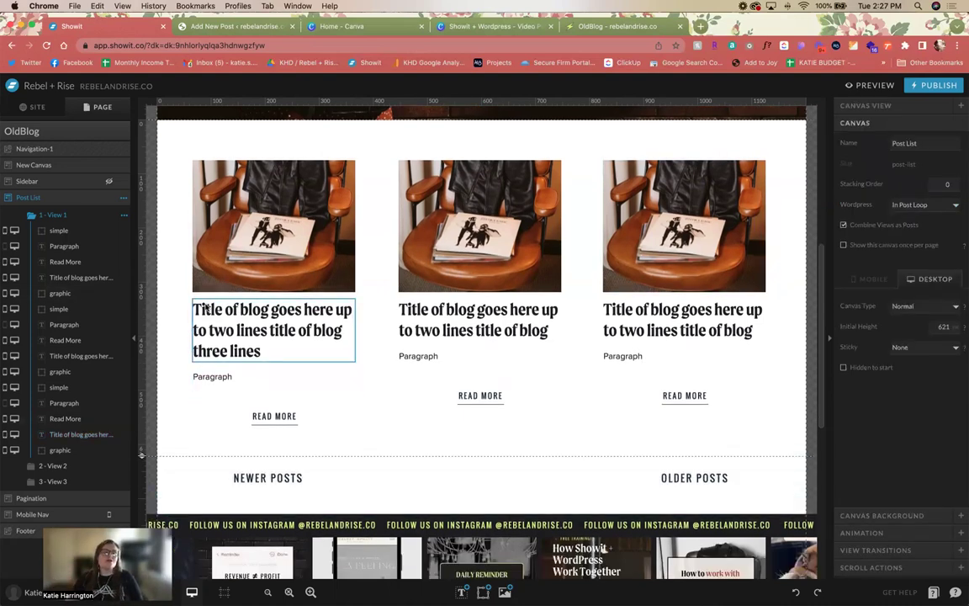
Step: Check in Site Settings that the Blog Domain is rebelandrise.co, then return to the WordPress post
click(95, 88)
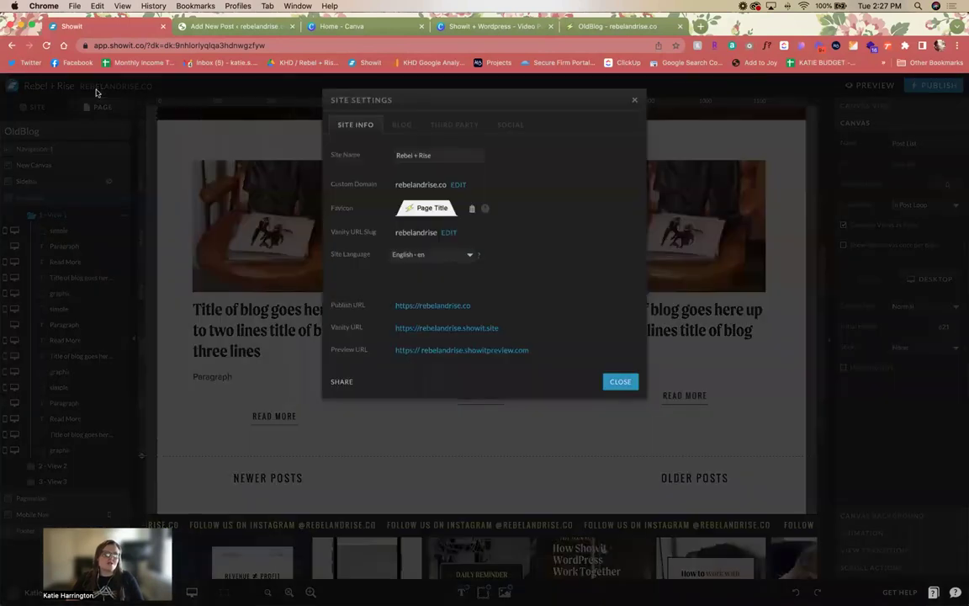
click(402, 129)
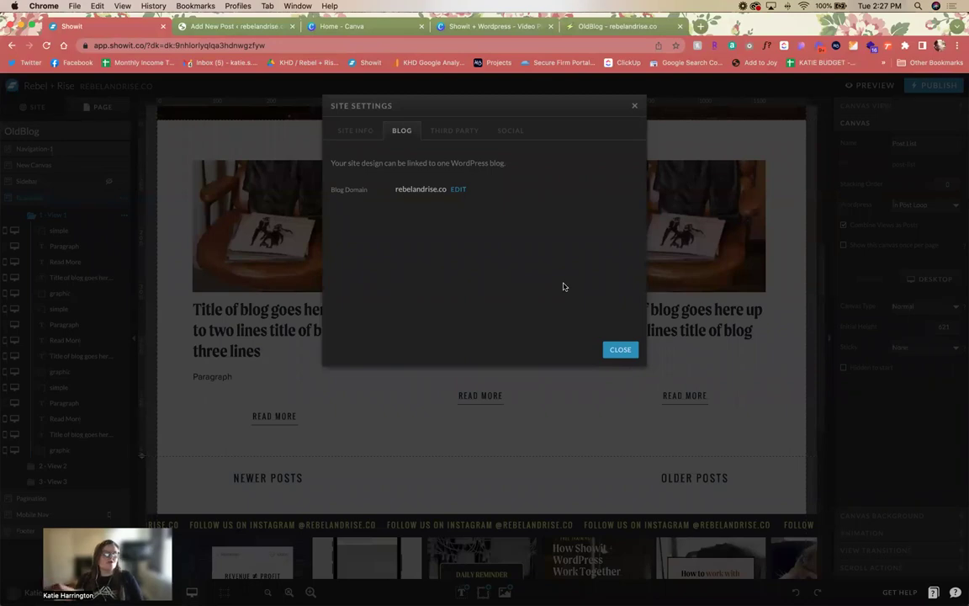
click(635, 106)
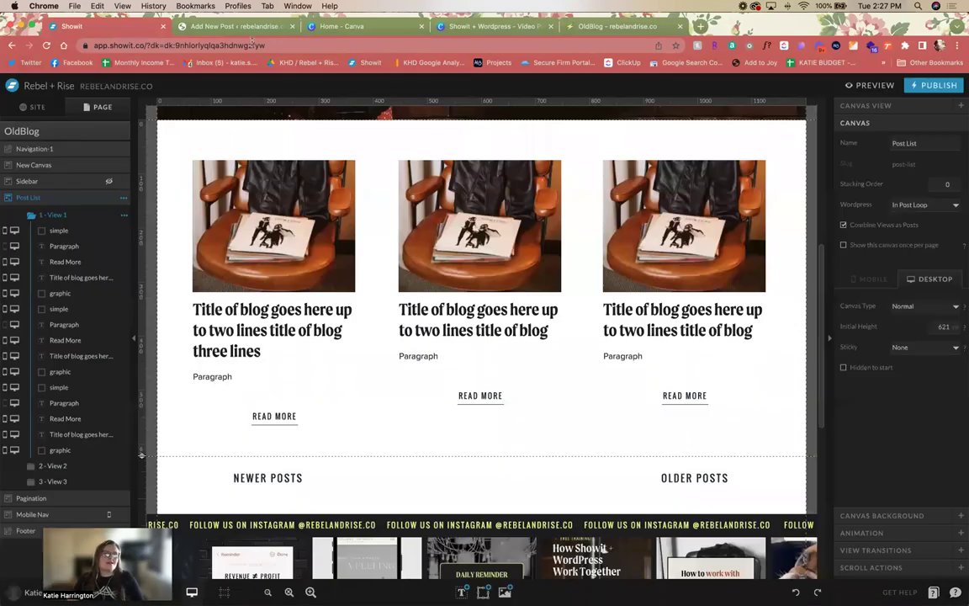
click(250, 29)
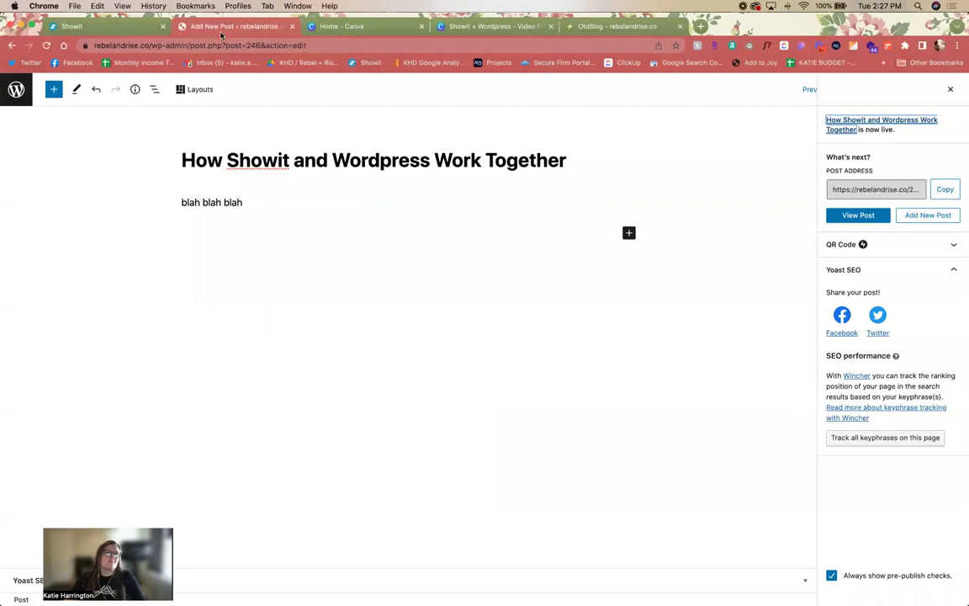
Step: Open WordPress's All Pages list and highlight OldBlog's 'Posts Page' label
click(12, 92)
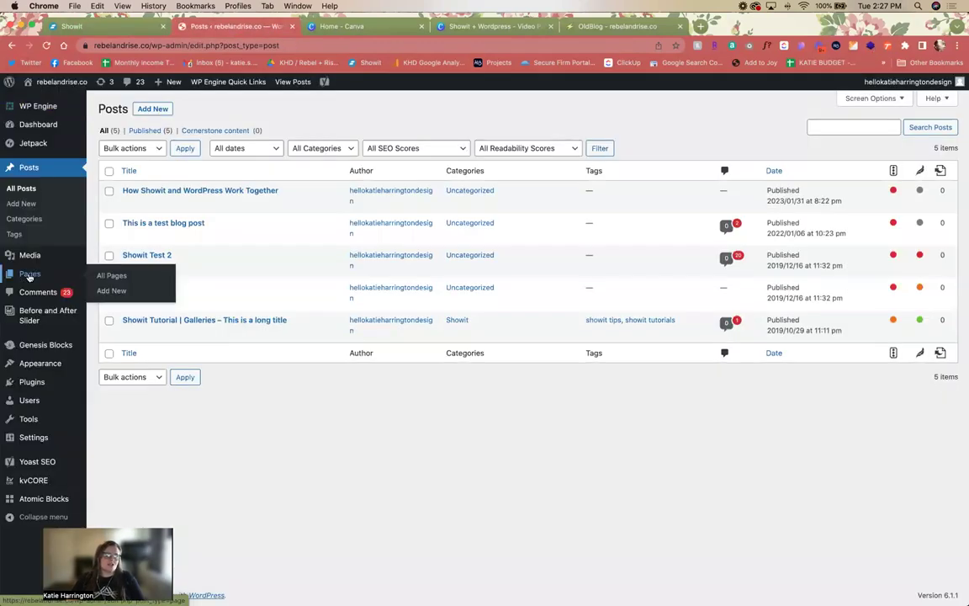
click(28, 275)
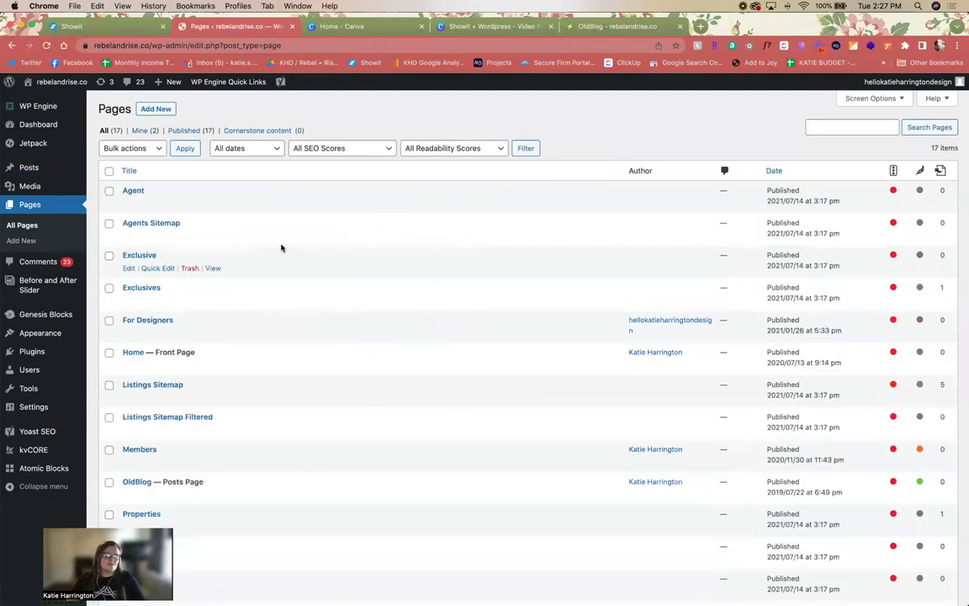
scroll(264, 233, down, 5)
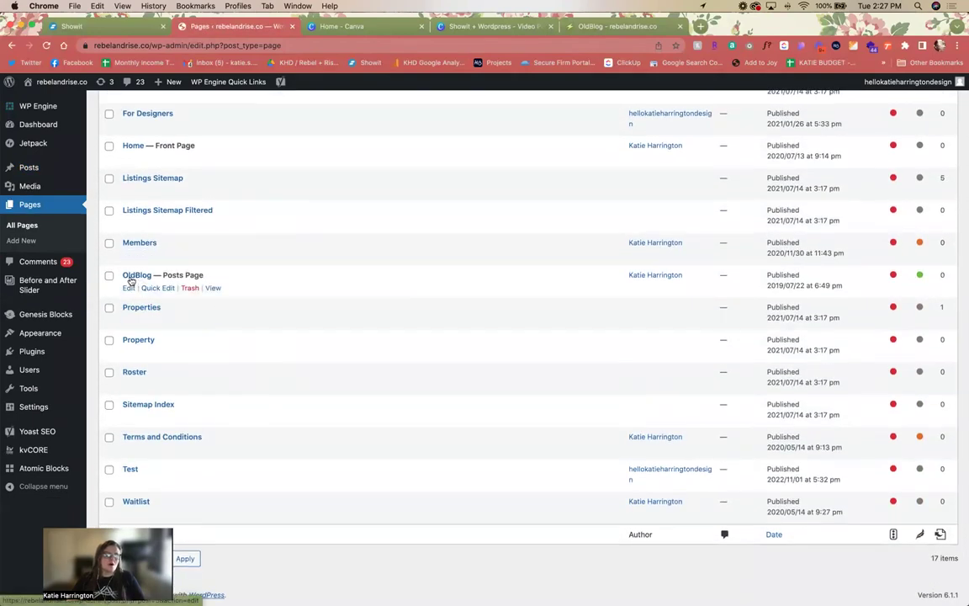
drag(167, 275, 212, 284)
click(319, 281)
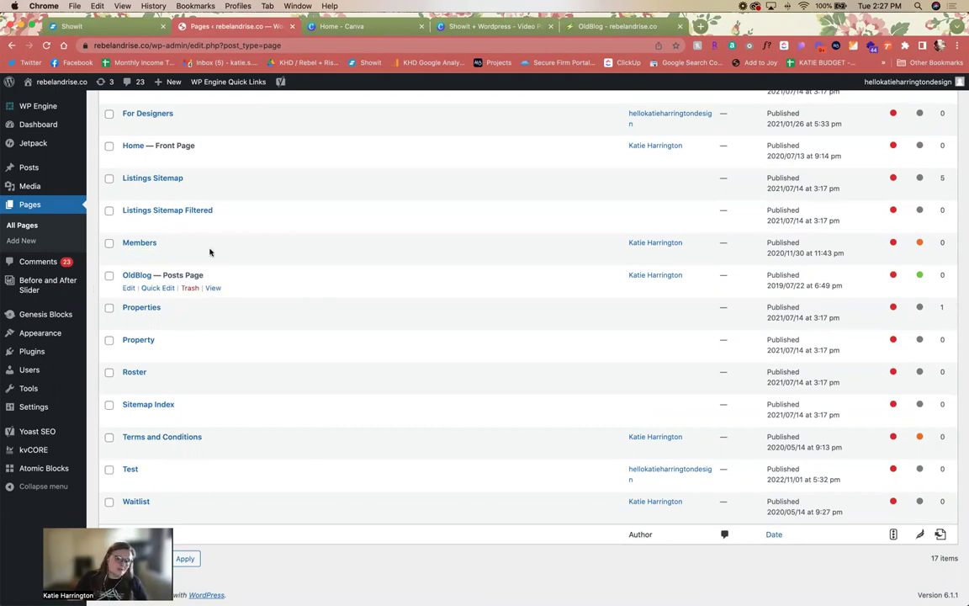
Step: Compare against the Showit blog template's Template Info, then return to the WordPress pages list
click(92, 26)
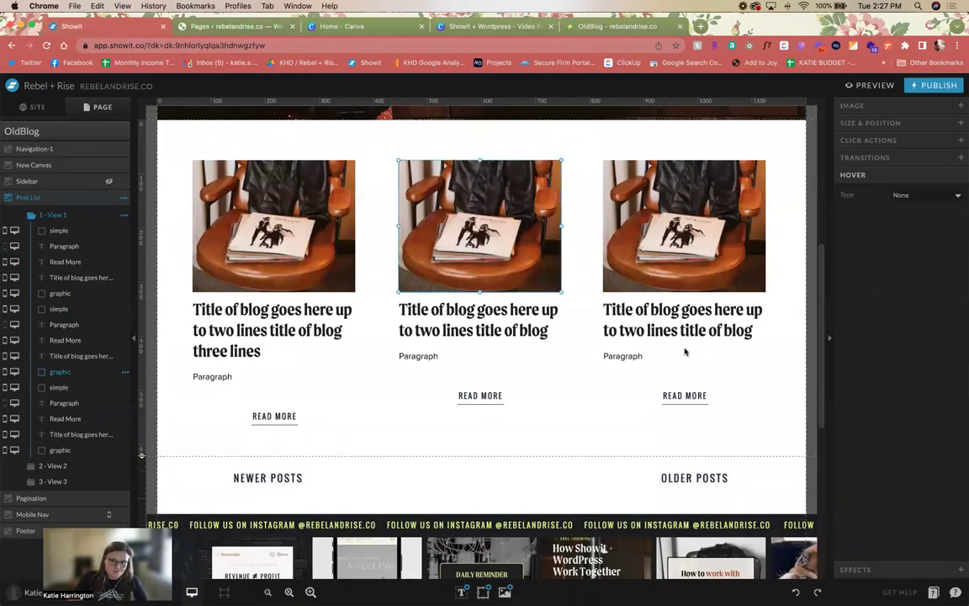
click(84, 107)
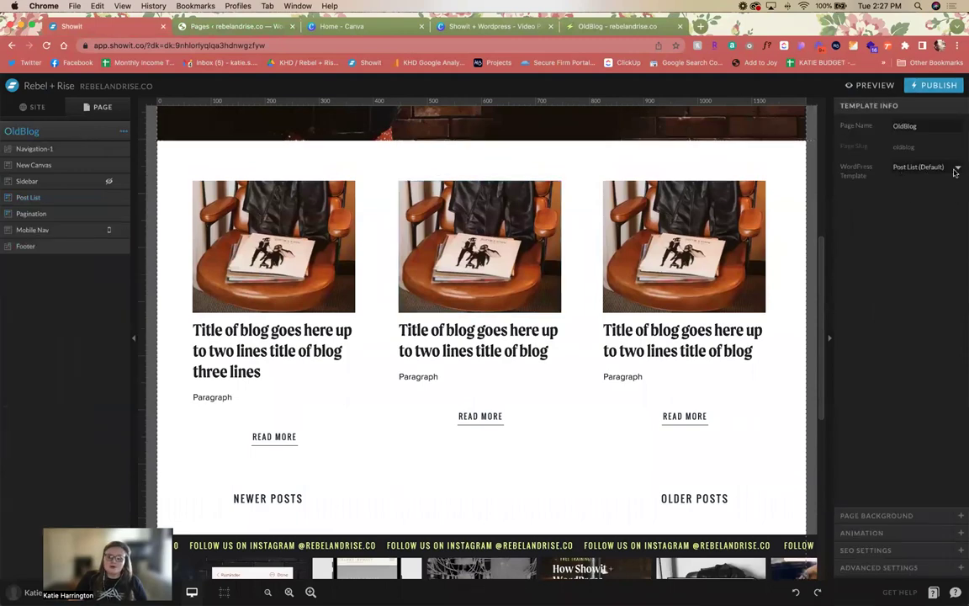
click(231, 26)
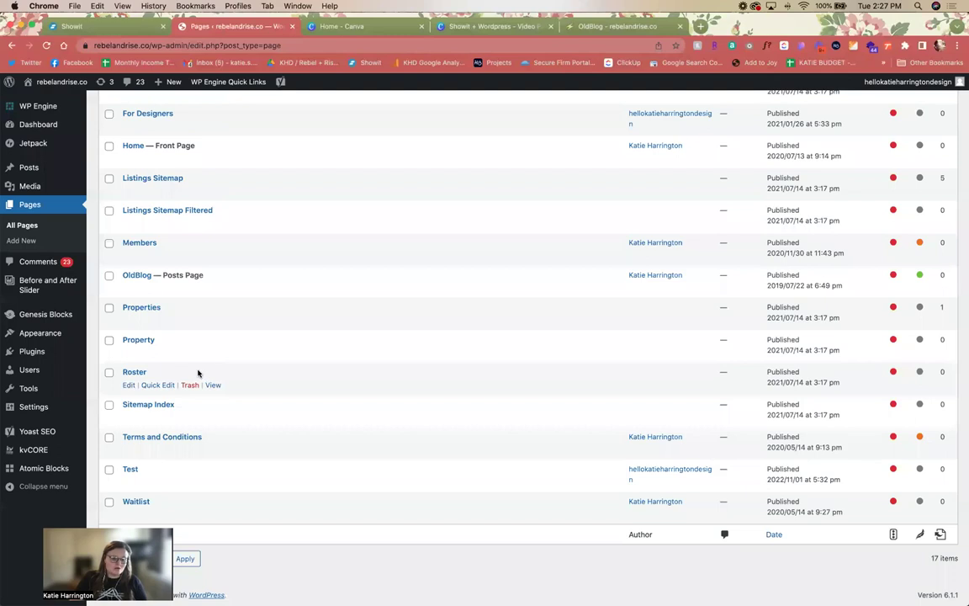
mouse_move(28, 412)
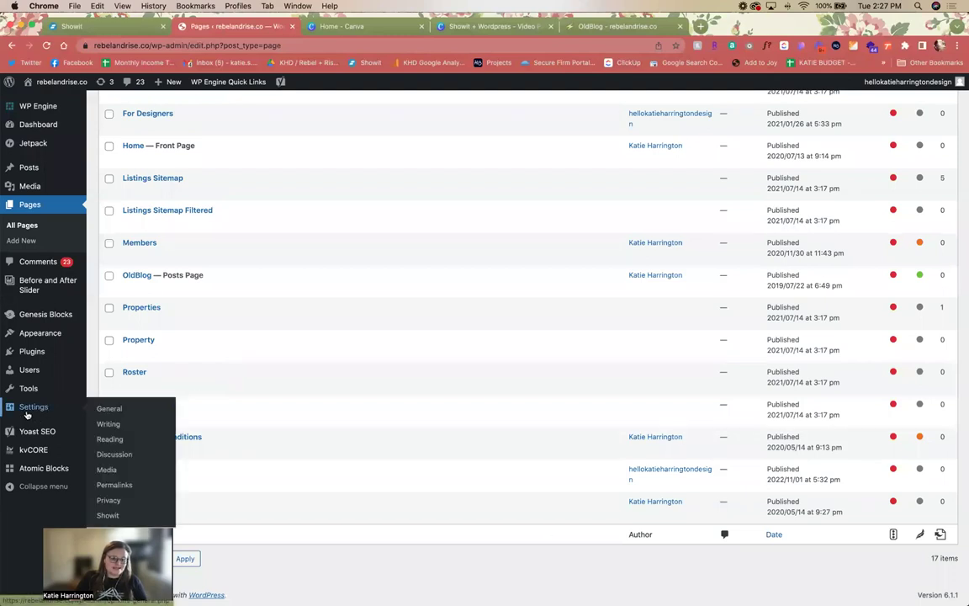
Step: In Settings > Reading, verify the Posts page dropdown is OldBlog, matching the Showit page name
click(104, 438)
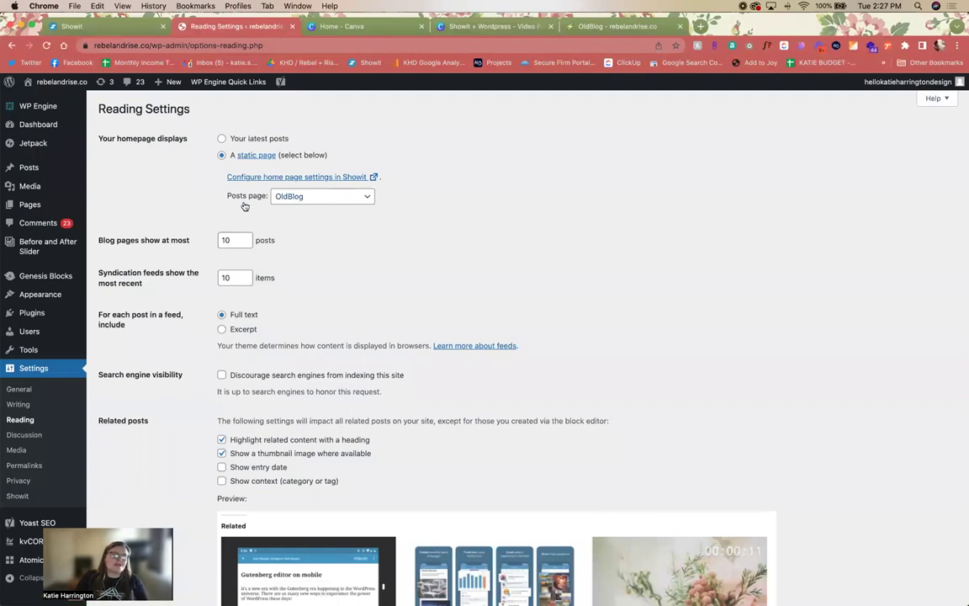
click(347, 200)
click(349, 198)
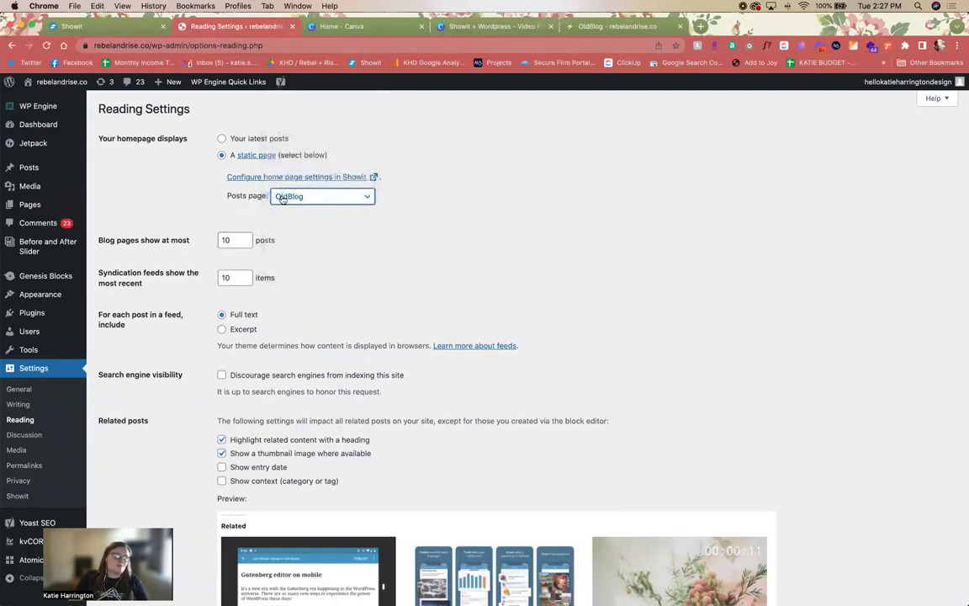
click(439, 205)
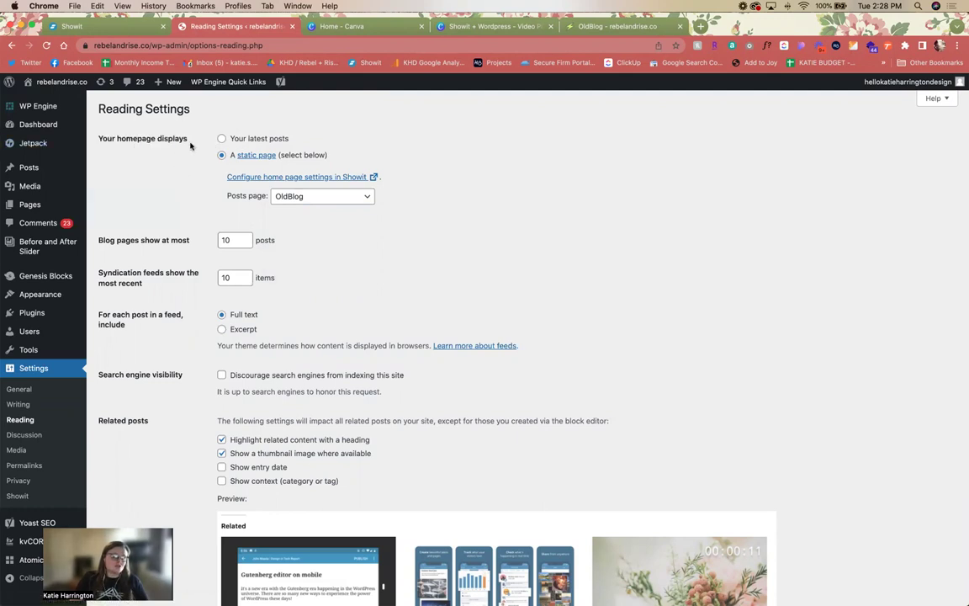
click(367, 193)
click(442, 226)
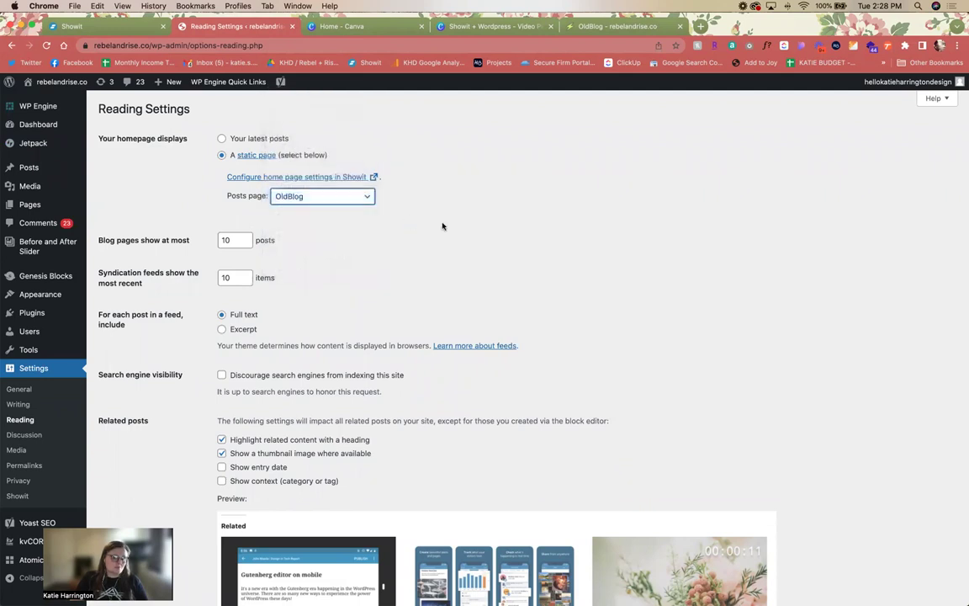
click(322, 202)
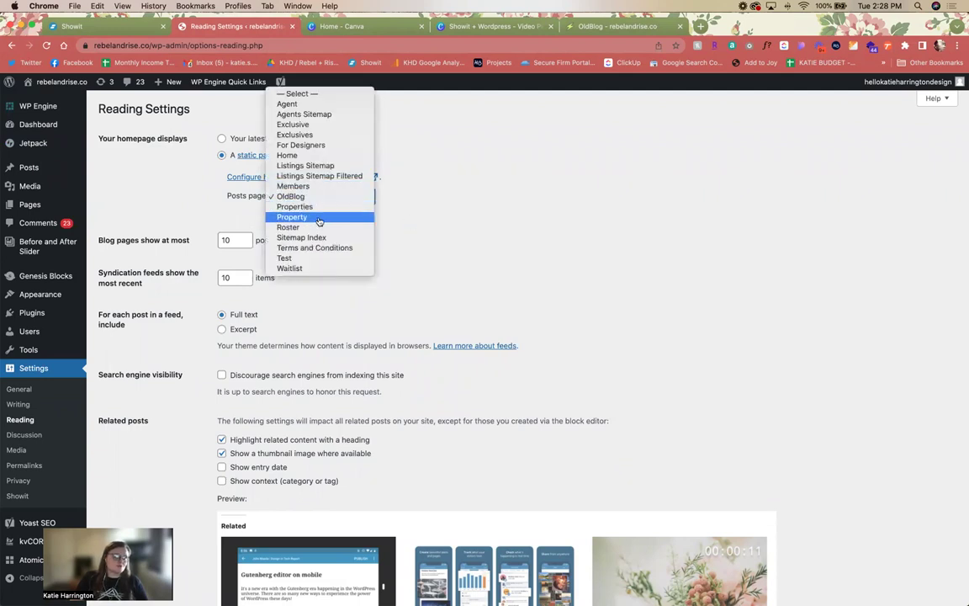
click(320, 195)
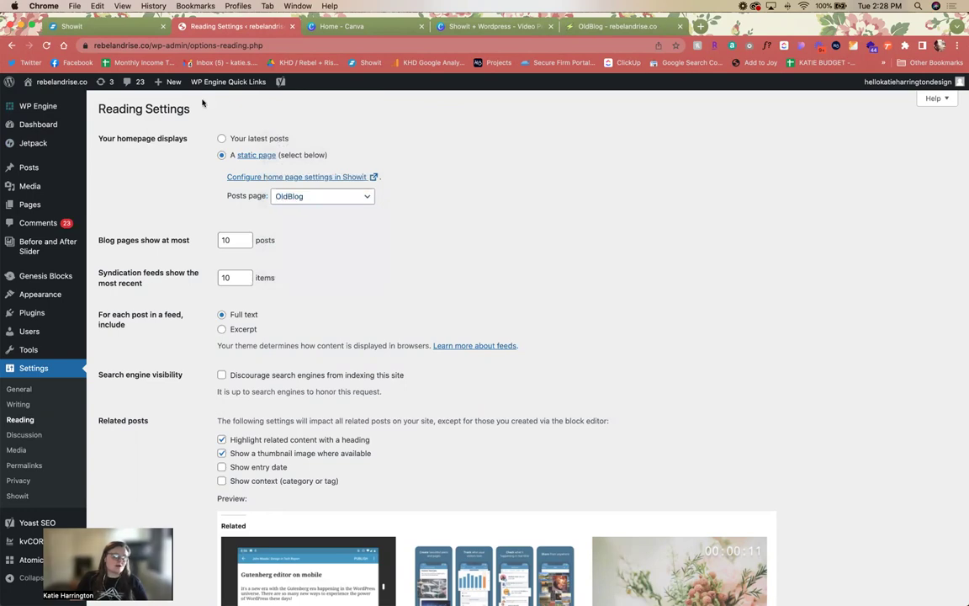
click(89, 28)
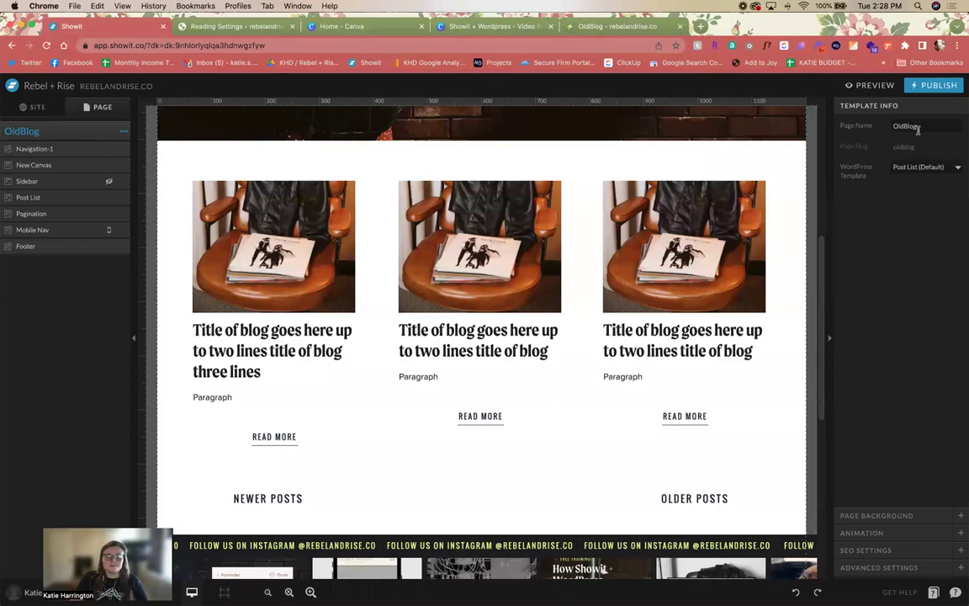
click(206, 26)
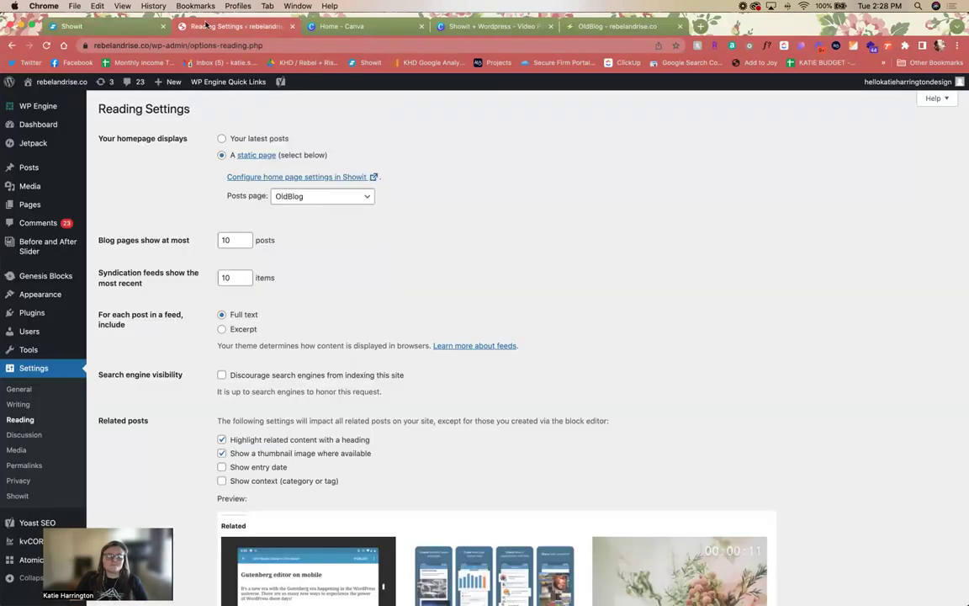
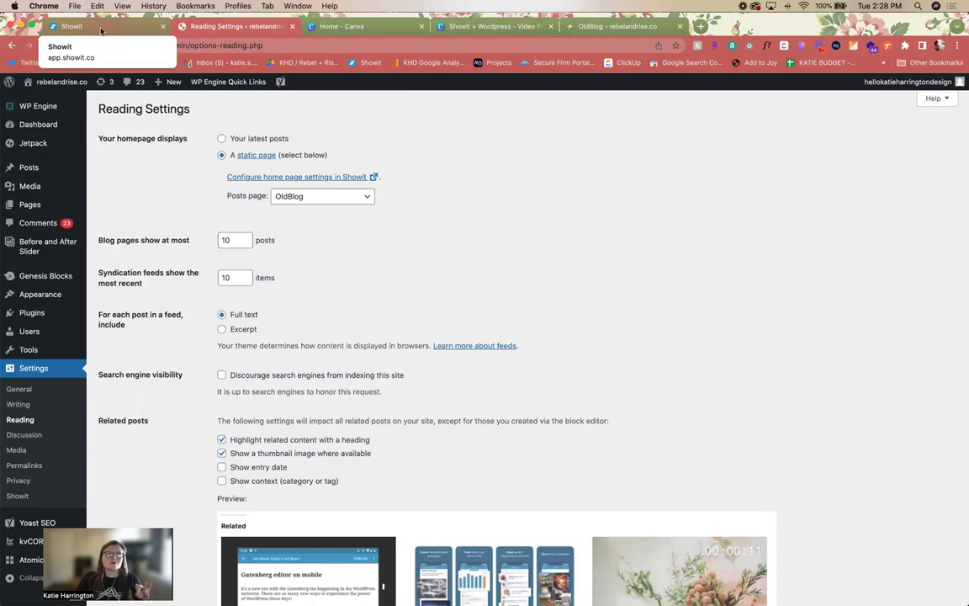
Step: In the Single Post template, set the DATE OF POST text's placeholder to Post Categories
click(101, 30)
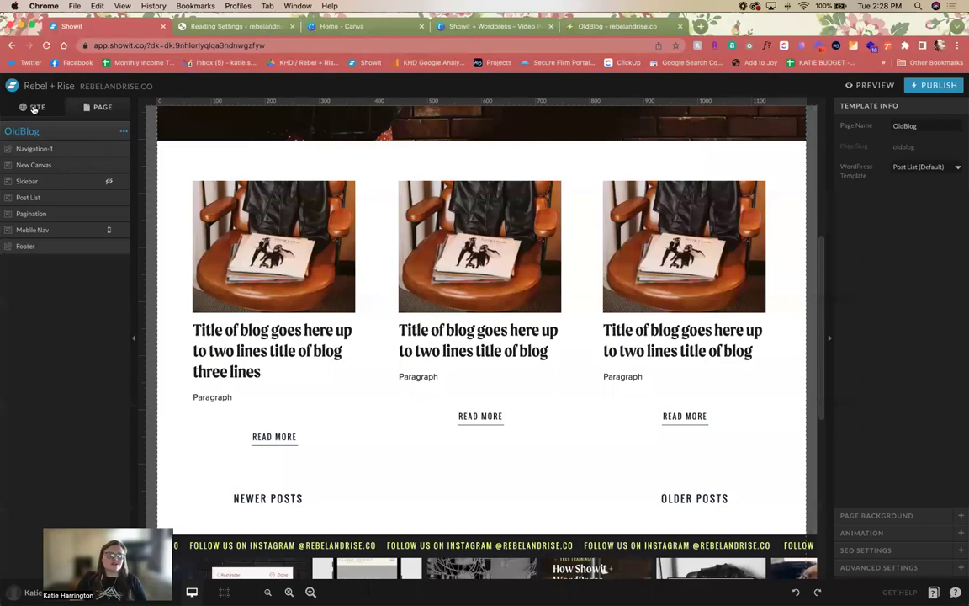
click(35, 105)
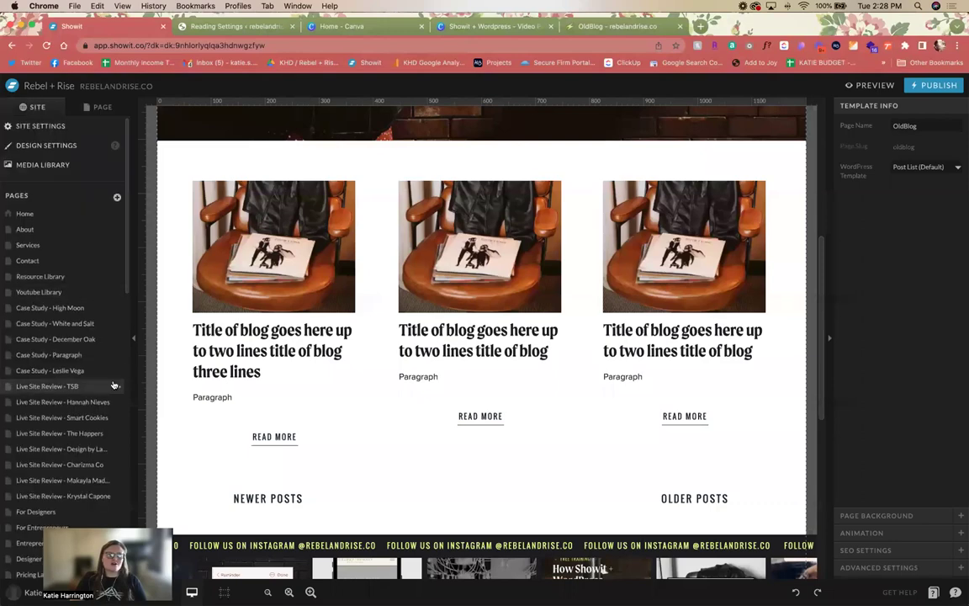
scroll(114, 384, down, 10)
click(29, 262)
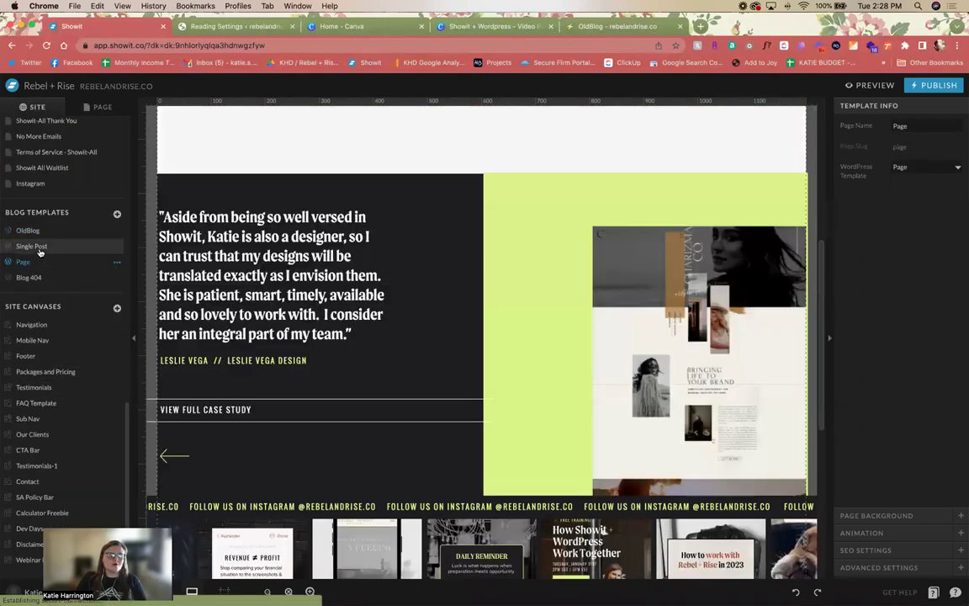
click(31, 247)
click(342, 341)
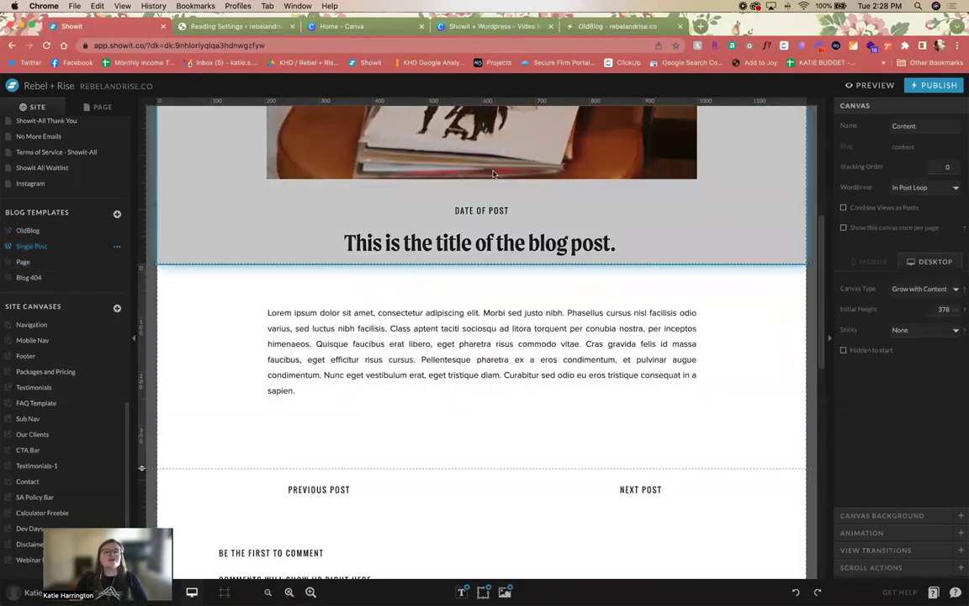
click(496, 210)
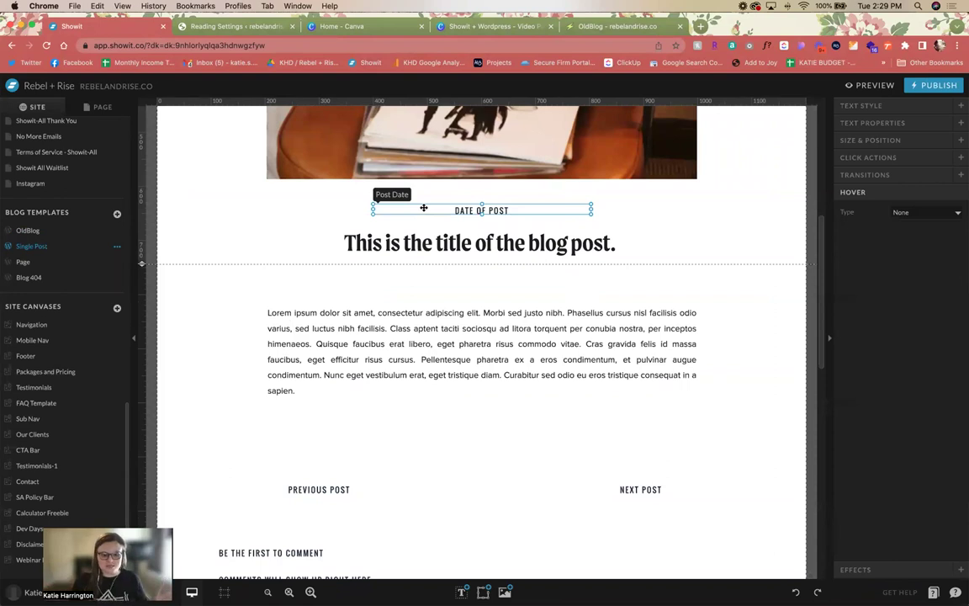
click(924, 124)
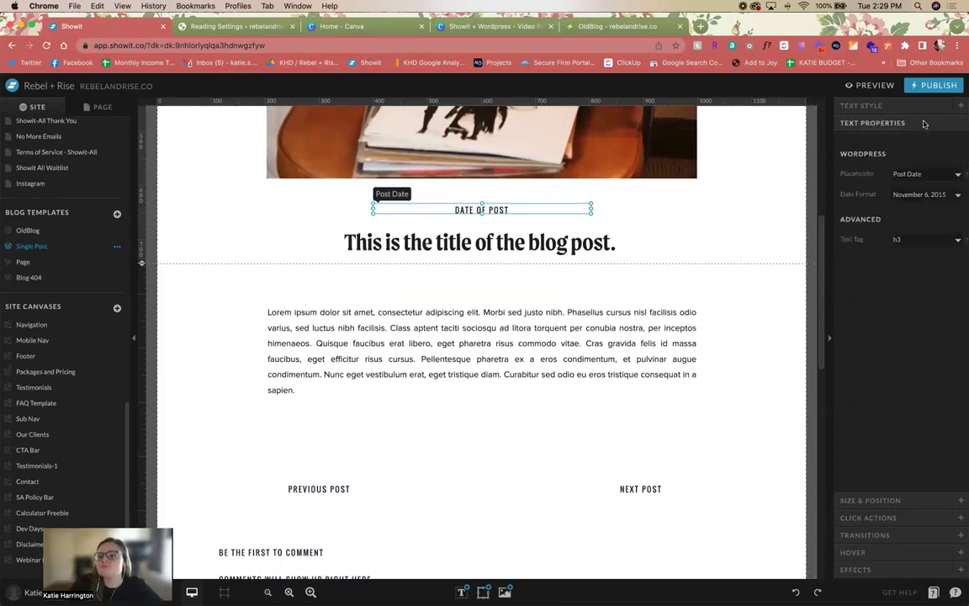
click(925, 174)
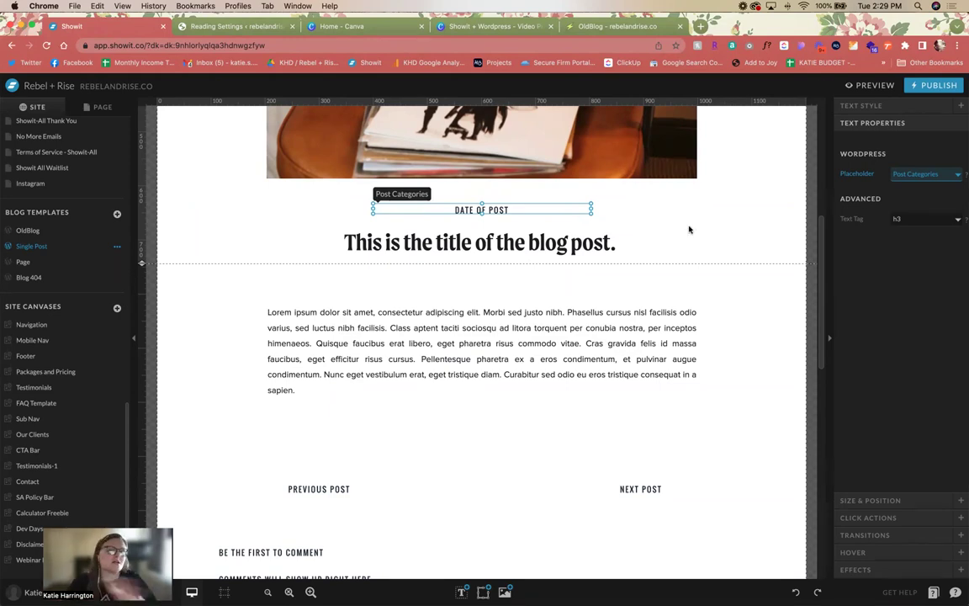
click(577, 204)
Step: Publish the site to rebelandrise.co and view the live OldBlog page
click(935, 85)
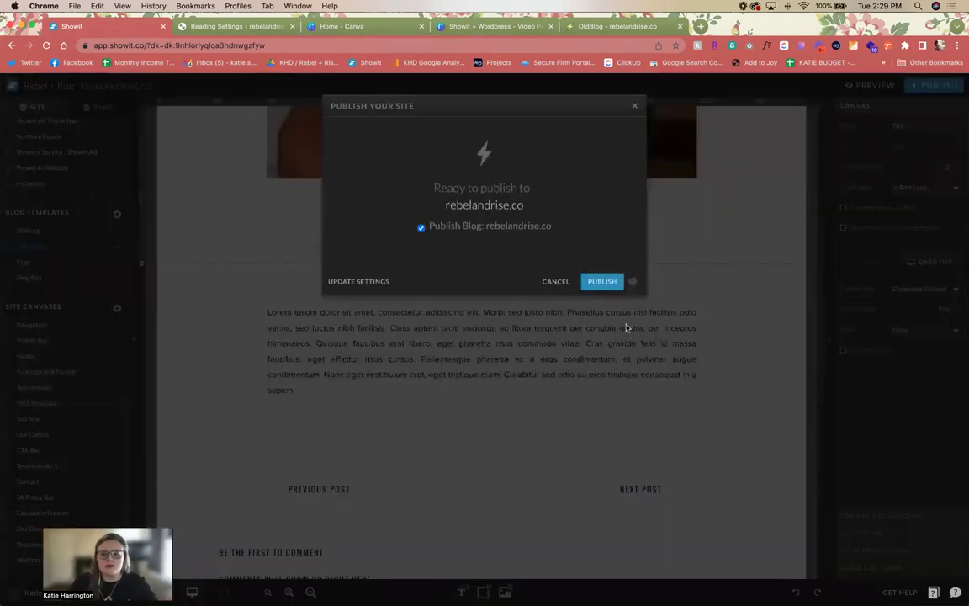
click(606, 280)
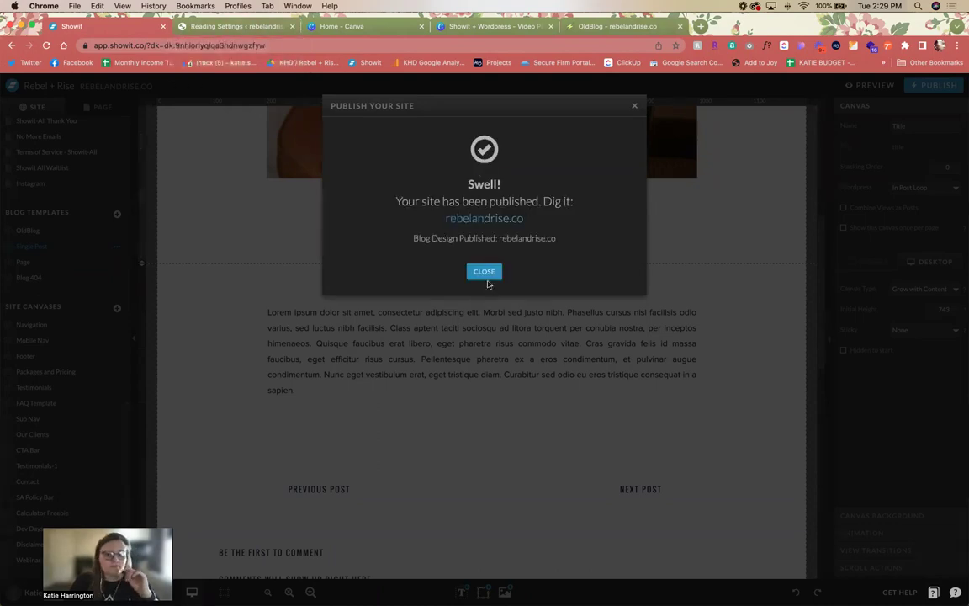
click(486, 271)
click(601, 26)
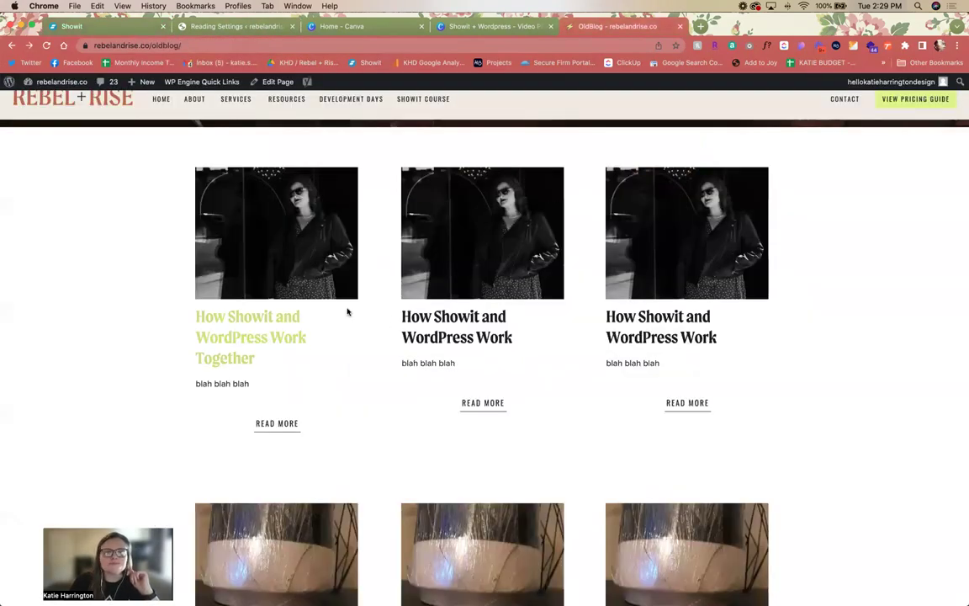
Step: Reload the live OldBlog page, view the first post, then go to WordPress All Posts
click(46, 45)
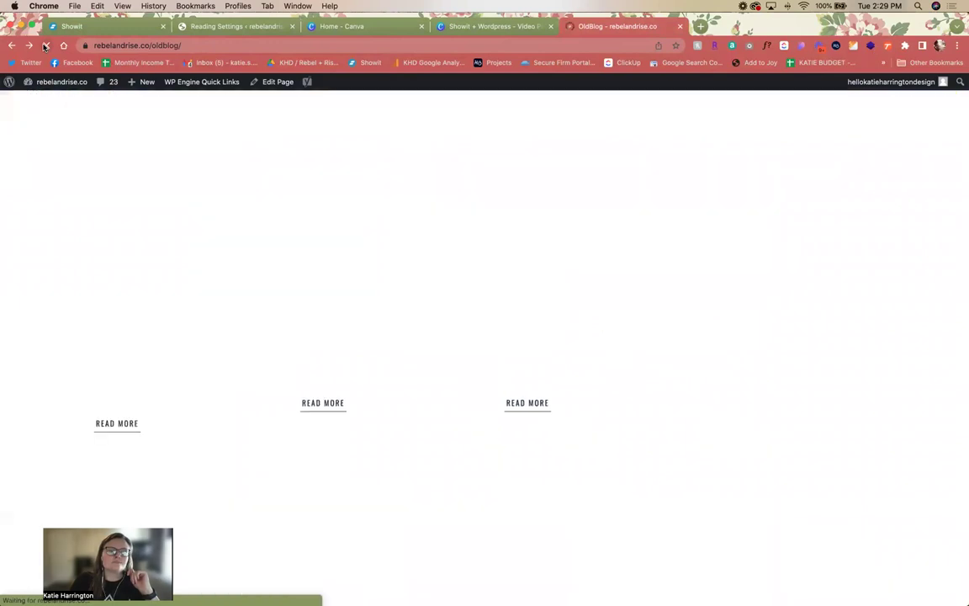
click(231, 324)
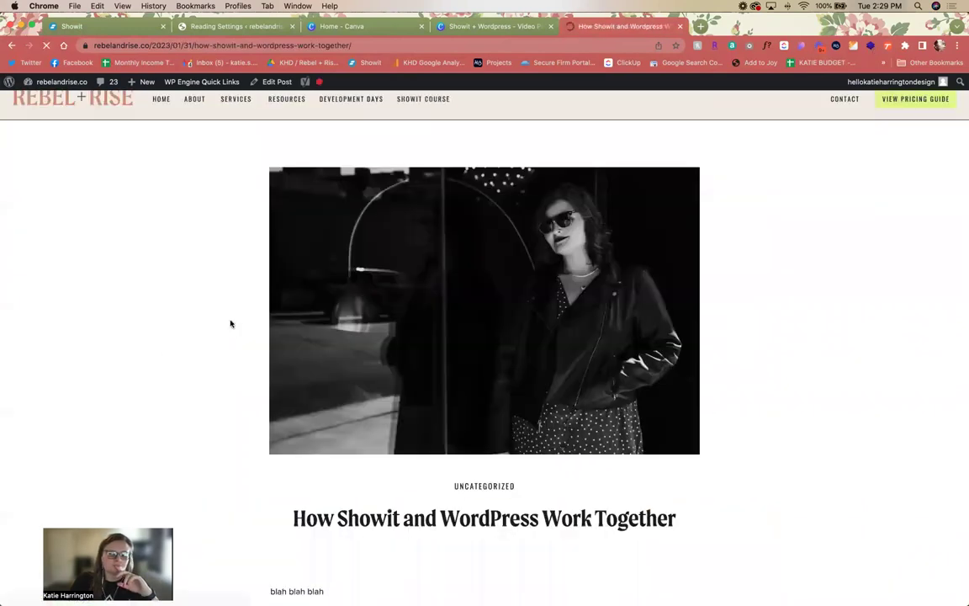
scroll(232, 322, down, 3)
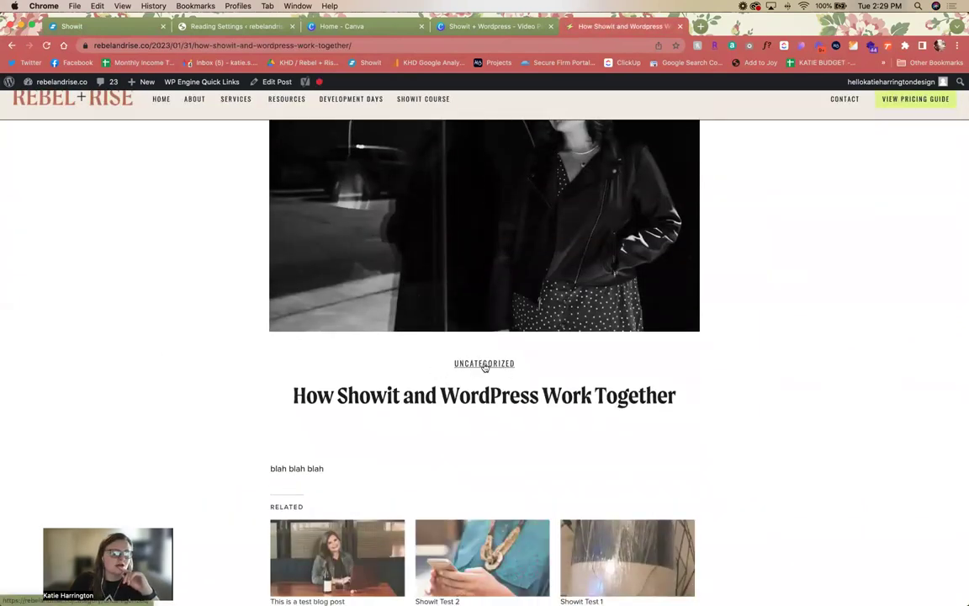
click(238, 26)
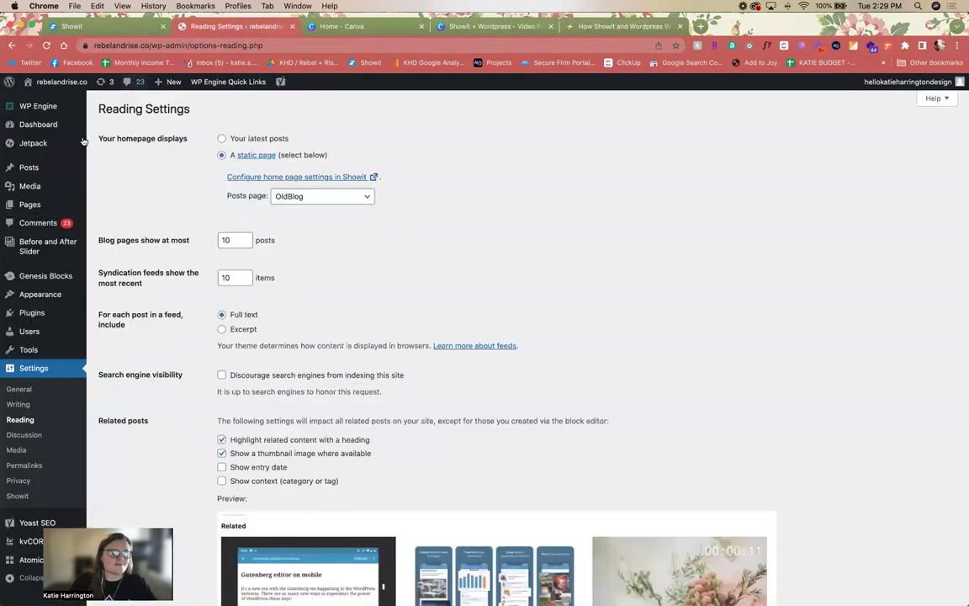
mouse_move(44, 170)
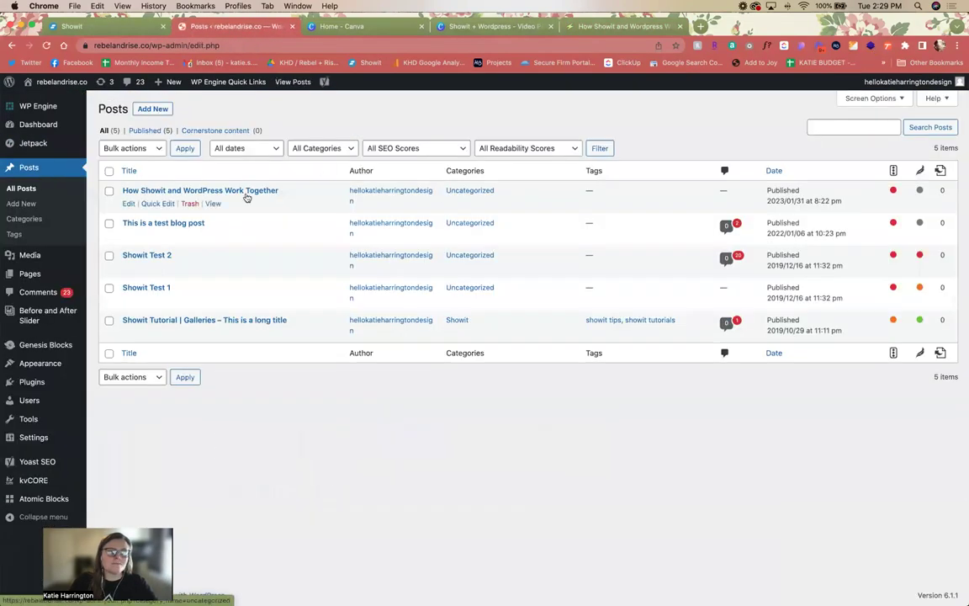
Step: Edit the How Showit and WordPress Work Together post and add a new Podcast category
click(208, 191)
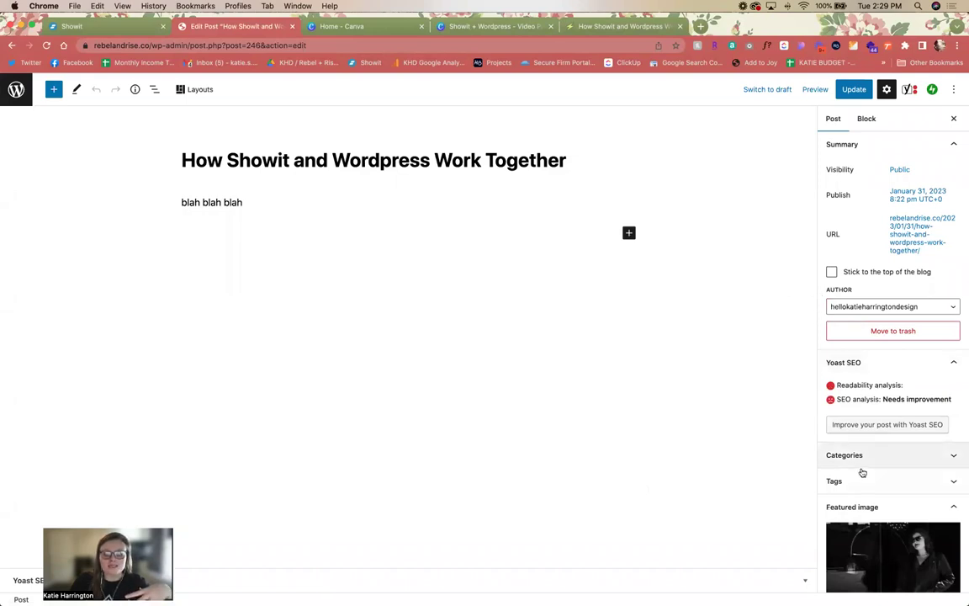
click(896, 458)
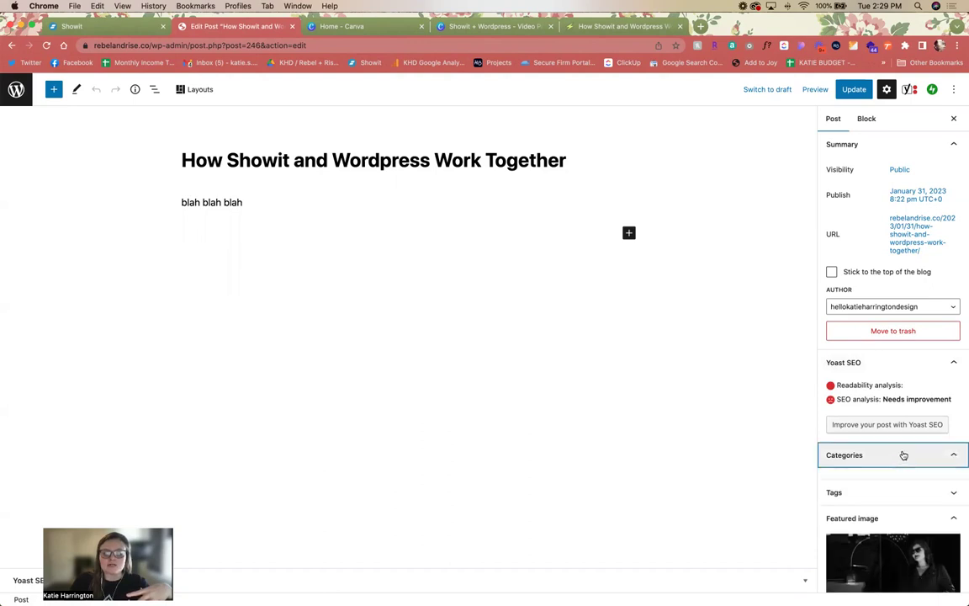
scroll(902, 437, down, 2)
scroll(912, 441, up, 2)
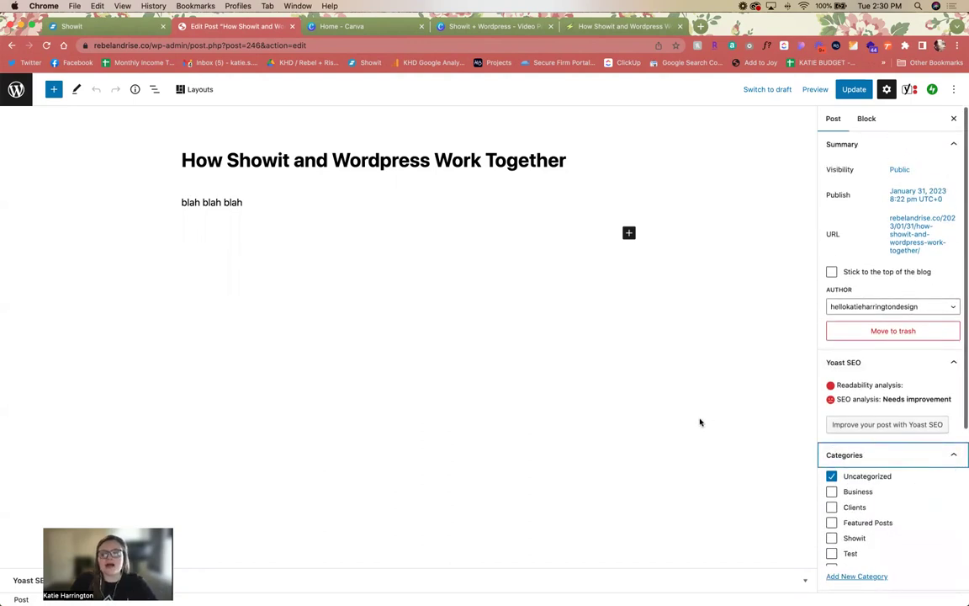
scroll(895, 395, down, 2)
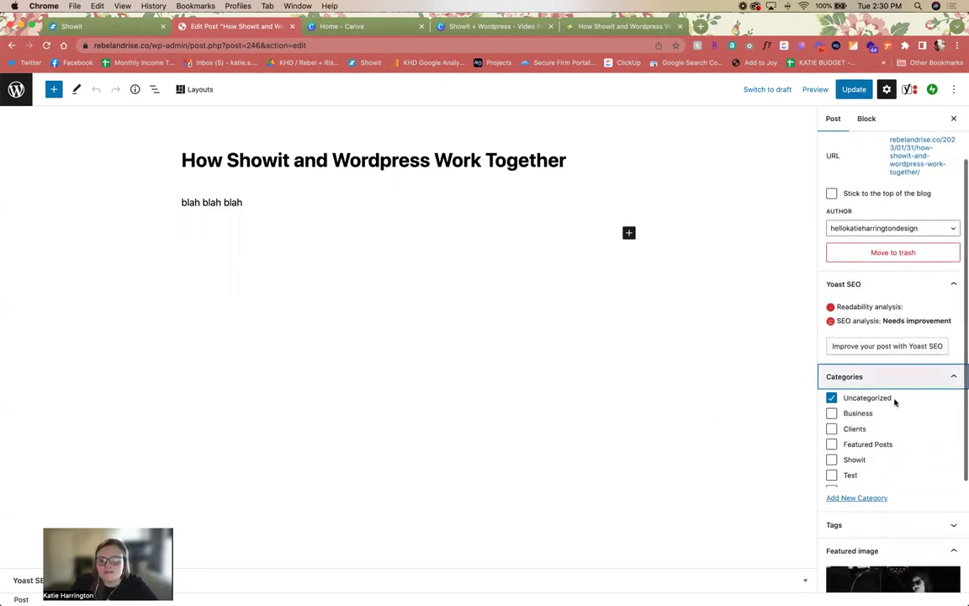
click(851, 499)
click(897, 527)
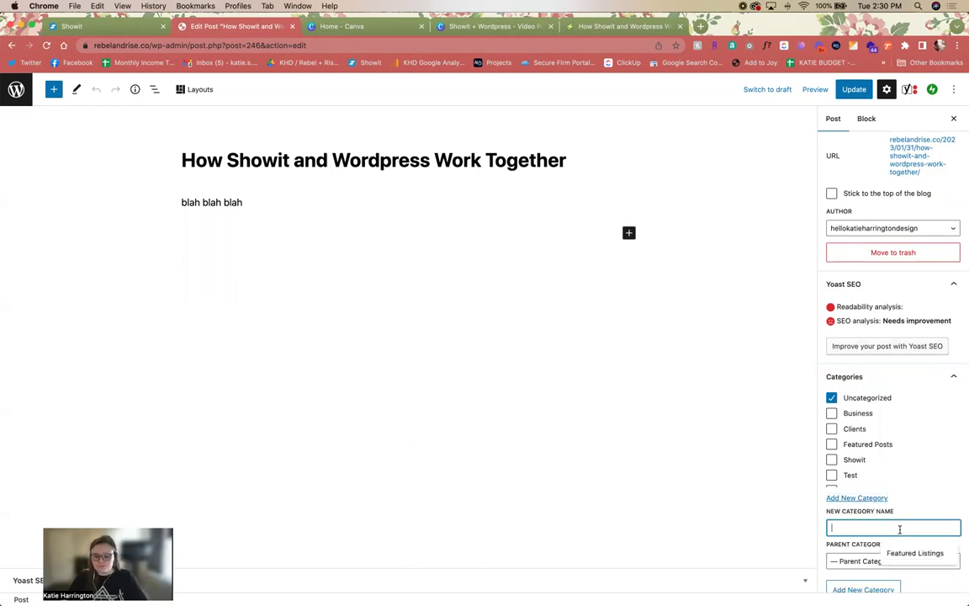
text(Podcast)
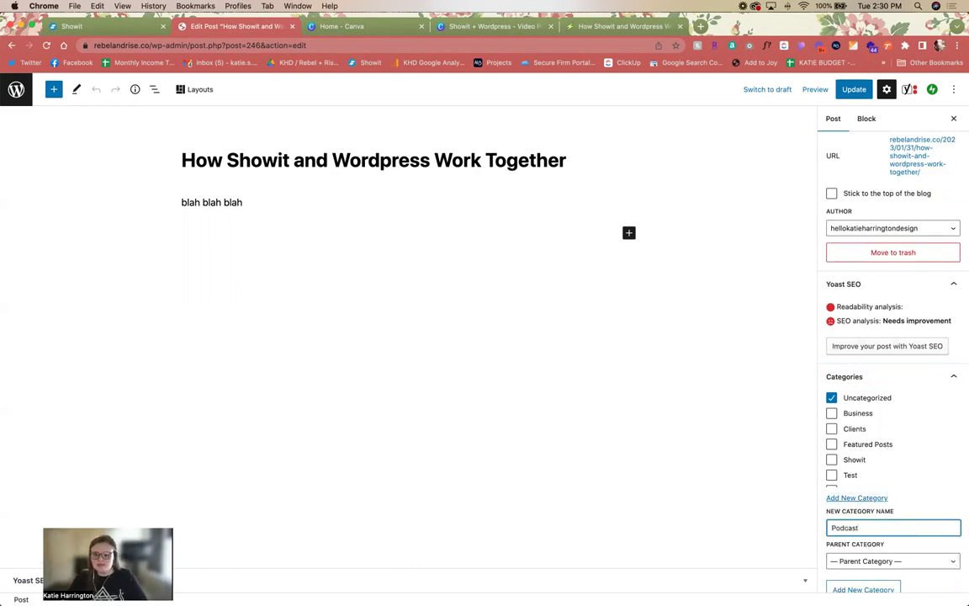
scroll(925, 504, down, 2)
click(860, 496)
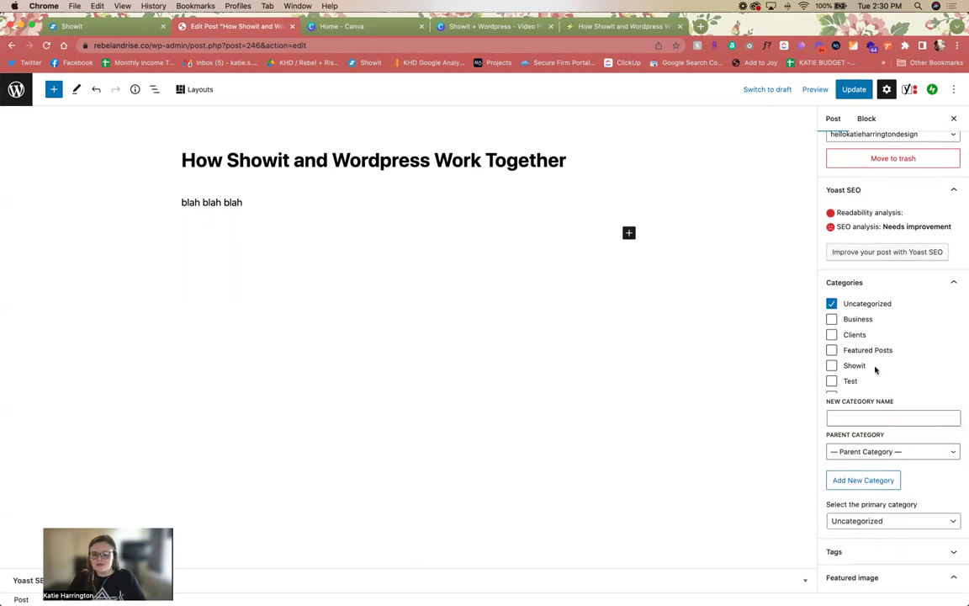
Step: Swap Uncategorized for Business and Showit, update the post, and reload the live post
scroll(875, 368, up, 3)
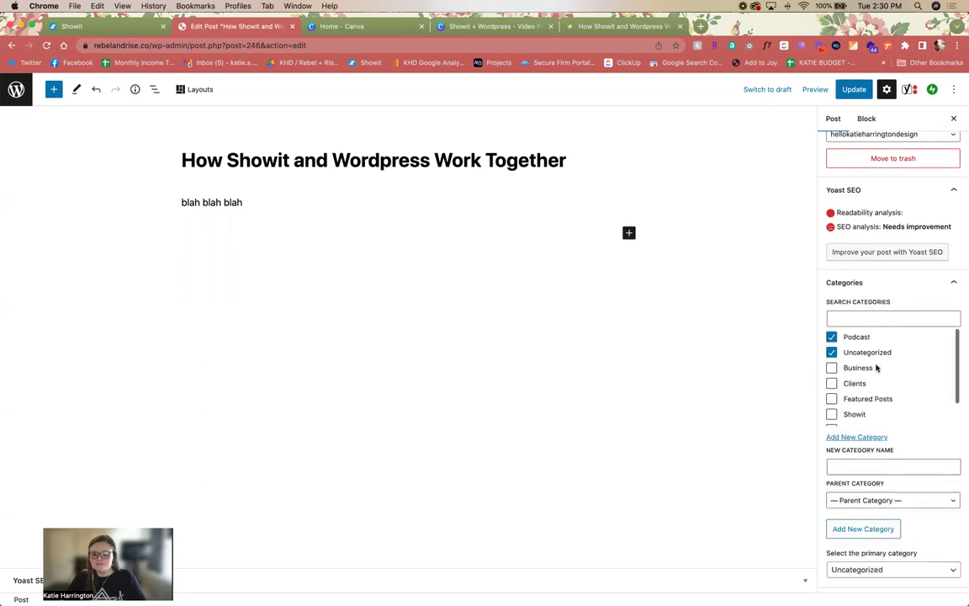
click(831, 351)
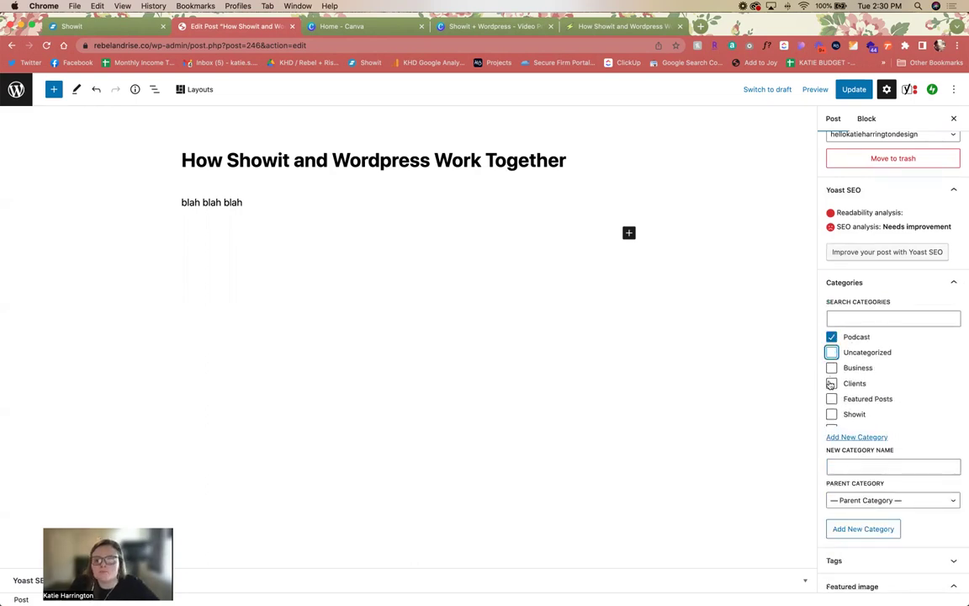
click(831, 367)
click(831, 413)
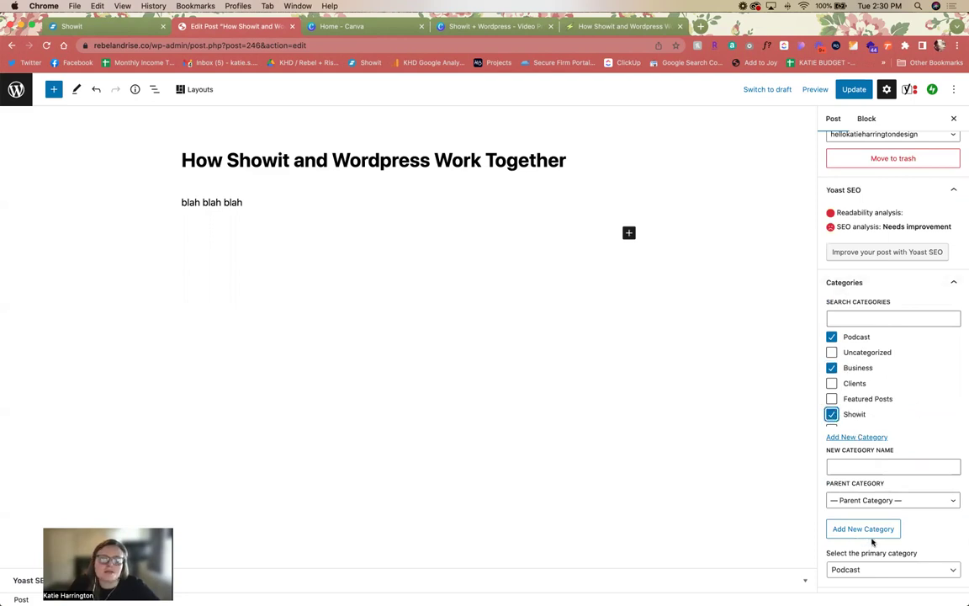
click(853, 89)
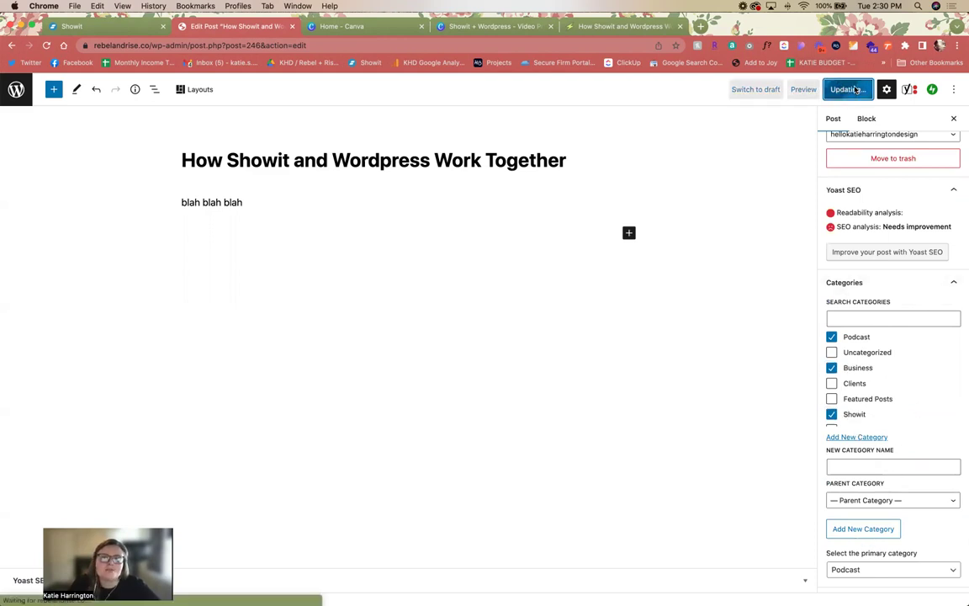
click(587, 32)
click(46, 46)
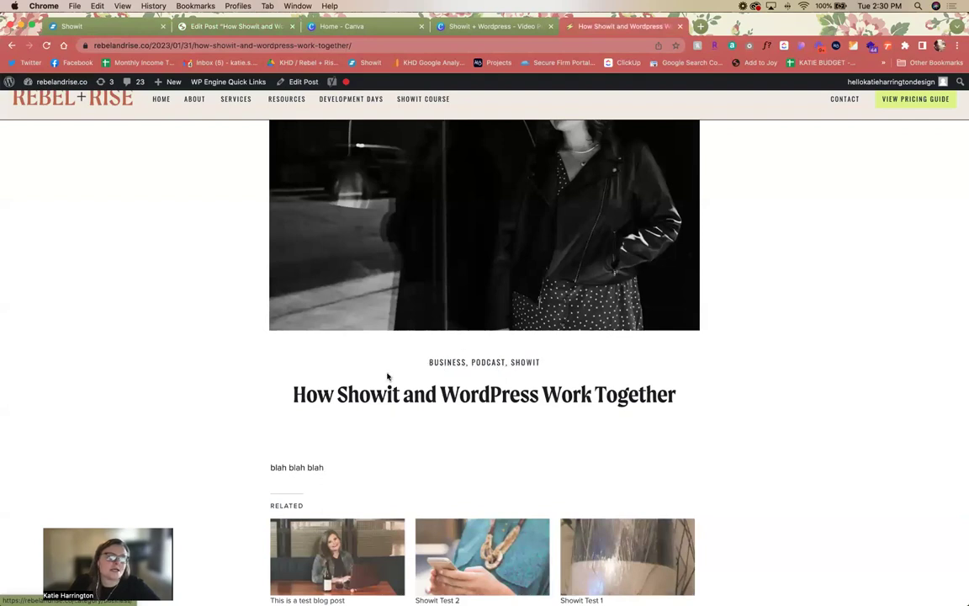
Step: View the Showit category archive, then return to the post and the Showit OldBlog template
click(531, 368)
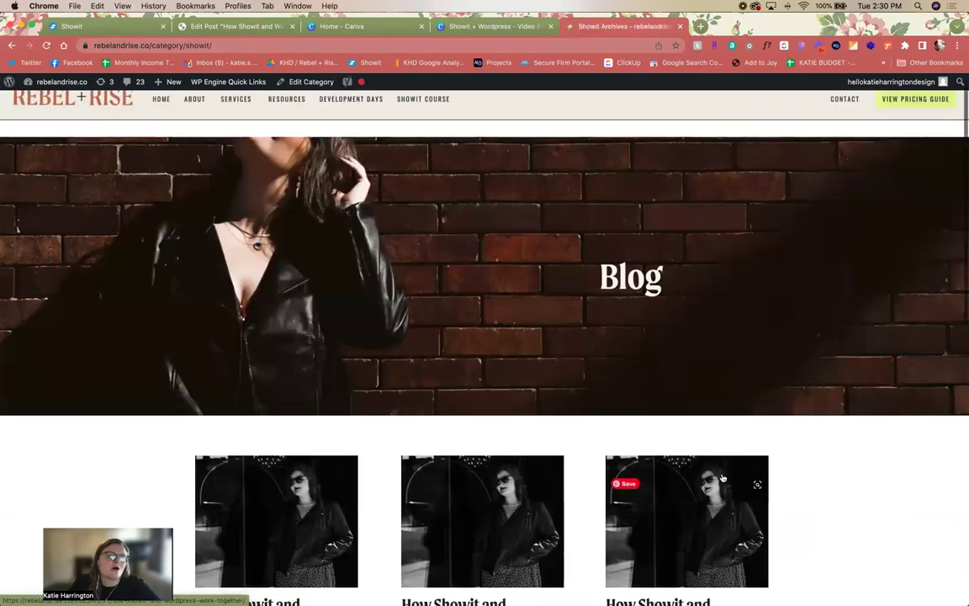
scroll(548, 383, down, 5)
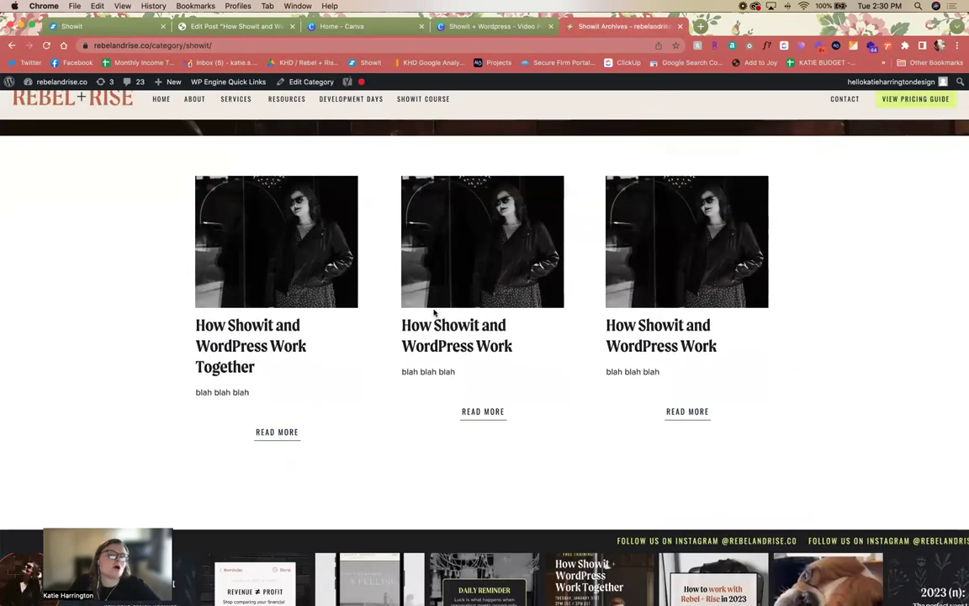
drag(159, 45, 238, 46)
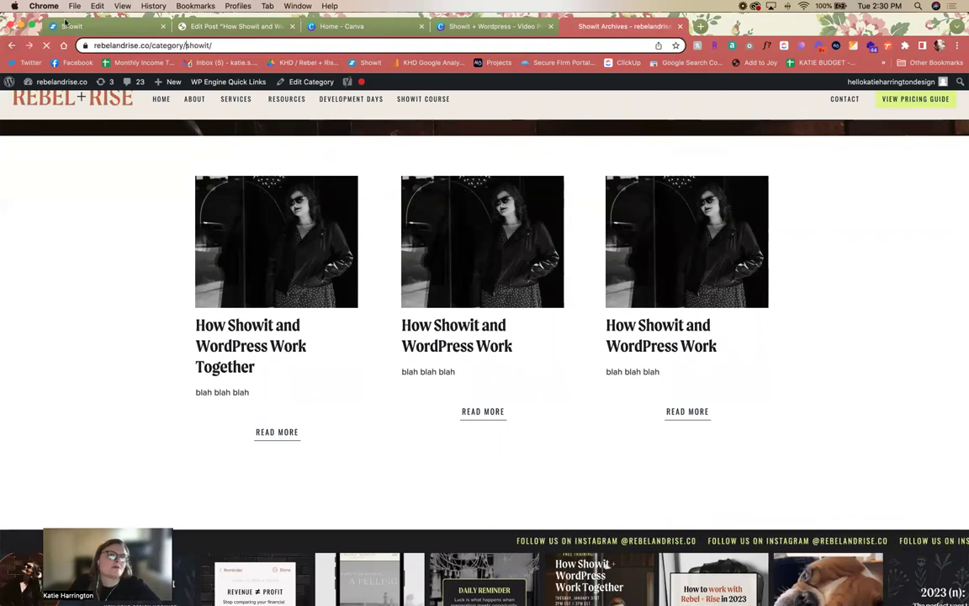
click(11, 45)
click(71, 26)
click(28, 231)
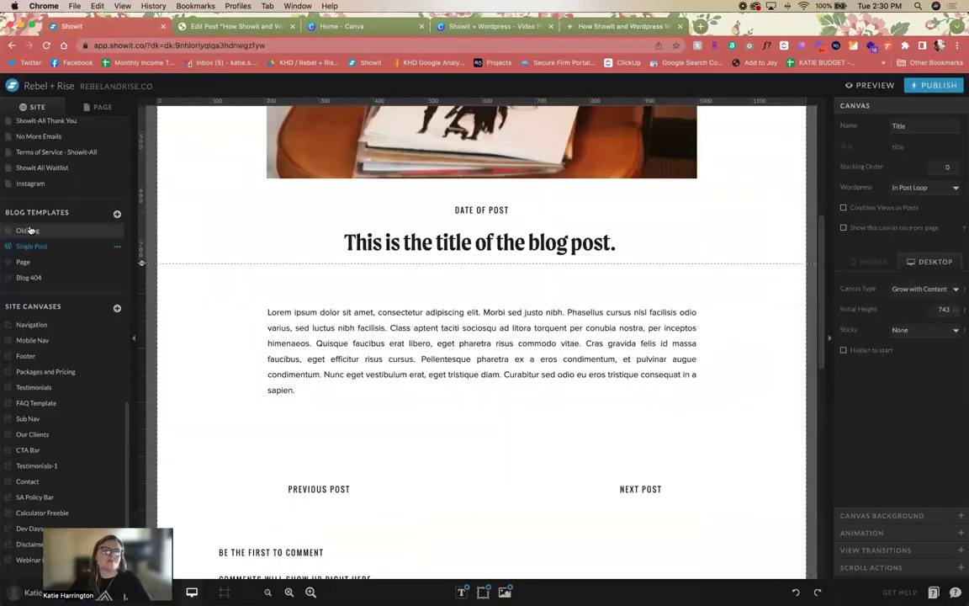
Step: Delete the middle and right post columns from the OldBlog post list
scroll(454, 340, down, 2)
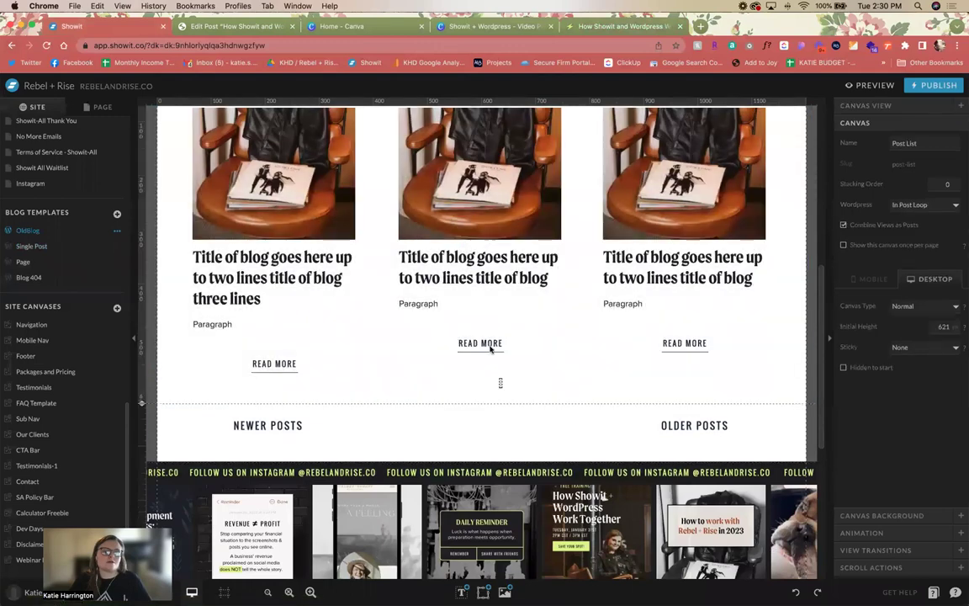
click(471, 342)
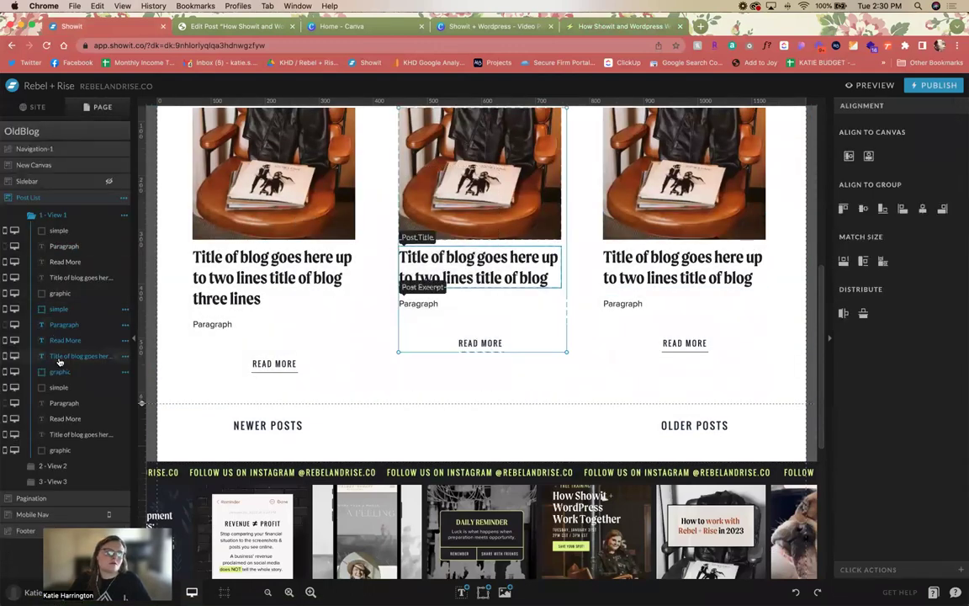
key(Delete)
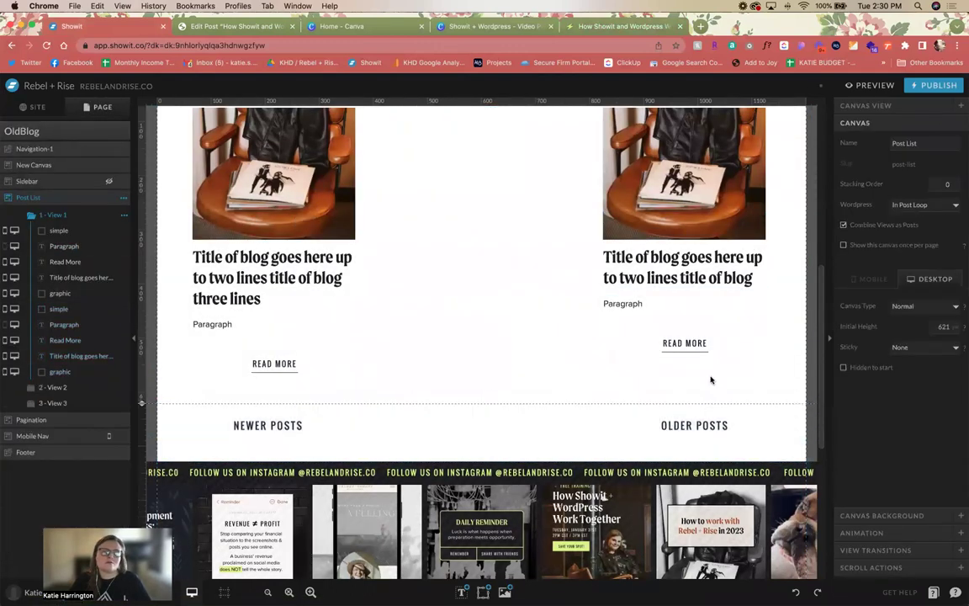
click(641, 342)
drag(69, 379, 67, 383)
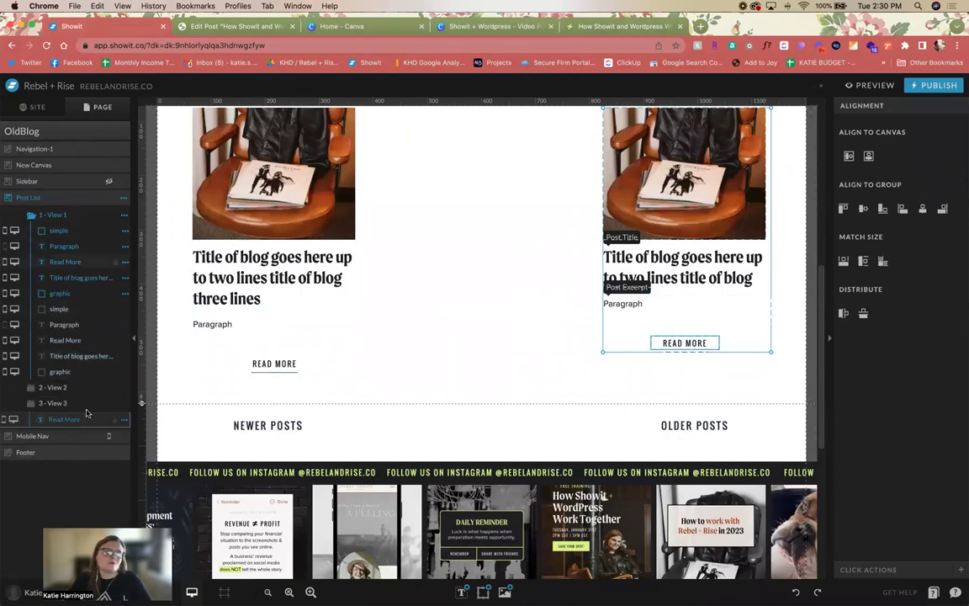
key(Delete)
Step: Publish the site to rebelandrise.co and switch to the live blog post
click(933, 85)
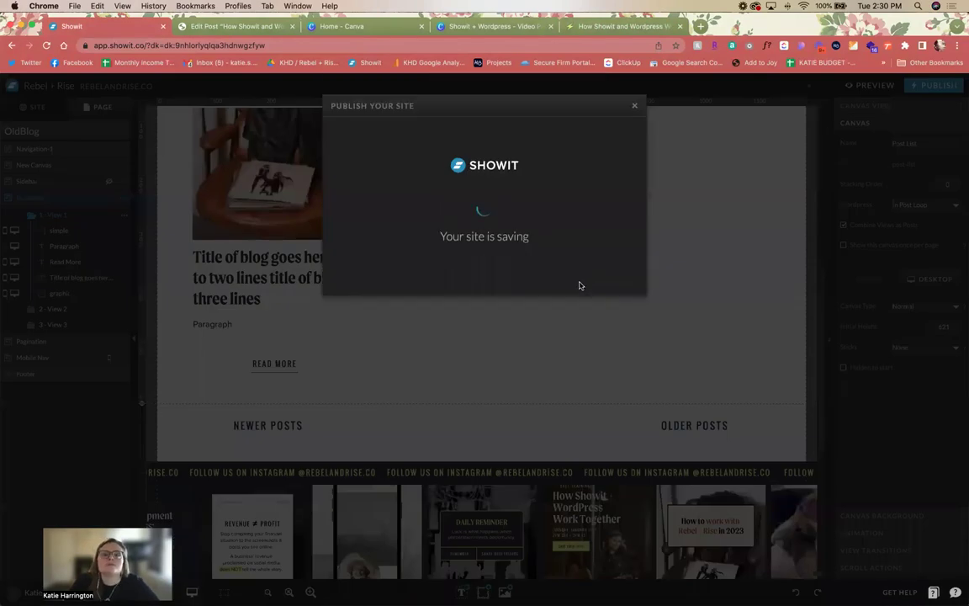
click(601, 279)
click(604, 26)
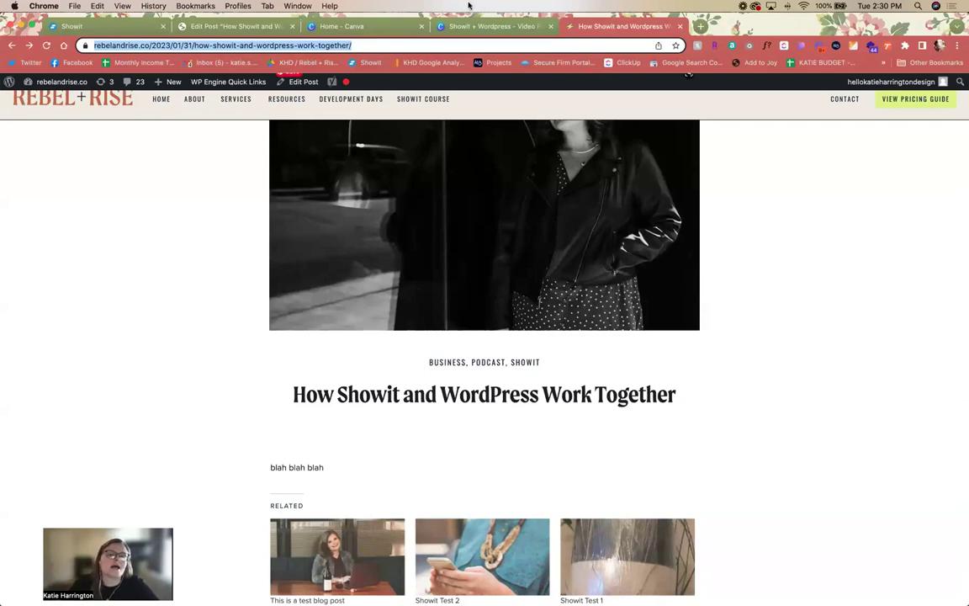
Step: Uncheck Showit on the post, keeping Podcast and Business checked, then return to the Showit editor
click(197, 27)
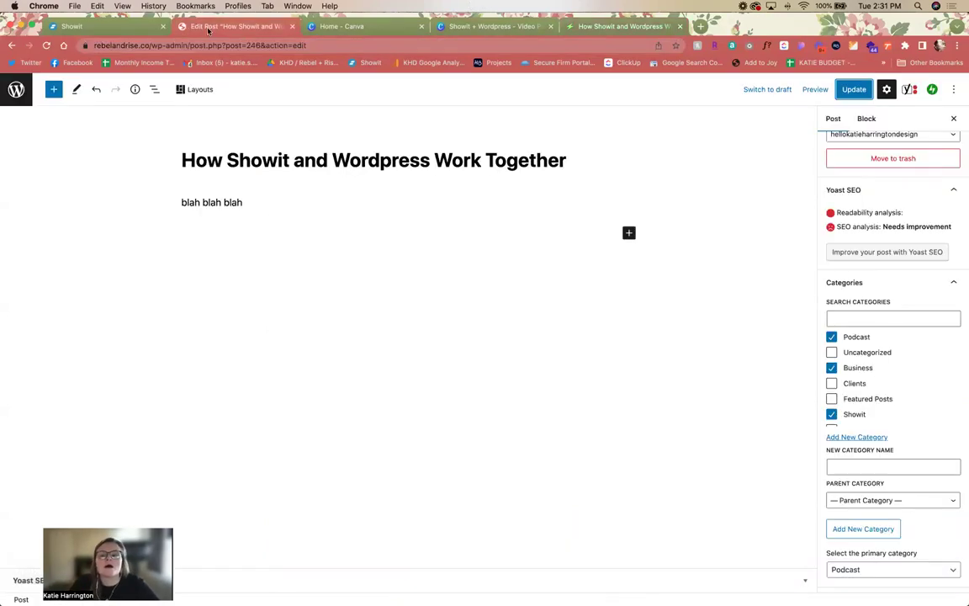
scroll(912, 361, down, 2)
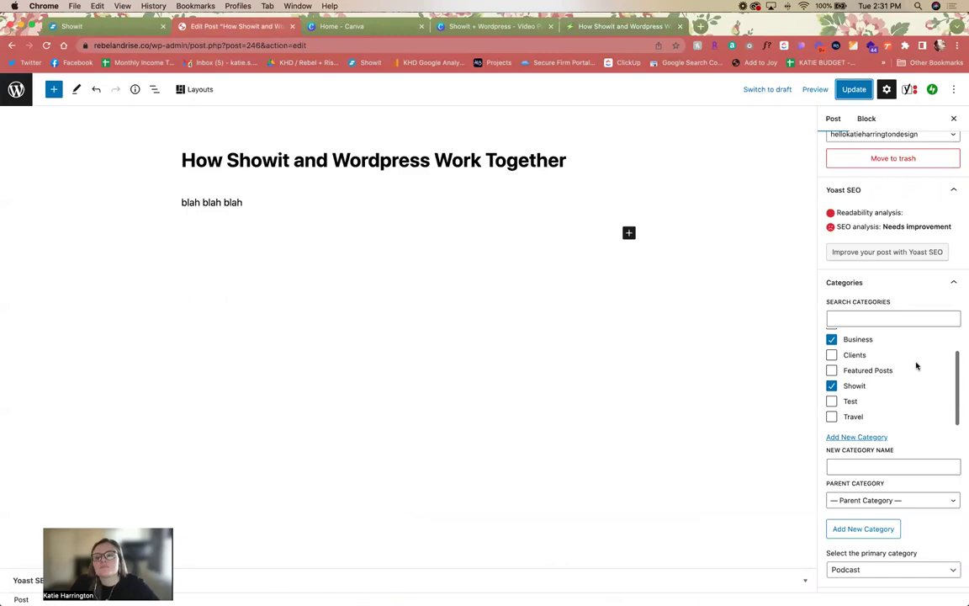
click(851, 385)
click(855, 339)
scroll(873, 399, up, 1)
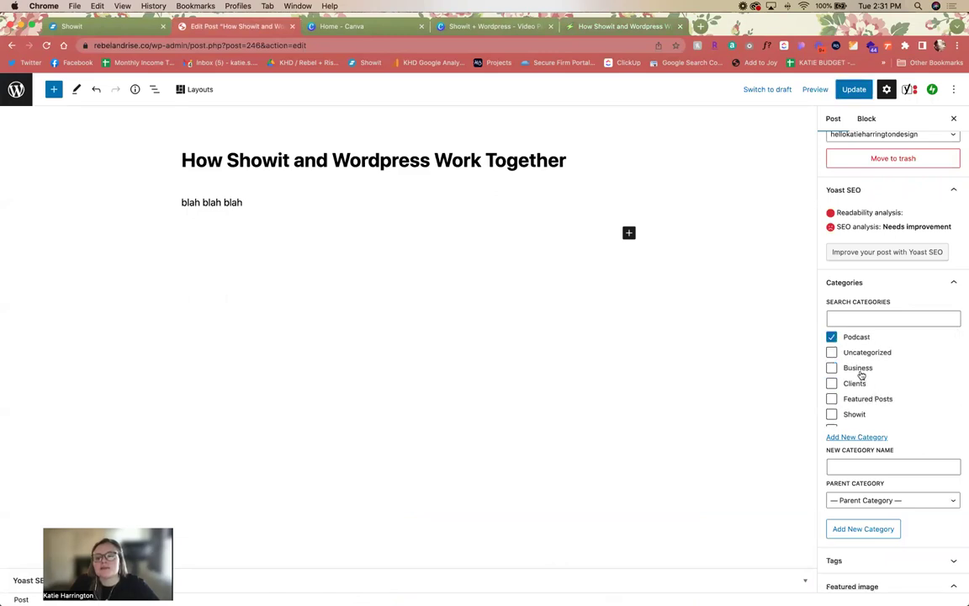
click(858, 370)
scroll(928, 406, down, 2)
scroll(925, 407, up, 2)
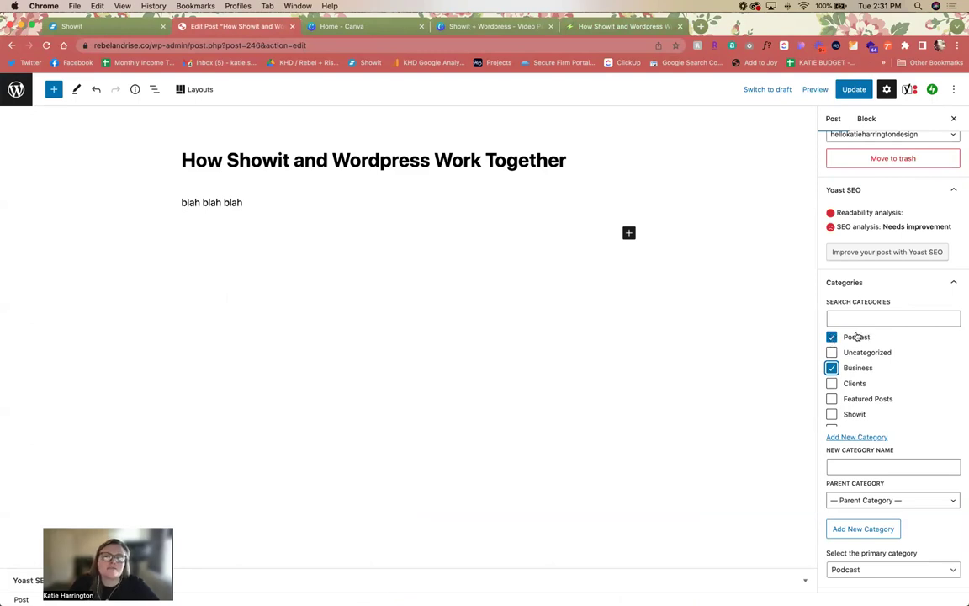
scroll(905, 367, down, 2)
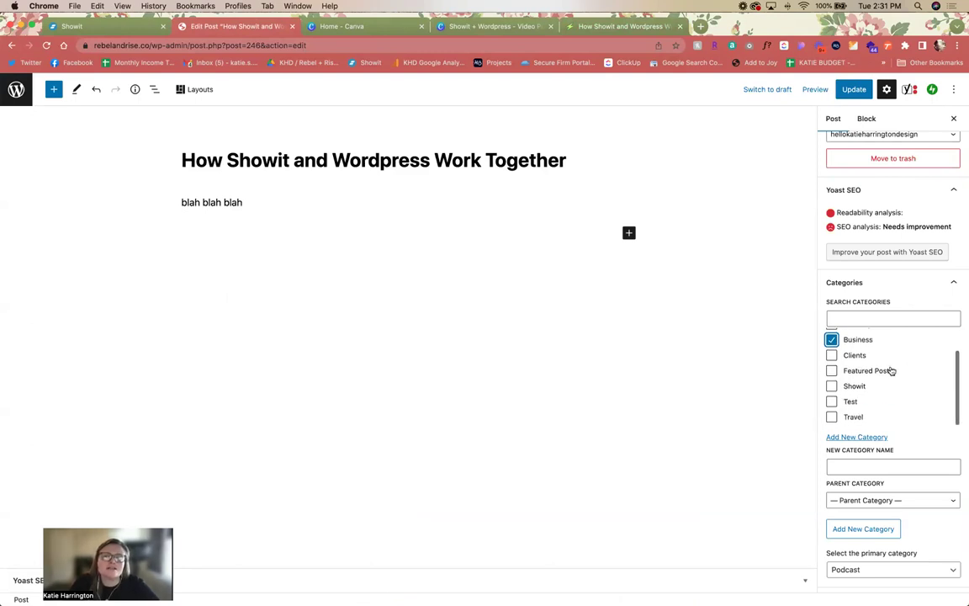
scroll(889, 370, up, 2)
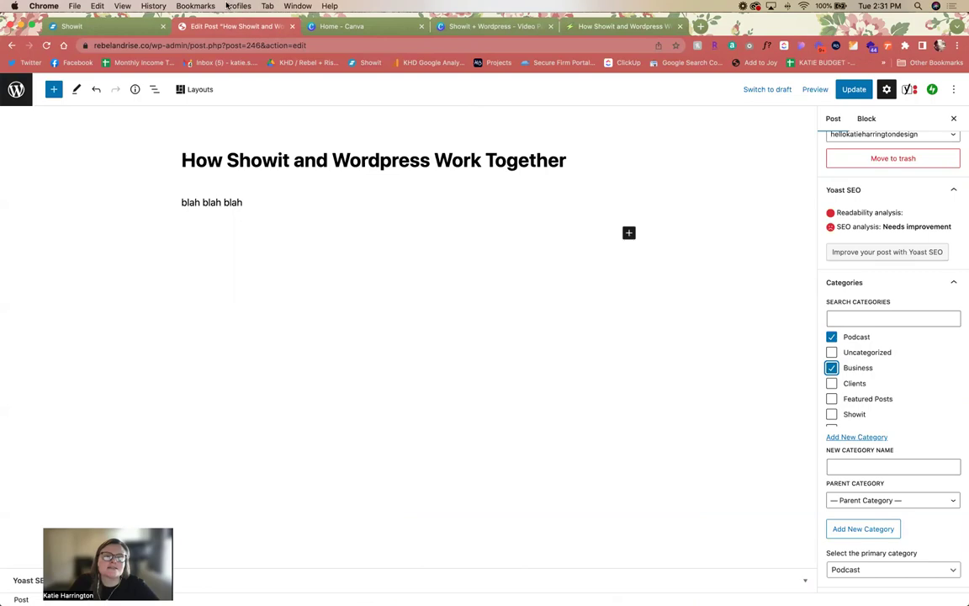
click(123, 28)
click(497, 276)
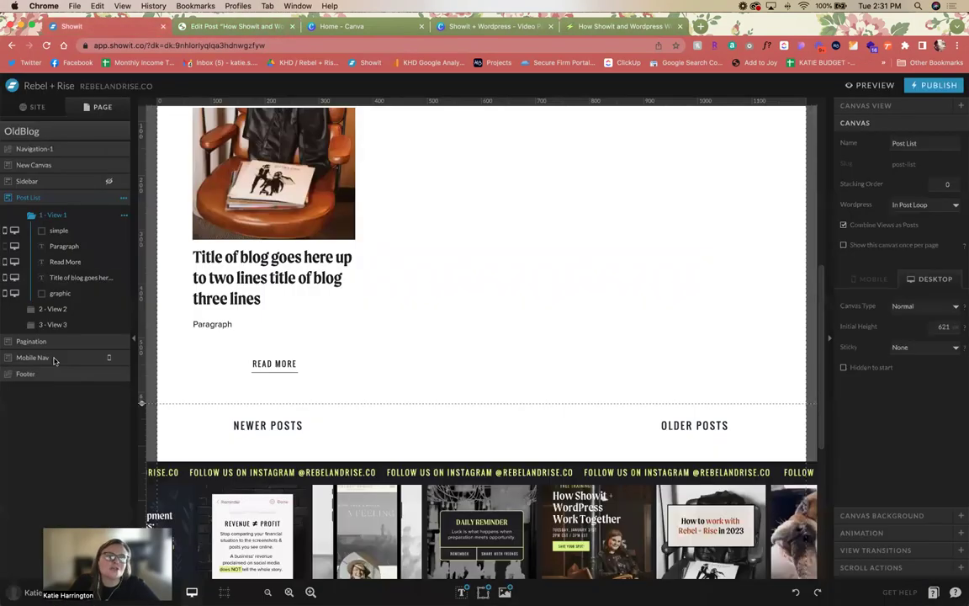
Step: Set the Single Post DATE OF POST text's placeholder to Post Top Category
click(37, 107)
scroll(43, 239, down, 10)
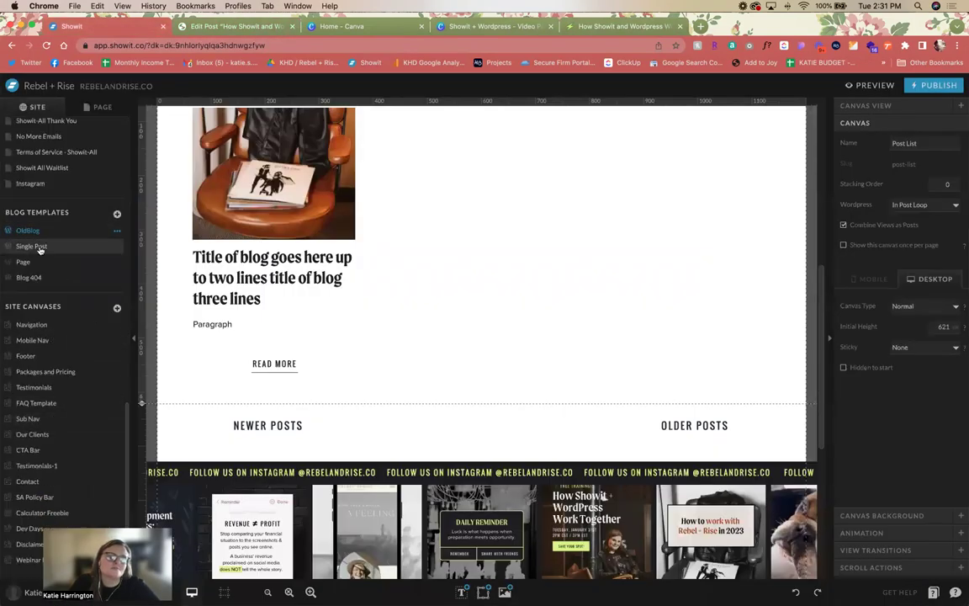
click(33, 246)
scroll(522, 314, up, 3)
click(481, 244)
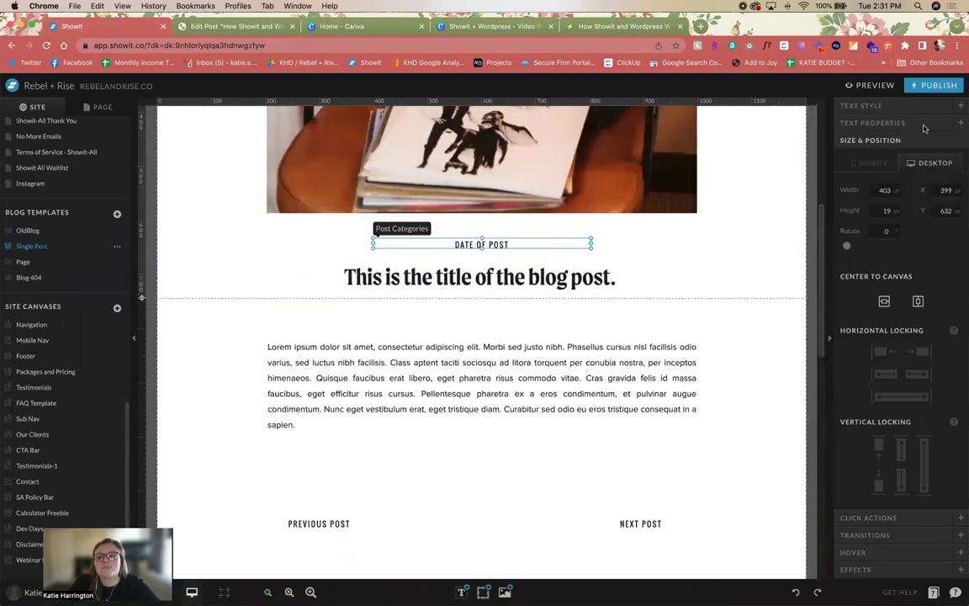
click(871, 123)
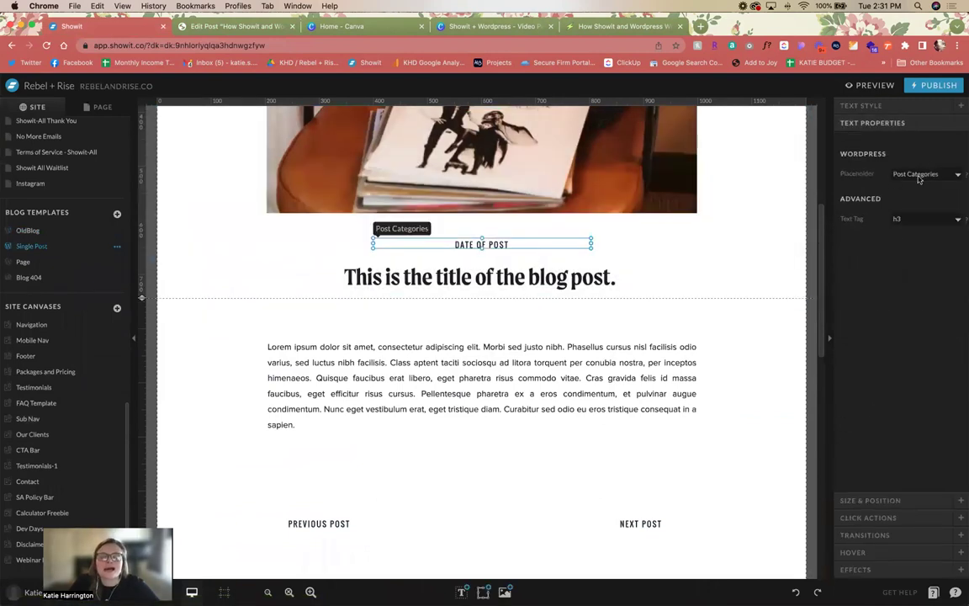
click(932, 175)
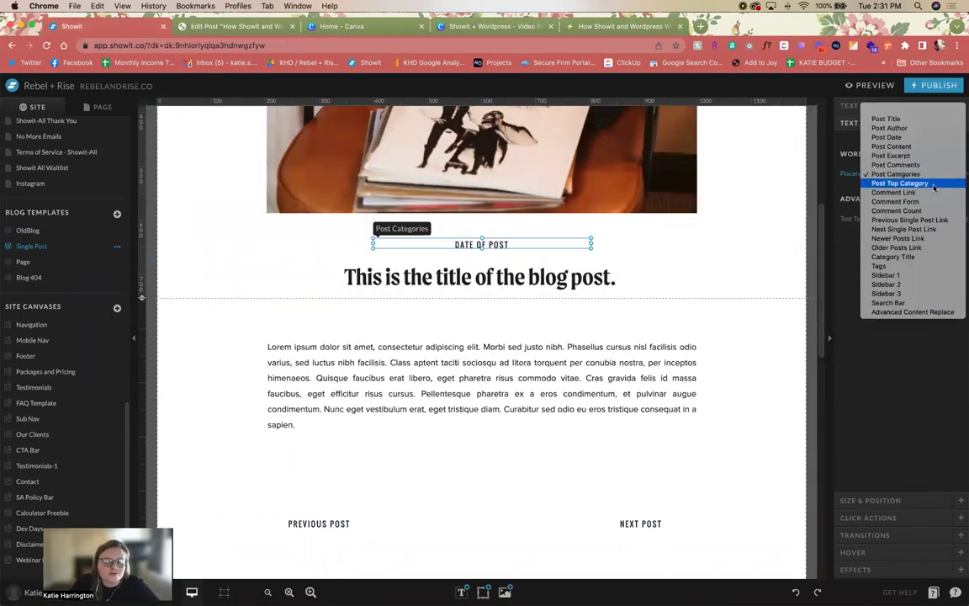
click(932, 183)
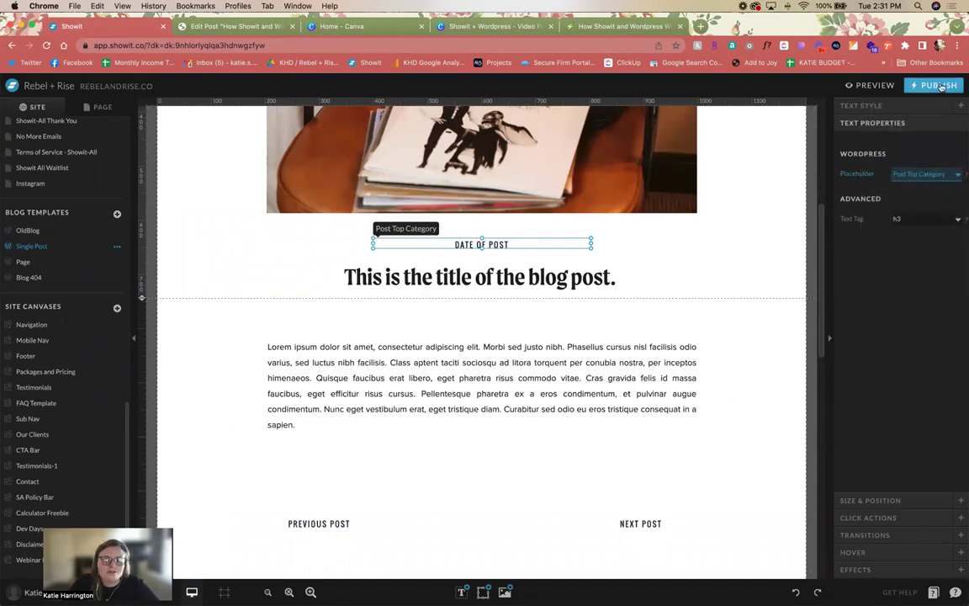
Step: Publish the site to rebelandrise.co and switch to the live blog post
click(942, 85)
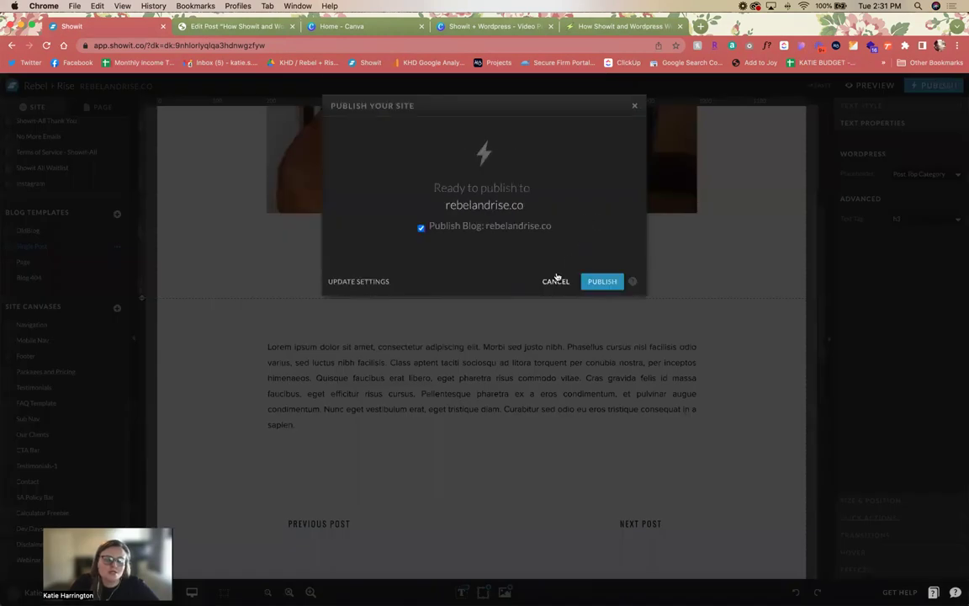
click(602, 282)
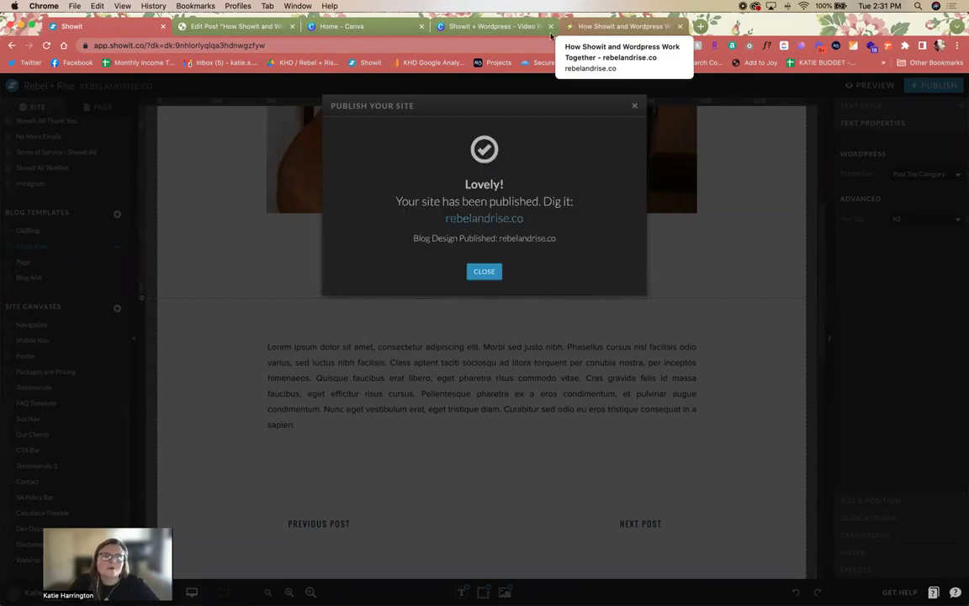
click(552, 33)
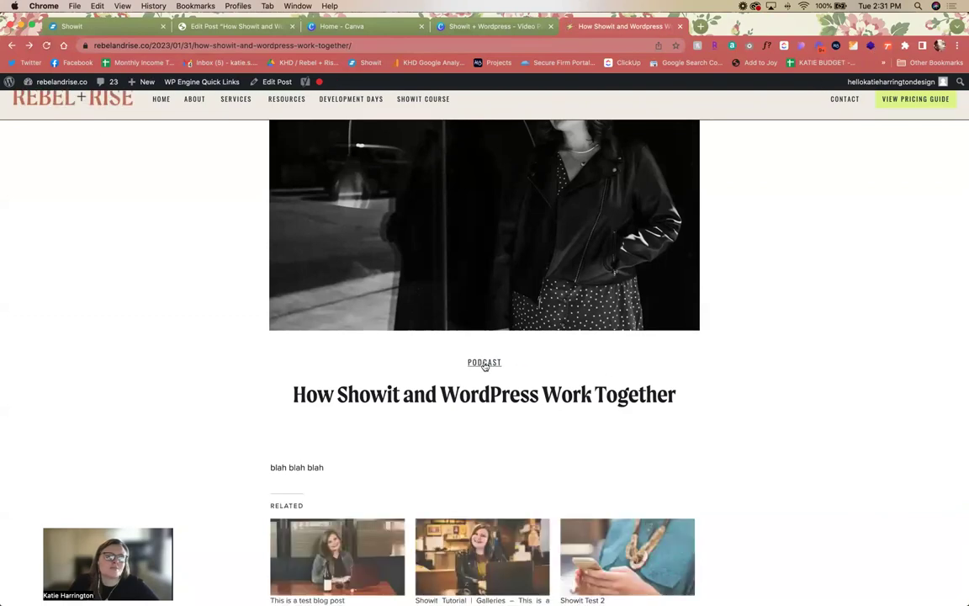
Step: In the post editor, choose Podcast as the parent category and keep Podcast as primary category
click(496, 30)
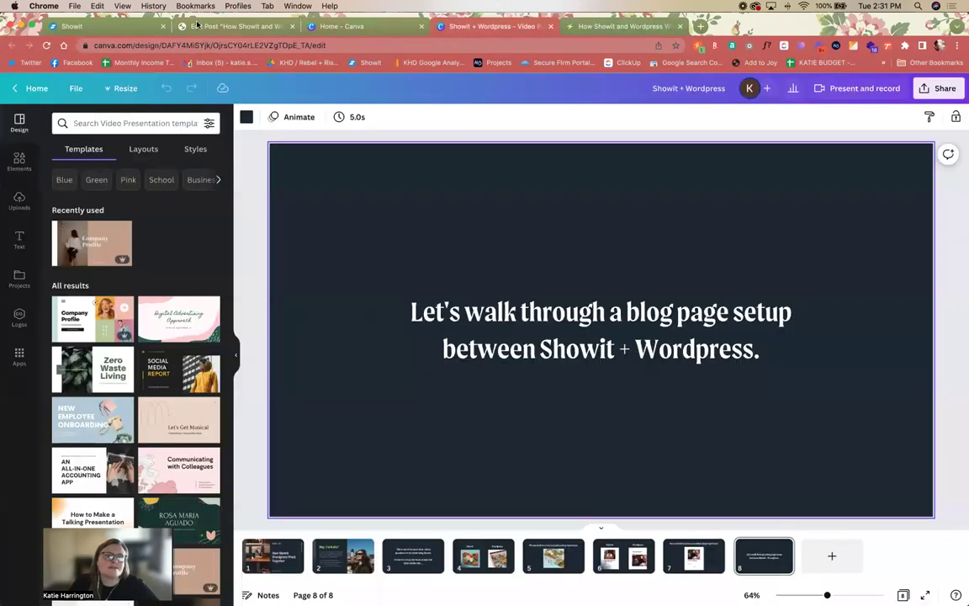
key(super+2)
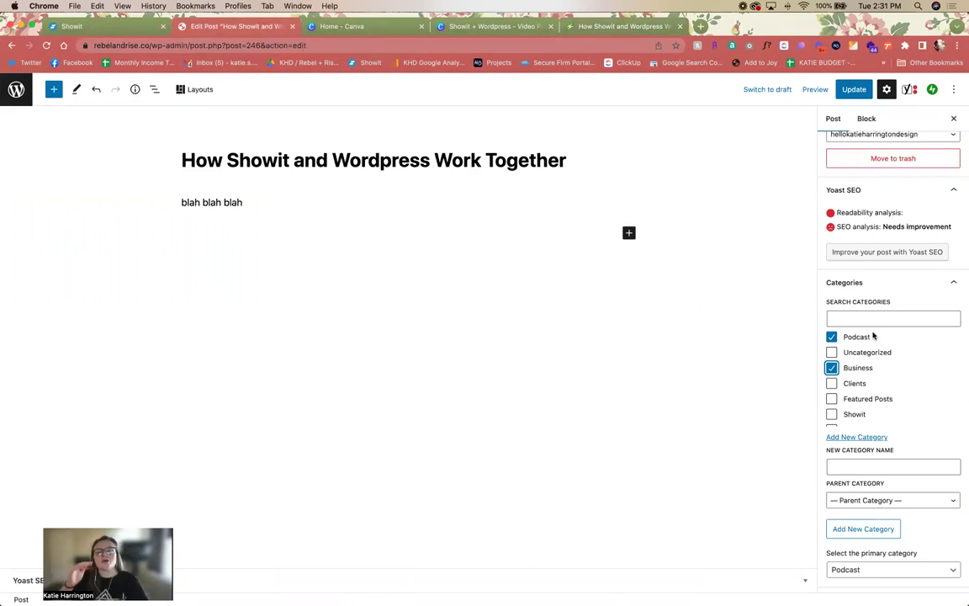
scroll(900, 357, down, 2)
scroll(900, 357, up, 2)
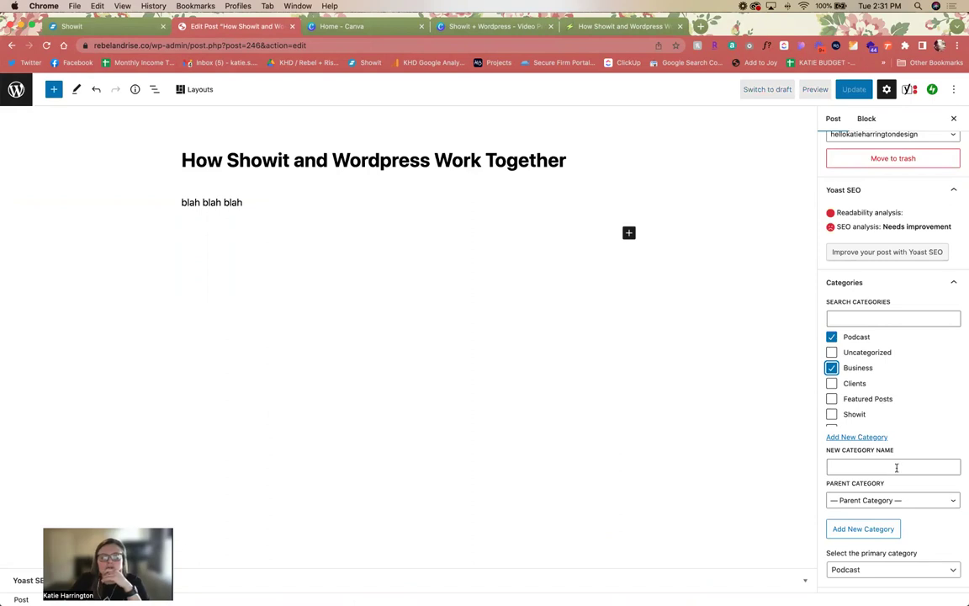
scroll(897, 471, down, 1)
click(915, 487)
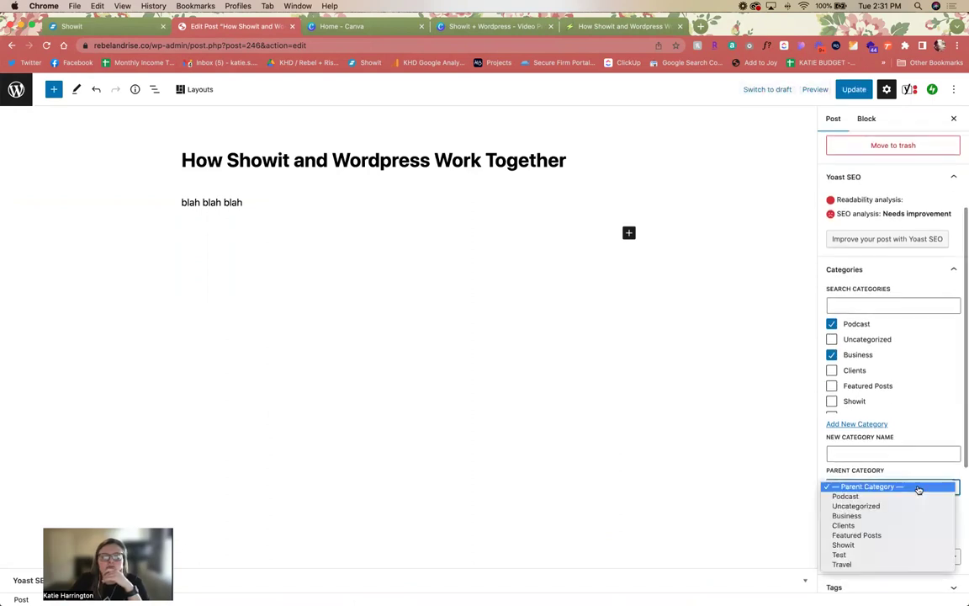
click(919, 495)
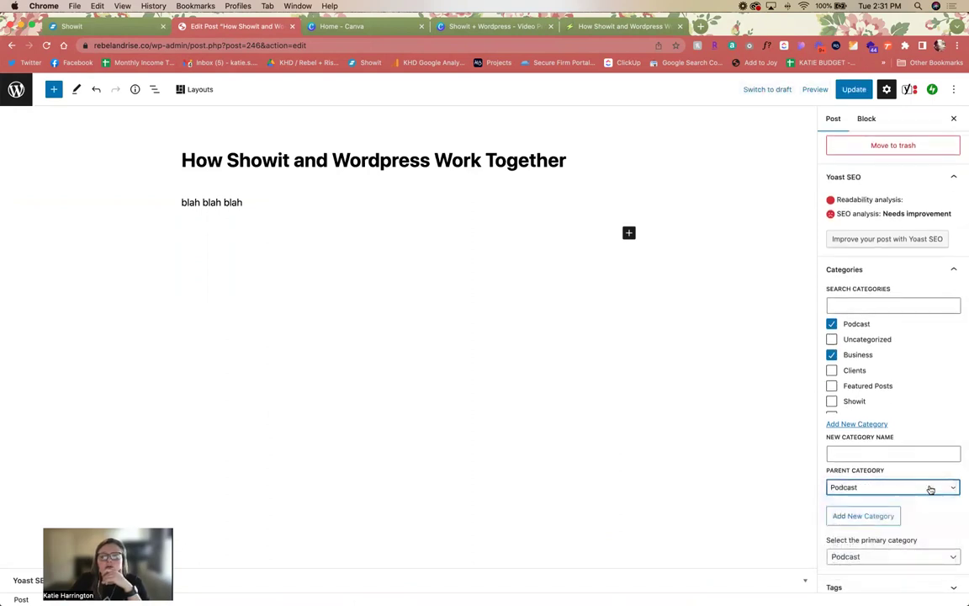
scroll(930, 489, down, 2)
click(868, 477)
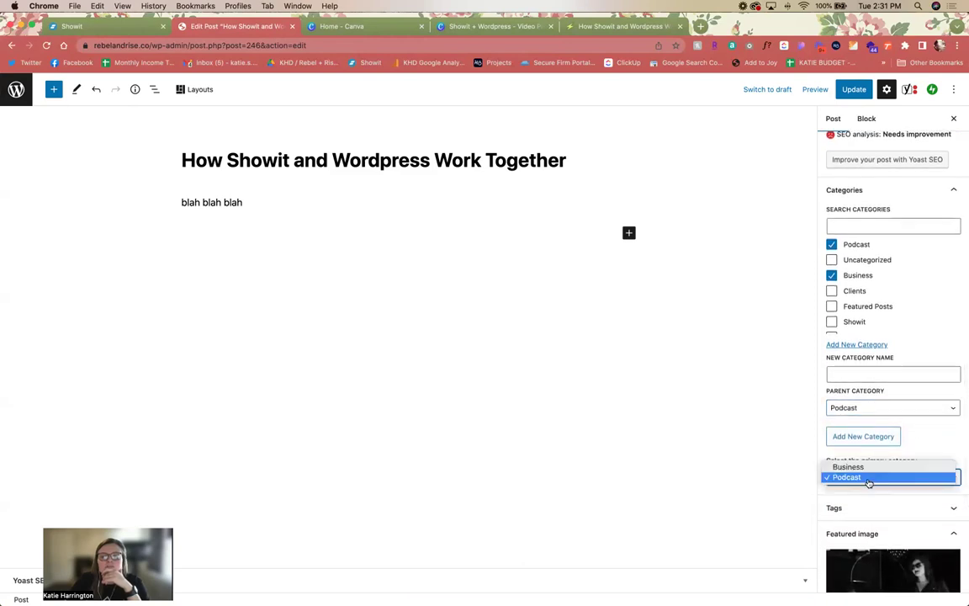
click(868, 478)
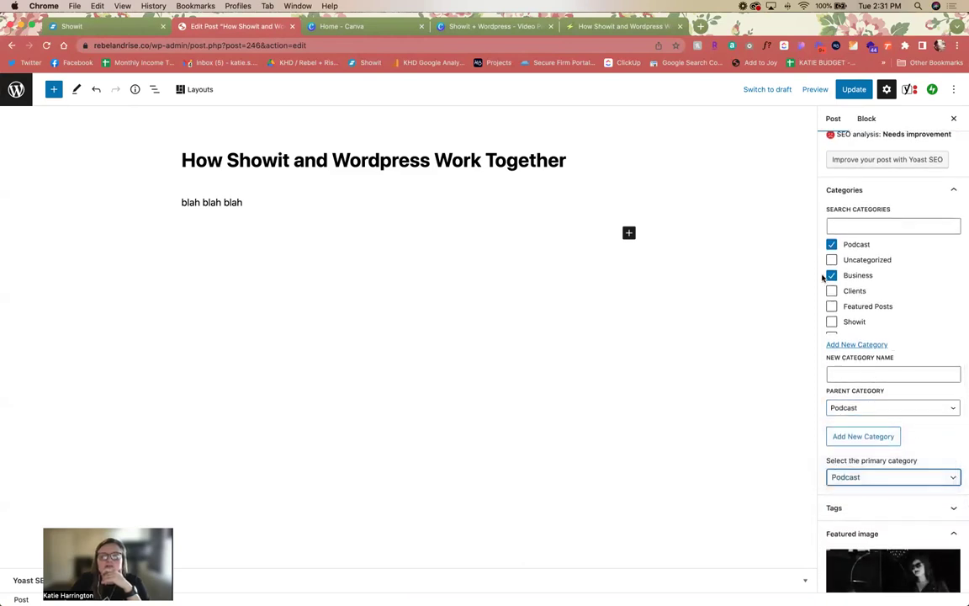
Step: Leave only Podcast checked, then exit the editor without saving the changes
click(830, 244)
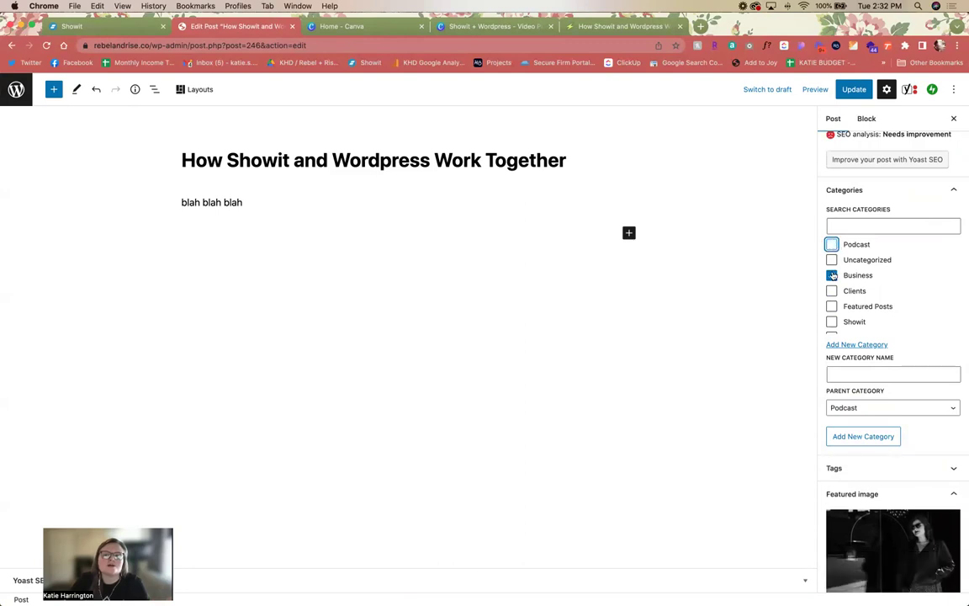
click(832, 275)
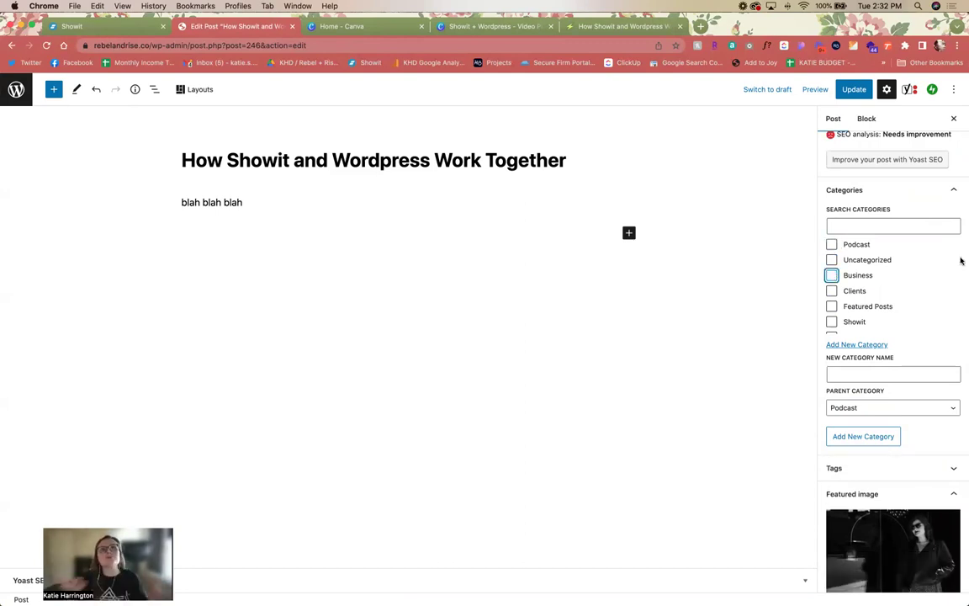
click(832, 244)
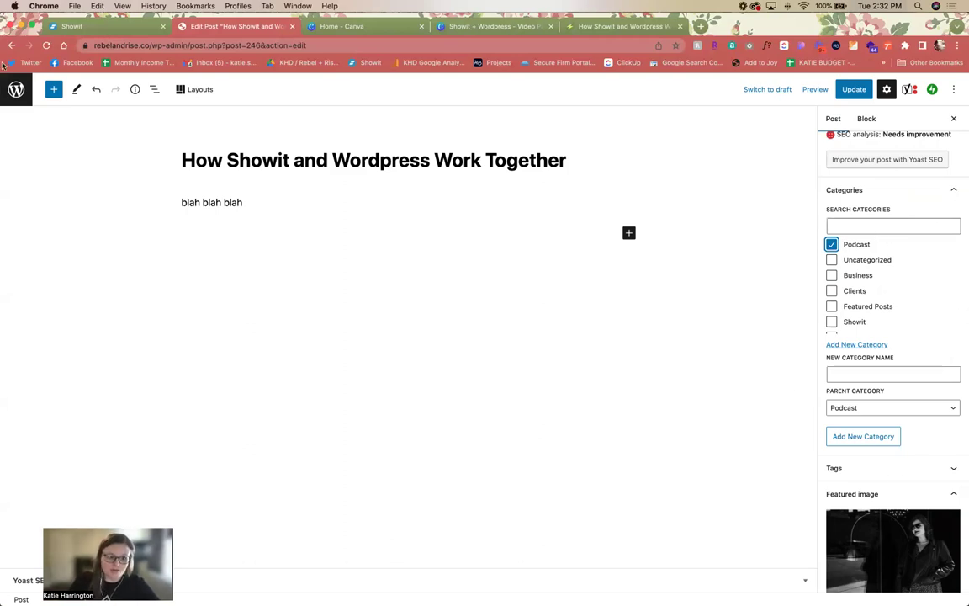
click(11, 96)
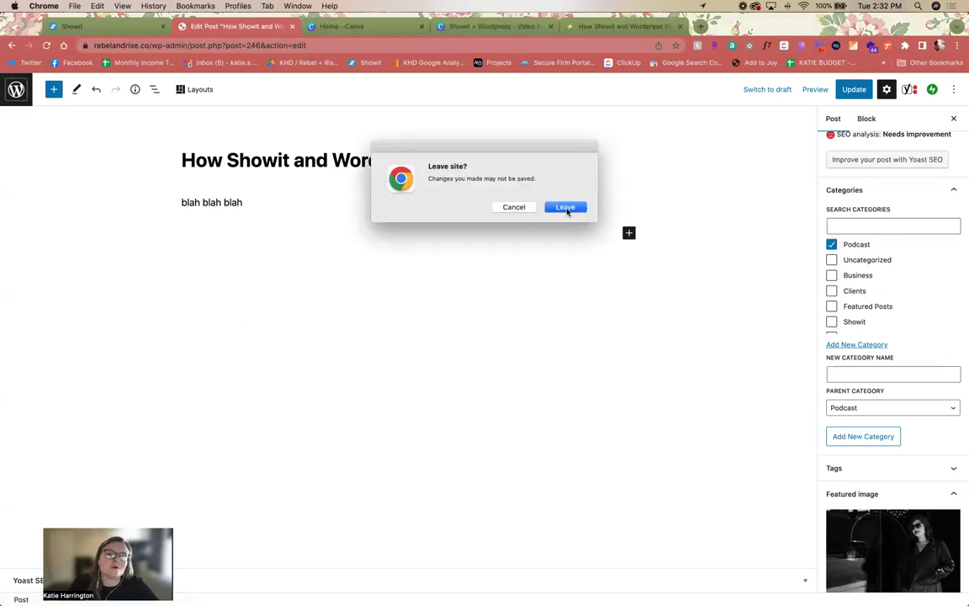
click(564, 206)
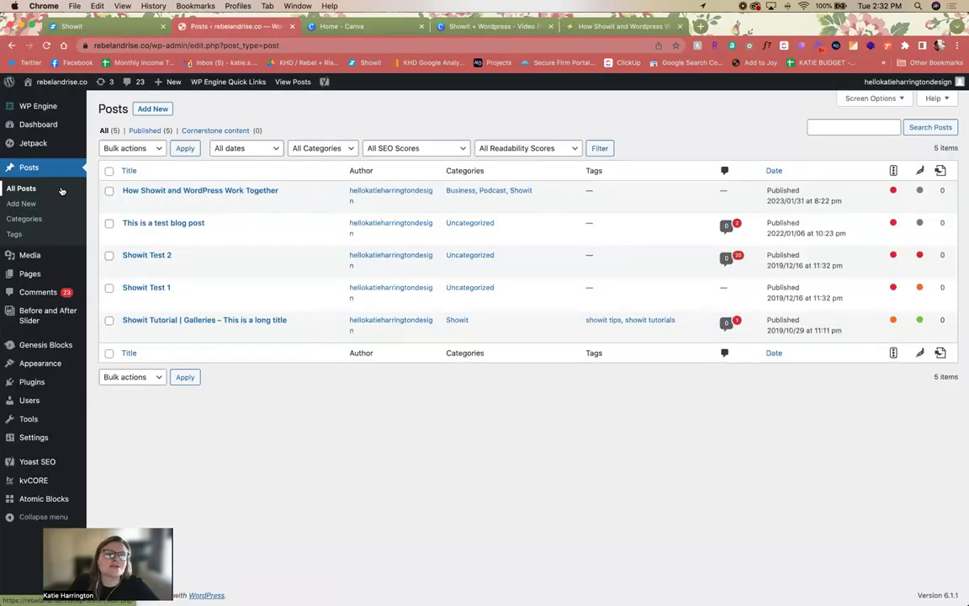
Step: Make Podcast the parent of the Business category, then go to the Dashboard
click(15, 222)
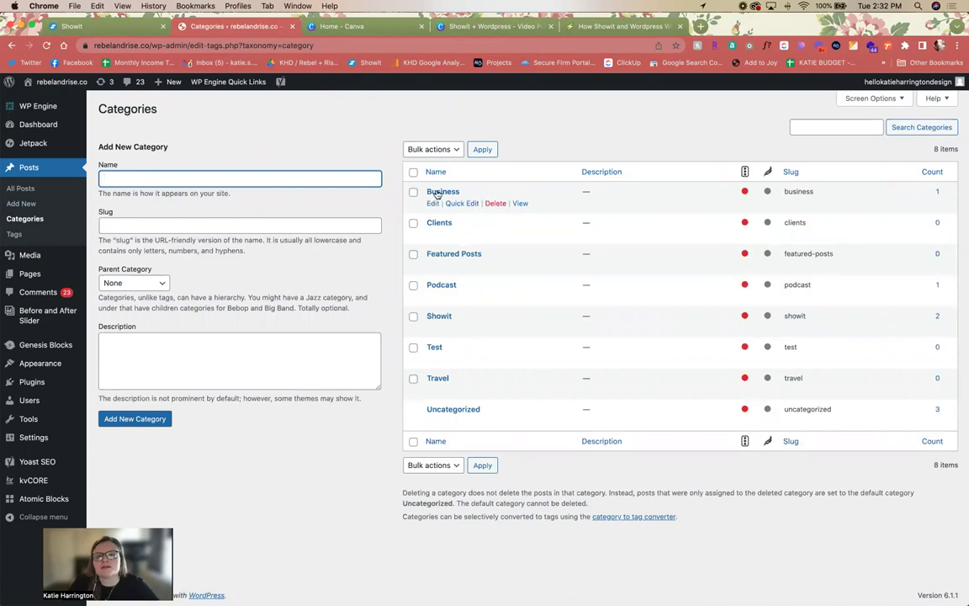
click(433, 204)
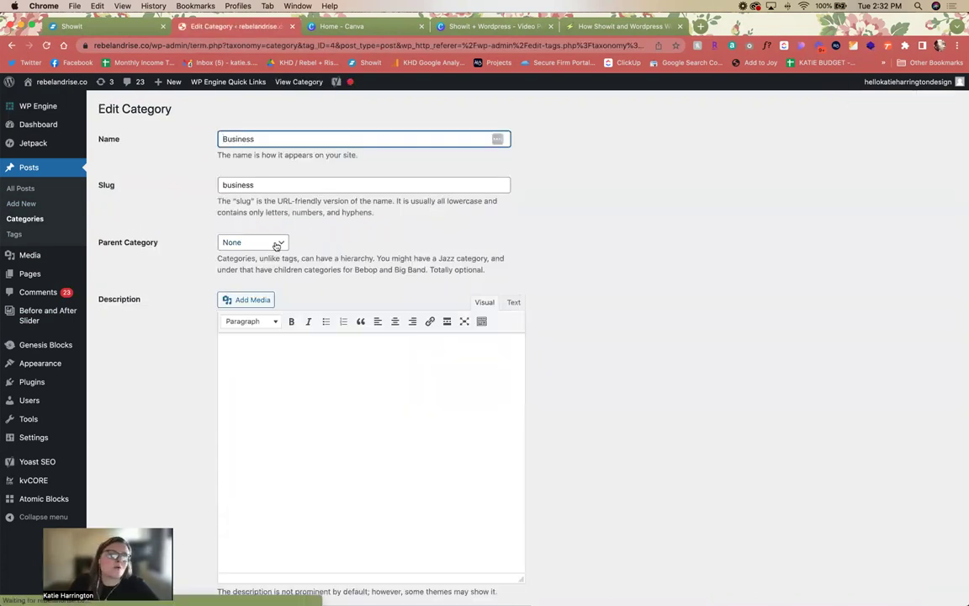
click(276, 246)
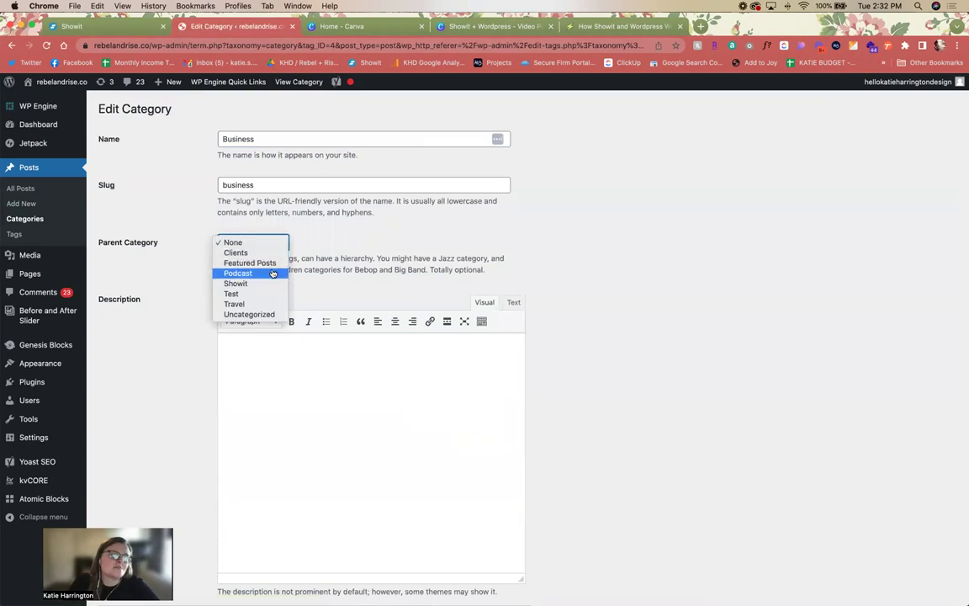
click(273, 274)
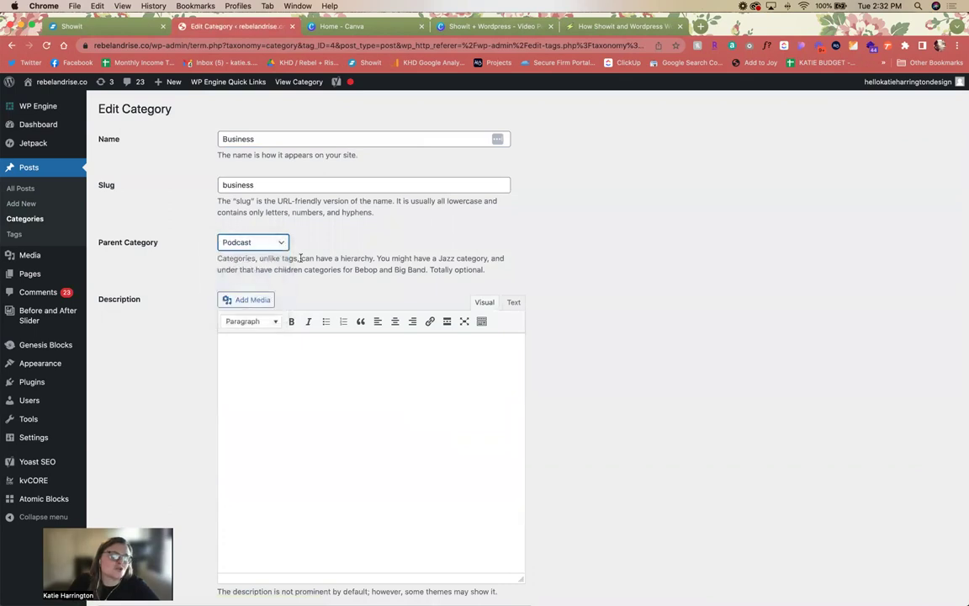
click(343, 239)
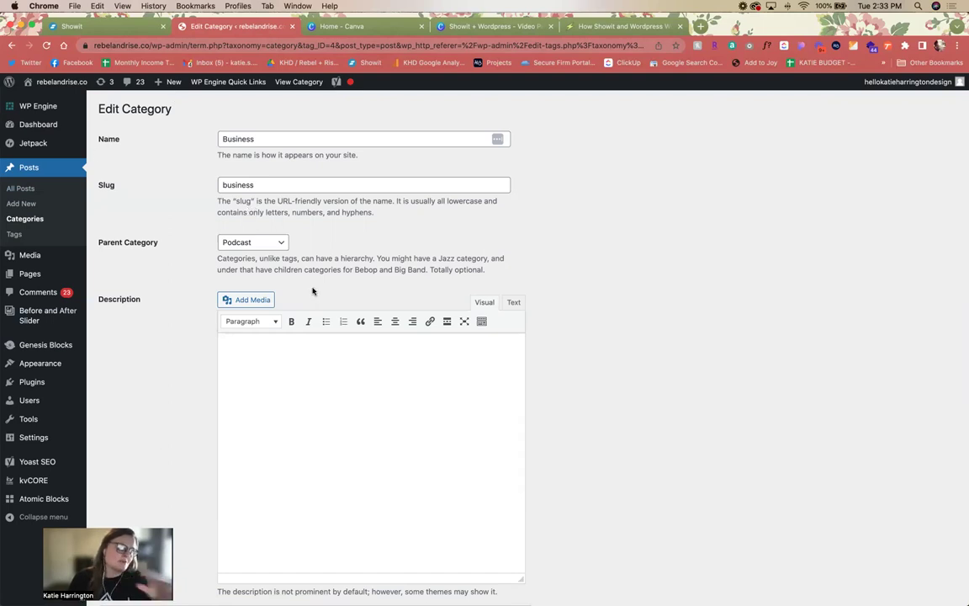
click(52, 125)
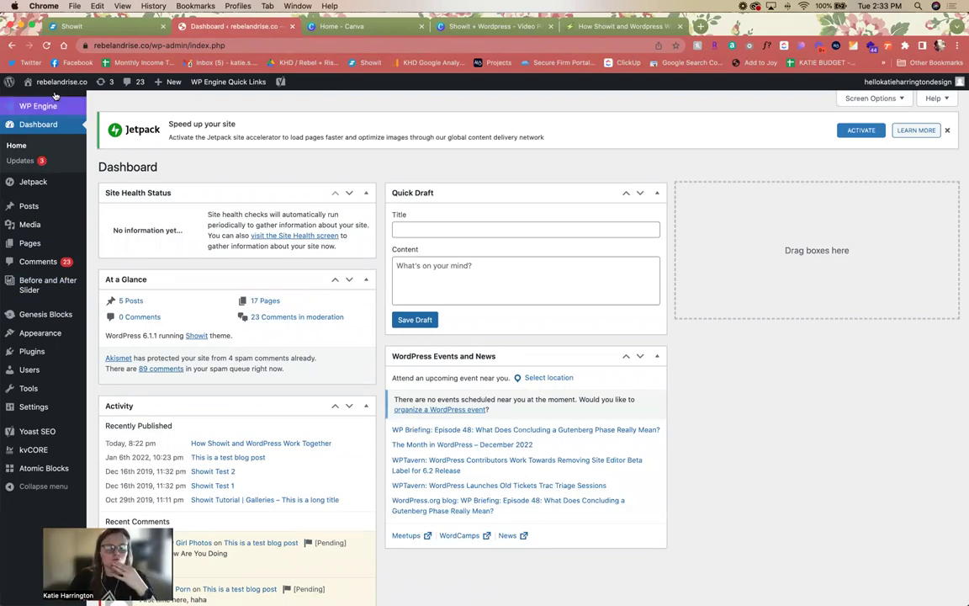
Step: Reopen the How Showit and Wordpress Work Together post to check its Business, Podcast and Showit categories
click(479, 26)
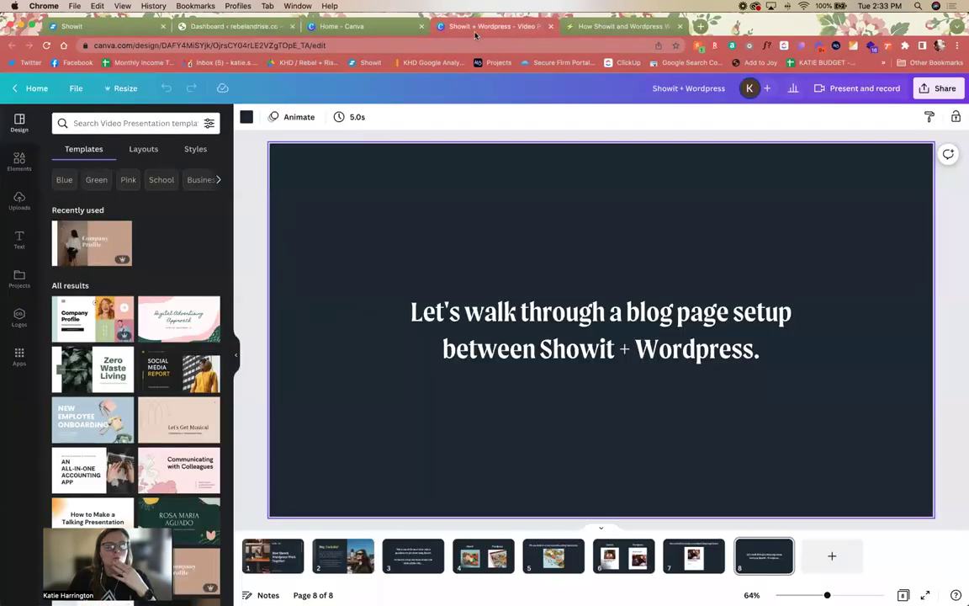
click(239, 28)
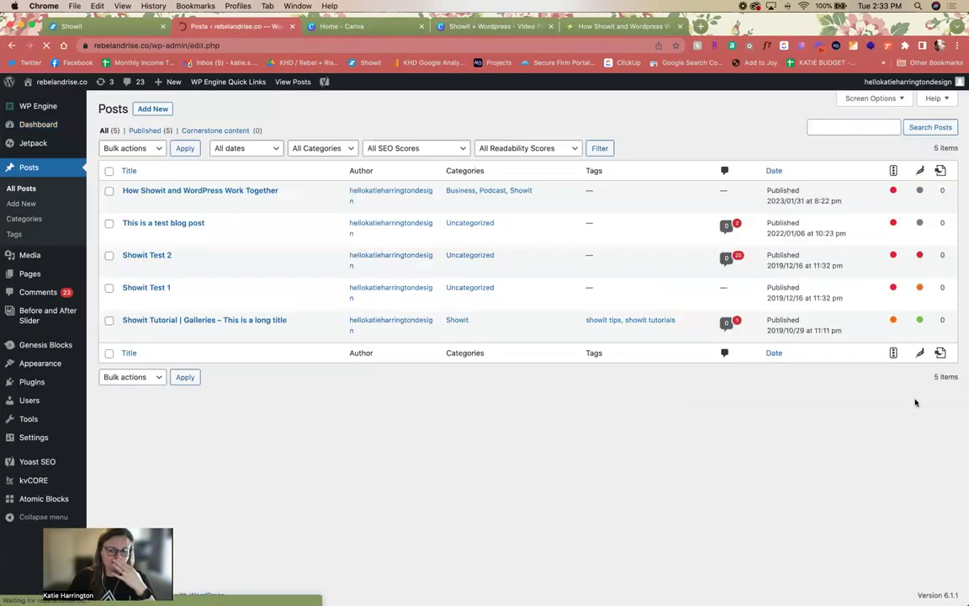
click(180, 191)
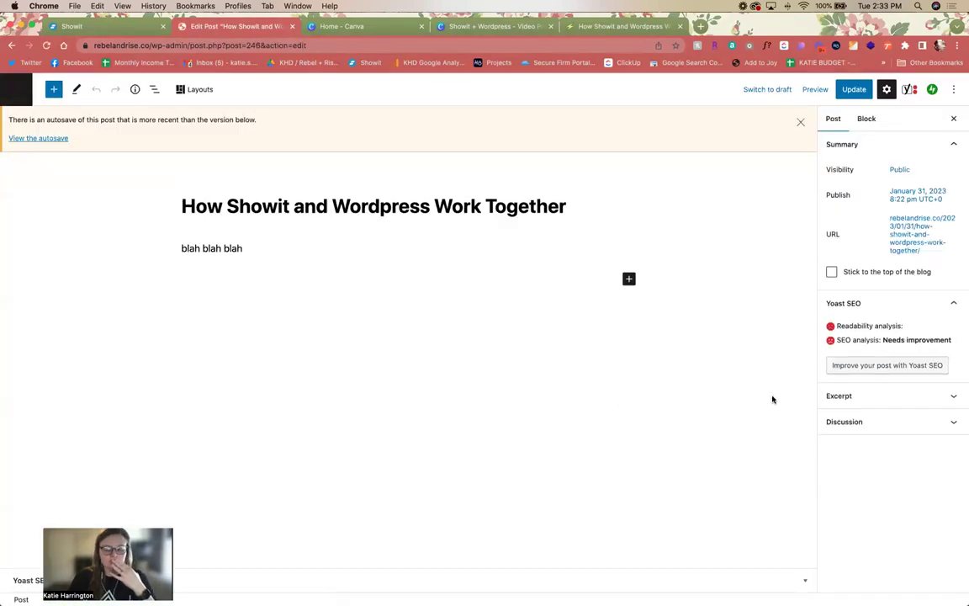
click(900, 465)
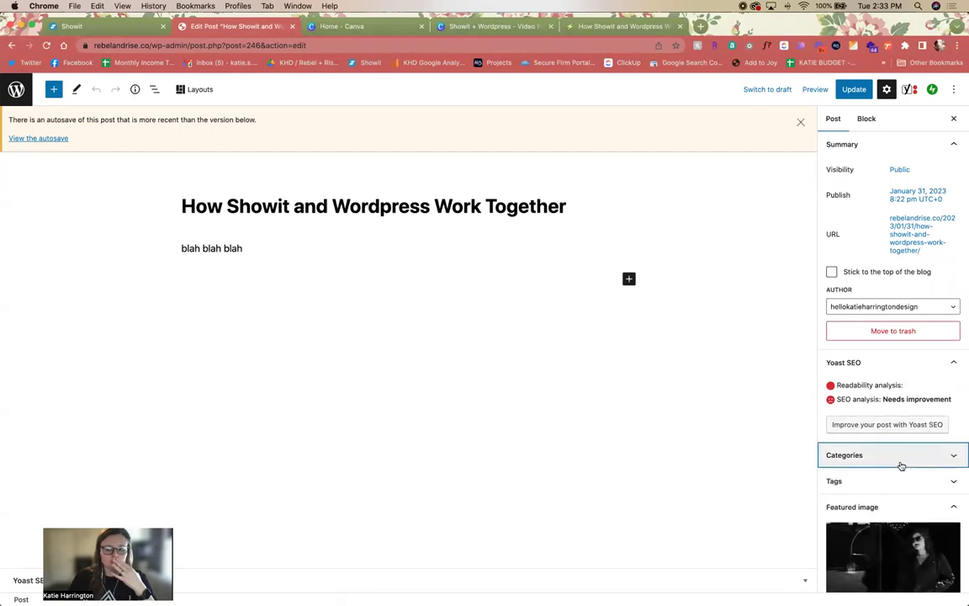
click(900, 465)
scroll(901, 465, down, 3)
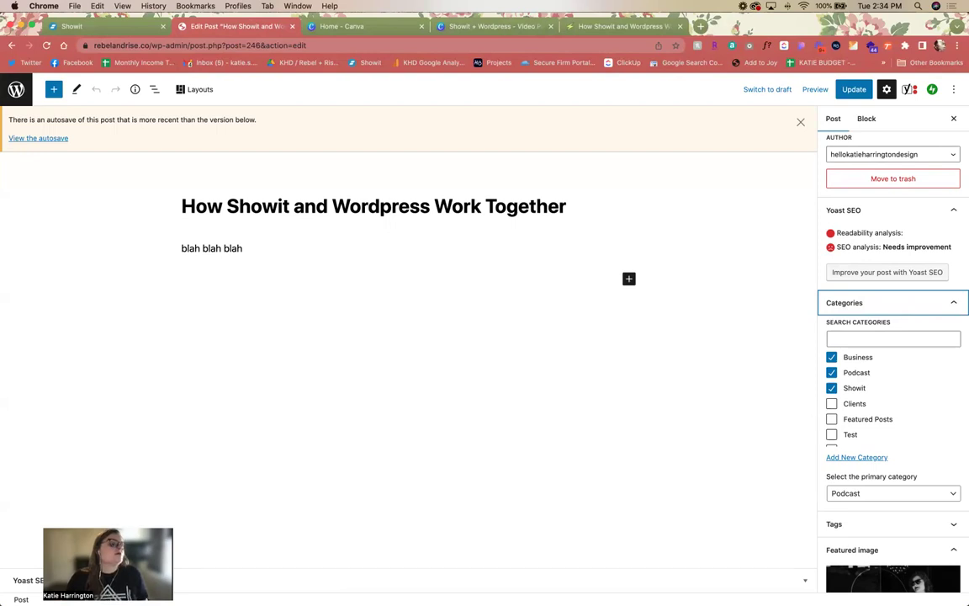
key(super+Tab)
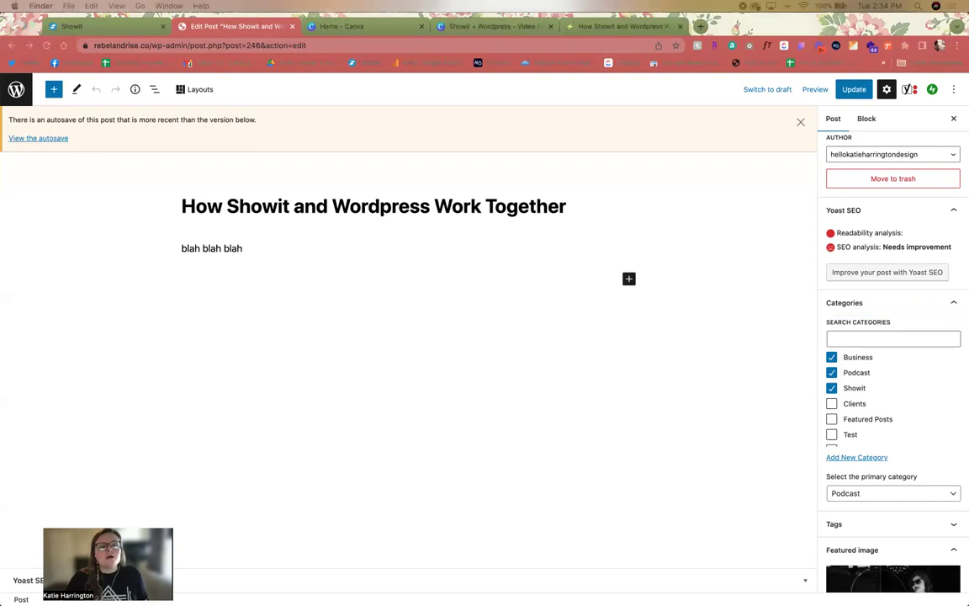
key(super+Tab)
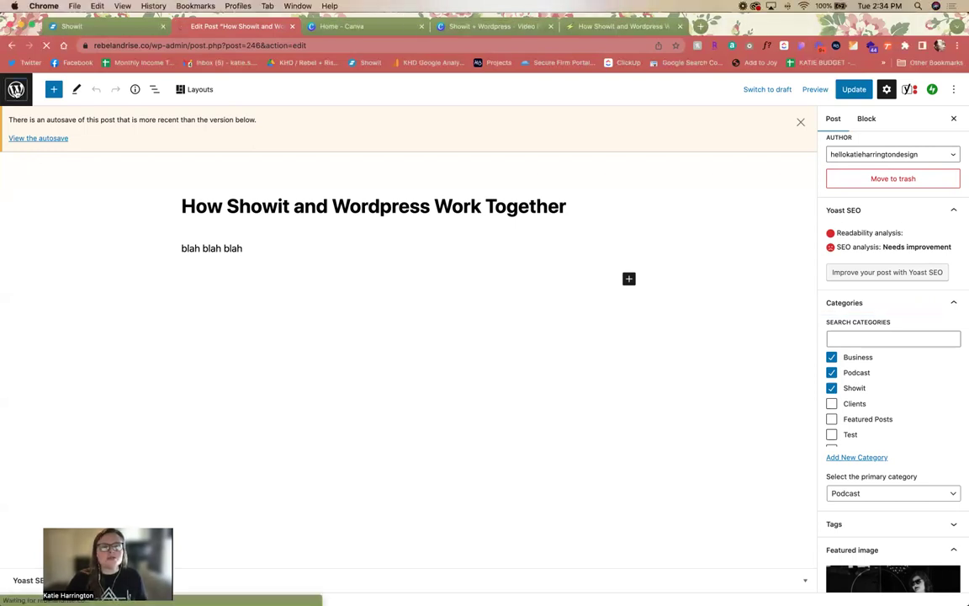
click(16, 89)
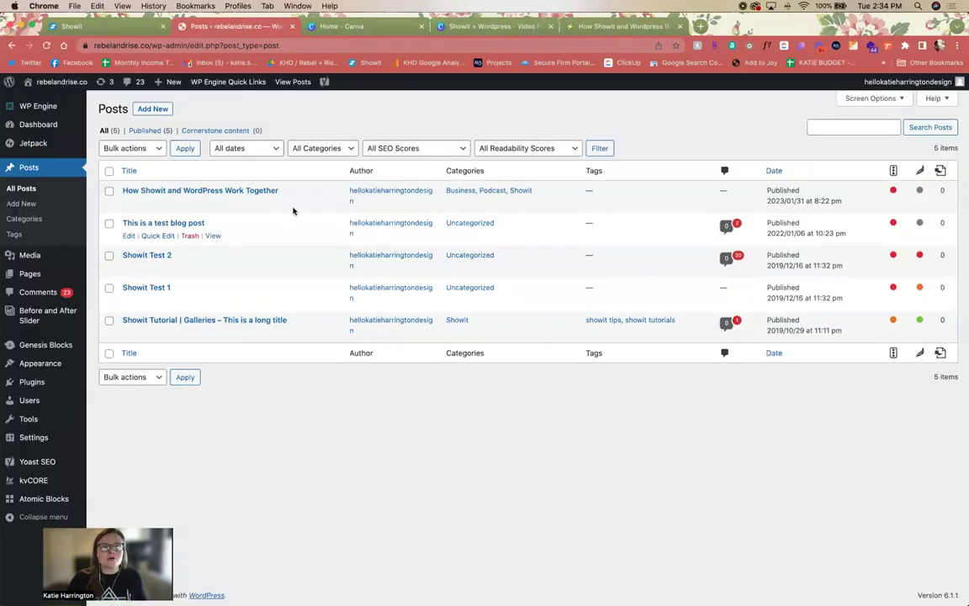
Step: Add the Business category to the first post via Quick Edit and update it
click(163, 204)
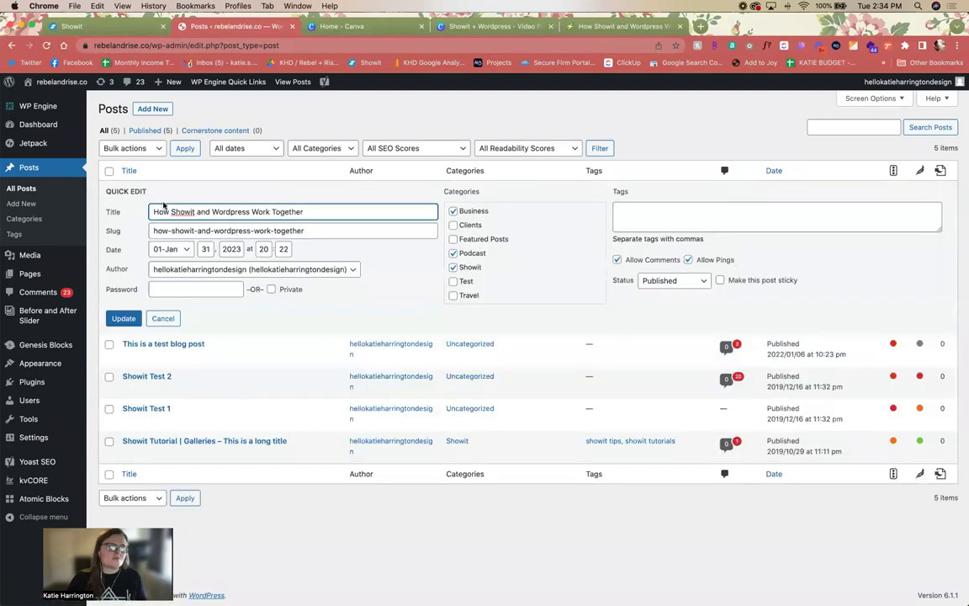
click(453, 210)
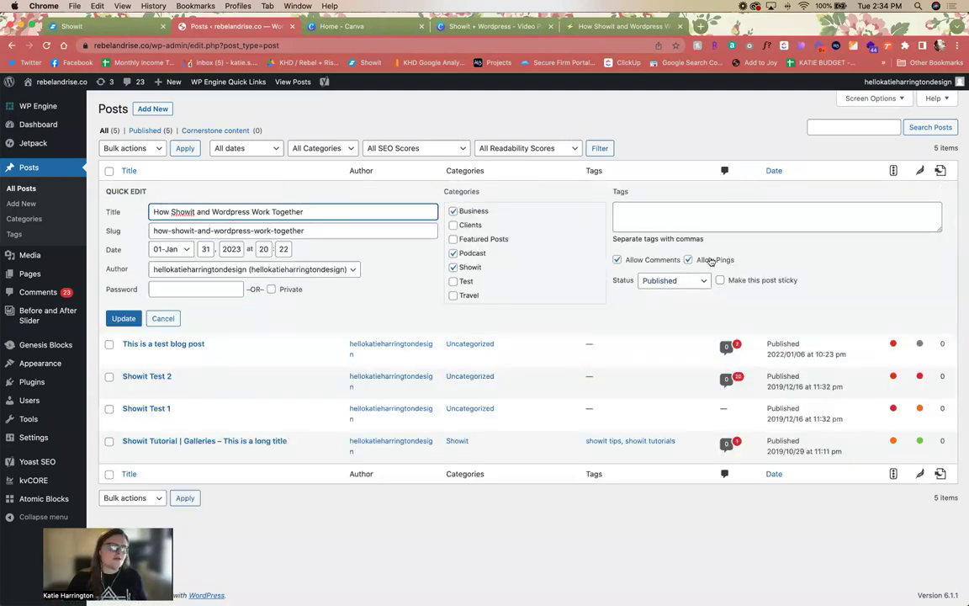
click(124, 318)
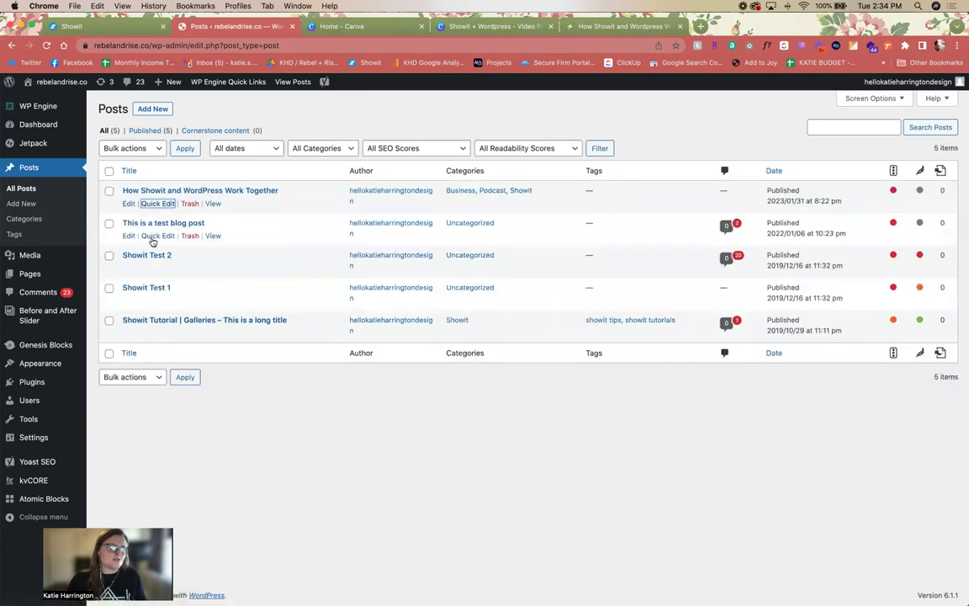
Step: Cancel Quick Edit on the test blog post unchanged, then return to the Showit editor
click(157, 236)
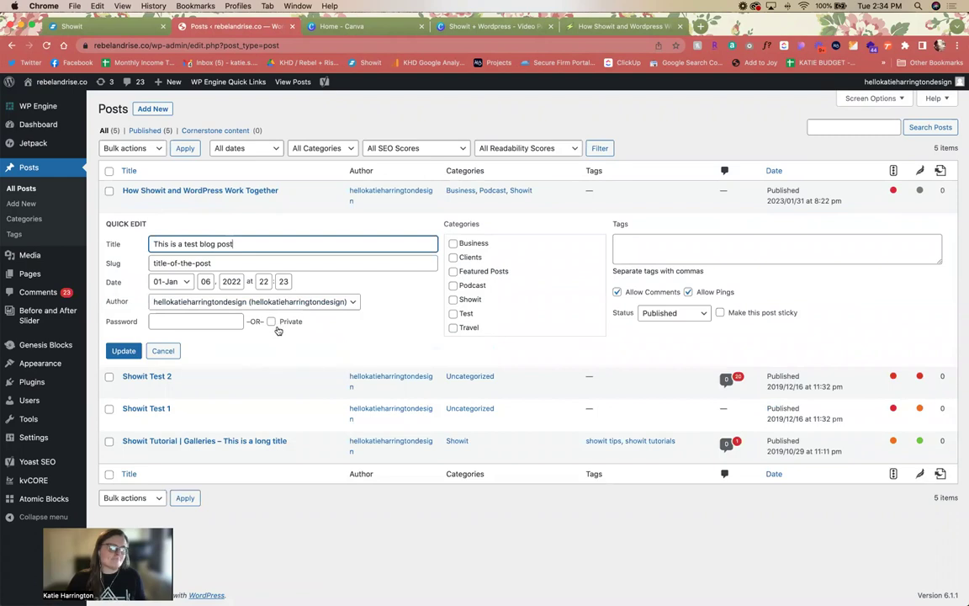
click(163, 352)
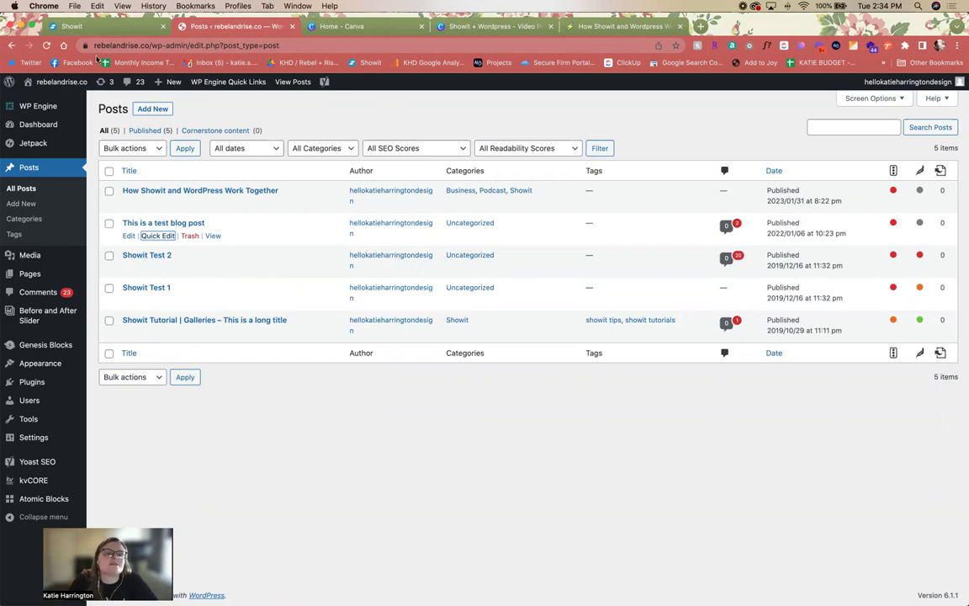
click(92, 27)
click(473, 270)
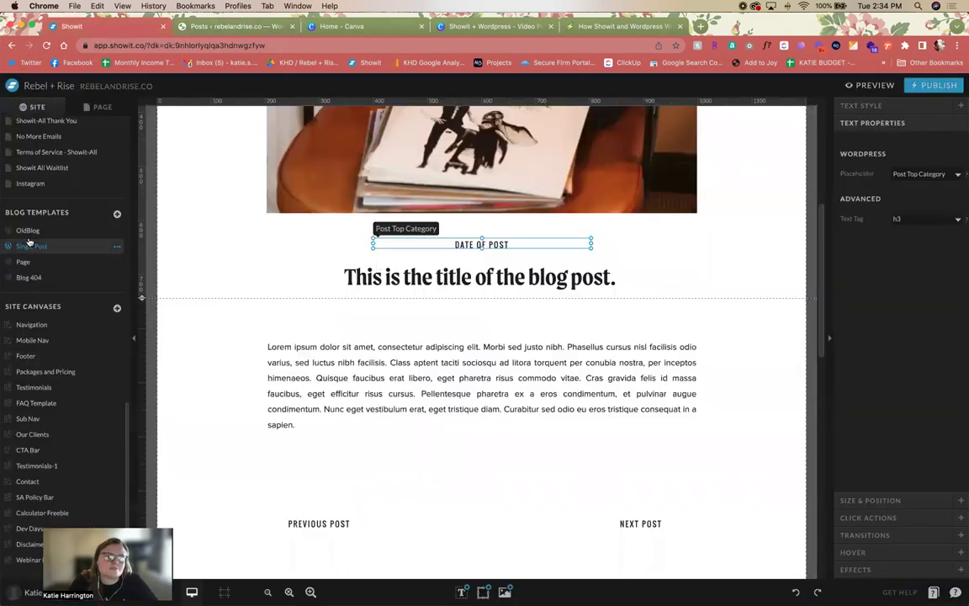
Step: Open the OldBlog Post List canvas and look through its Views 2 and 3
click(31, 232)
click(97, 106)
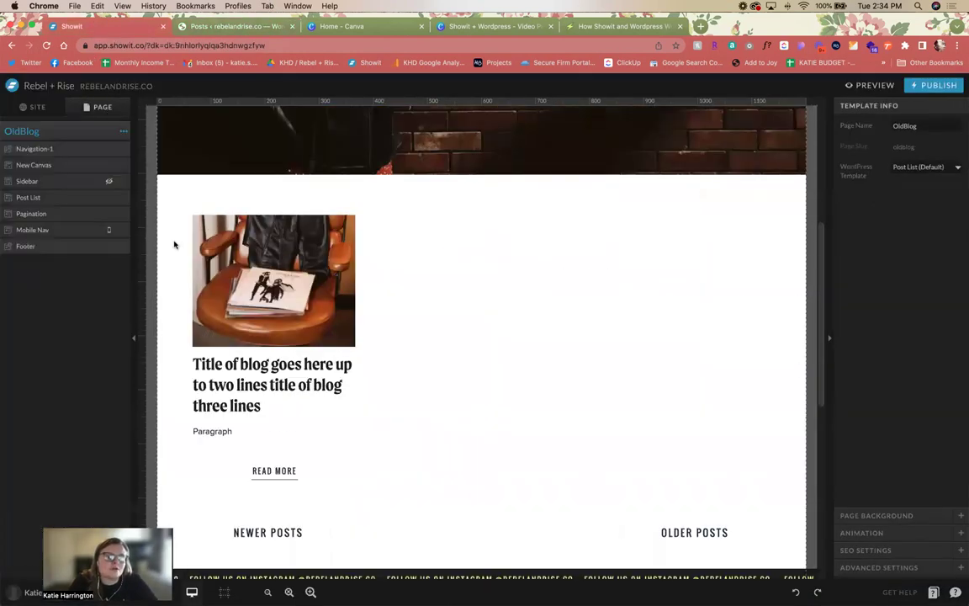
click(311, 344)
double_click(350, 384)
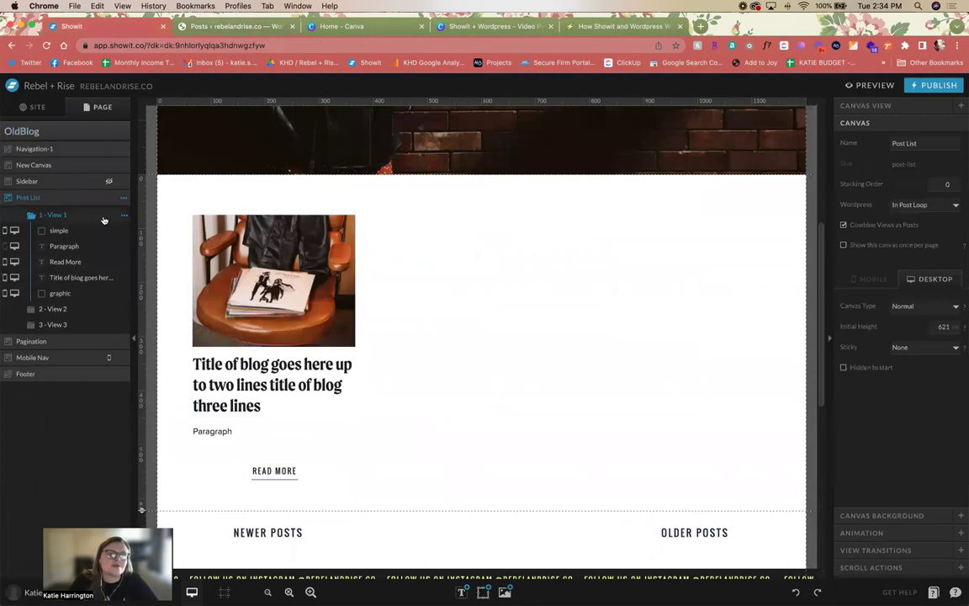
click(52, 322)
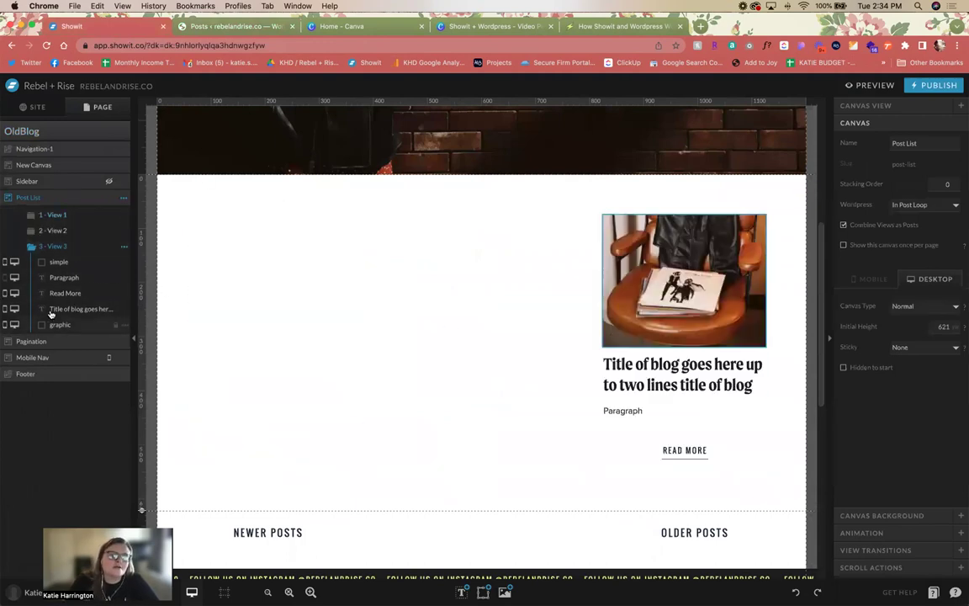
click(53, 230)
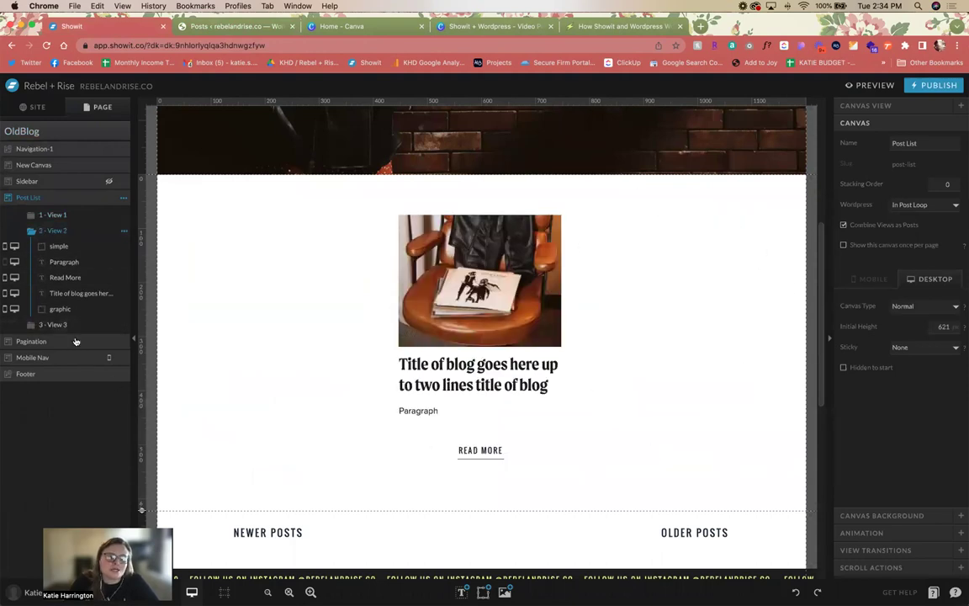
click(52, 324)
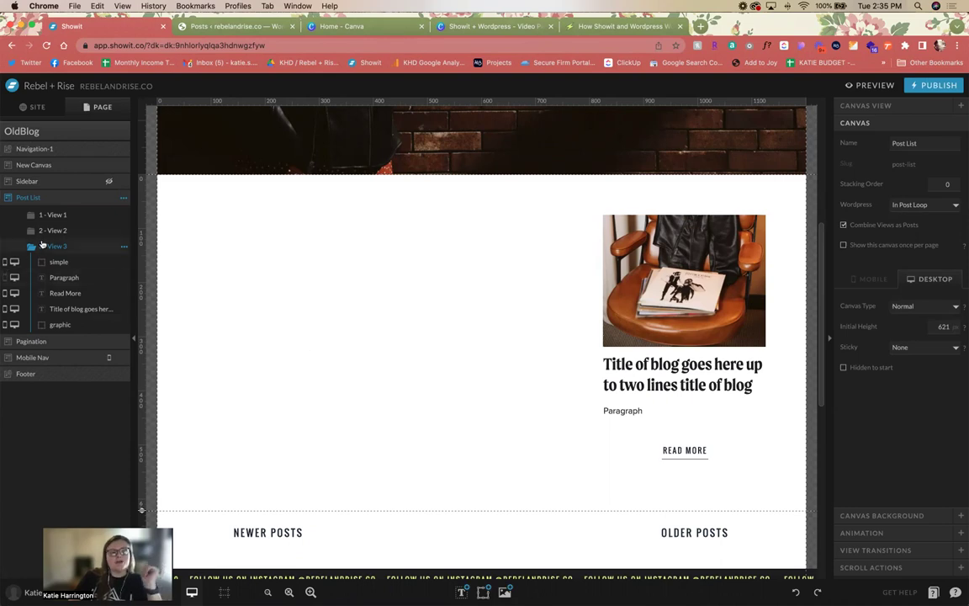
Step: Delete all post elements from View 2 of the post list
click(74, 262)
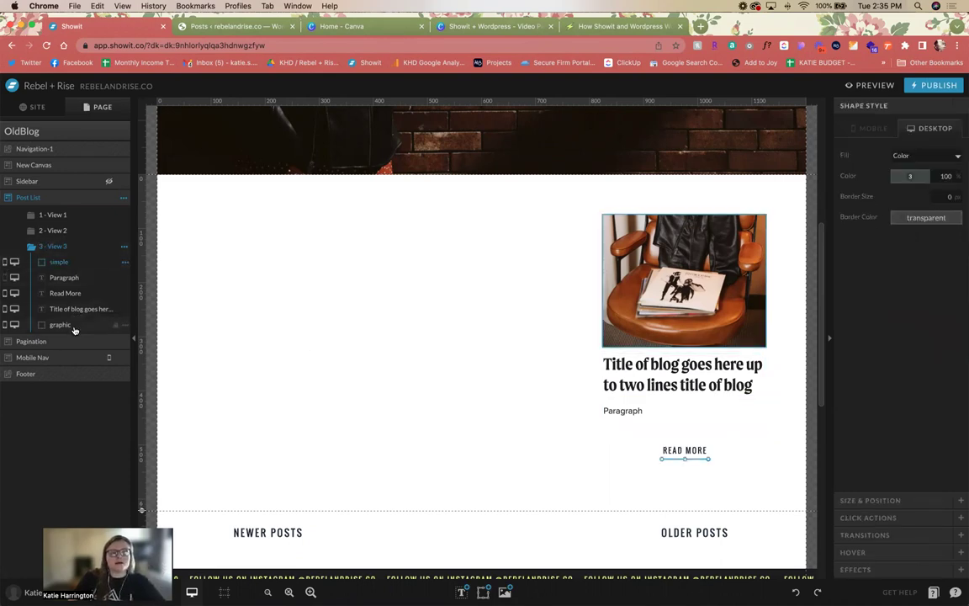
key(super+a)
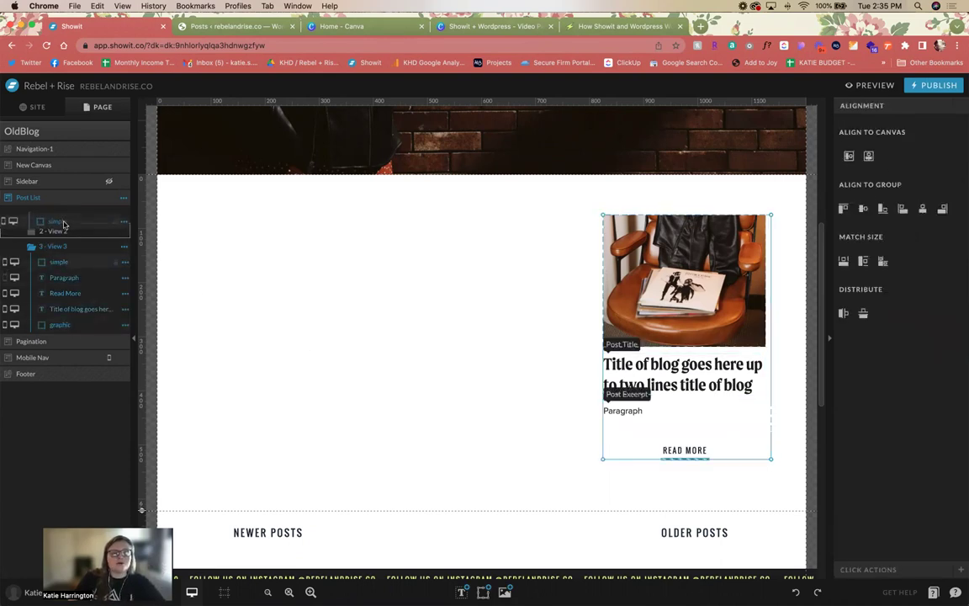
click(52, 229)
drag(557, 465, 394, 210)
key(Delete)
Step: Copy View 1's three-post grid and open the Home page
click(63, 216)
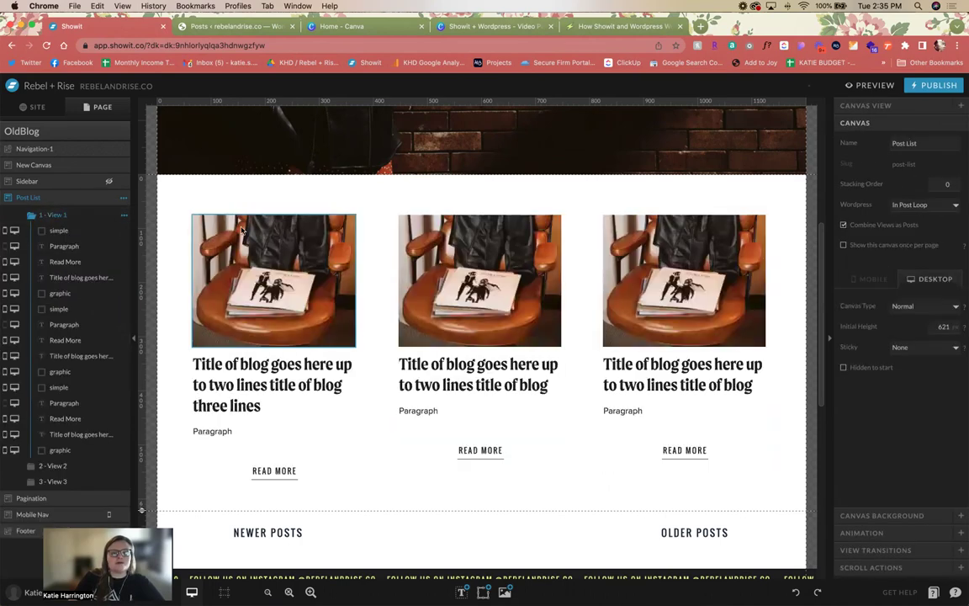
key(super+a)
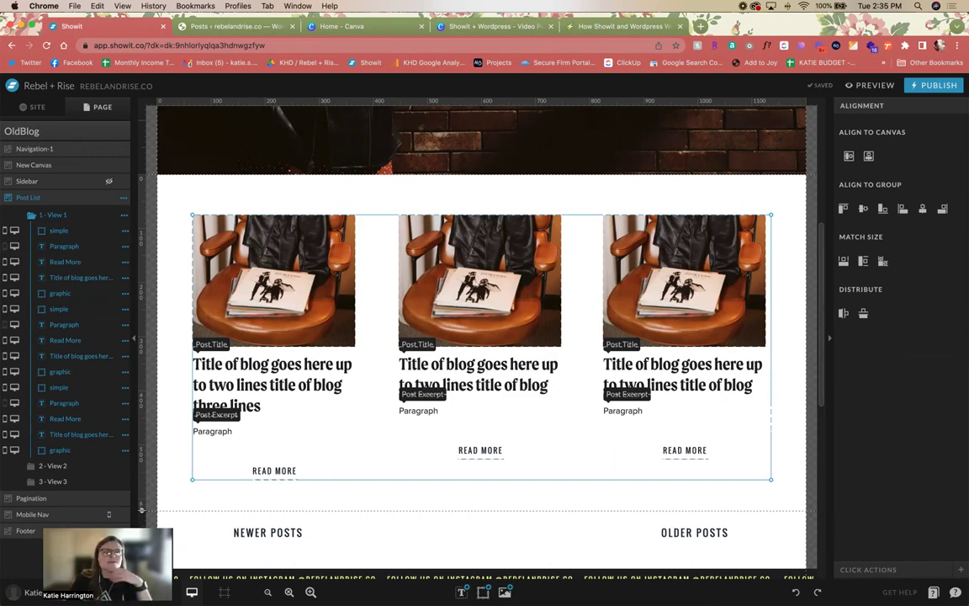
click(30, 106)
click(32, 218)
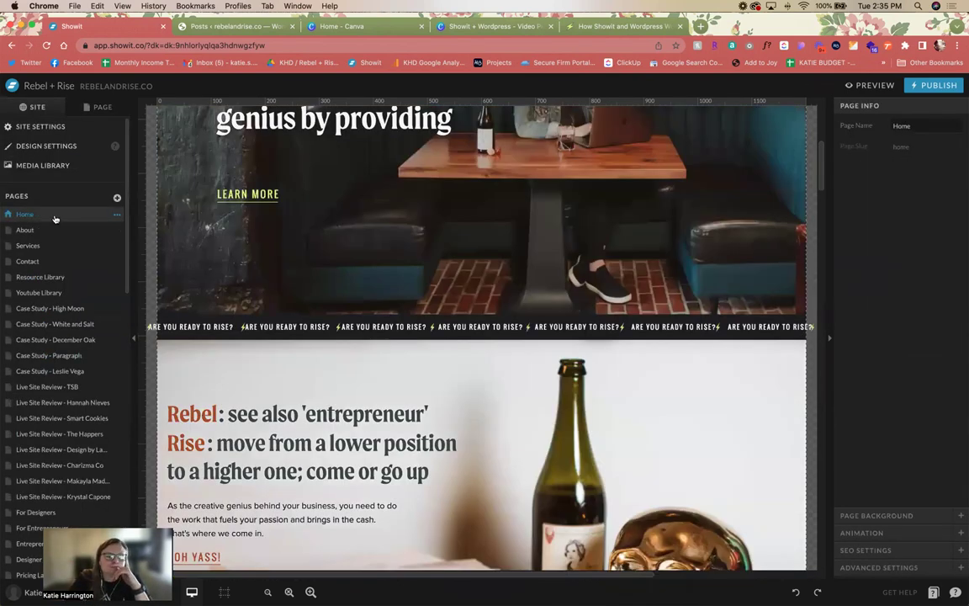
Step: Add a blank canvas to the Home page and move it below the Footer
scroll(59, 252, down, 4)
click(126, 108)
click(123, 131)
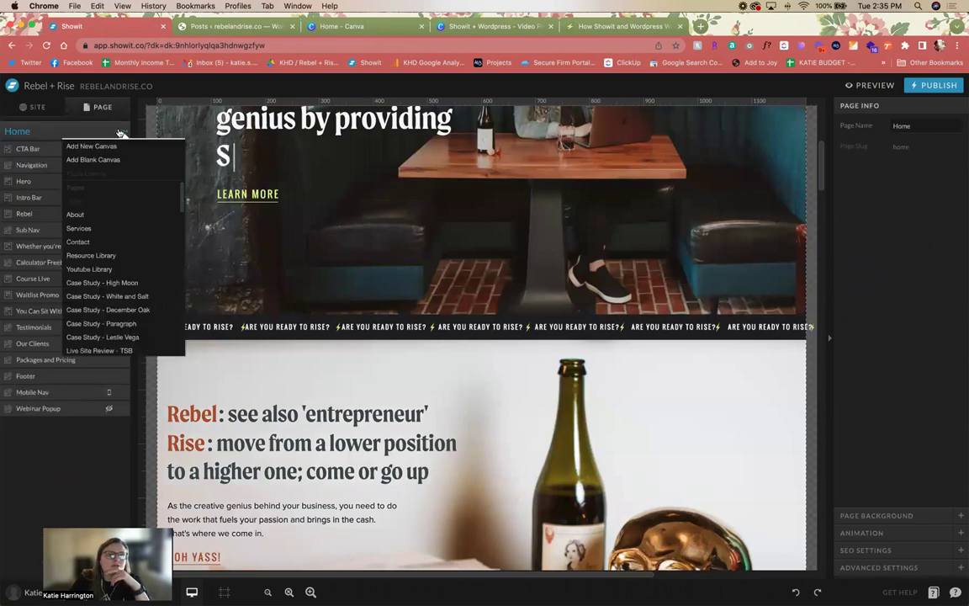
click(111, 158)
mouse_move(54, 427)
mouse_down()
mouse_move(53, 387)
mouse_move(73, 376)
mouse_move(106, 429)
mouse_move(87, 370)
mouse_move(56, 385)
mouse_move(56, 401)
mouse_up()
click(53, 379)
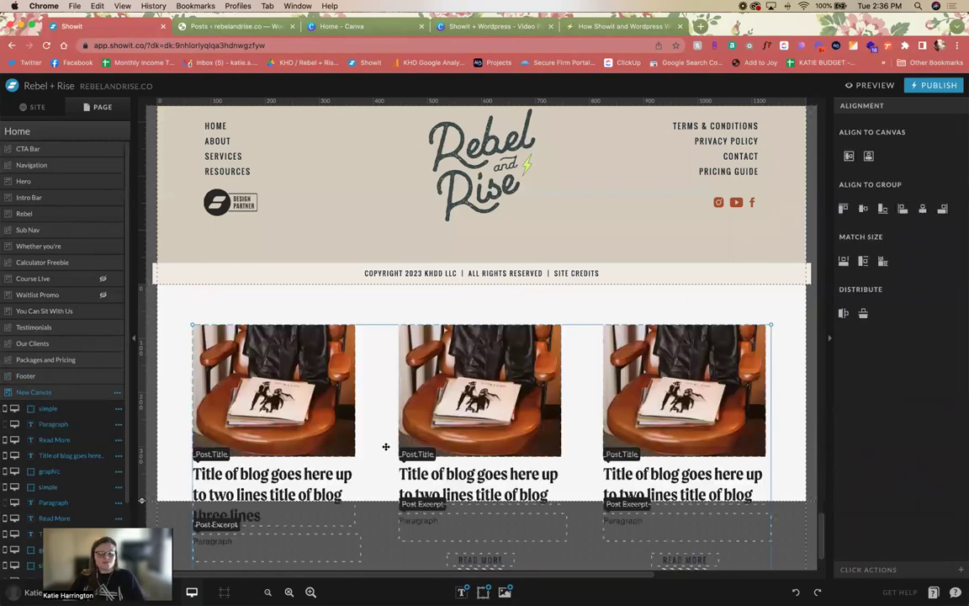
Step: Paste the three-post grid into the new canvas and stretch it to height 613
key(super+v)
scroll(159, 441, down, 2)
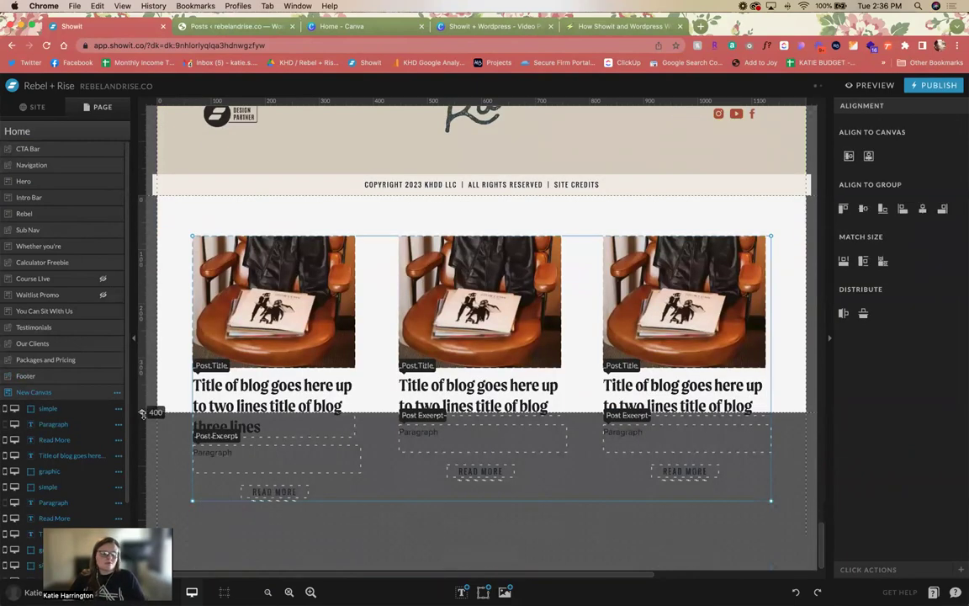
drag(145, 418, 143, 528)
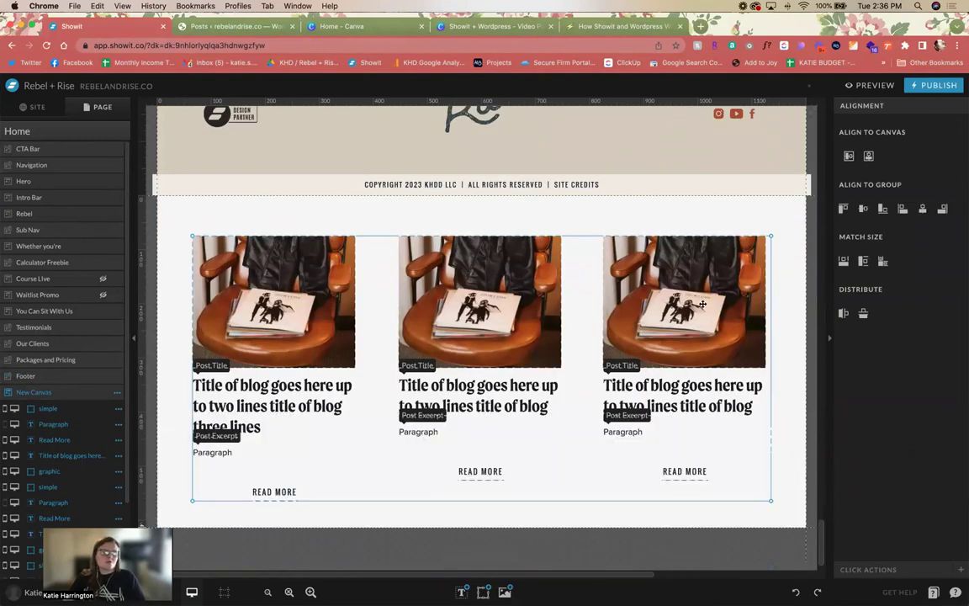
drag(702, 305, 795, 334)
click(795, 334)
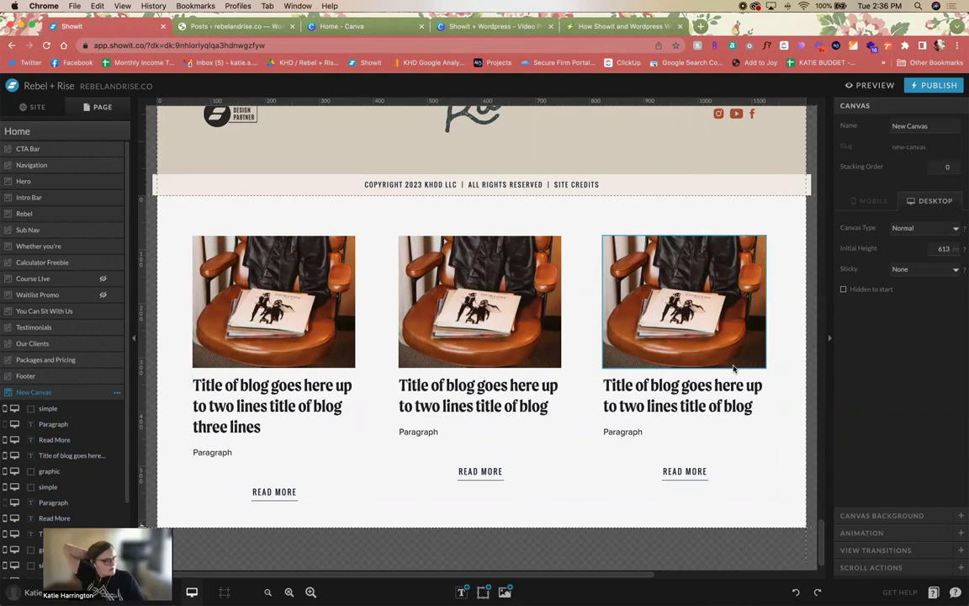
Step: Rename the New Canvas section to 'Recent Posts' and check its post titles
click(121, 395)
click(96, 365)
text(Red)
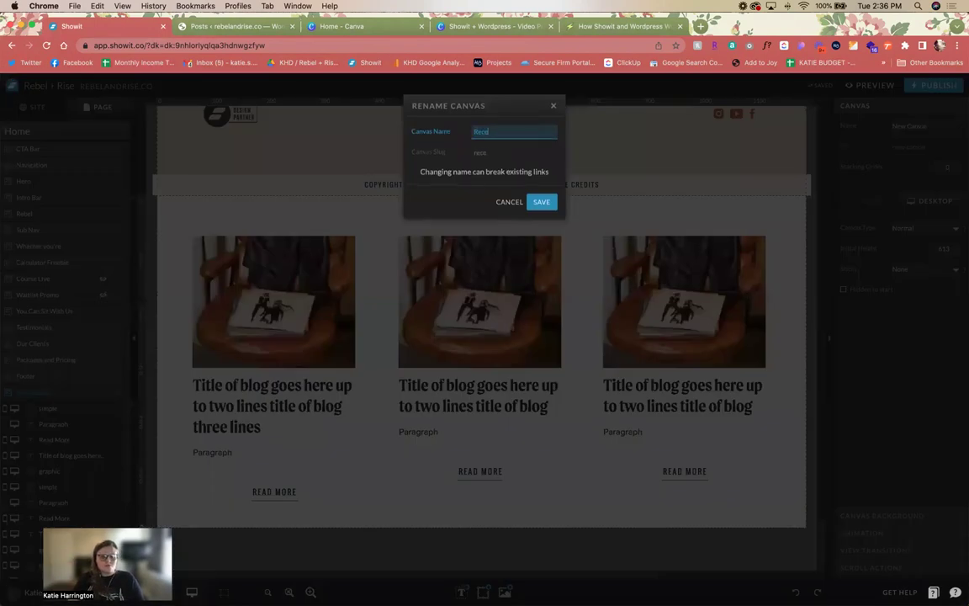
text(ent Posts)
key(Return)
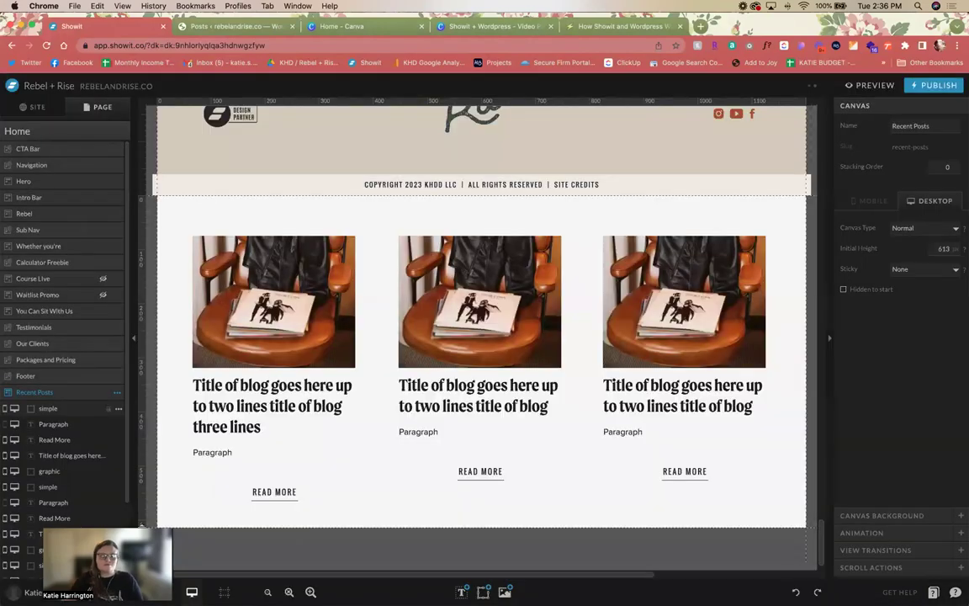
click(270, 406)
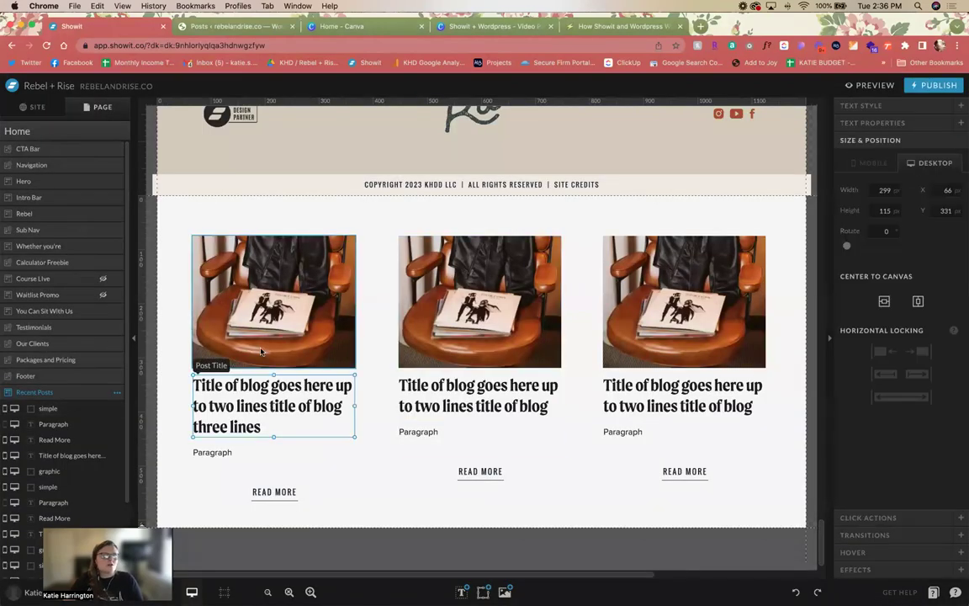
click(468, 387)
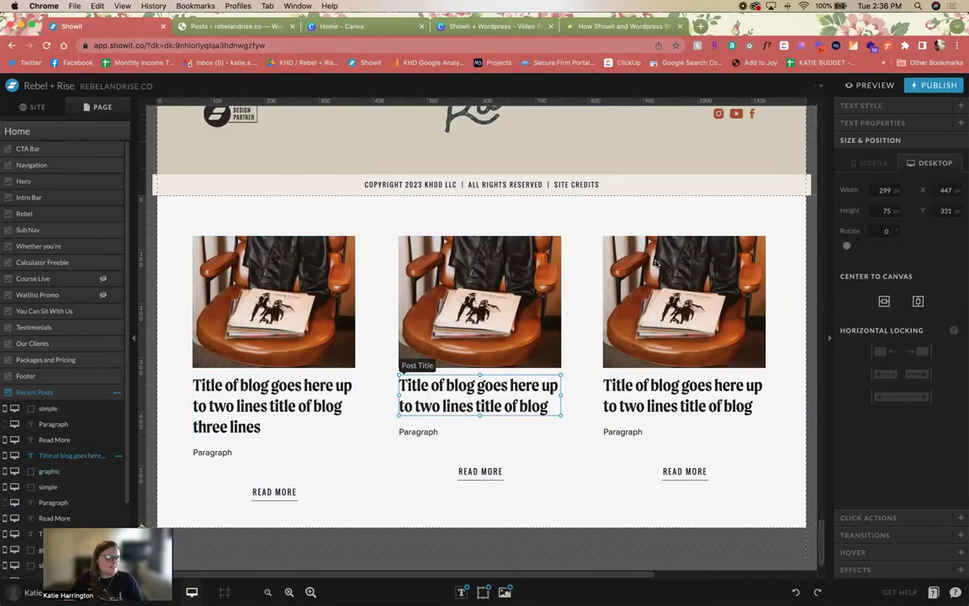
click(175, 368)
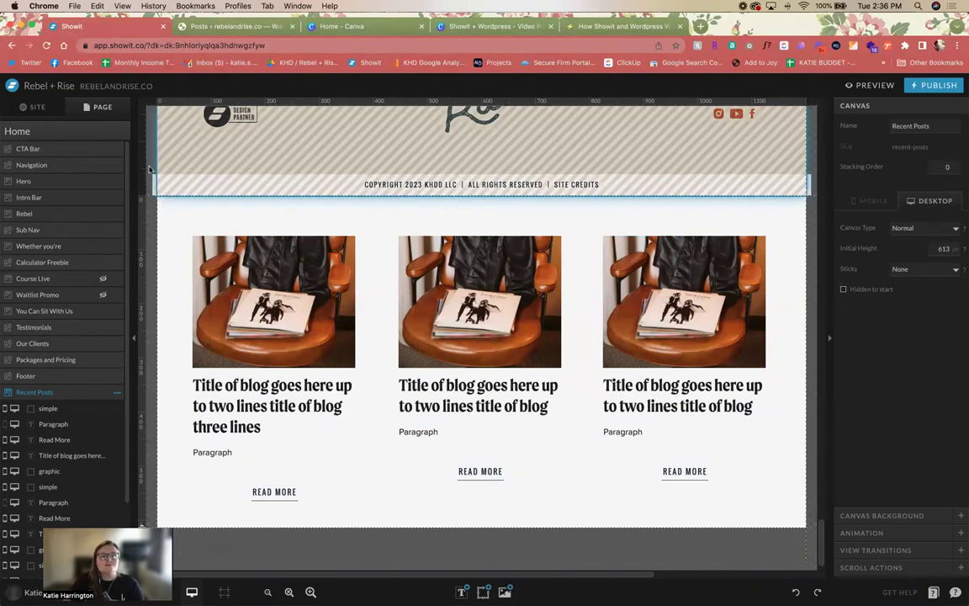
Step: Copy the Home page to WordPress, creating the Home-1 blog template
click(37, 107)
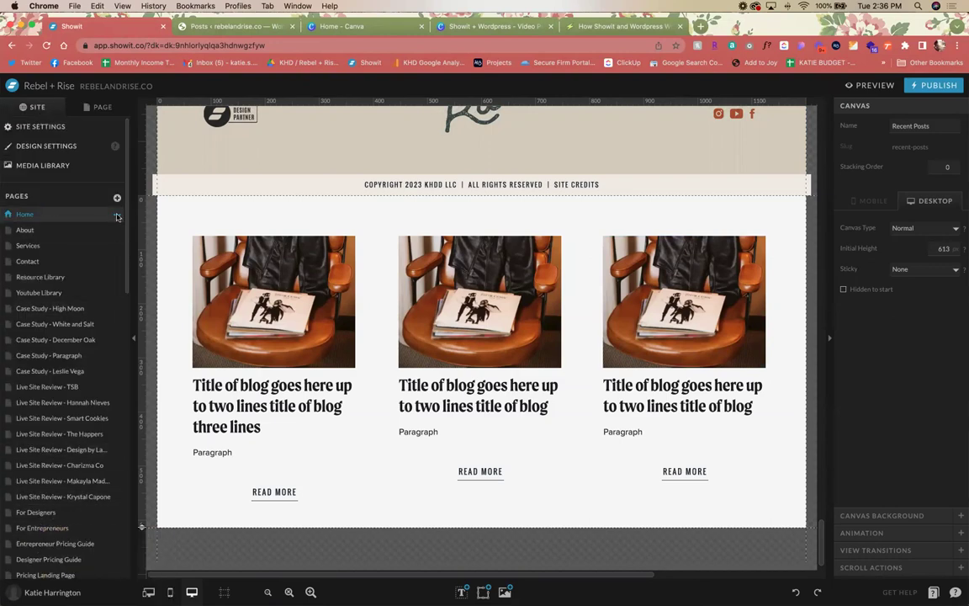
scroll(61, 280, down, 10)
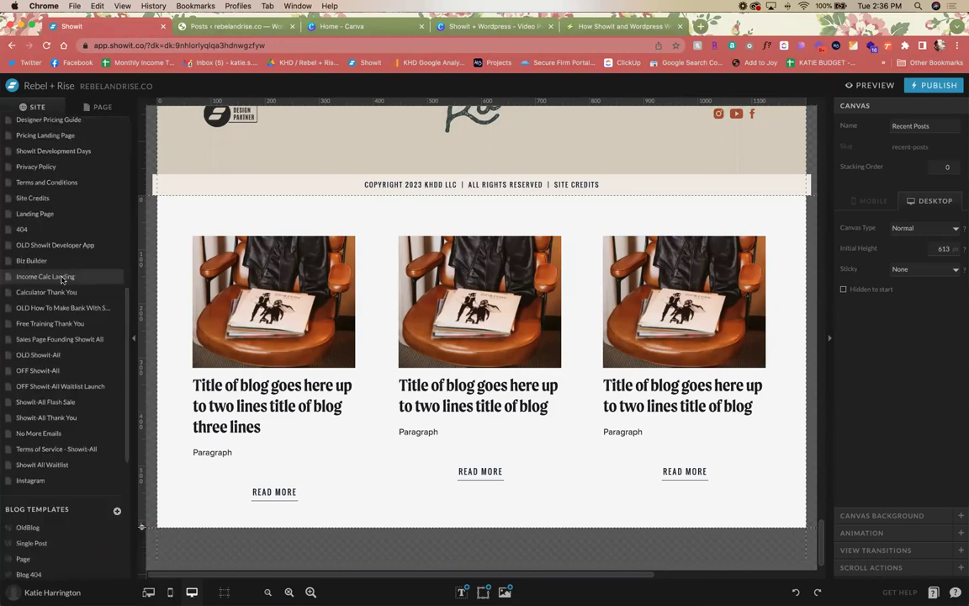
scroll(62, 280, down, 5)
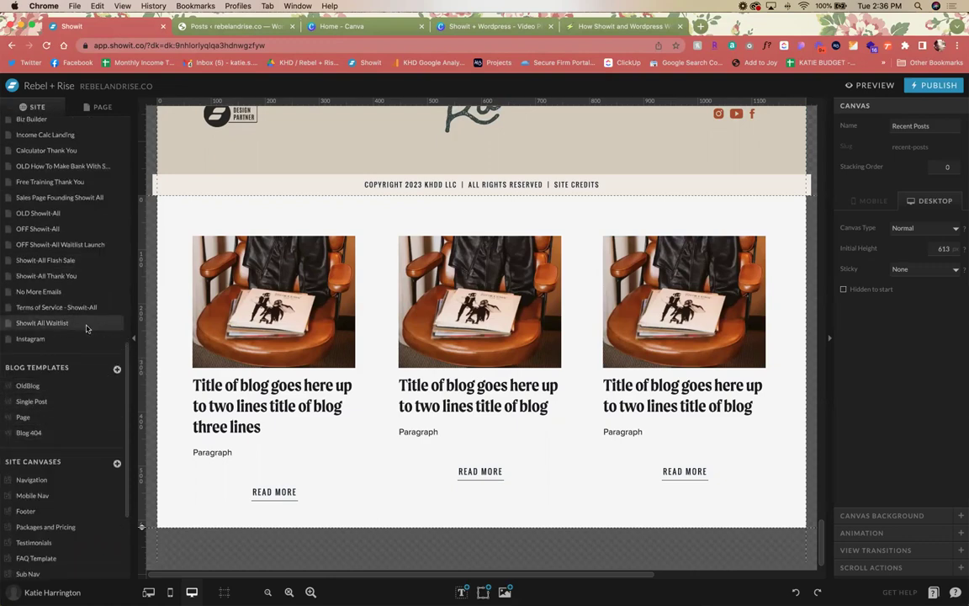
scroll(4, 259, up, 15)
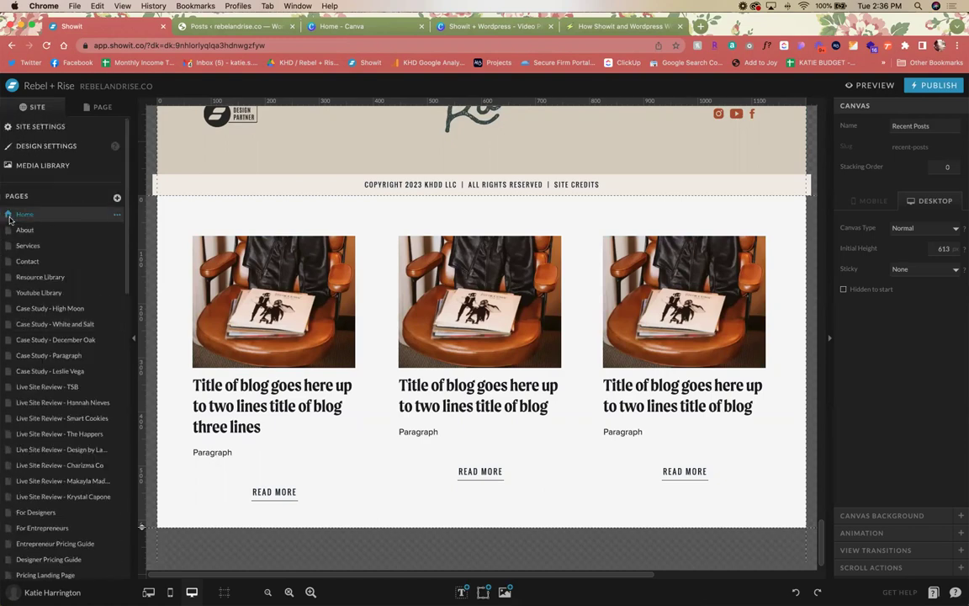
click(117, 215)
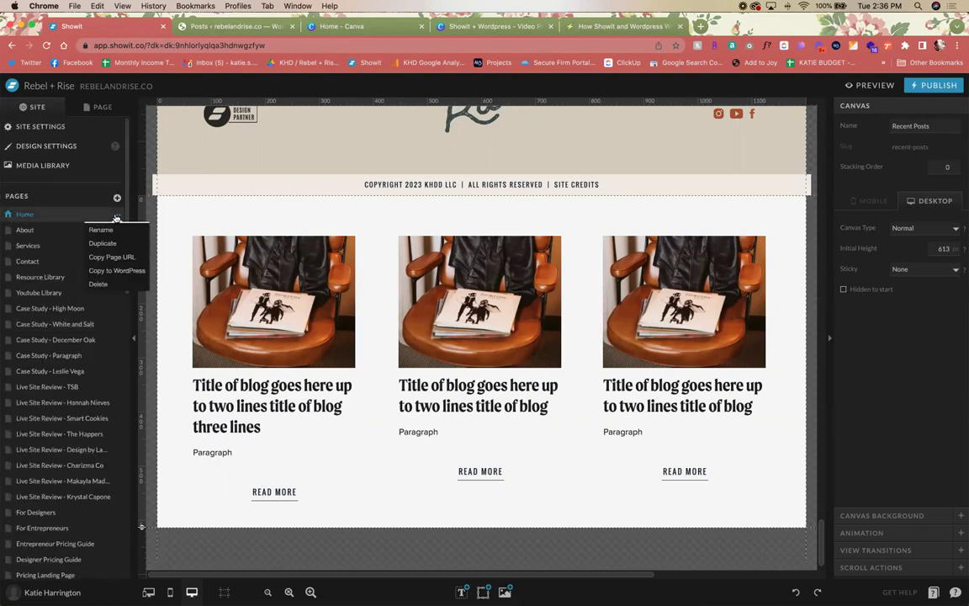
click(122, 270)
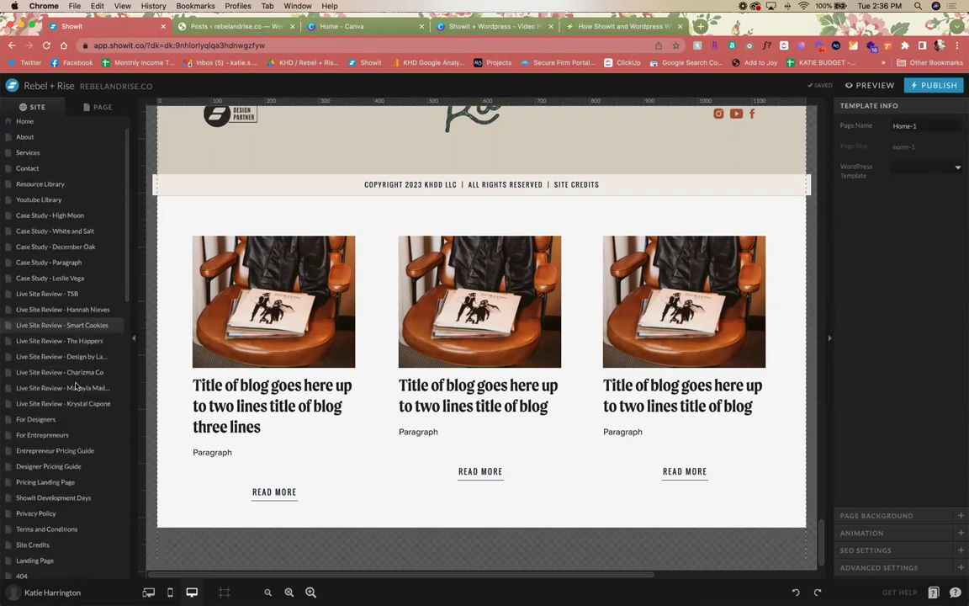
Step: Select the Recent Posts section on Home-1 to show its settings
scroll(75, 386, down, 10)
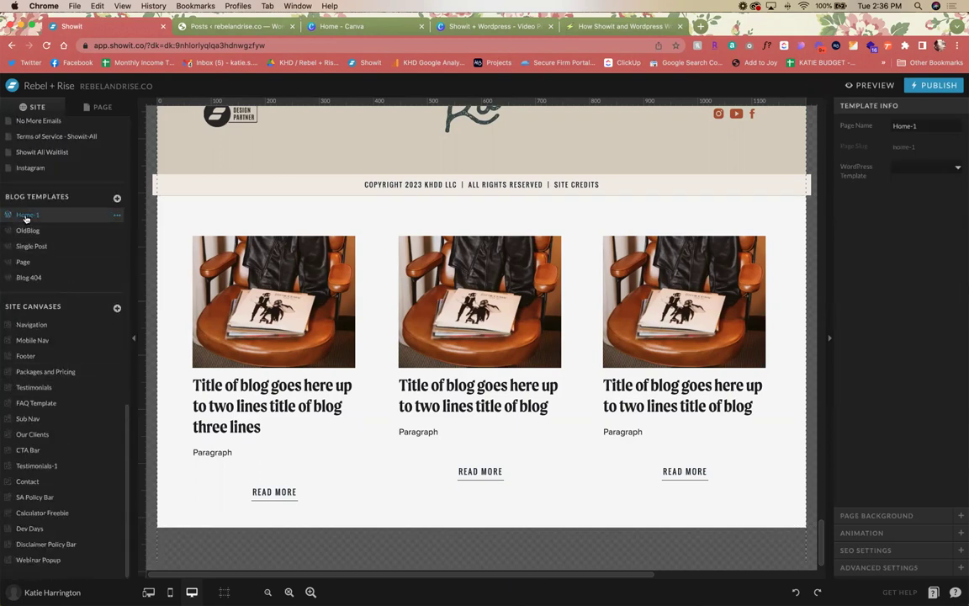
scroll(29, 220, up, 15)
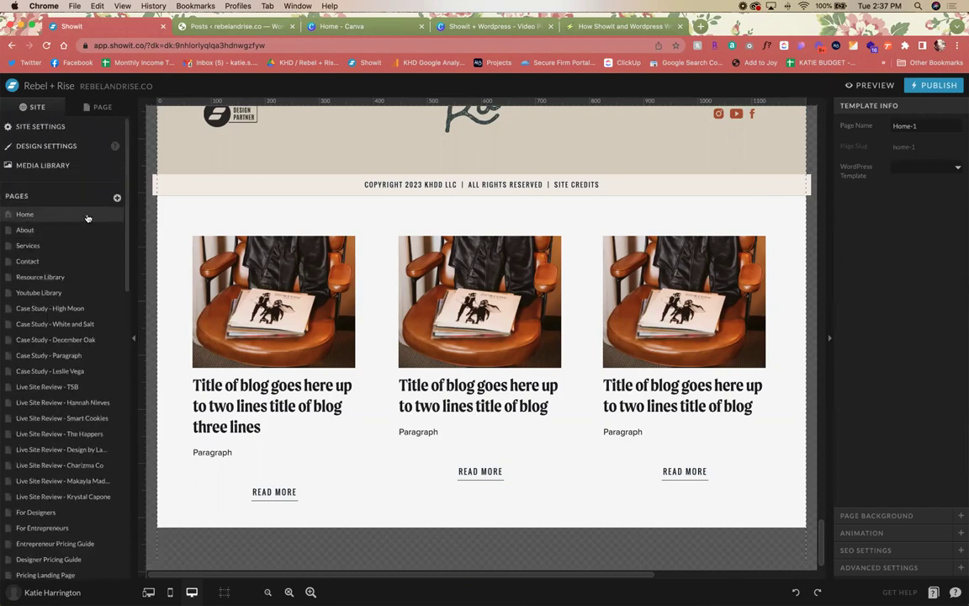
scroll(72, 356, down, 10)
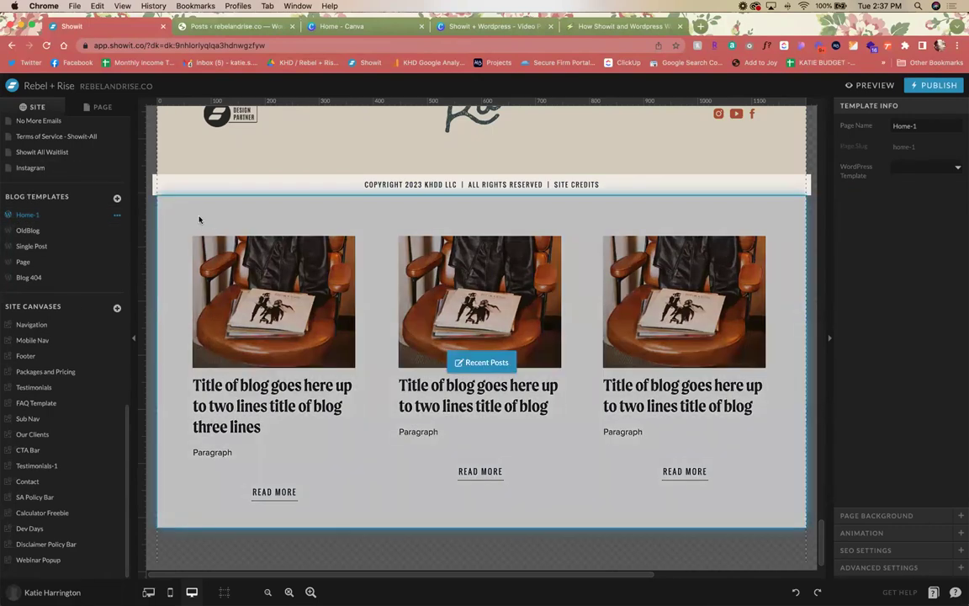
click(191, 223)
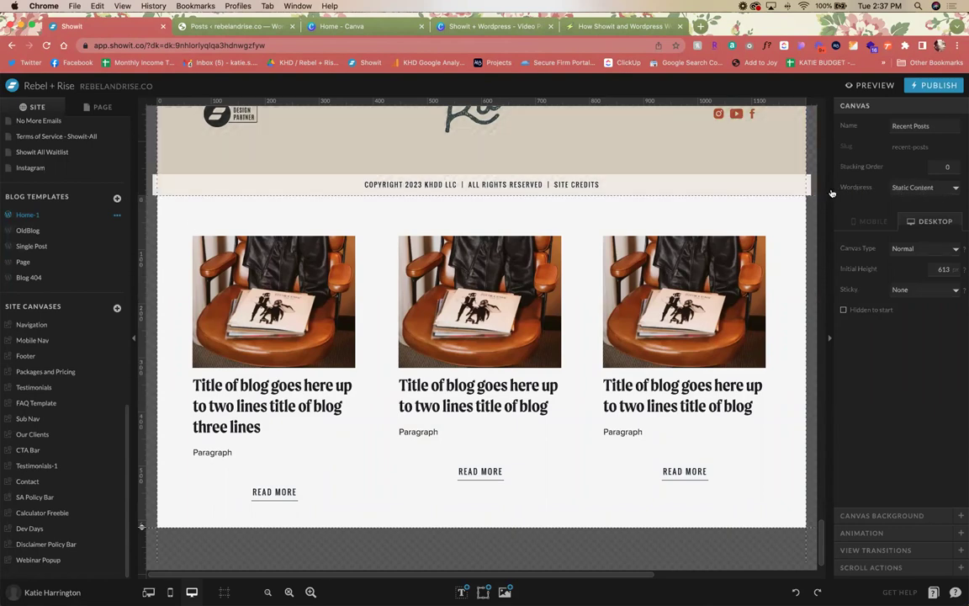
Step: Set the Recent Posts section to look up blog posts, showing 3 posts
click(919, 188)
click(912, 213)
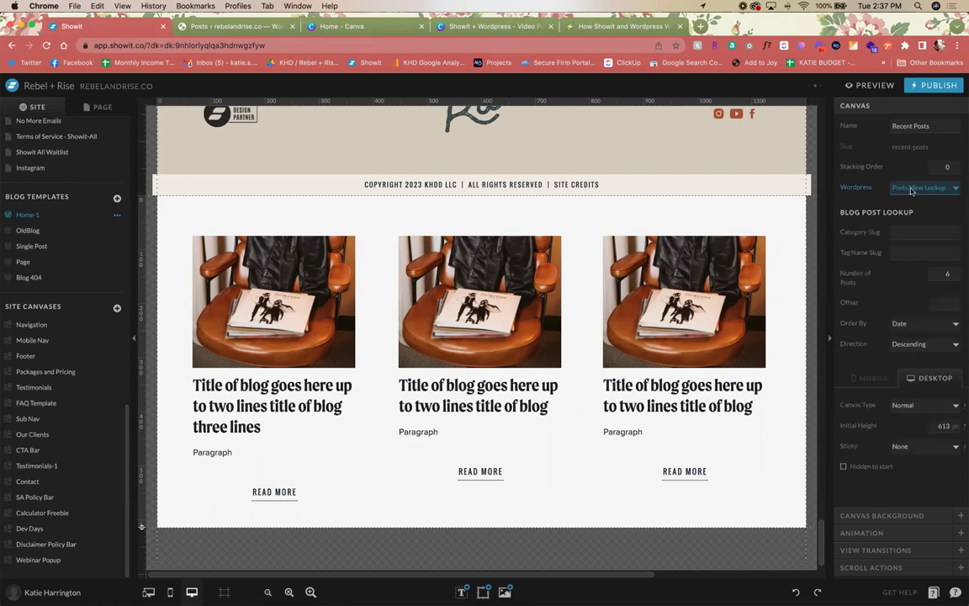
click(910, 233)
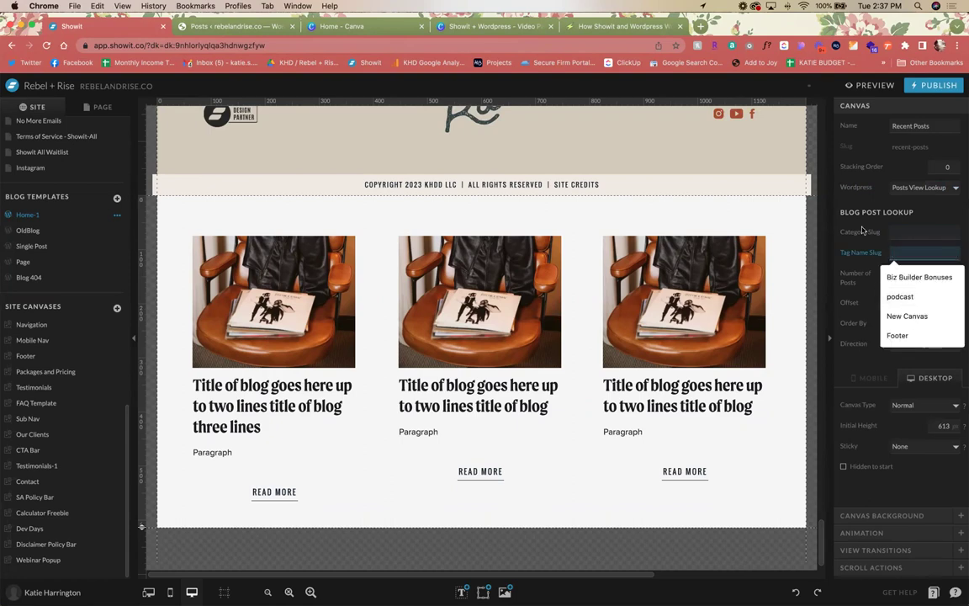
click(899, 236)
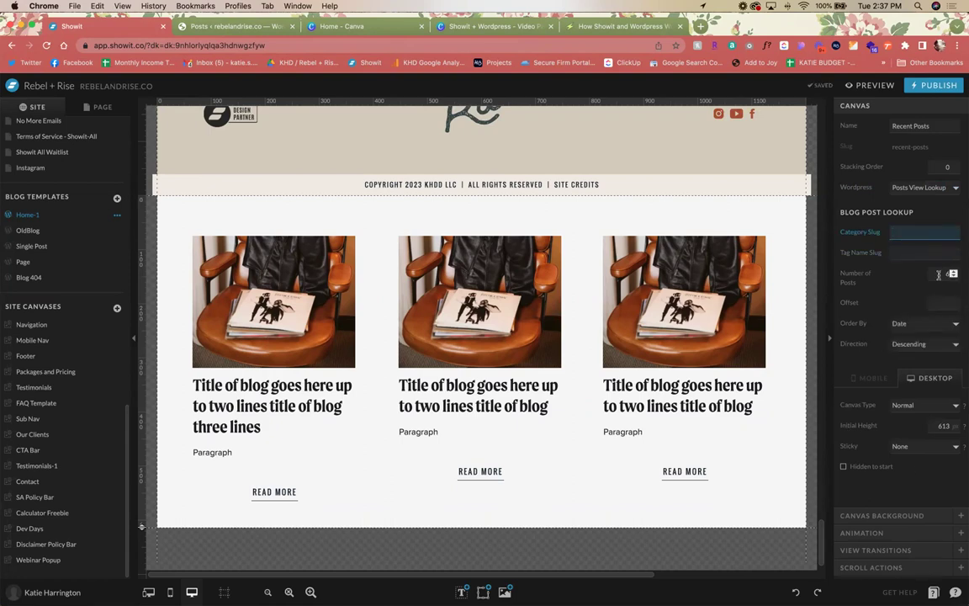
click(939, 274)
text(3)
Step: Keep the post ordering as Date, Descending
click(930, 344)
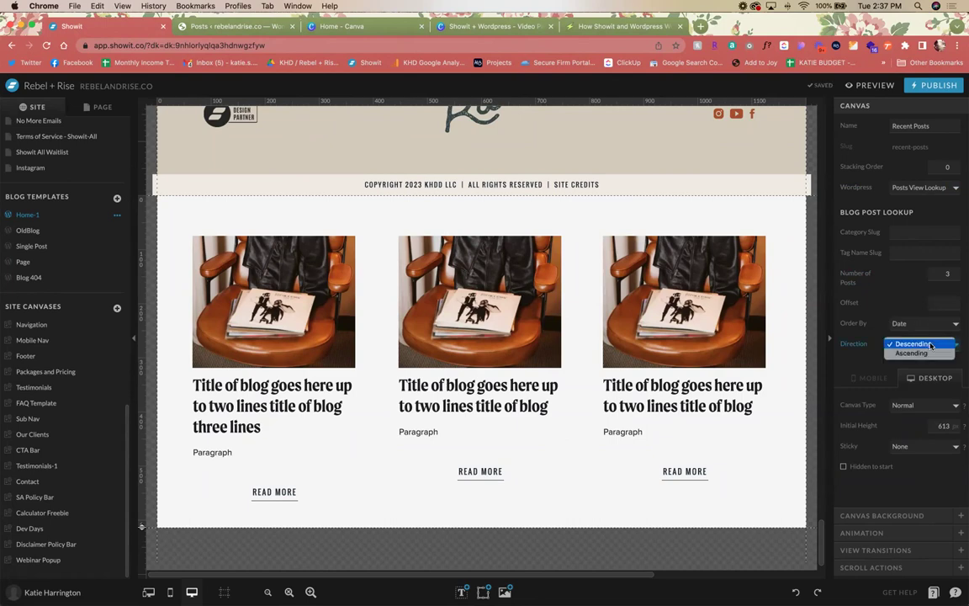
click(917, 323)
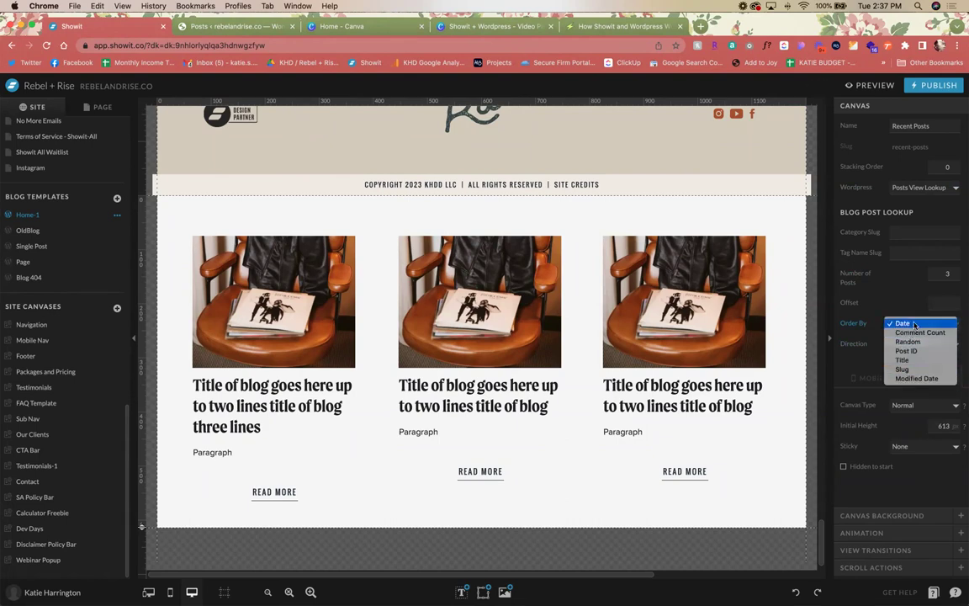
click(913, 324)
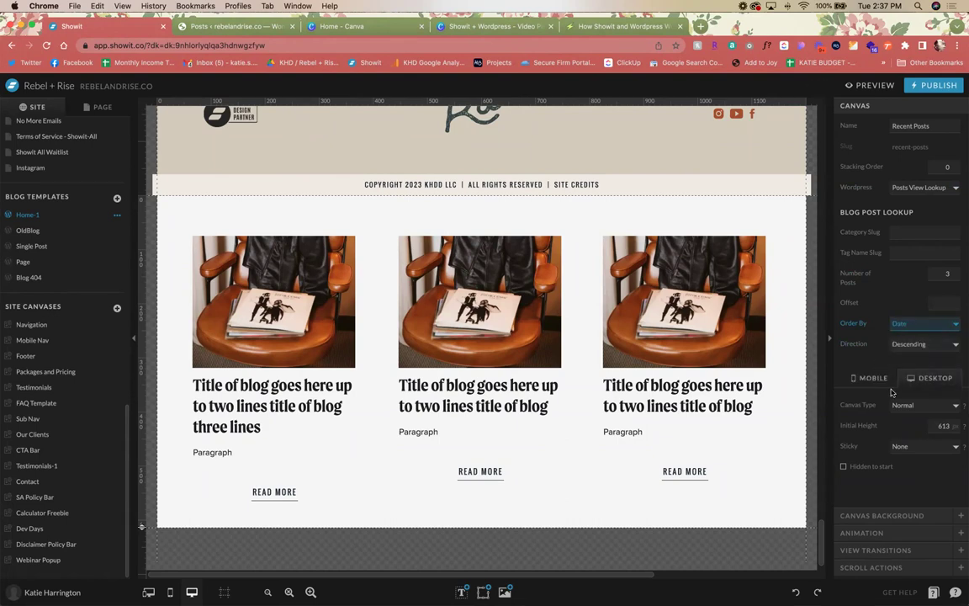
click(916, 323)
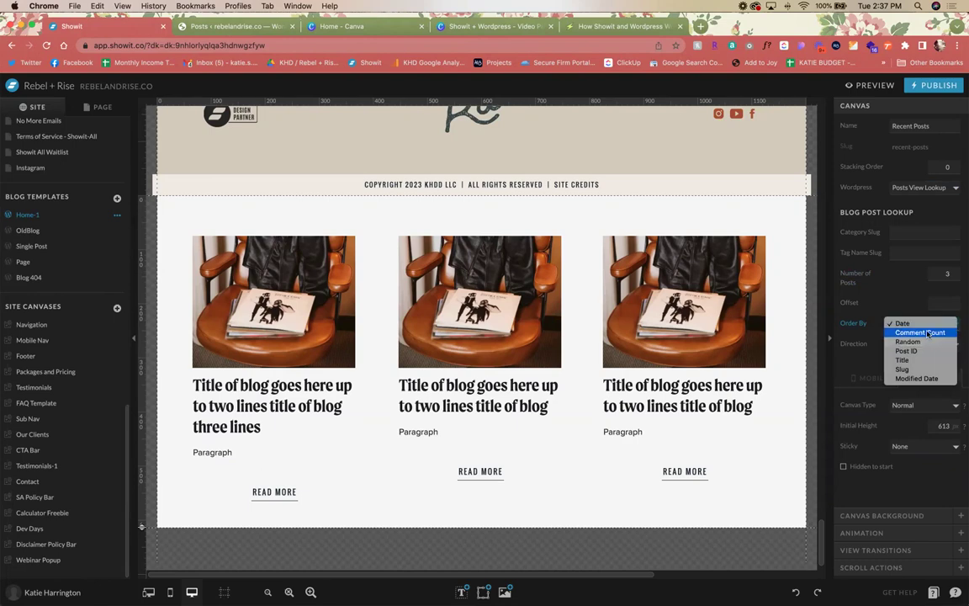
click(913, 323)
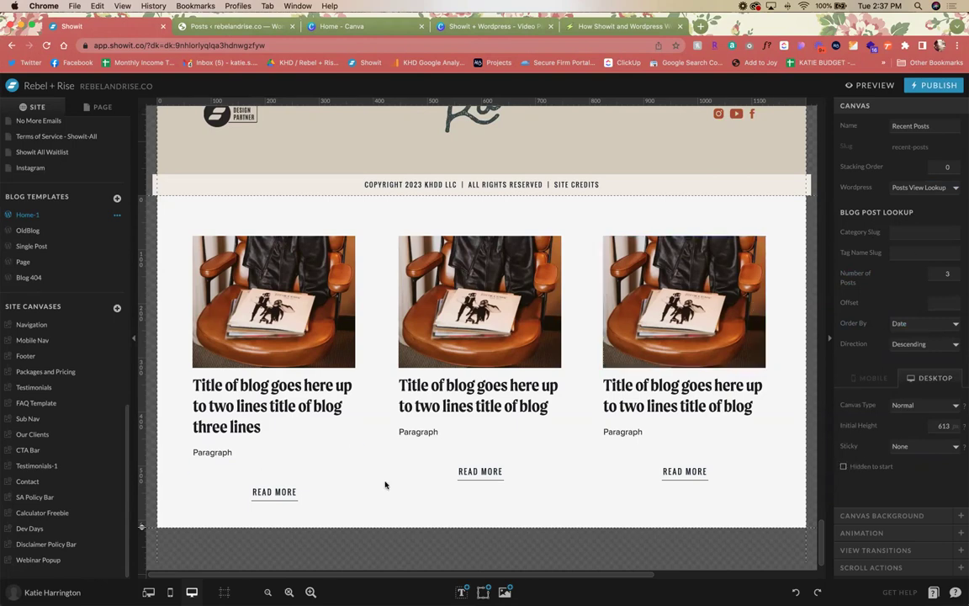
Step: Add three canvas views to the Recent Posts section
click(103, 107)
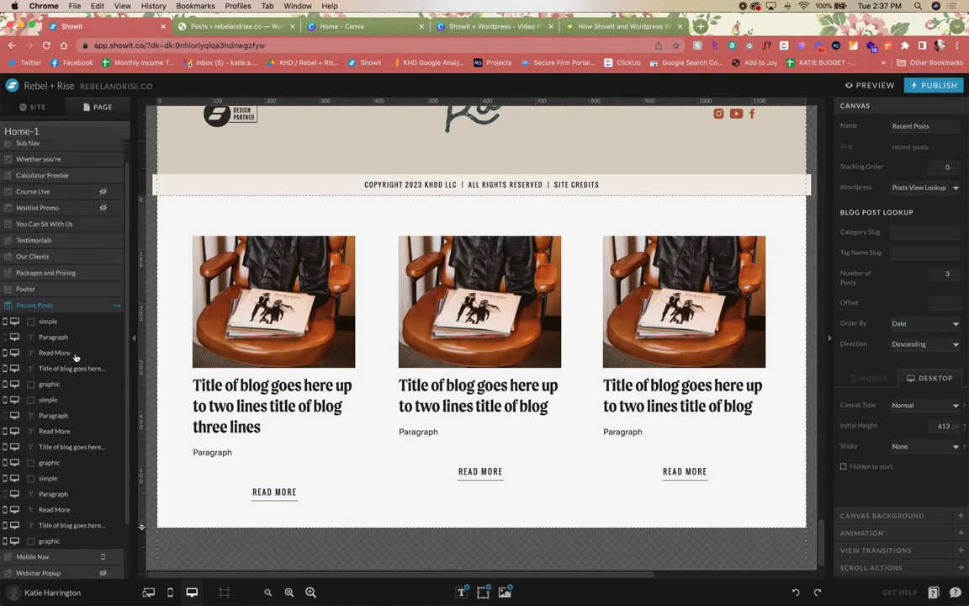
click(115, 306)
click(108, 333)
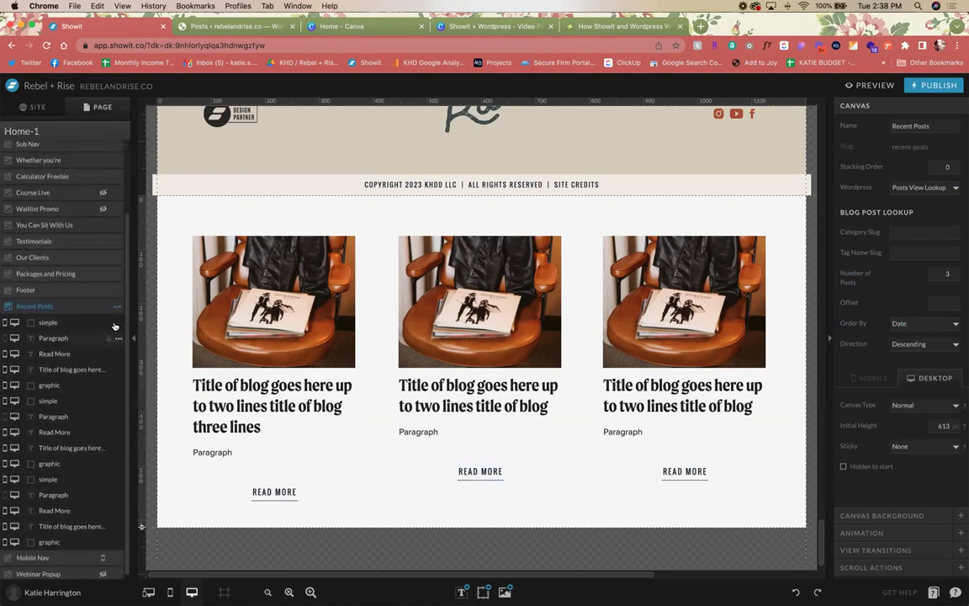
click(116, 305)
click(116, 337)
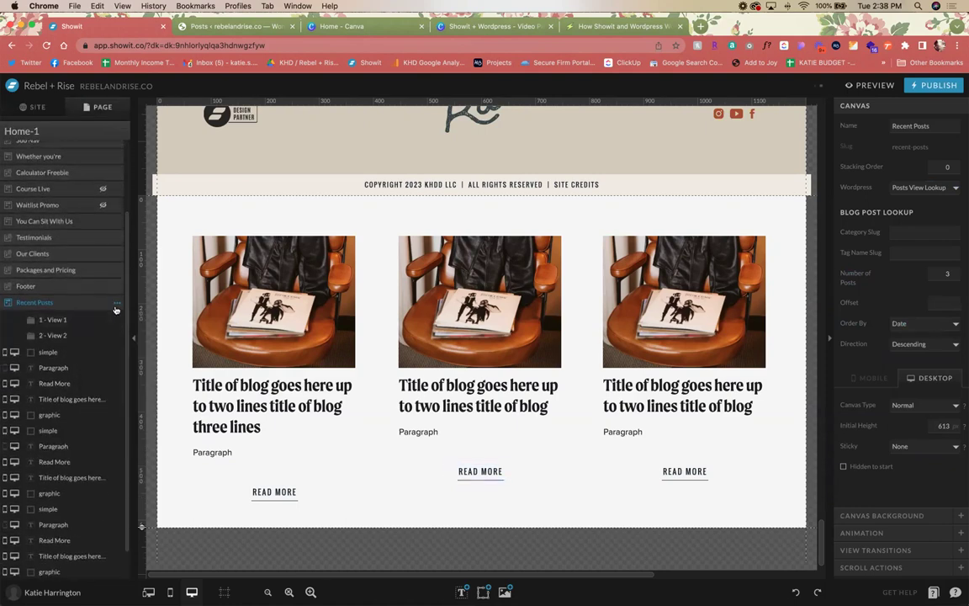
click(116, 302)
click(116, 335)
Step: Delete the three static post columns from the Recent Posts base canvas
click(281, 452)
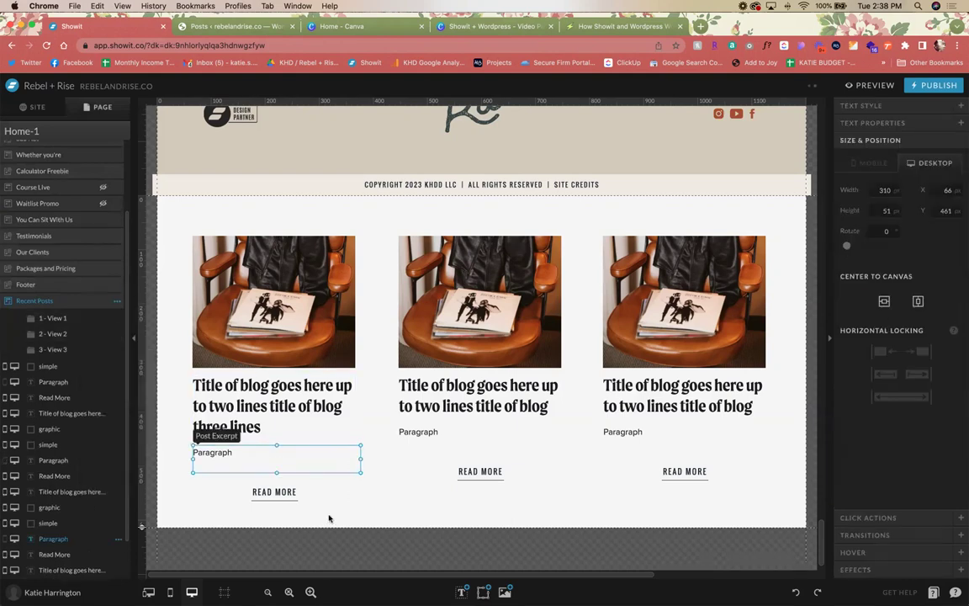
drag(329, 517, 186, 276)
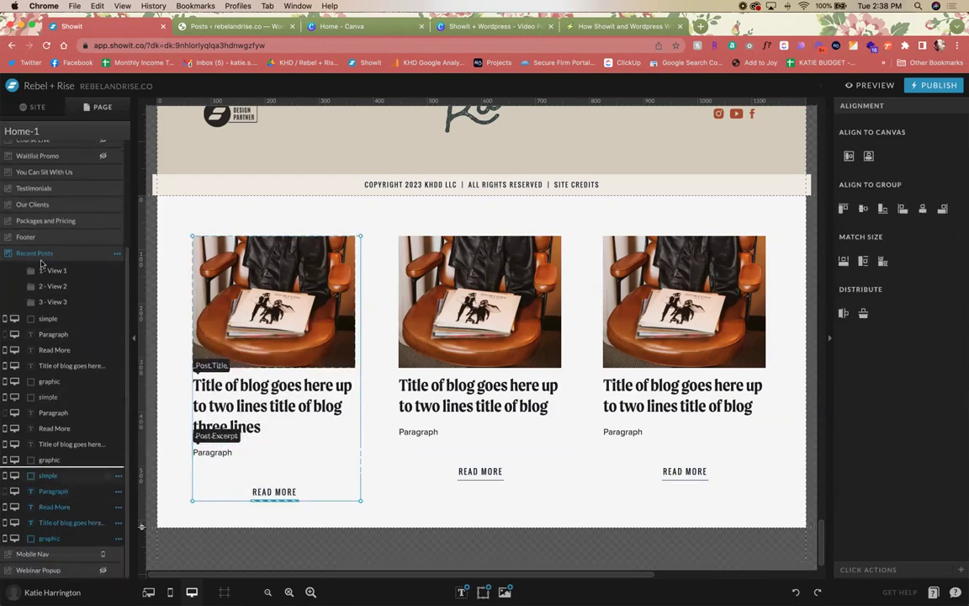
key(Delete)
drag(488, 454, 354, 264)
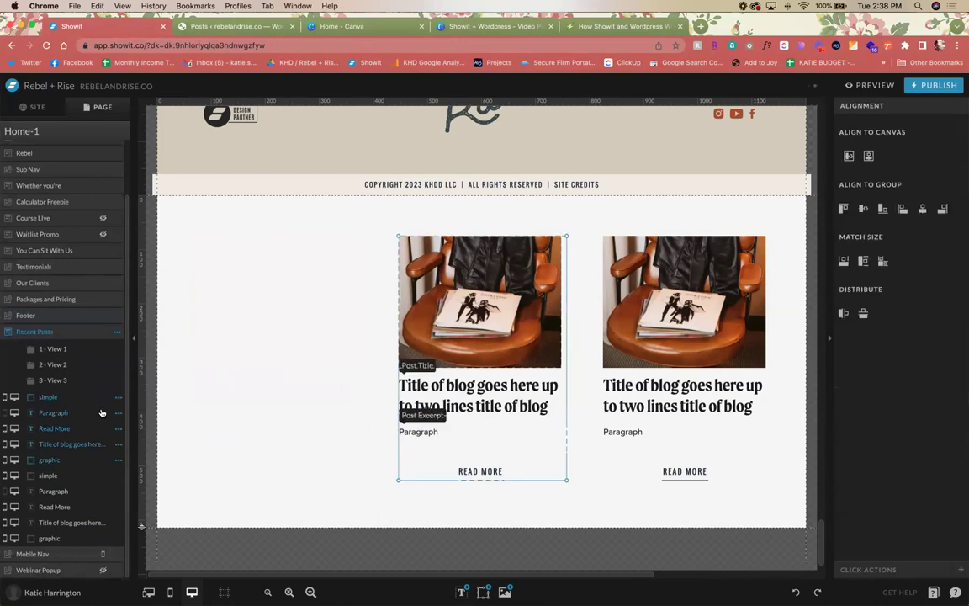
key(Delete)
drag(665, 471, 523, 231)
key(Delete)
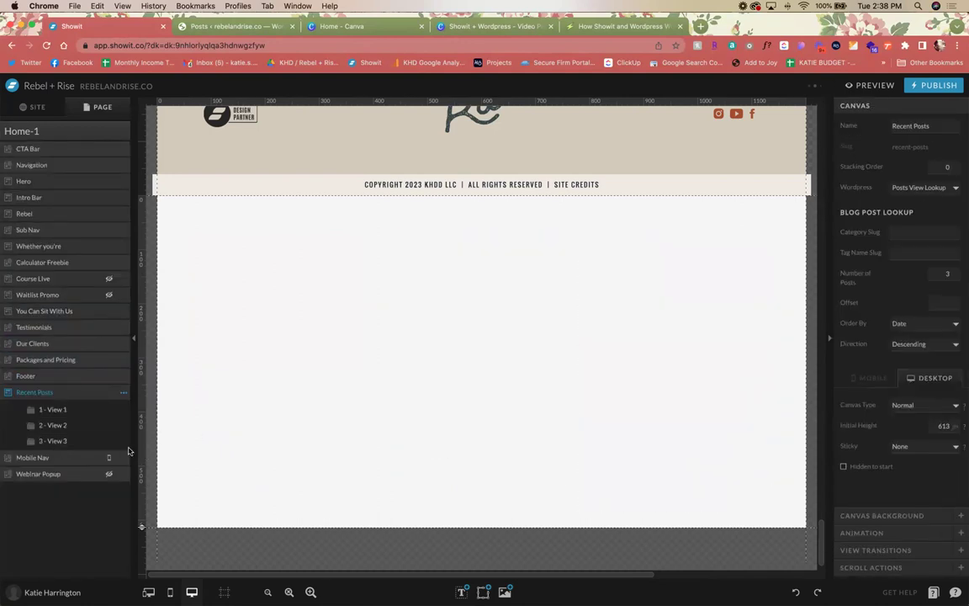
Step: Check View 1's single repeating post, then return to the site-wide pages list
click(53, 409)
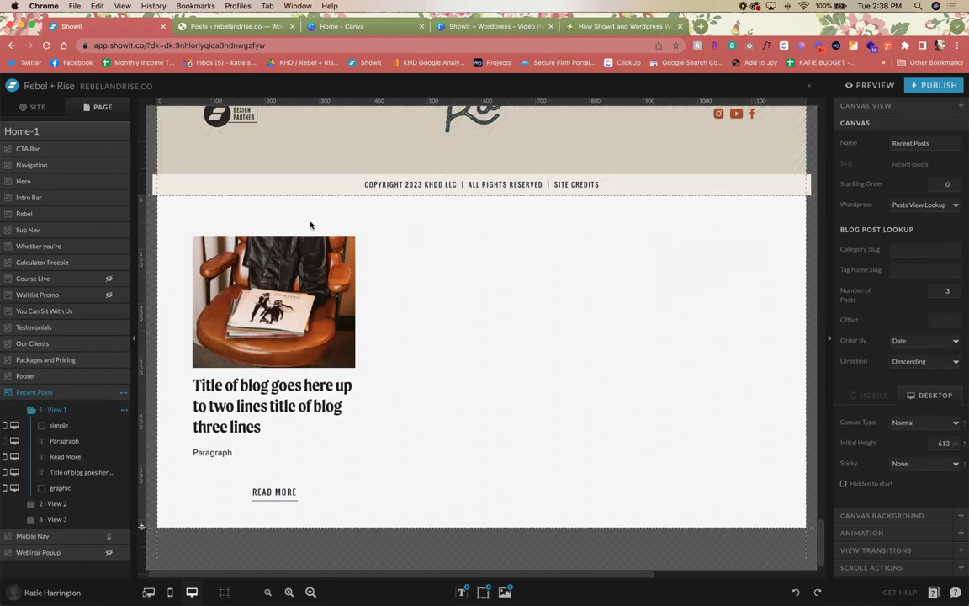
scroll(311, 225, right, 5)
click(36, 105)
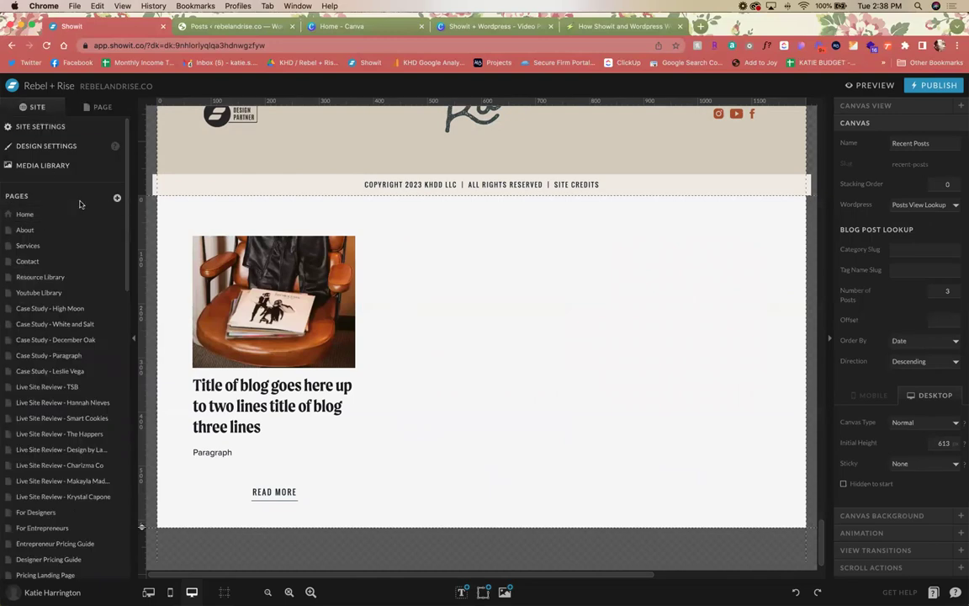
scroll(80, 204, down, 1)
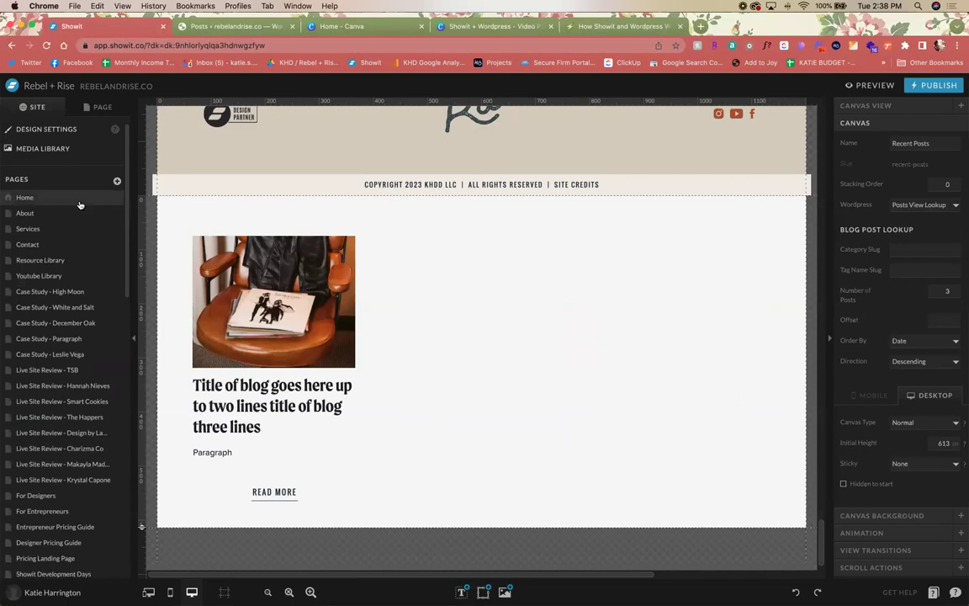
Step: In Settings > Showit, enable loading the WordPress home page instead of Showit's, and save
click(202, 27)
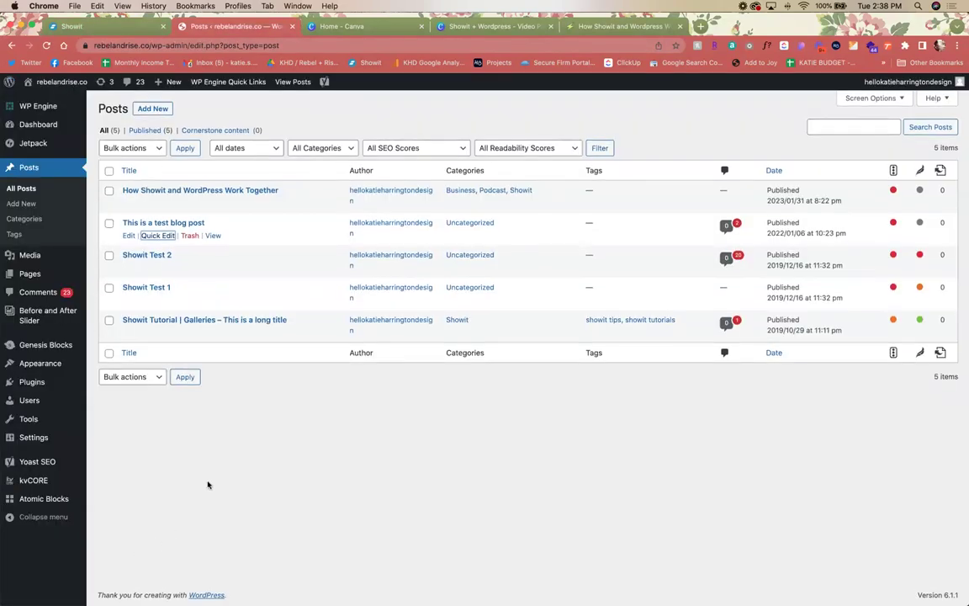
mouse_move(33, 437)
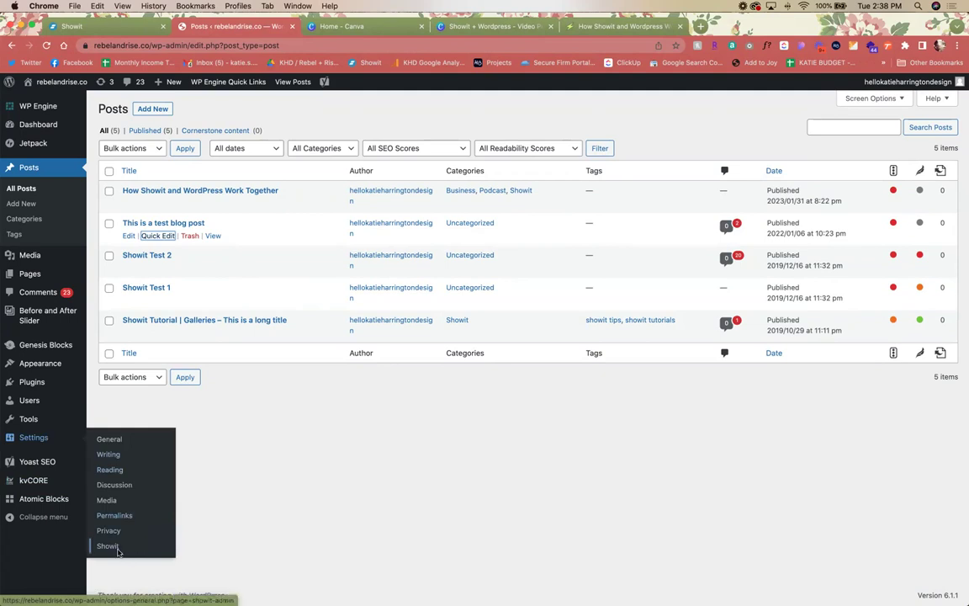
click(107, 547)
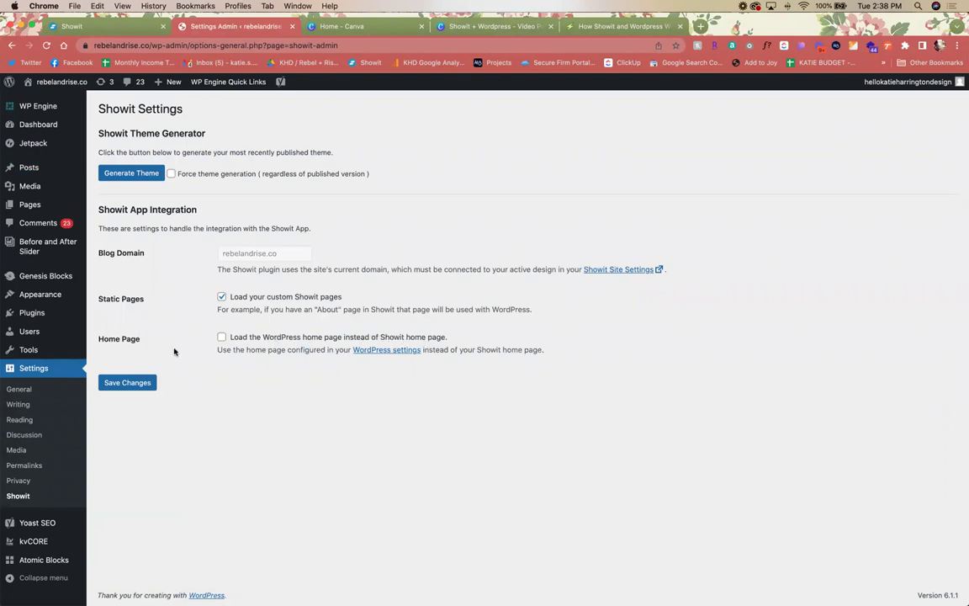
click(221, 336)
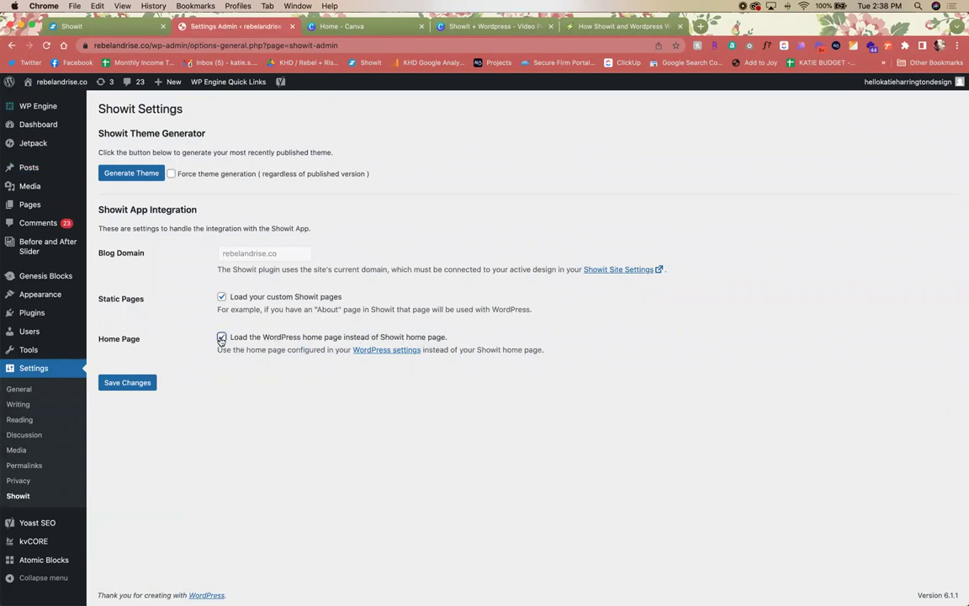
click(116, 383)
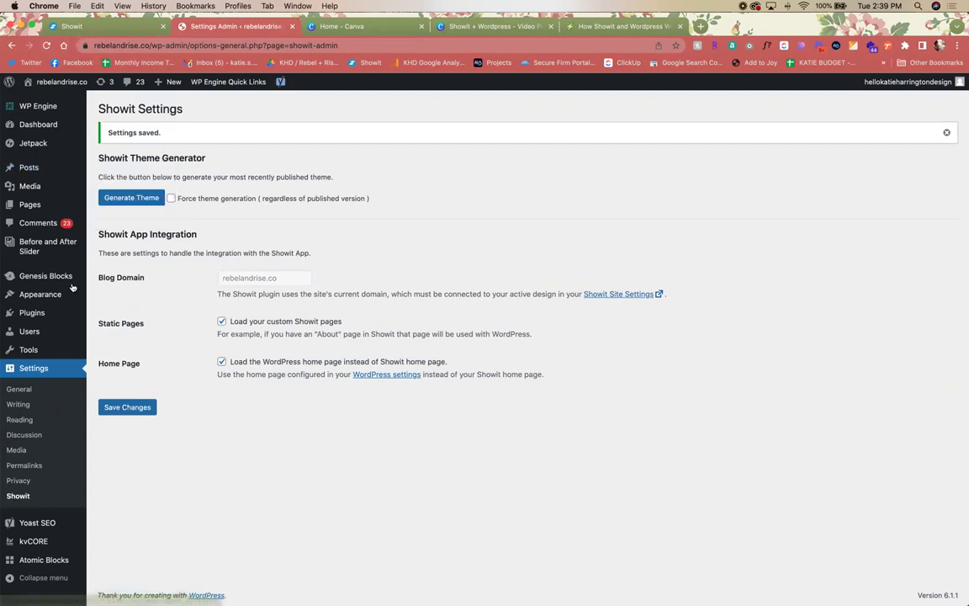
Step: Review Showit's Blog Templates, then open WordPress's Pages list
click(97, 24)
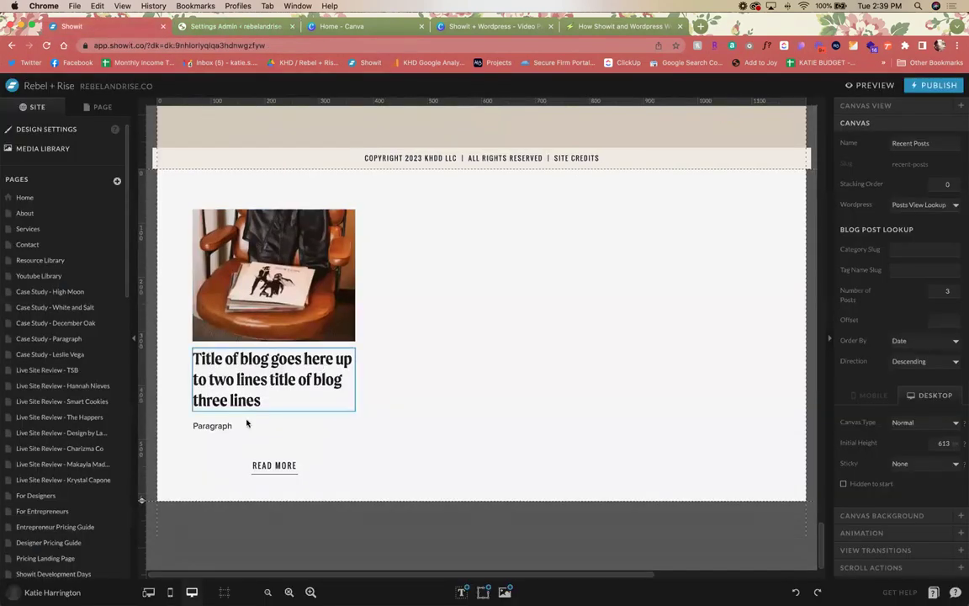
scroll(111, 393, down, 10)
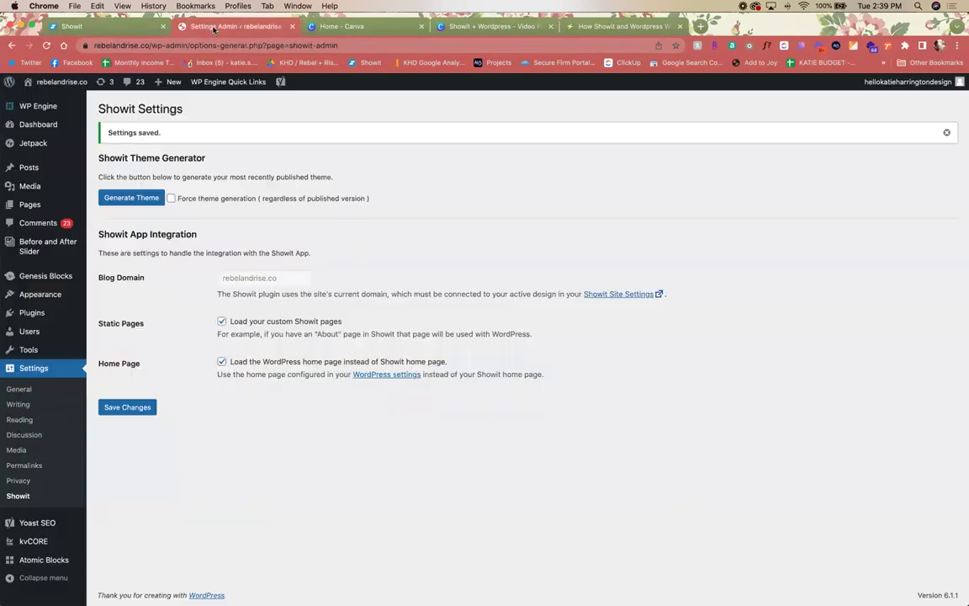
click(196, 27)
click(36, 205)
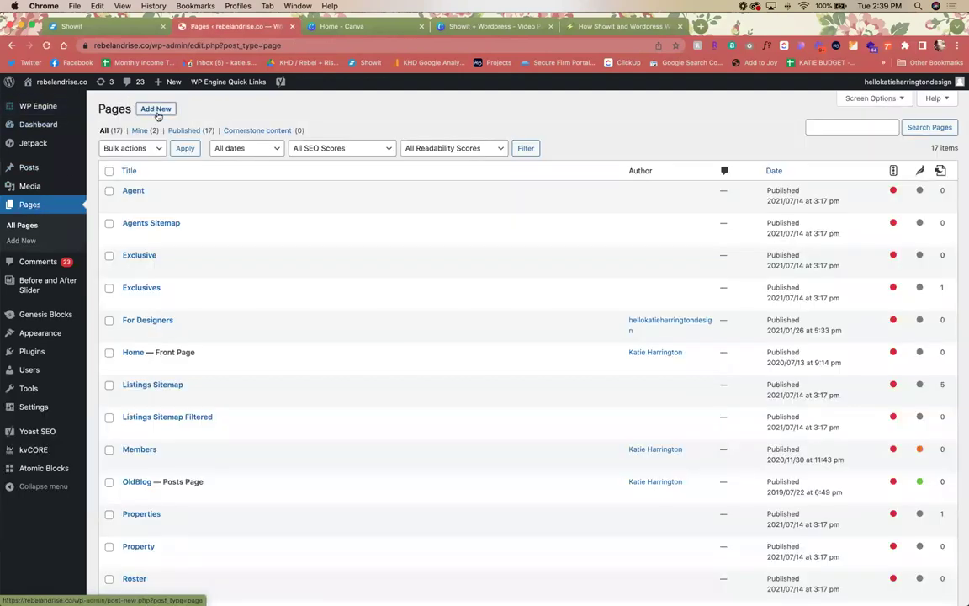
Step: Create a new WordPress page titled 'Home 1'
scroll(220, 239, down, 1)
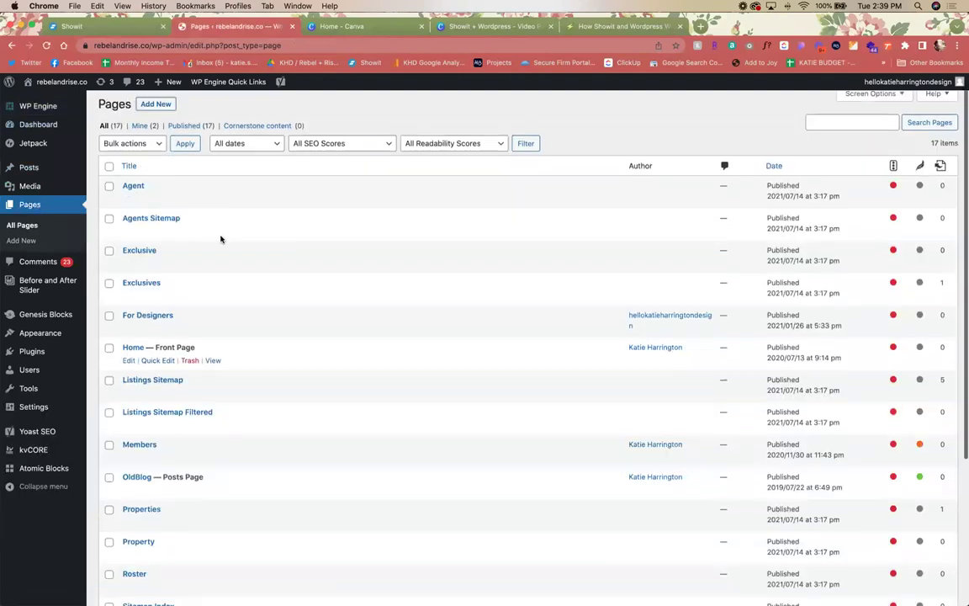
click(147, 101)
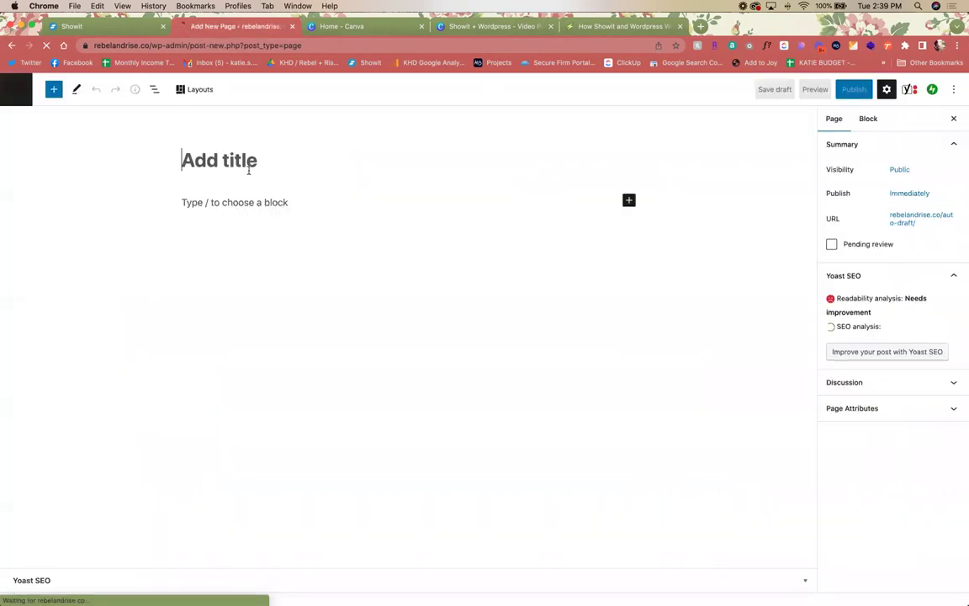
text(Home 1)
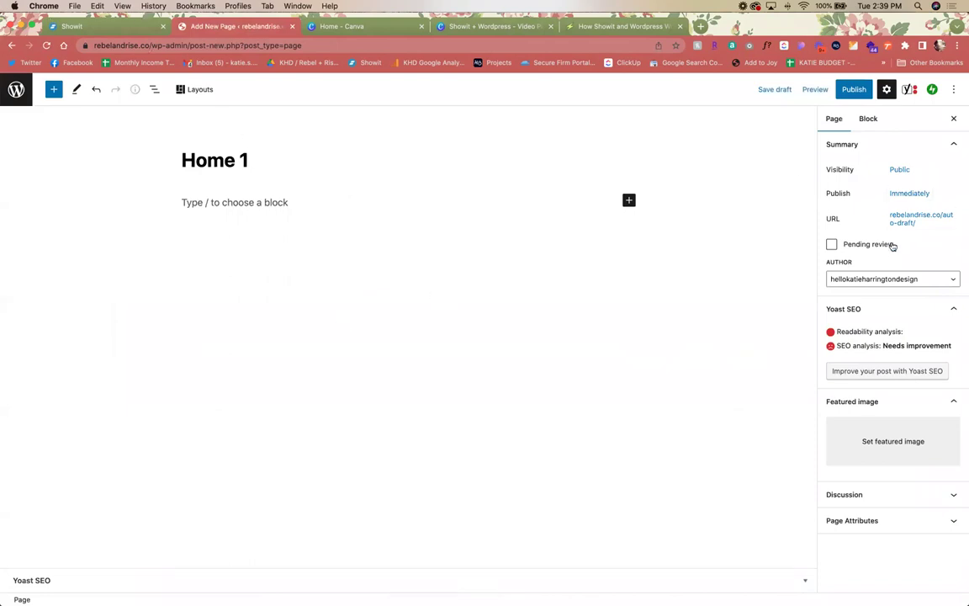
click(117, 24)
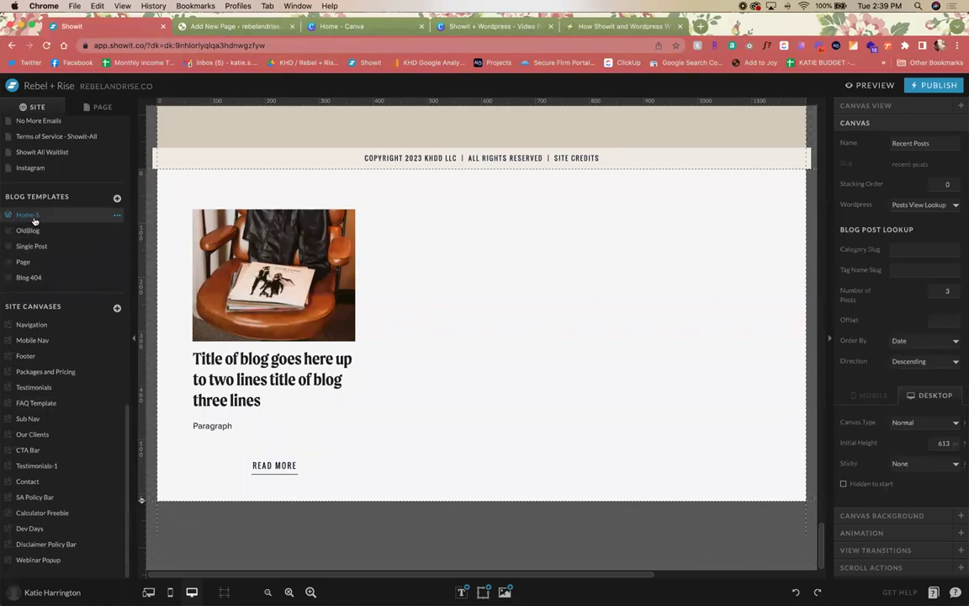
click(220, 28)
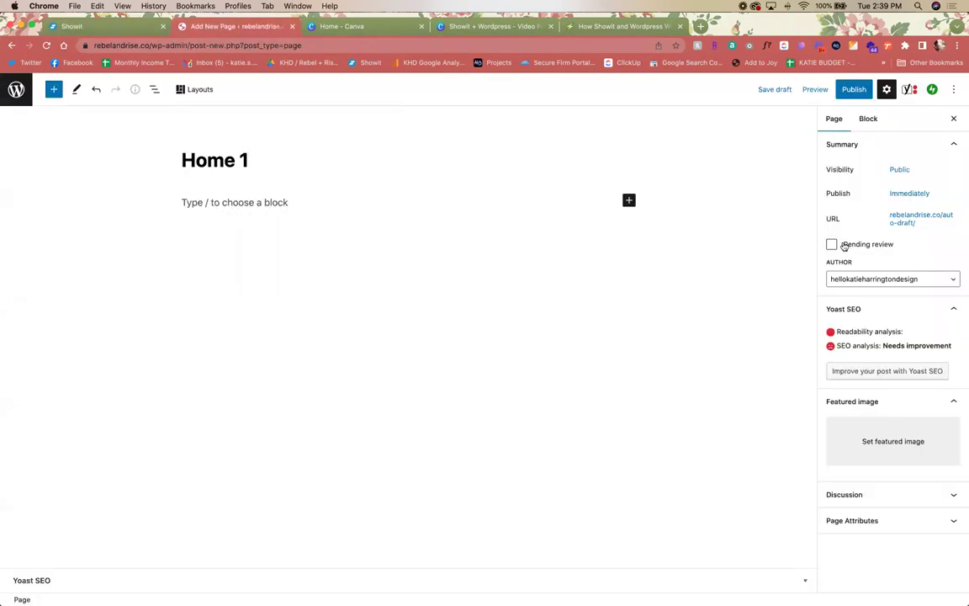
Step: Publish Home 1, check its home-1 address slug, and return to Showit
click(853, 89)
click(873, 91)
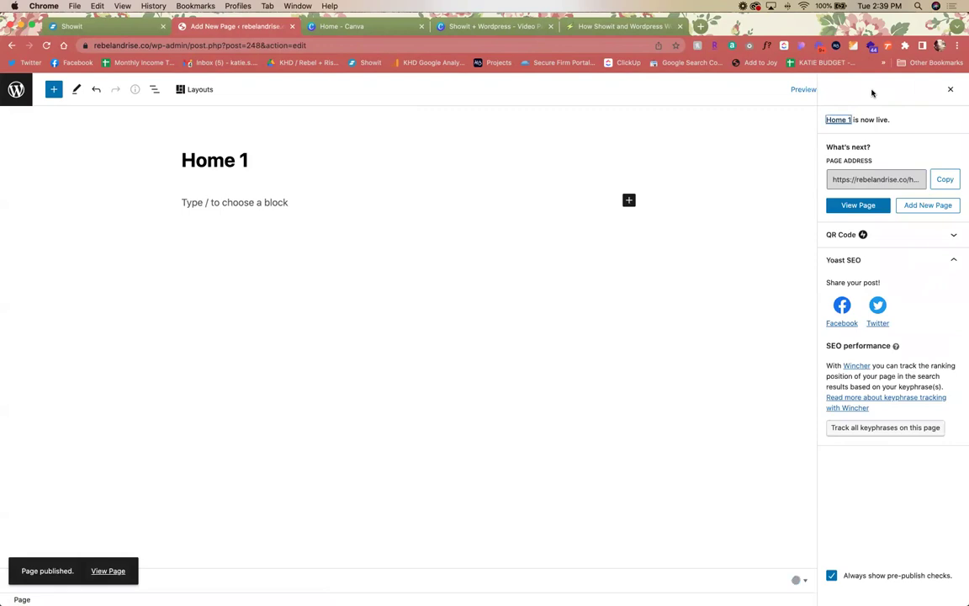
click(857, 176)
click(913, 180)
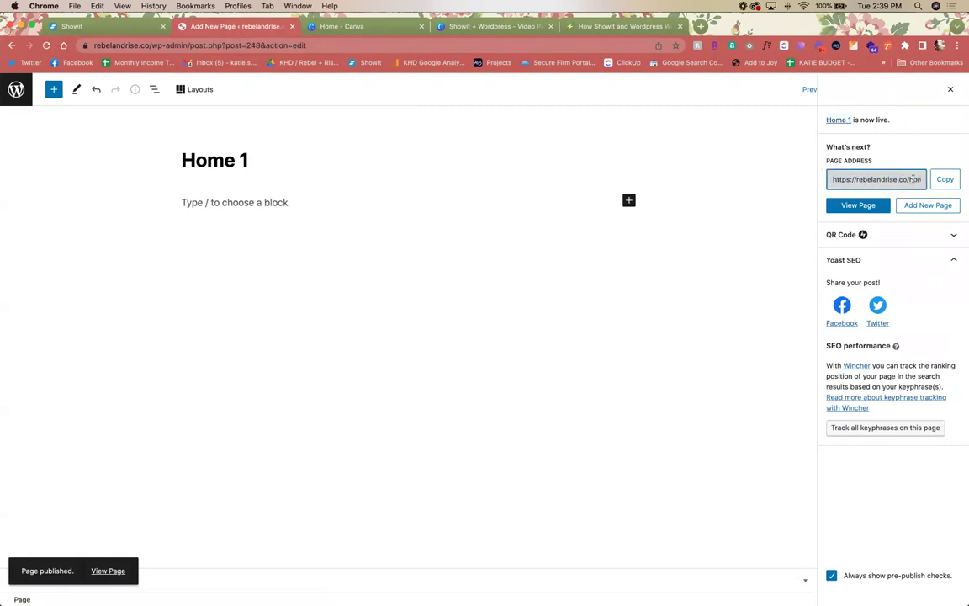
triple_click(925, 179)
drag(893, 179, 918, 180)
click(76, 26)
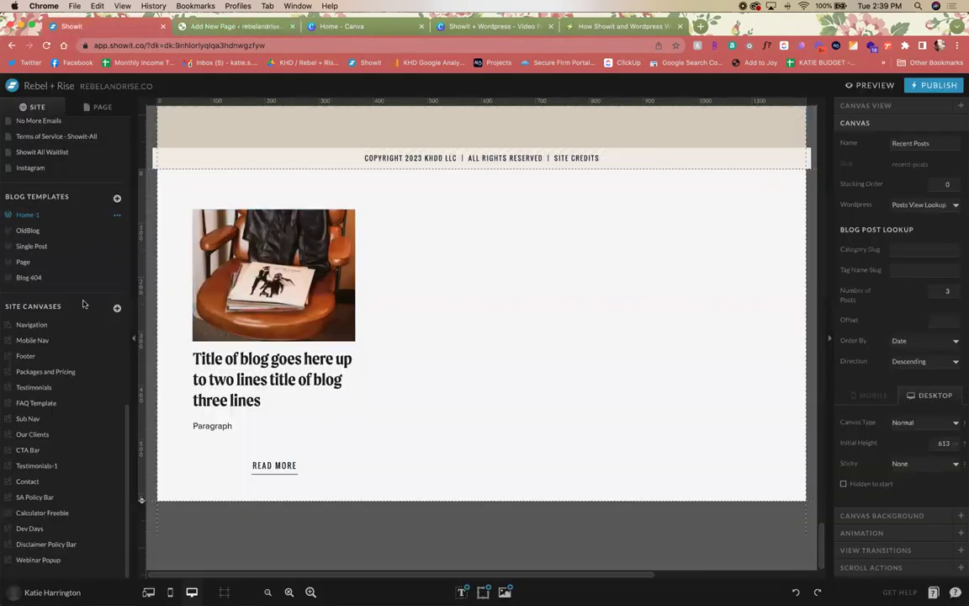
Step: Set Home-1's WordPress Template to Front Page in its page settings
click(94, 106)
click(39, 126)
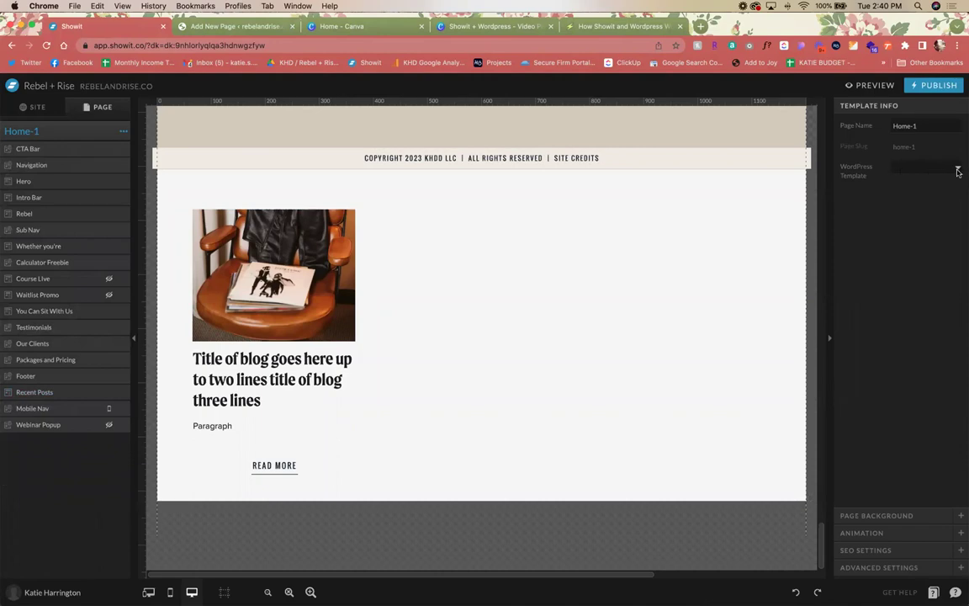
click(957, 172)
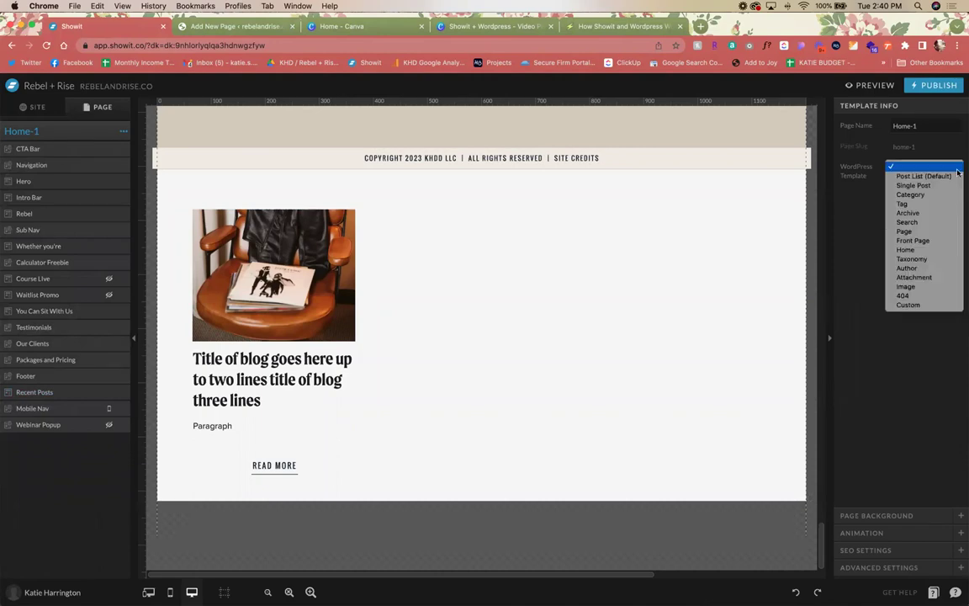
click(927, 242)
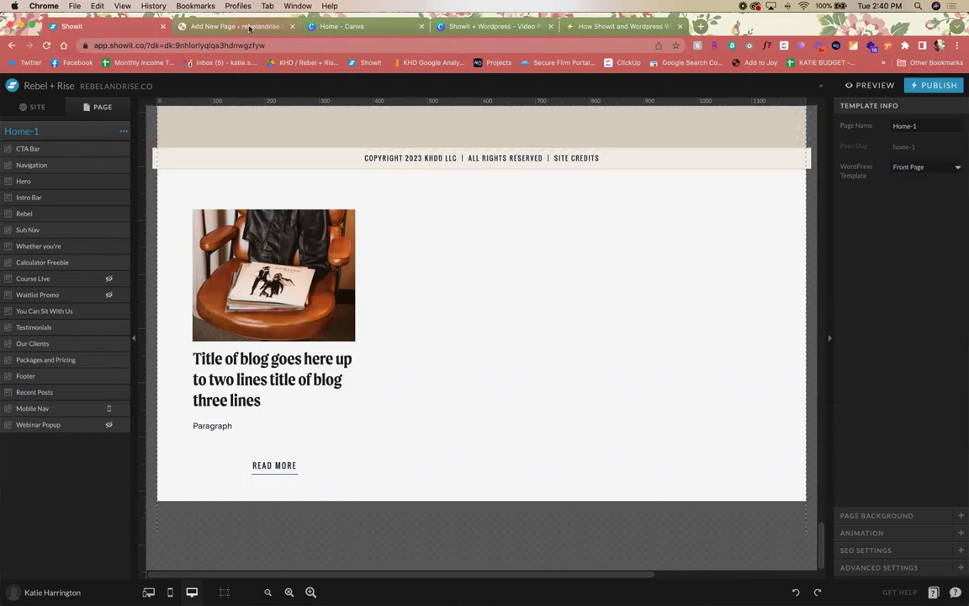
Step: Publish the Showit site live to rebelandrise.co
click(936, 85)
click(600, 281)
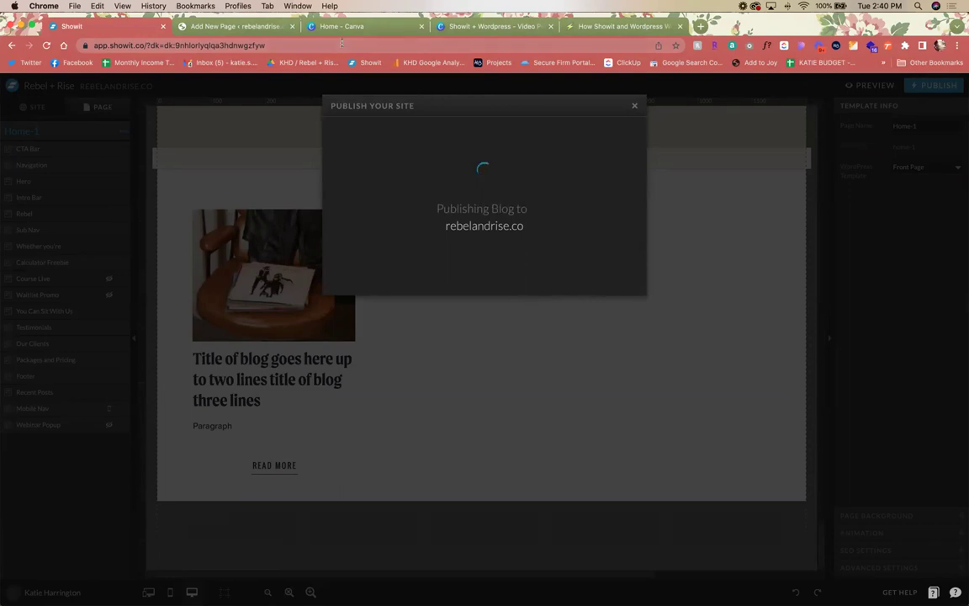
click(212, 28)
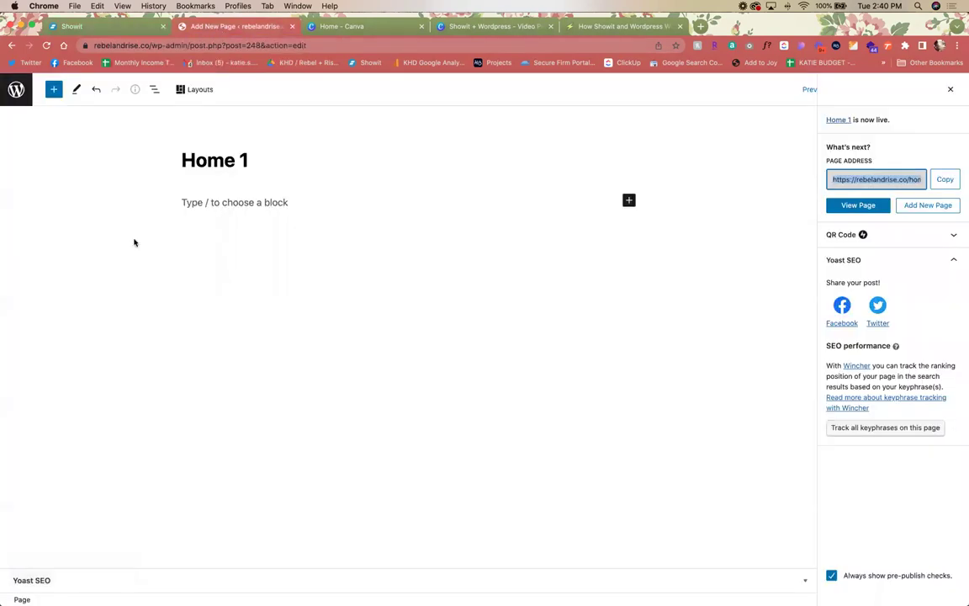
Step: Choose Home 1 as the static homepage in WordPress Reading settings
click(13, 93)
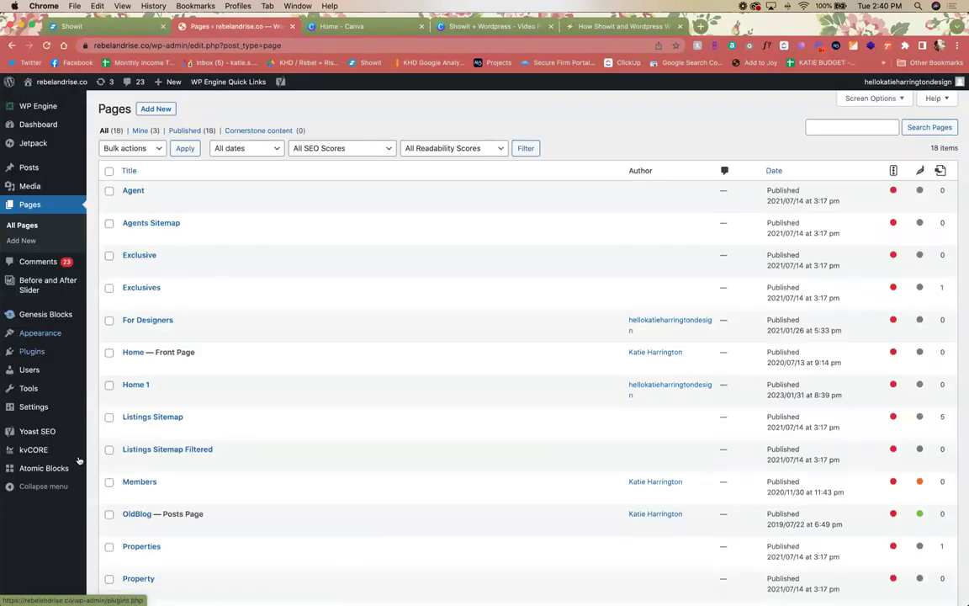
mouse_move(76, 406)
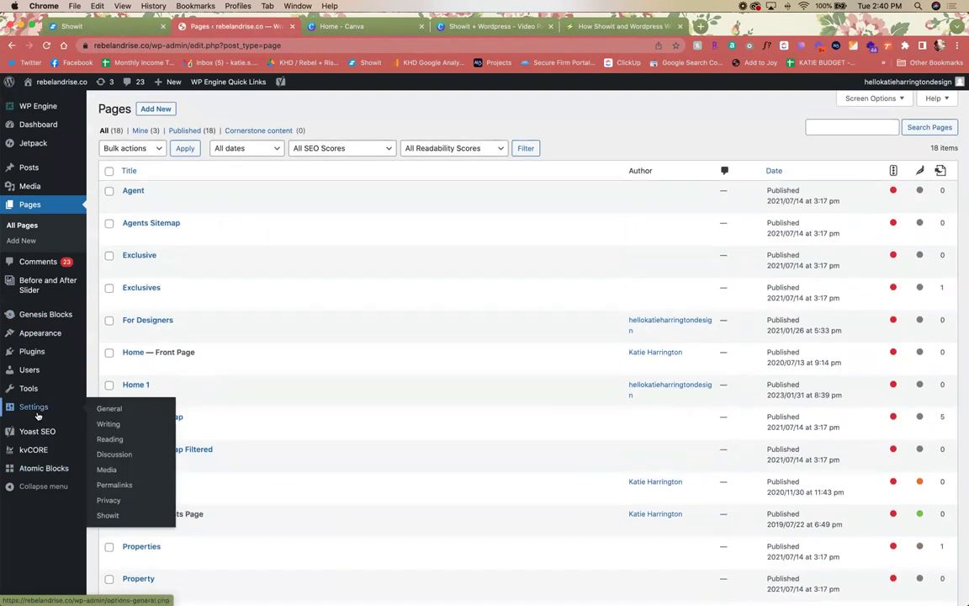
click(110, 439)
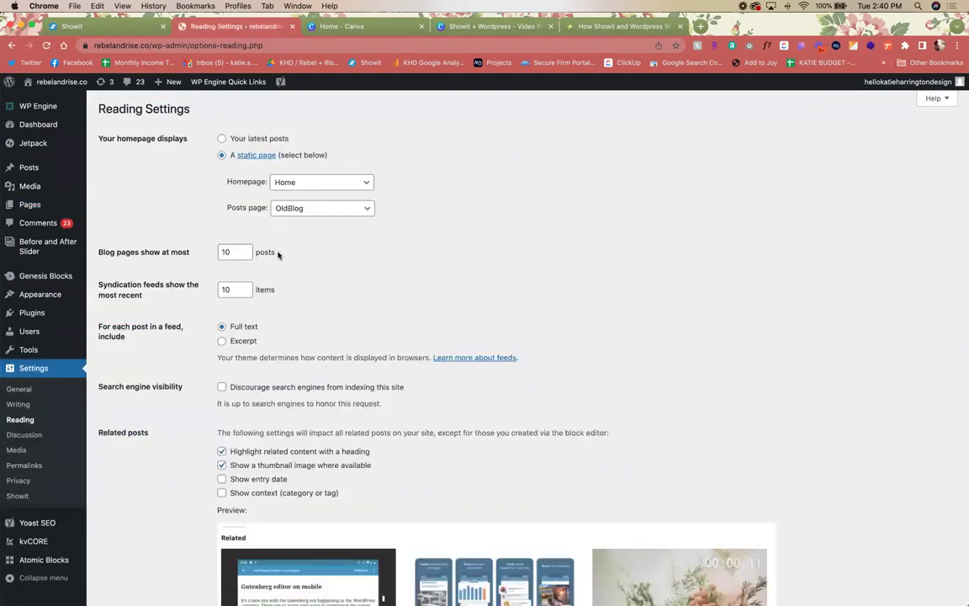
click(350, 184)
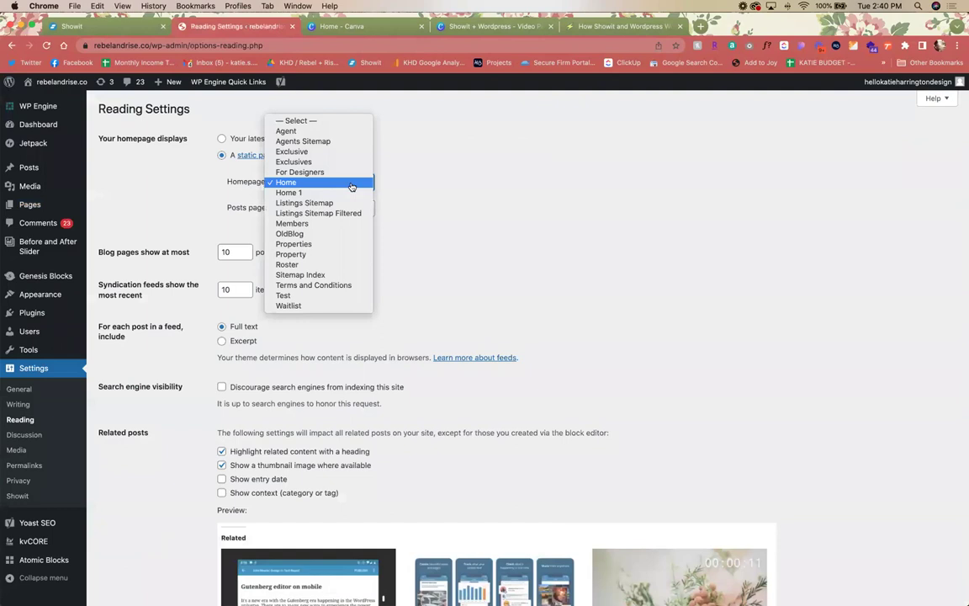
click(353, 193)
click(593, 201)
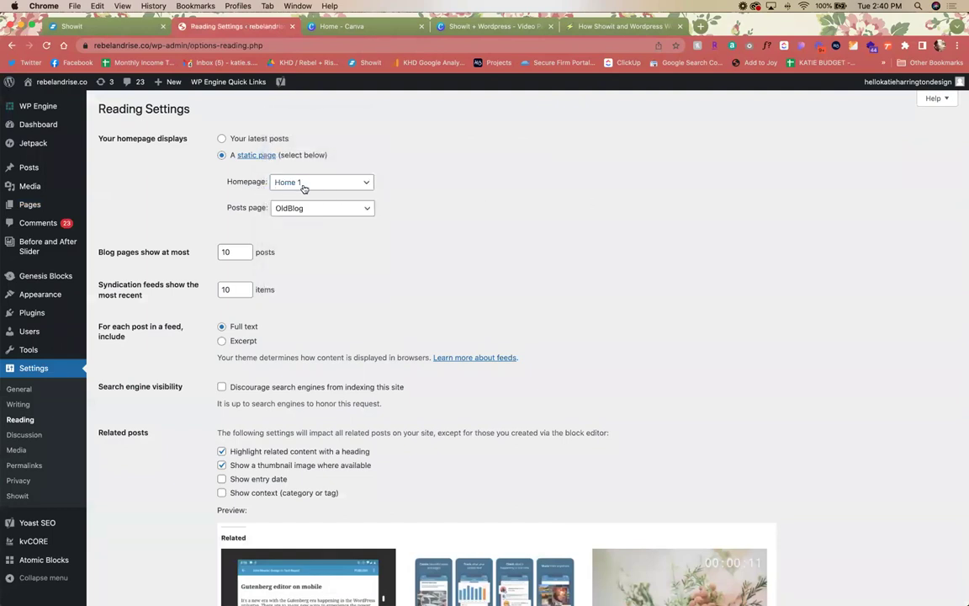
Step: Close Showit's publish confirmation, then save the WordPress reading settings
click(82, 27)
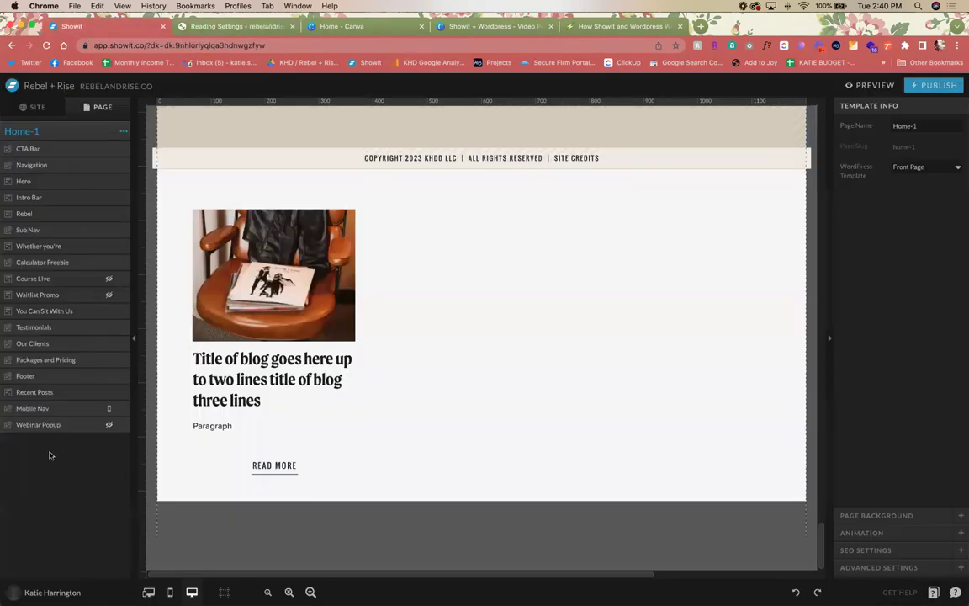
click(545, 202)
click(220, 28)
scroll(471, 231, down, 4)
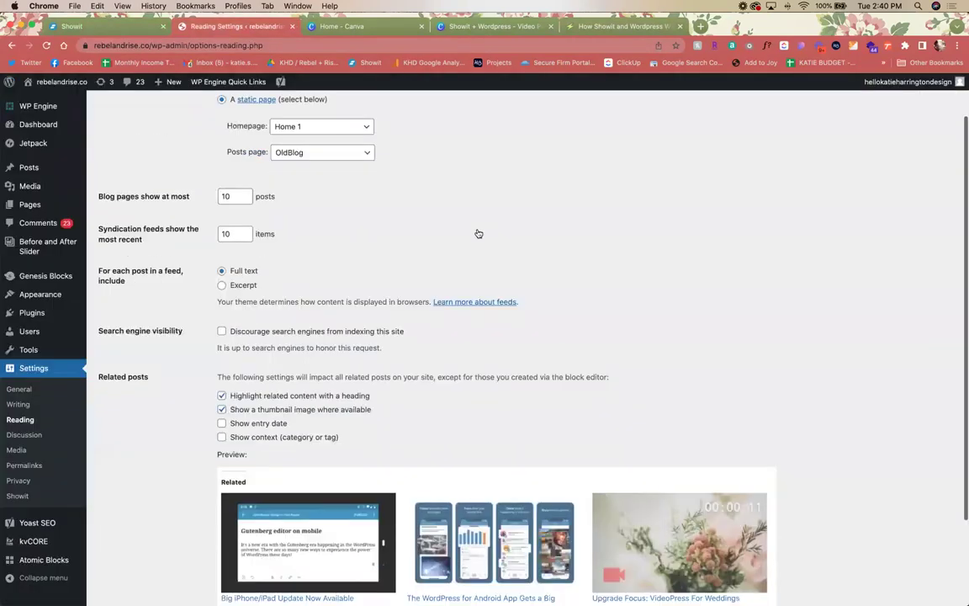
click(139, 549)
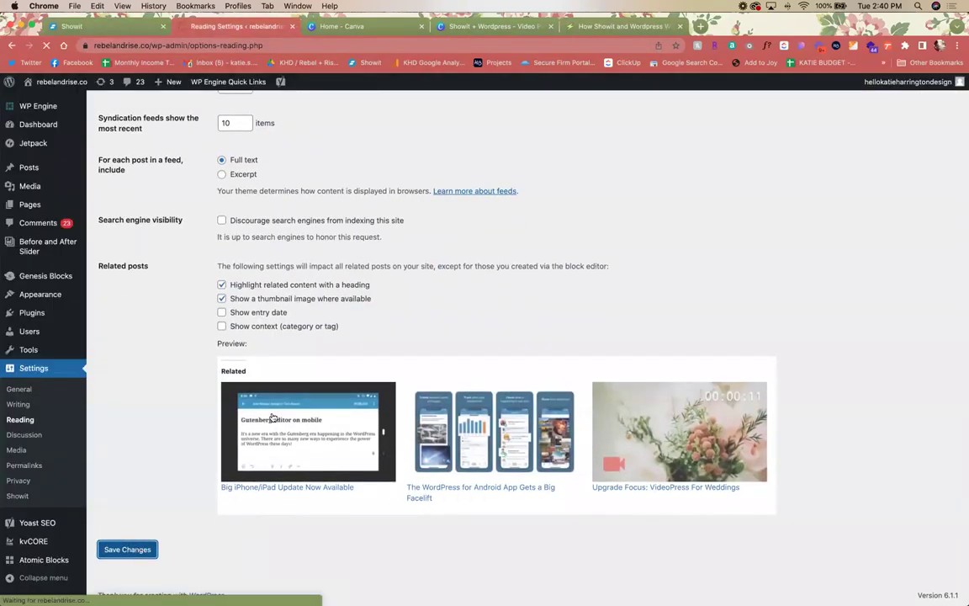
click(700, 26)
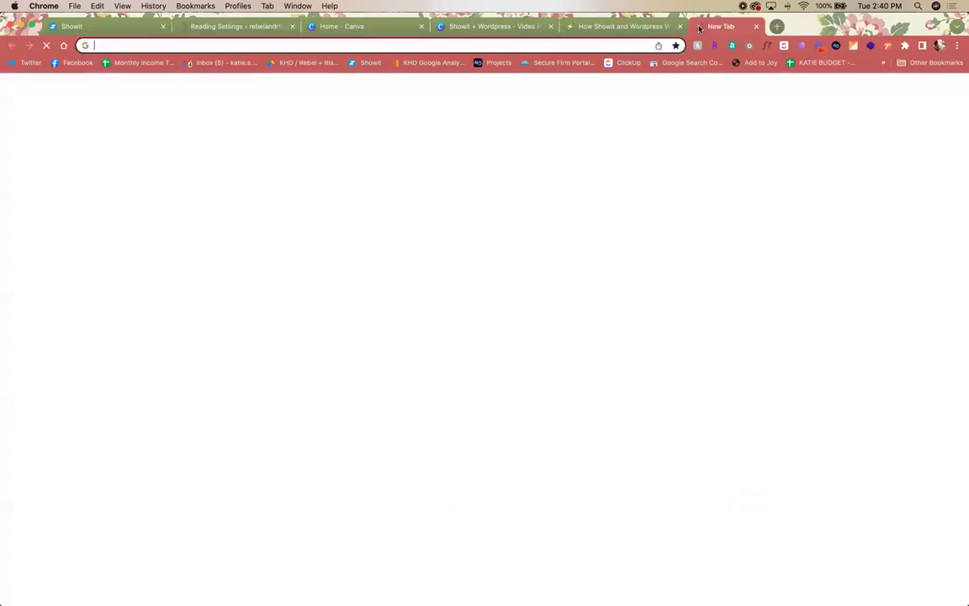
Step: Load rebelandrise.co and scroll to check the three latest blog posts on the homepage
text(rebelandrise.co)
key(Return)
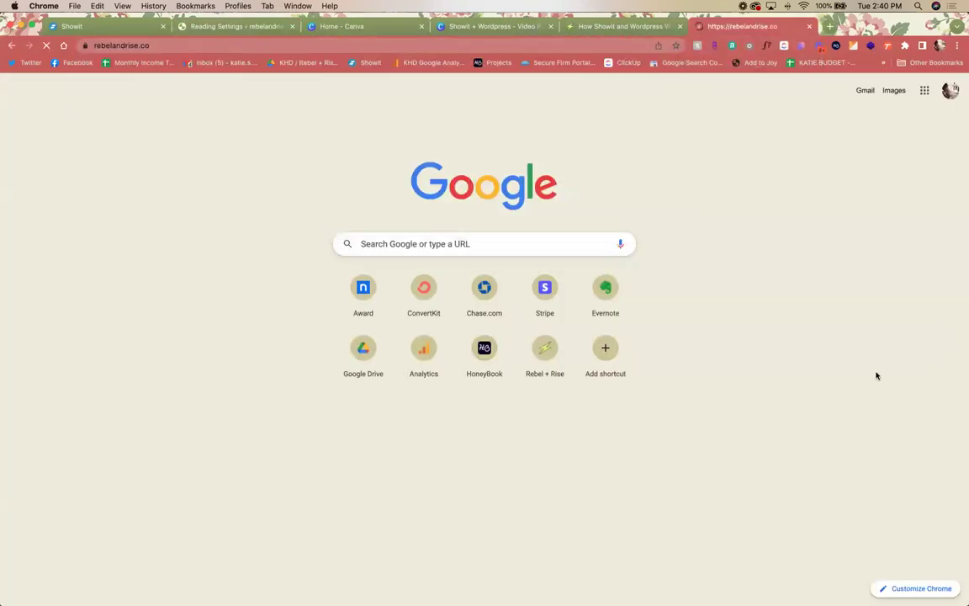
scroll(875, 376, down, 20)
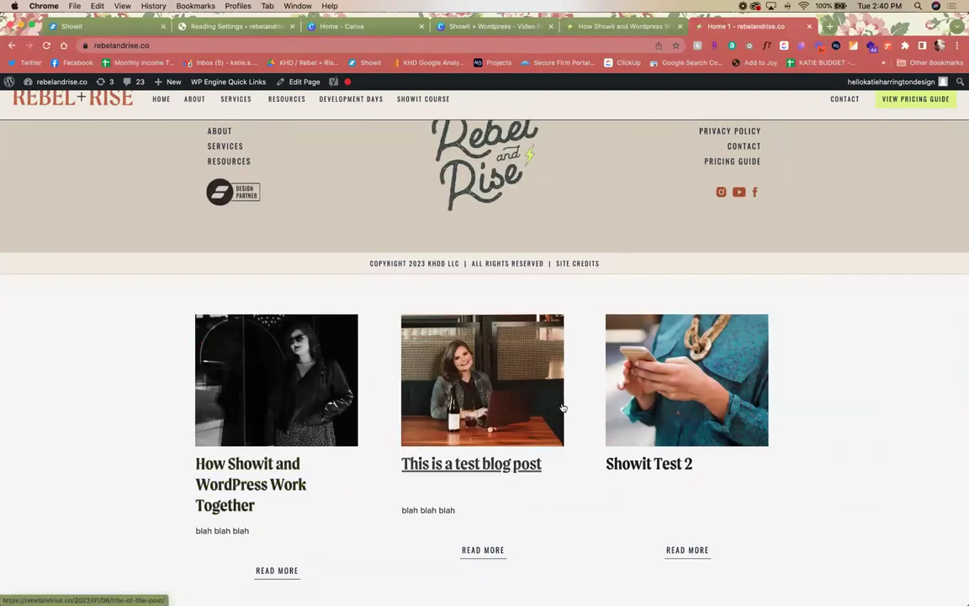
scroll(849, 380, down, 1)
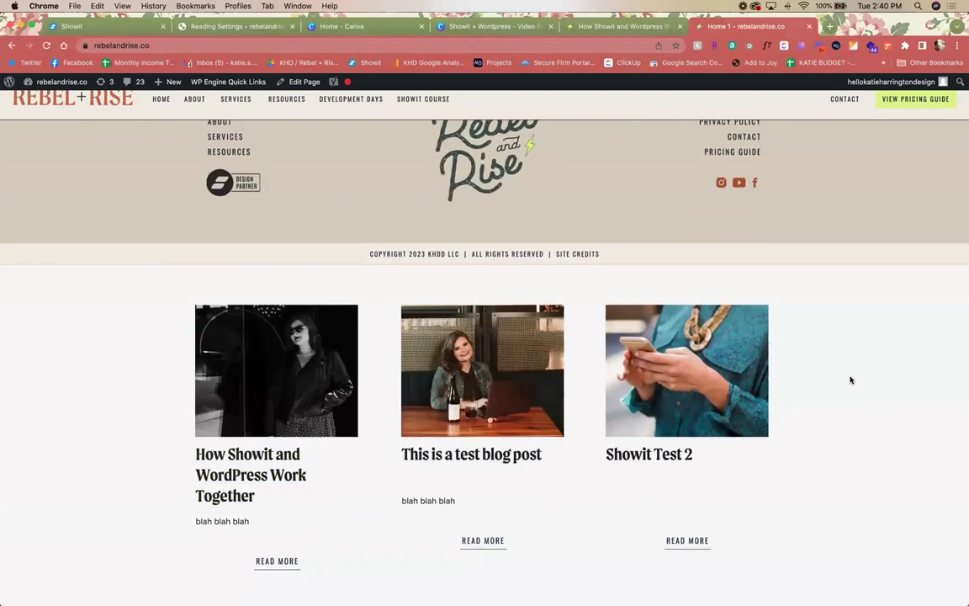
scroll(849, 380, up, 1)
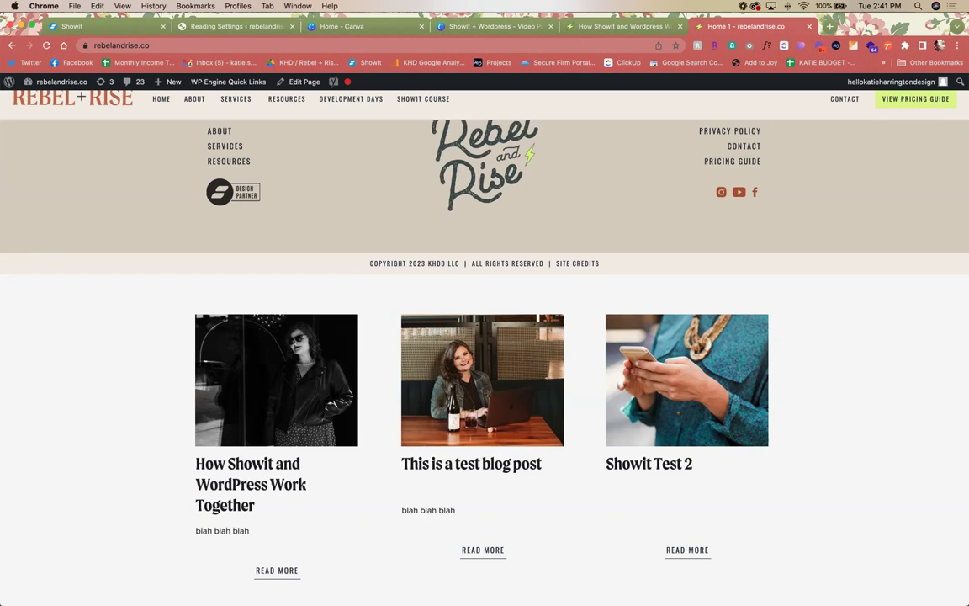
key(super+1)
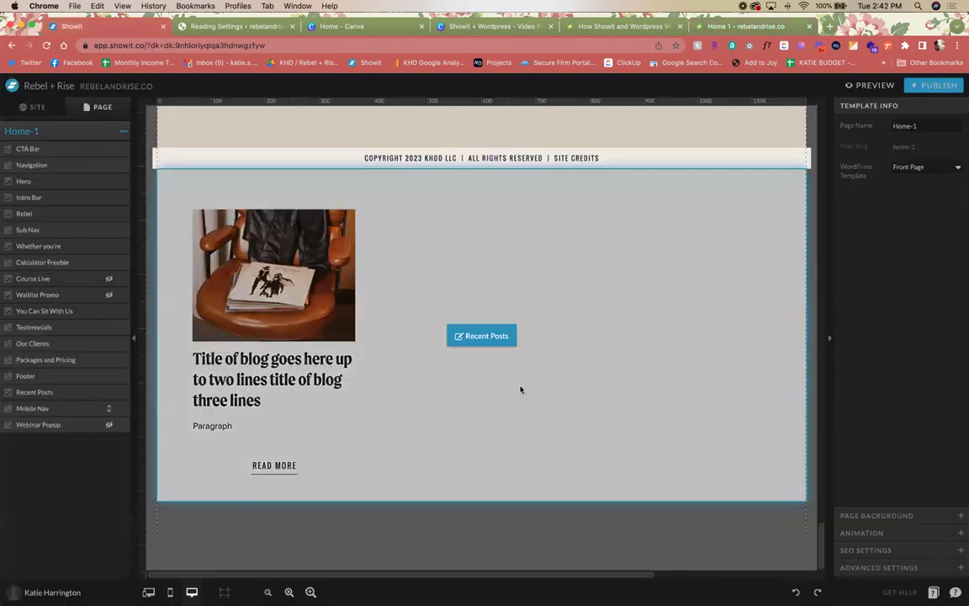
Step: Confirm the Recent Posts canvas stays set to Posts View Lookup
click(489, 269)
click(936, 206)
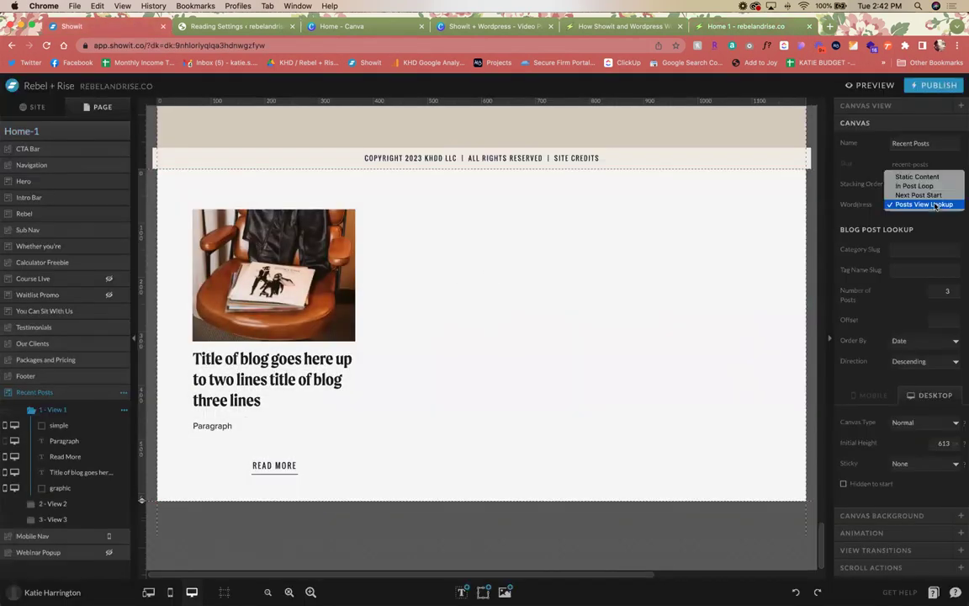
click(936, 206)
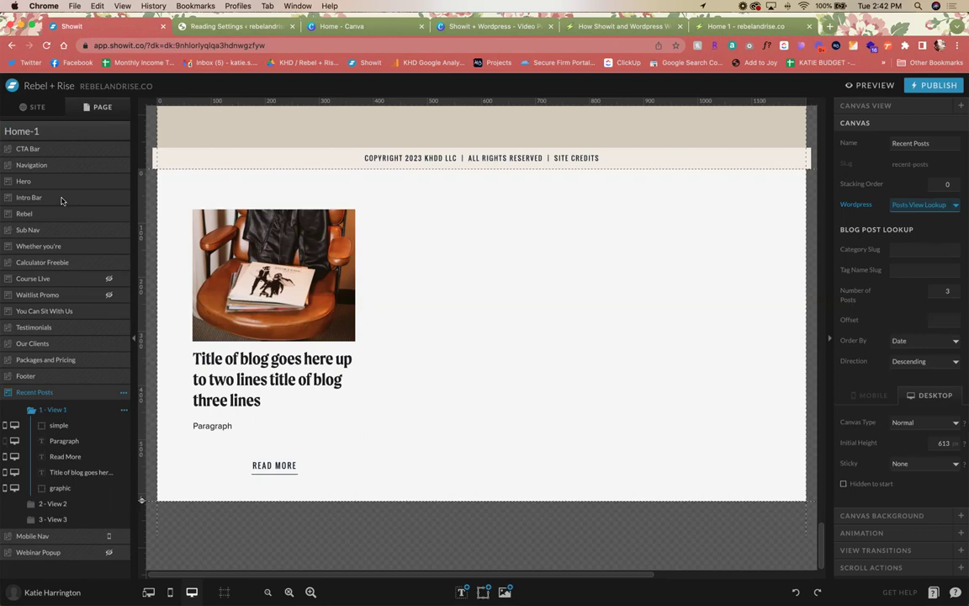
Step: Open the OldBlog blog template from the Site pages list and review its post grid
click(34, 107)
scroll(49, 225, down, 10)
scroll(50, 253, down, 10)
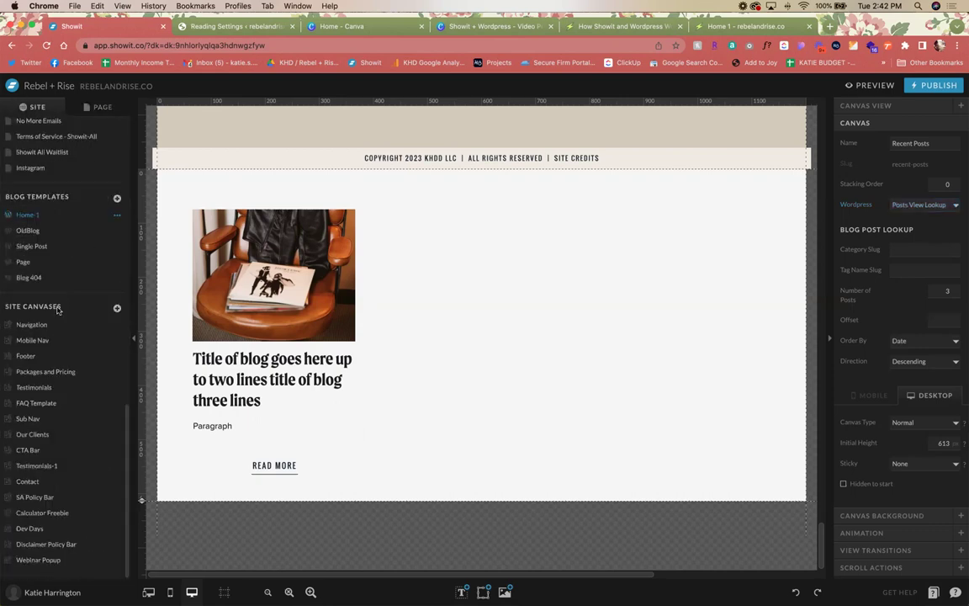
click(34, 215)
click(38, 230)
click(578, 353)
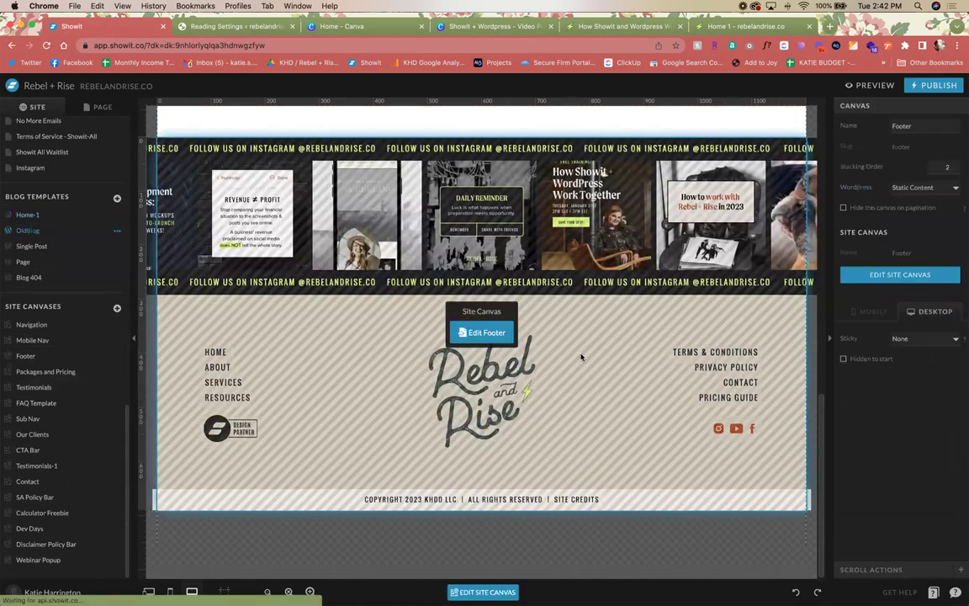
scroll(580, 357, up, 5)
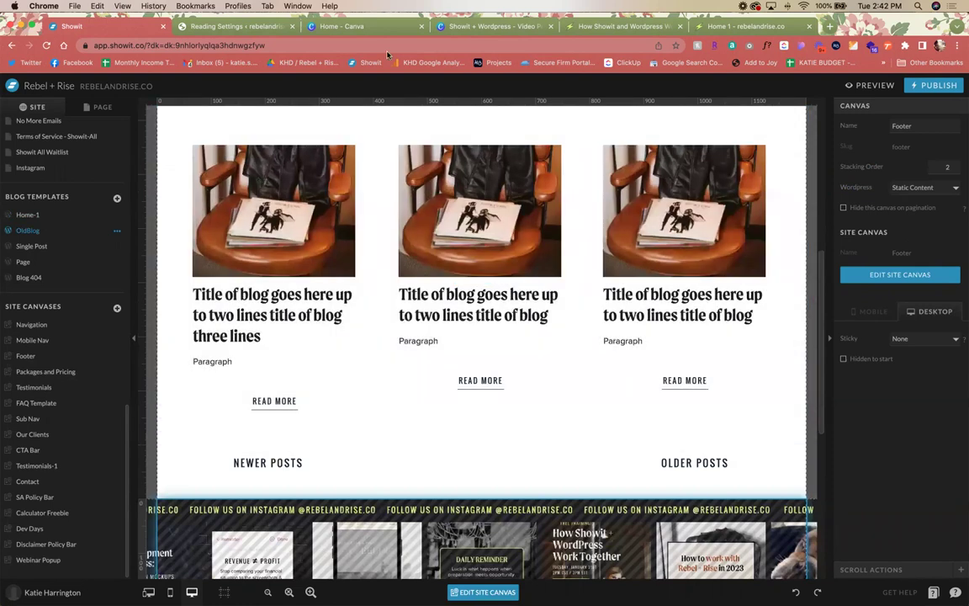
click(341, 26)
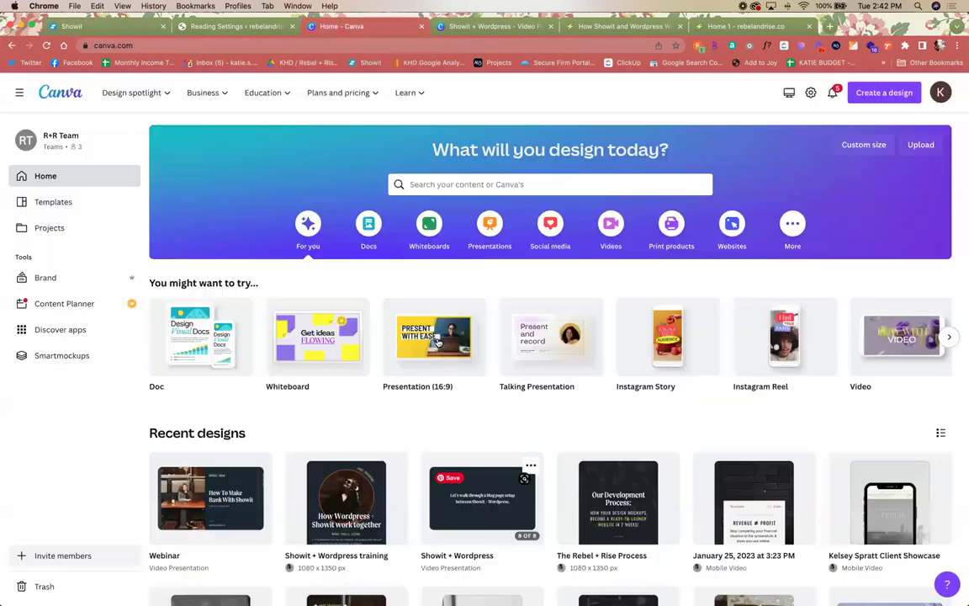
Step: View the Showit versus Wordpress slide of the Showit + Wordpress presentation, dismissing the cash-back popup
click(436, 500)
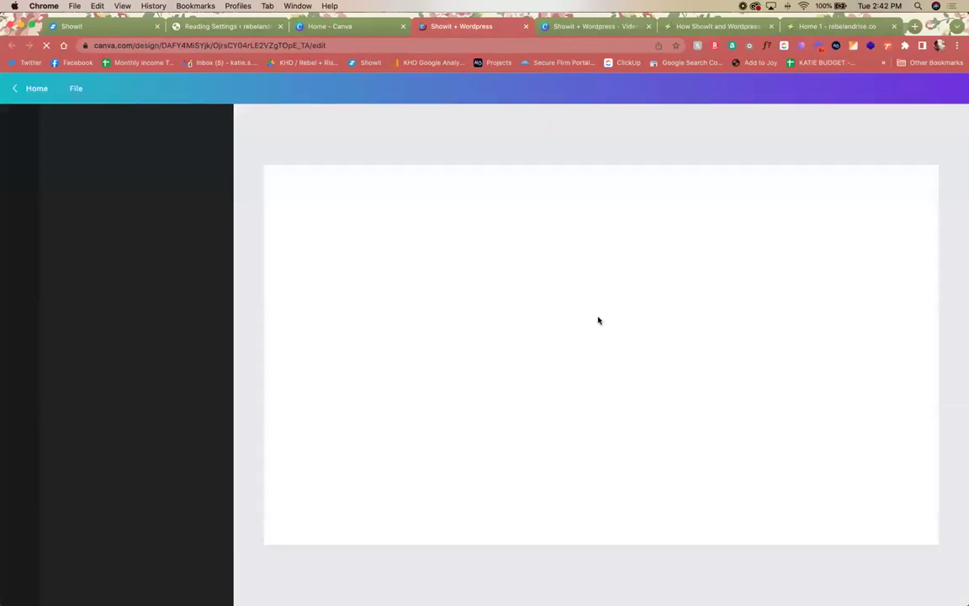
scroll(612, 436, down, 3)
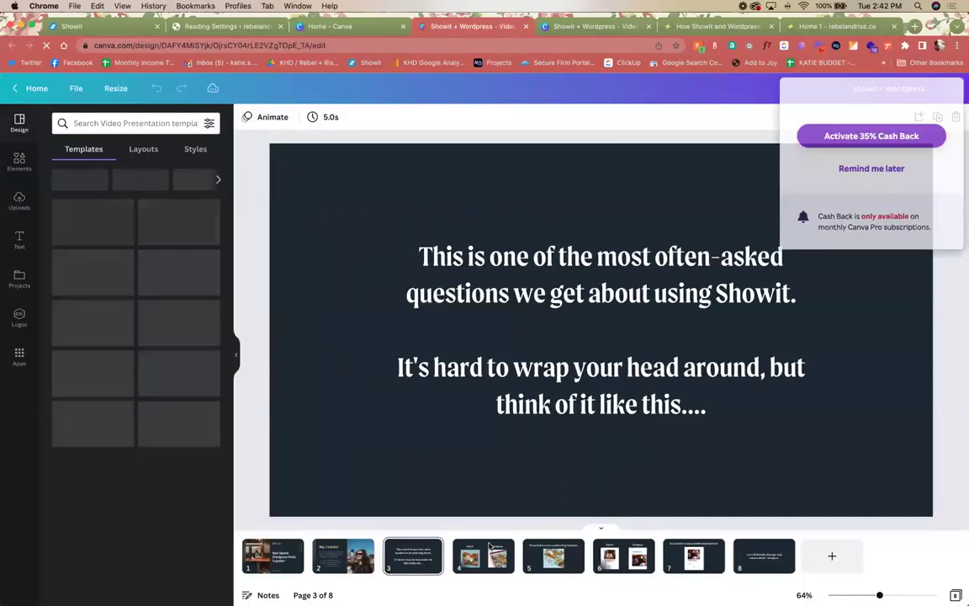
click(484, 555)
click(871, 168)
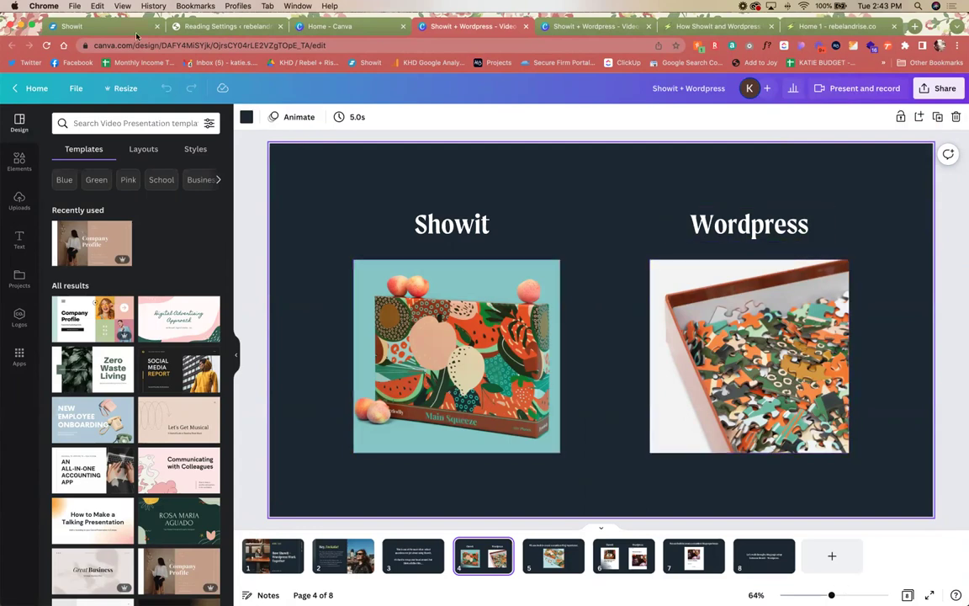
click(78, 25)
click(528, 432)
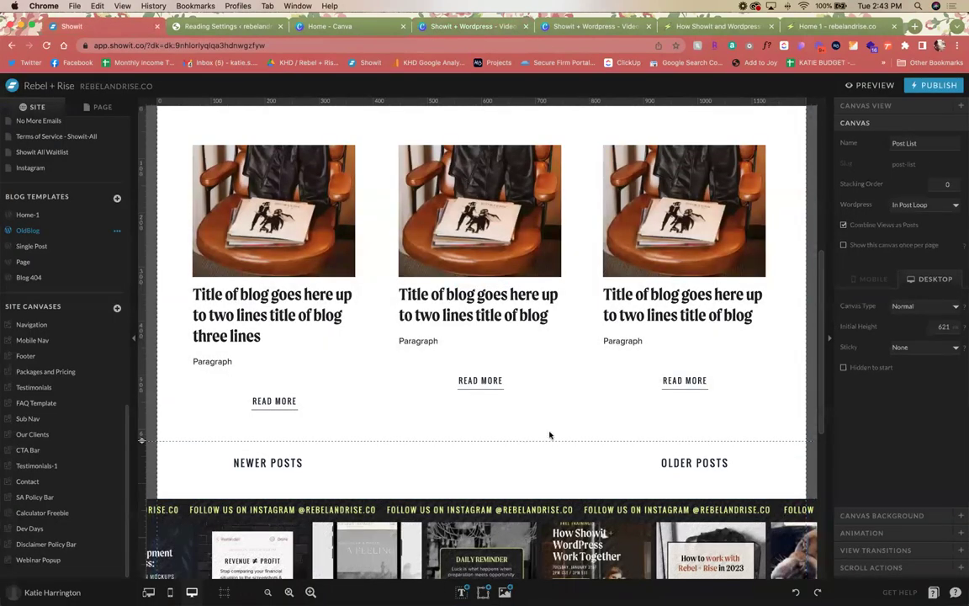
Step: Open 'How Showit and Wordpress Work Together' from All Posts and inspect its title and paragraph
click(282, 285)
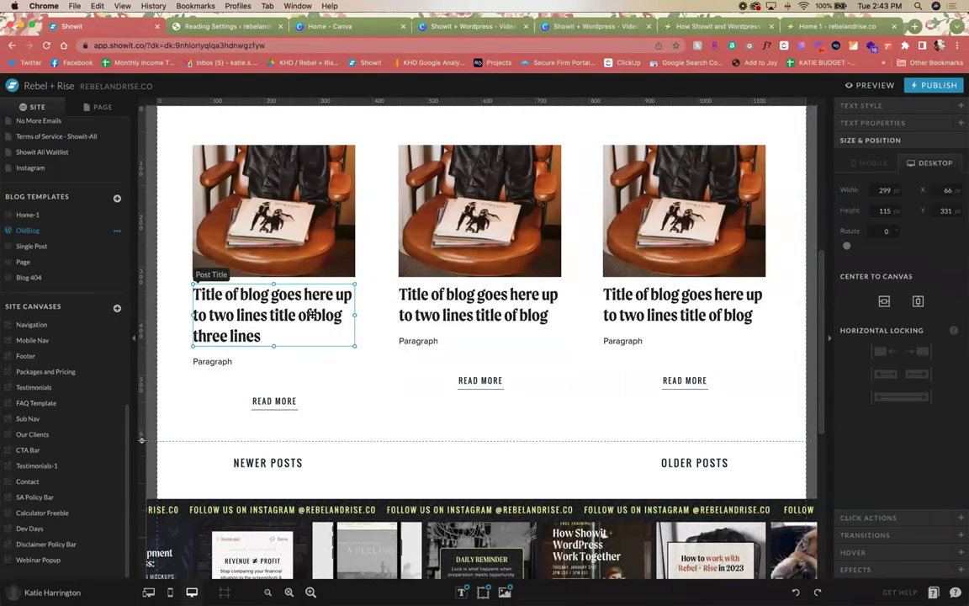
click(196, 23)
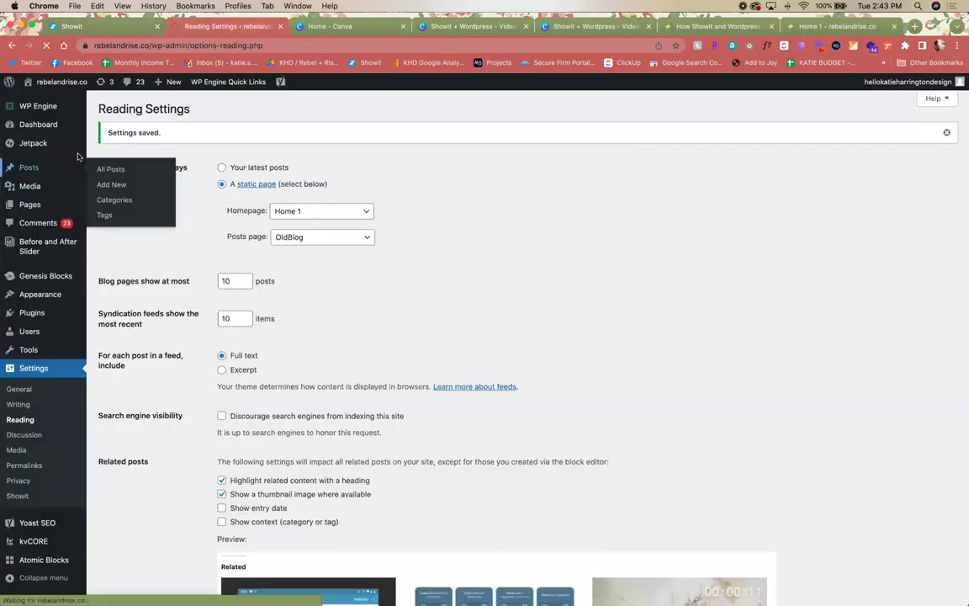
click(25, 167)
click(194, 191)
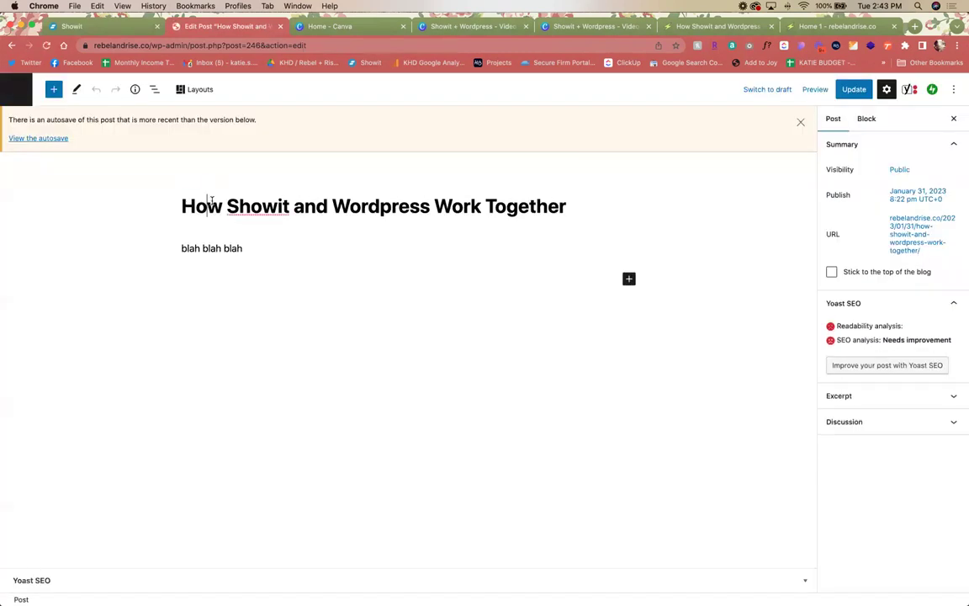
drag(186, 204, 423, 227)
click(395, 294)
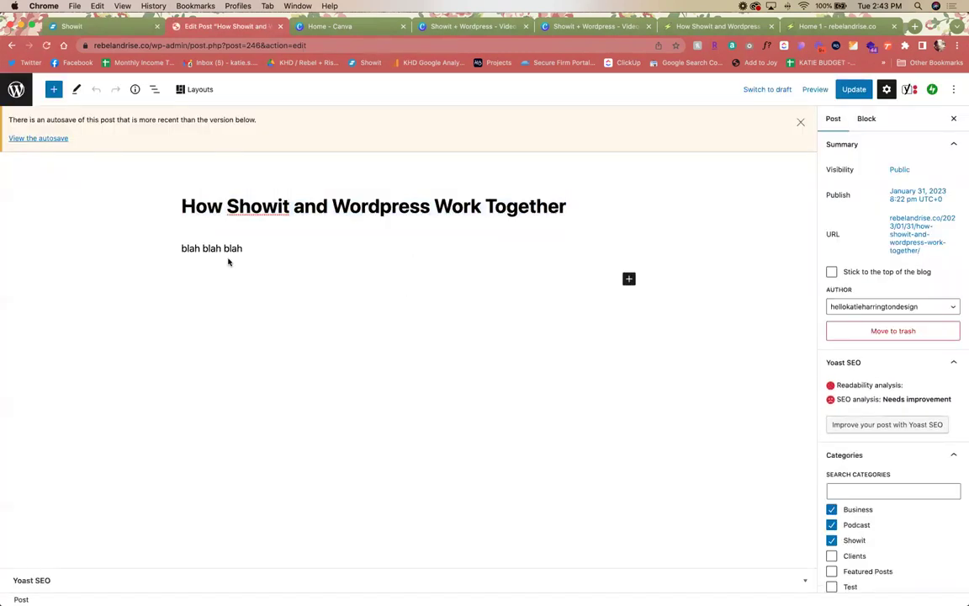
click(191, 248)
click(466, 441)
Step: Make the first post's image taller by dragging its top edge up
click(69, 27)
click(264, 180)
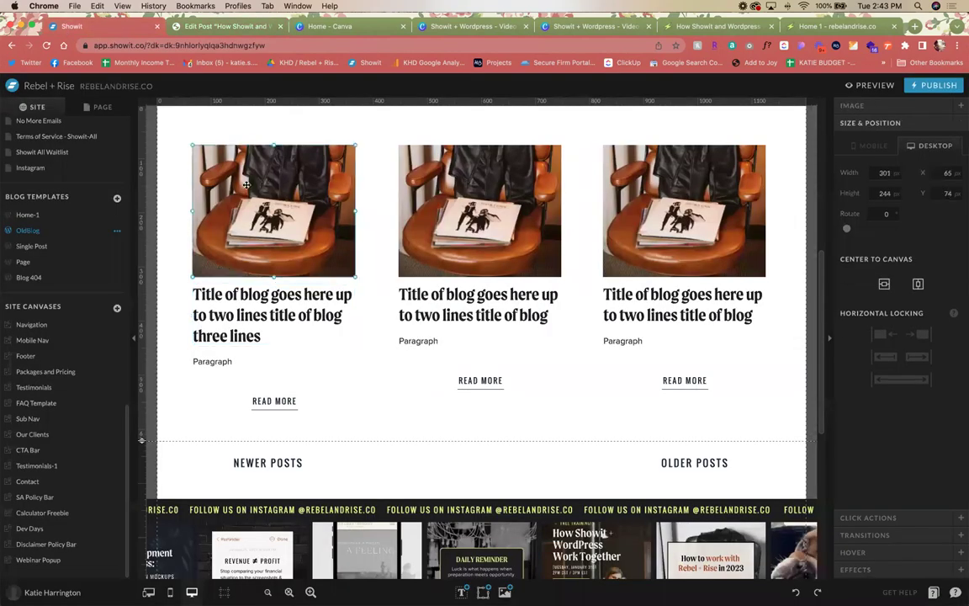
scroll(250, 355, up, 4)
scroll(250, 355, down, 3)
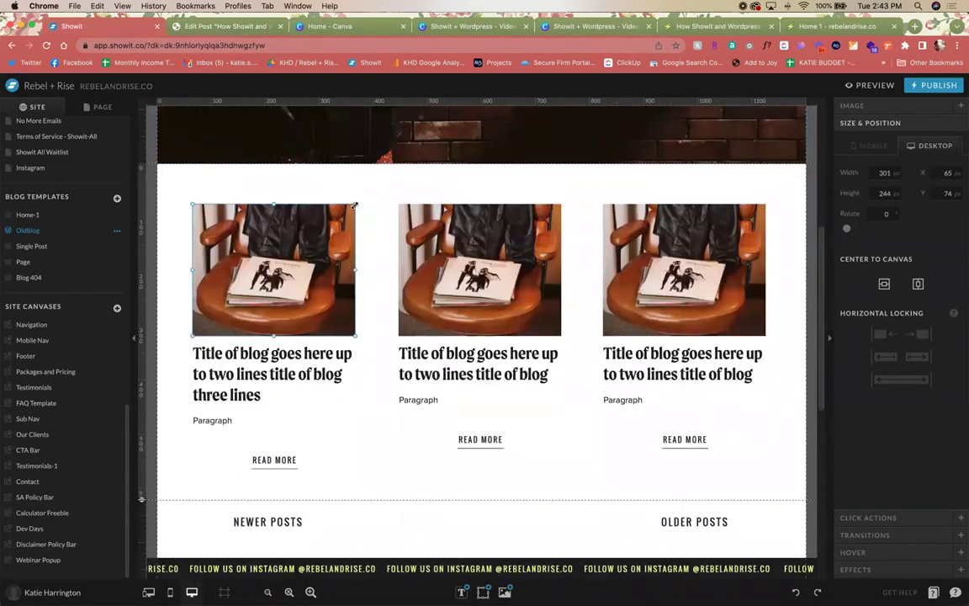
drag(355, 204, 352, 121)
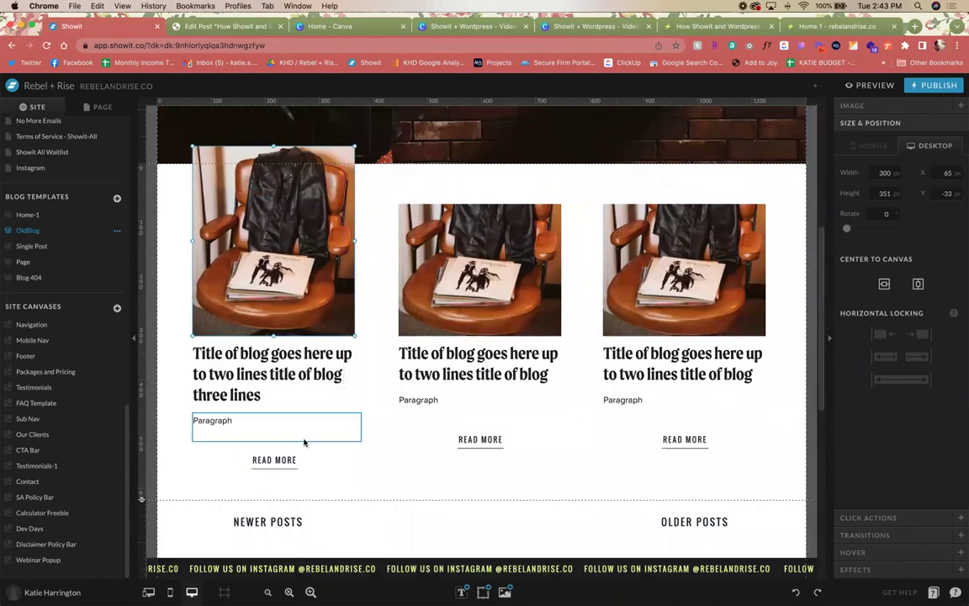
Step: Move the first post's column down and lengthen the Post List canvas to fit
scroll(305, 440, down, 3)
drag(296, 378, 252, 232)
scroll(255, 236, up, 2)
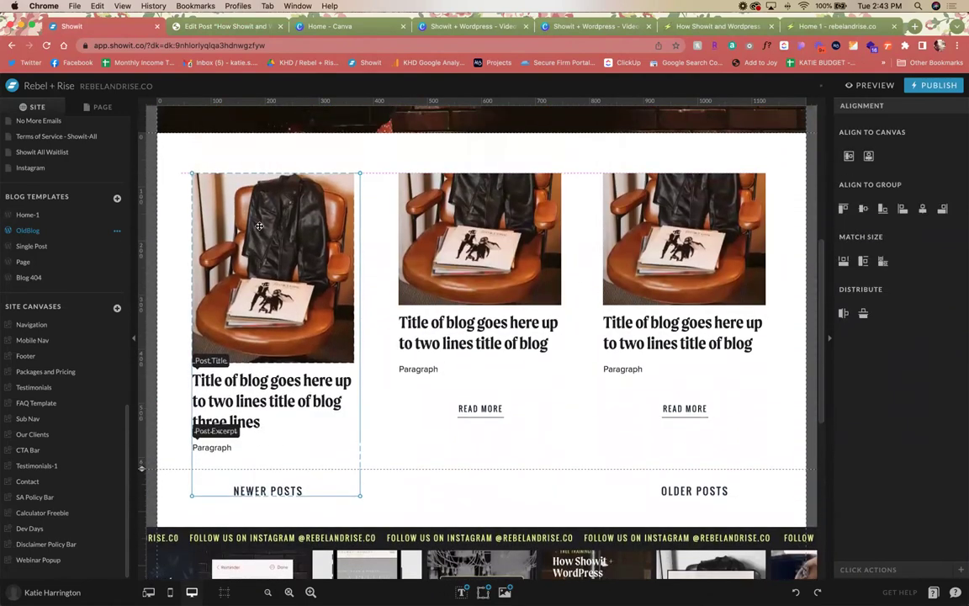
scroll(239, 253, down, 3)
scroll(244, 301, down, 2)
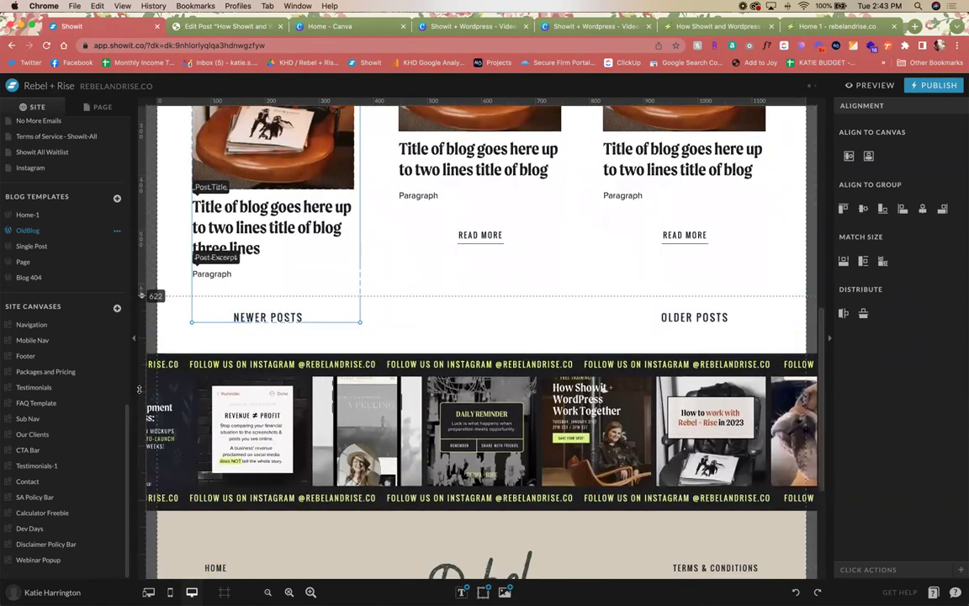
drag(142, 300, 143, 395)
click(458, 302)
Step: Move the middle and right columns' layers into View 3 and View 2
scroll(459, 302, up, 2)
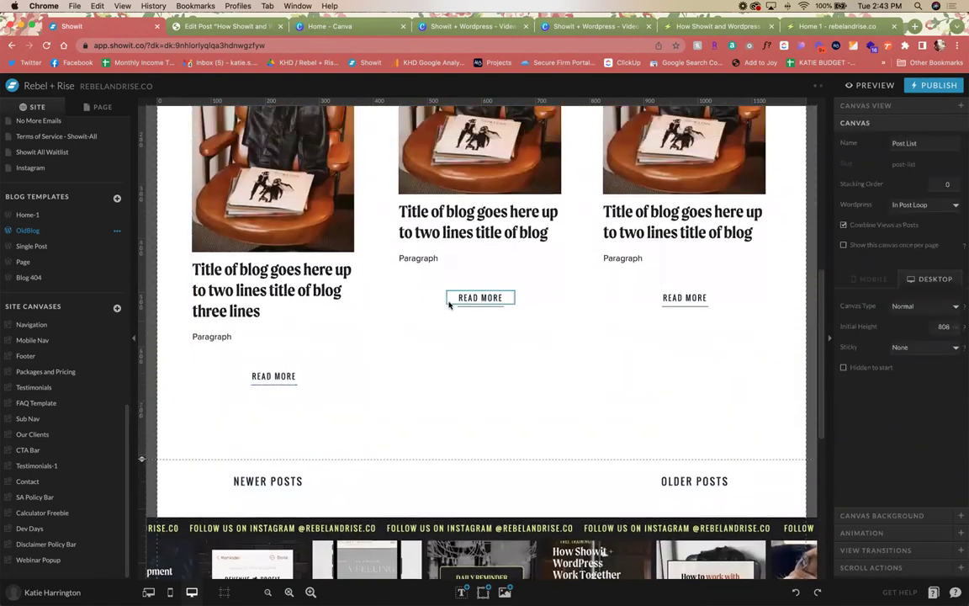
click(103, 107)
scroll(328, 399, up, 1)
drag(513, 458, 398, 251)
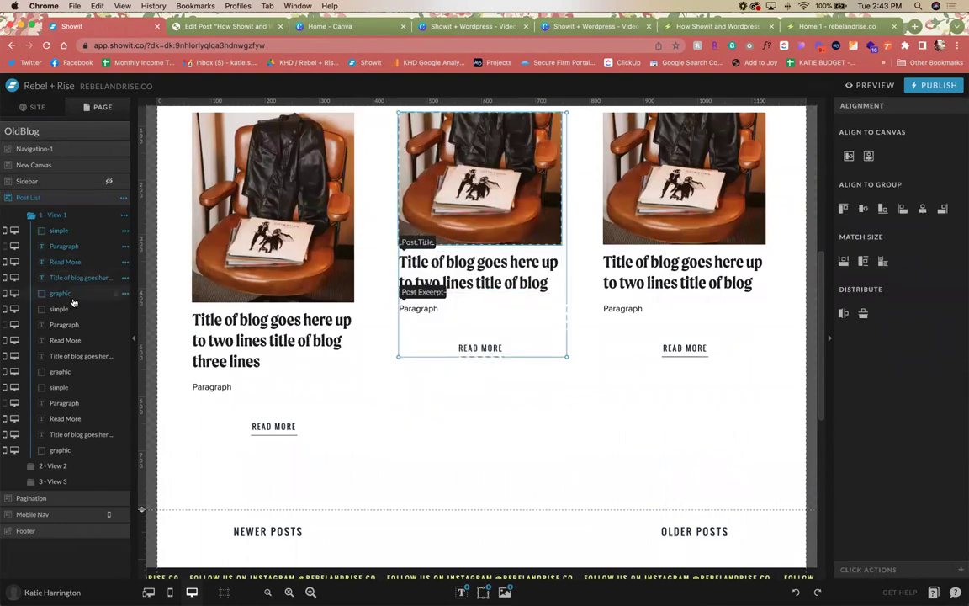
drag(67, 273, 65, 465)
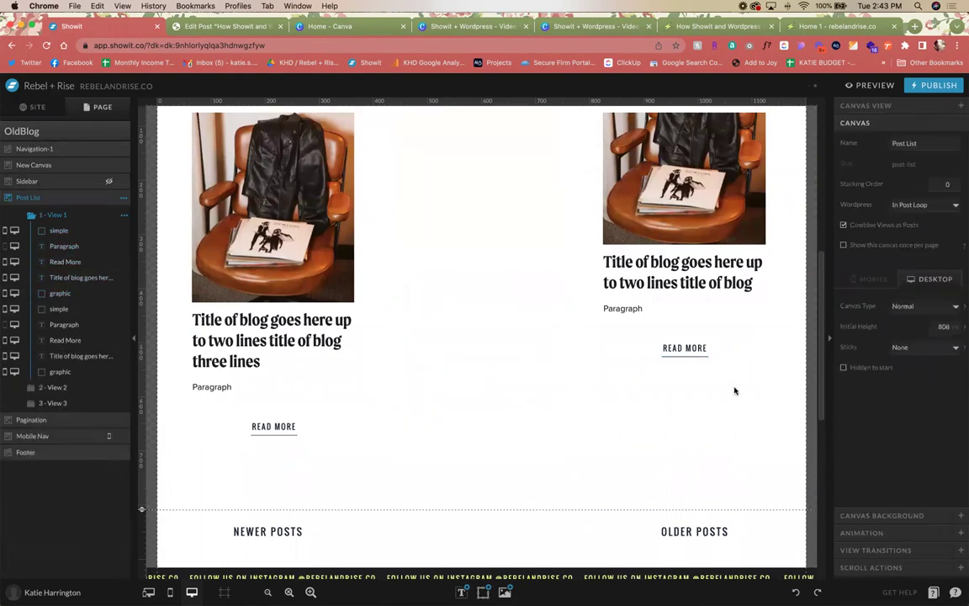
drag(735, 391, 454, 235)
drag(52, 311, 59, 385)
Step: Make the chair image slightly taller by dragging its top edge
click(312, 299)
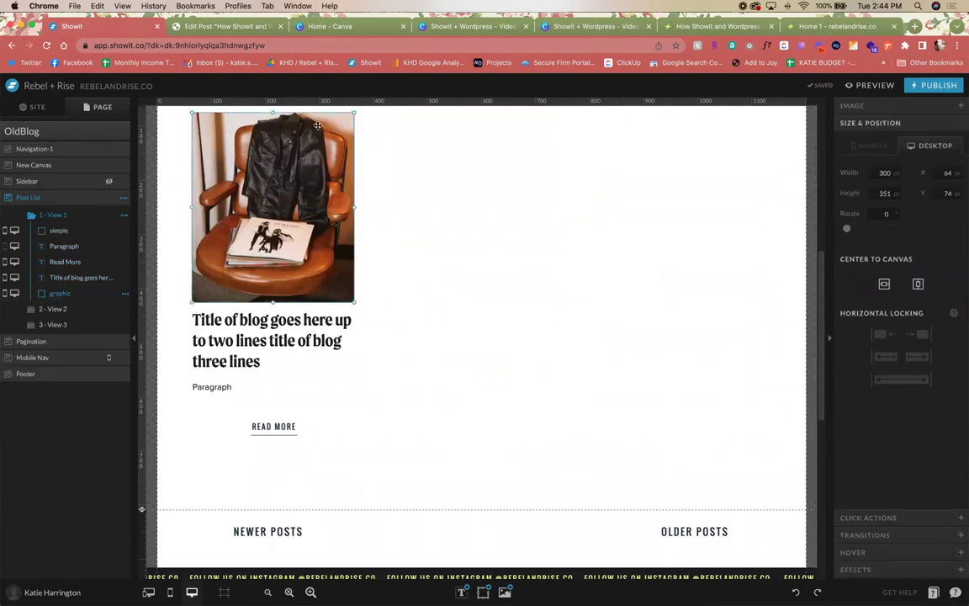
scroll(376, 199, up, 1)
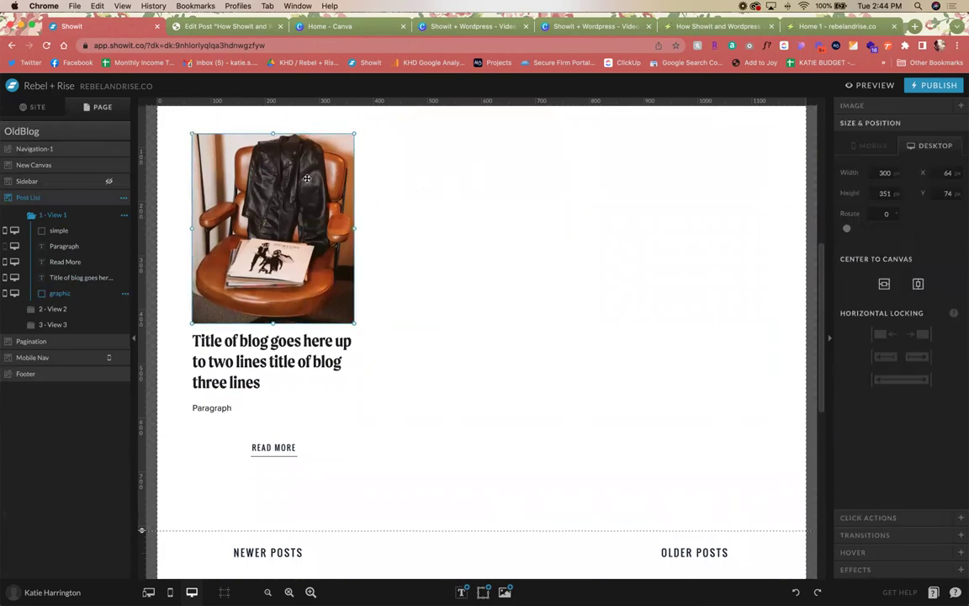
click(891, 106)
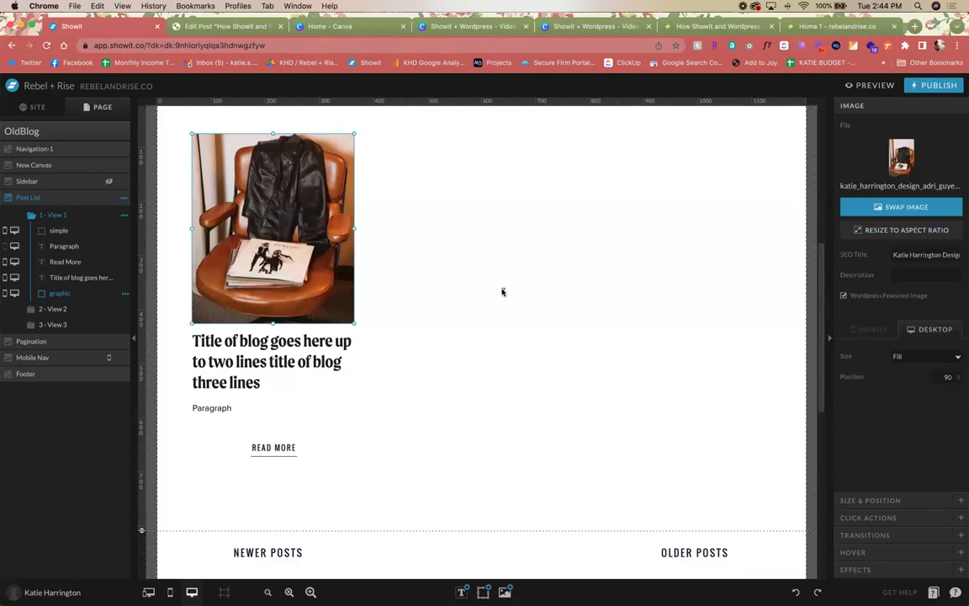
click(502, 290)
click(275, 135)
drag(276, 135, 245, 122)
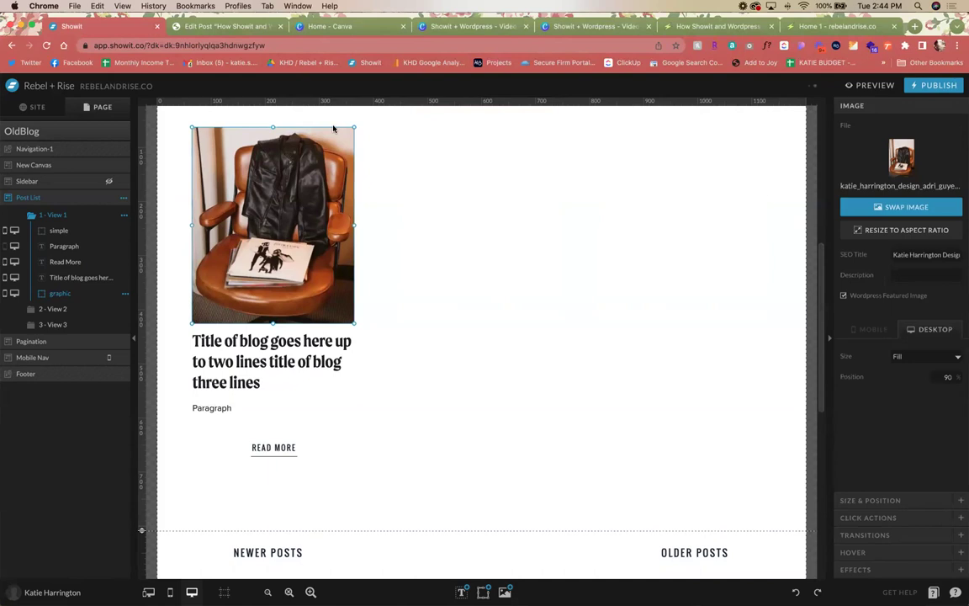
Step: Publish the site and blog to rebelandrise.co and check the live post and OldBlog pages
click(933, 85)
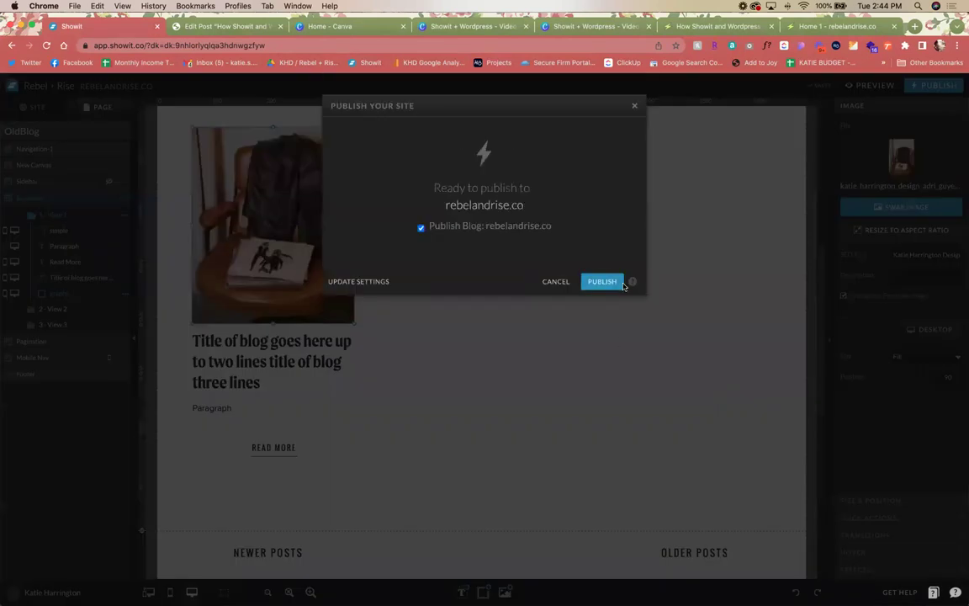
click(613, 283)
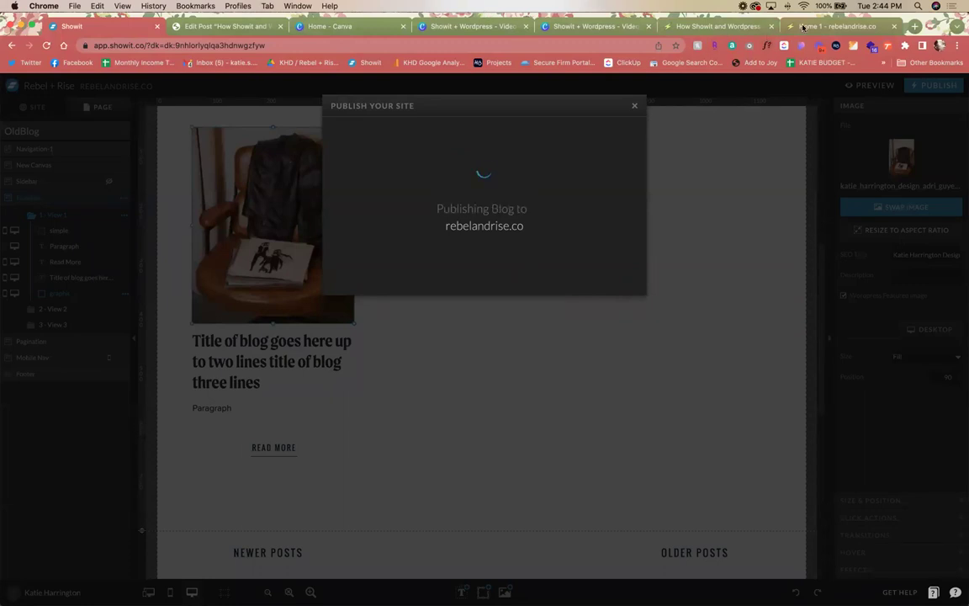
click(707, 27)
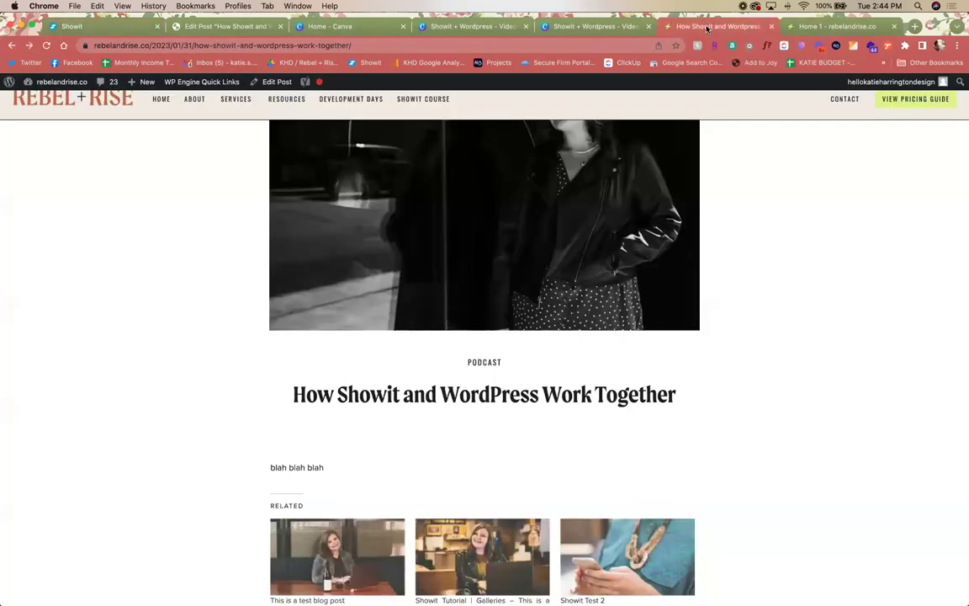
click(11, 44)
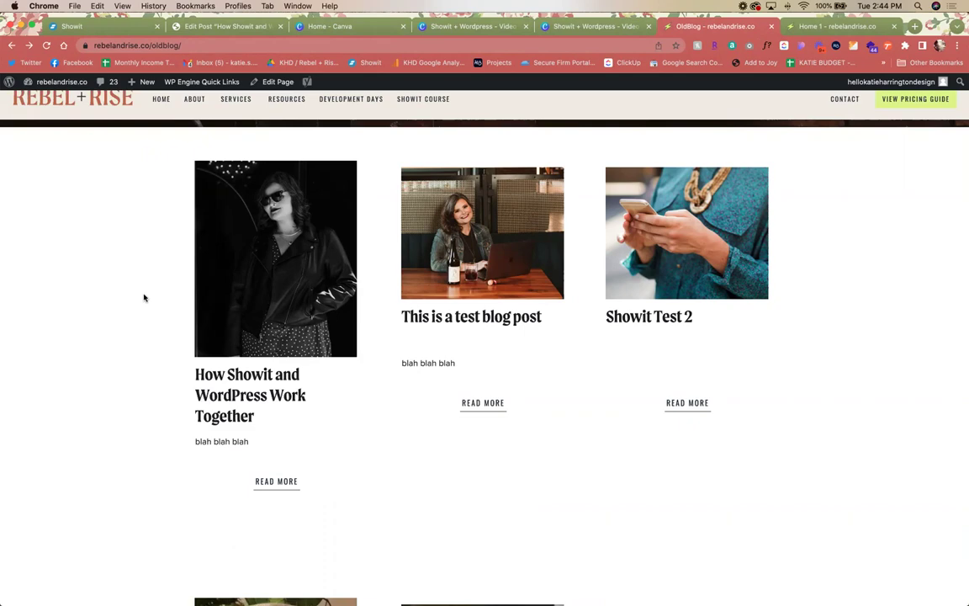
Step: Close Showit's publish confirmation and select the Post List canvas
click(110, 25)
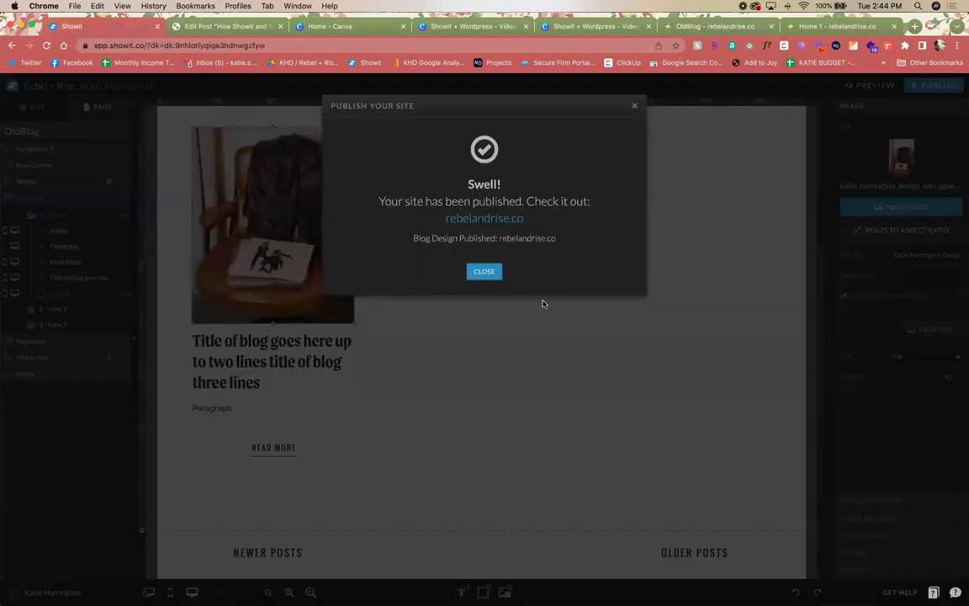
click(499, 274)
click(589, 268)
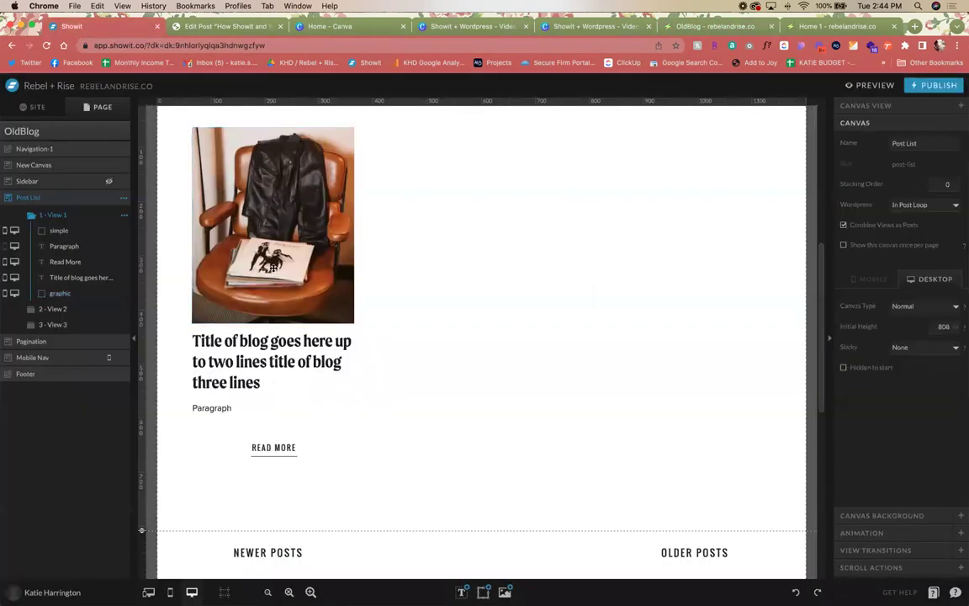
Step: Try a fill Position of 40 on the chair image, then settle on 70
click(273, 267)
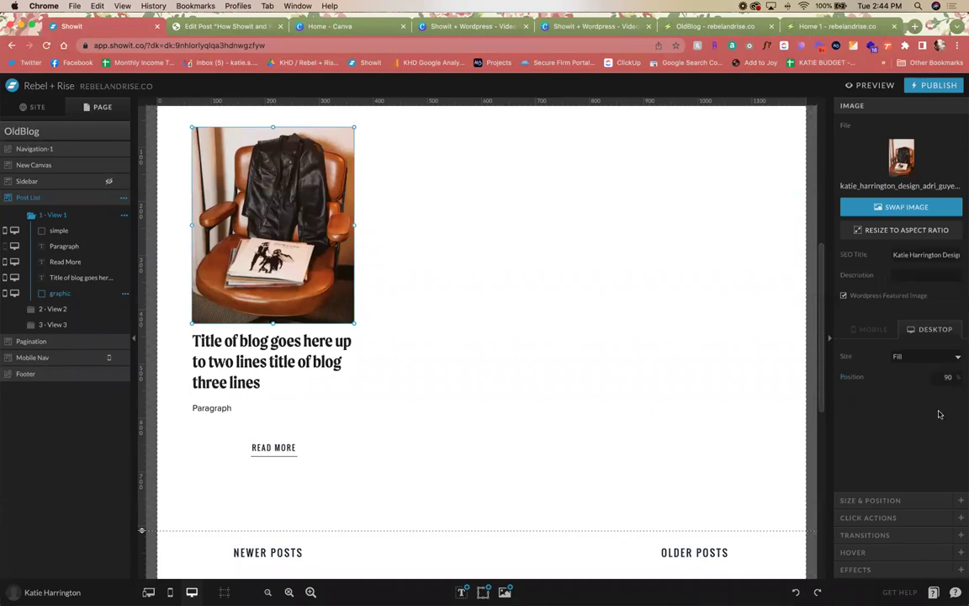
click(948, 377)
text(40)
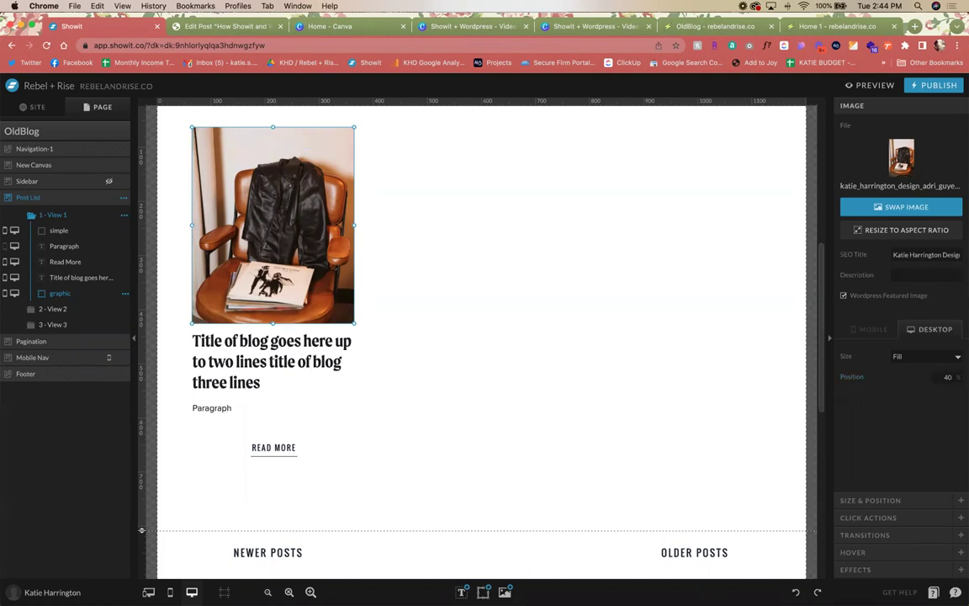
click(956, 375)
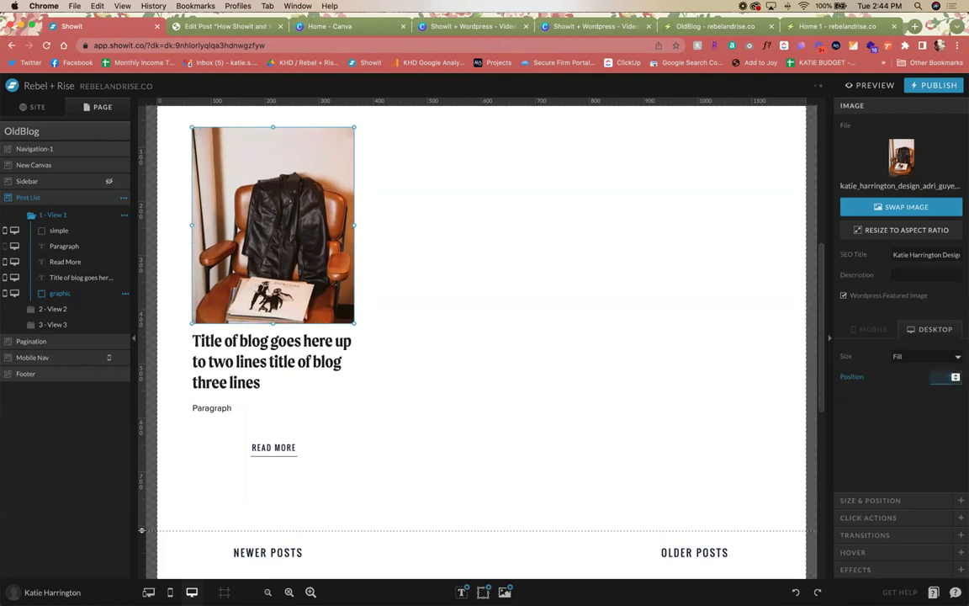
click(957, 374)
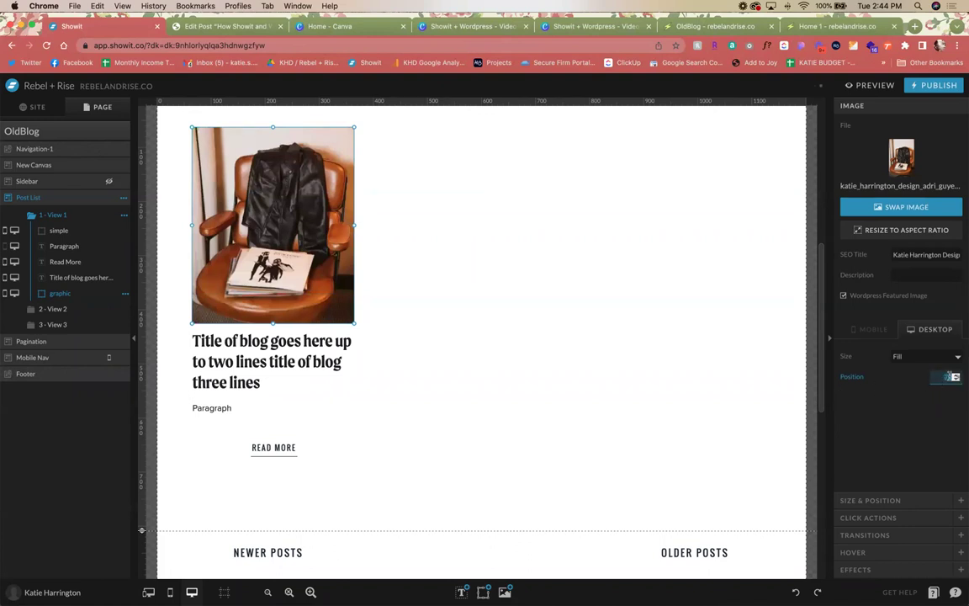
Step: Recheck the chair image's Featured Image settings and show the Site pages list
click(552, 361)
click(275, 235)
click(593, 341)
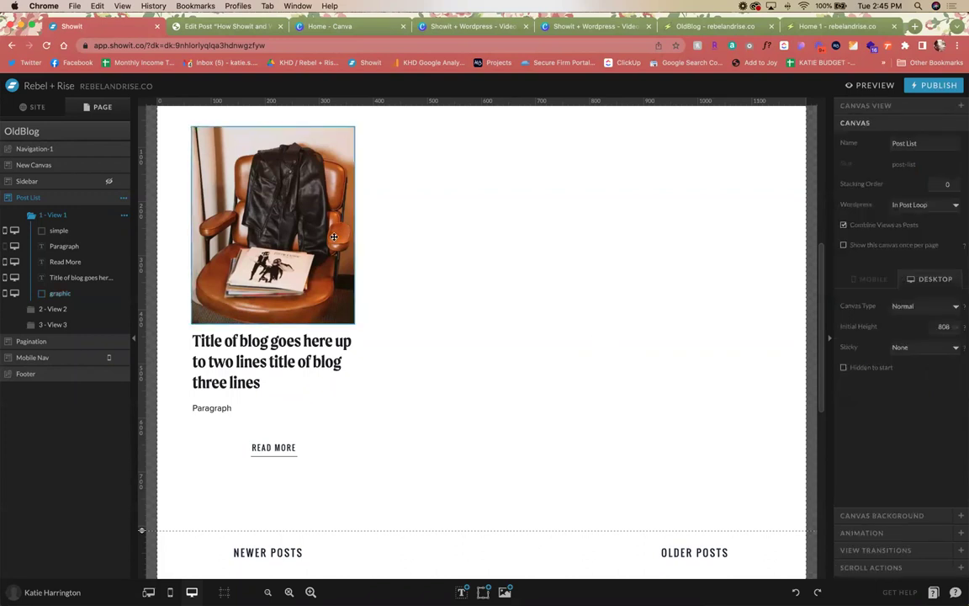
click(300, 212)
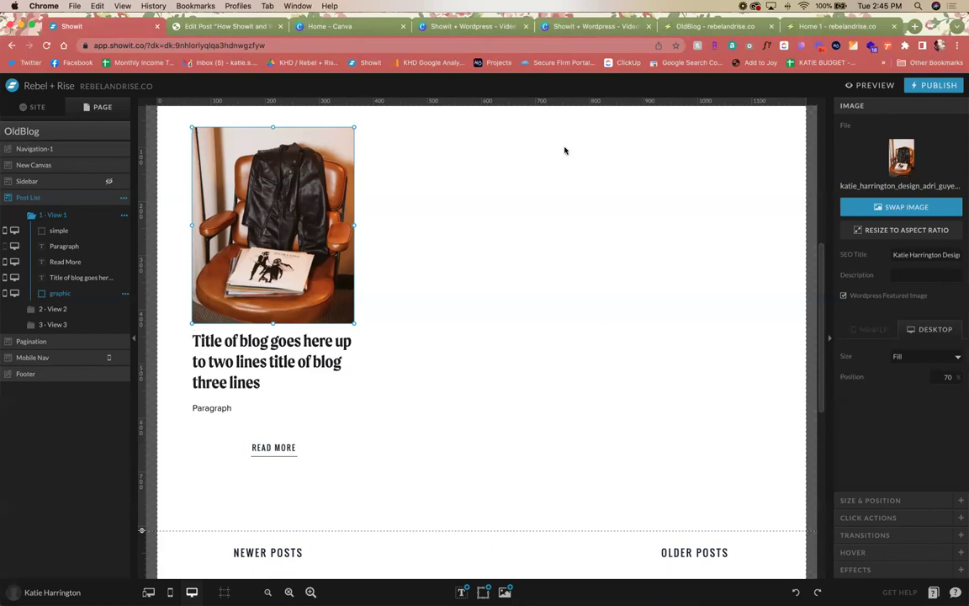
click(34, 107)
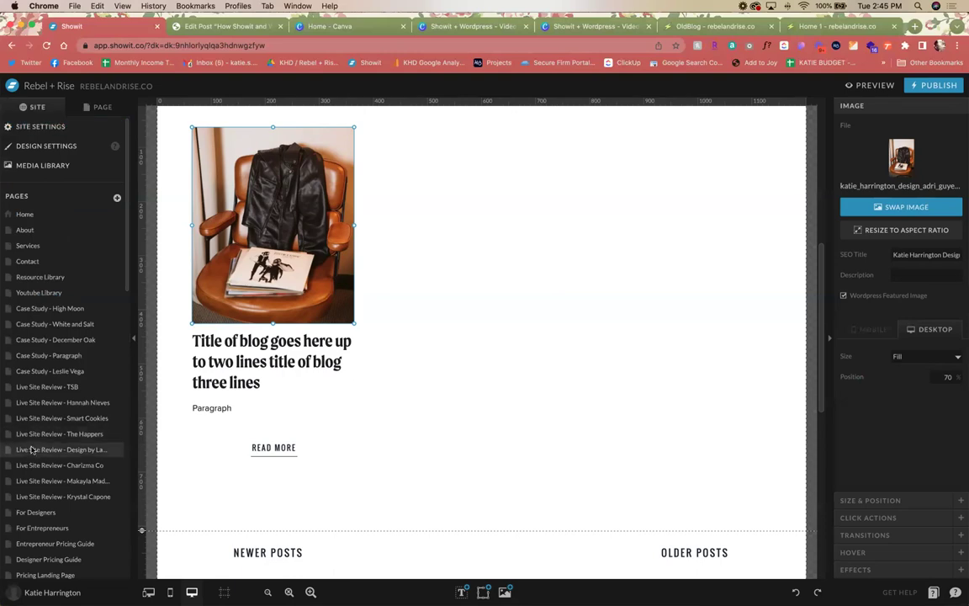
Step: Open the Single Post blog template and compare it with the OldBlog template
scroll(73, 425, down, 10)
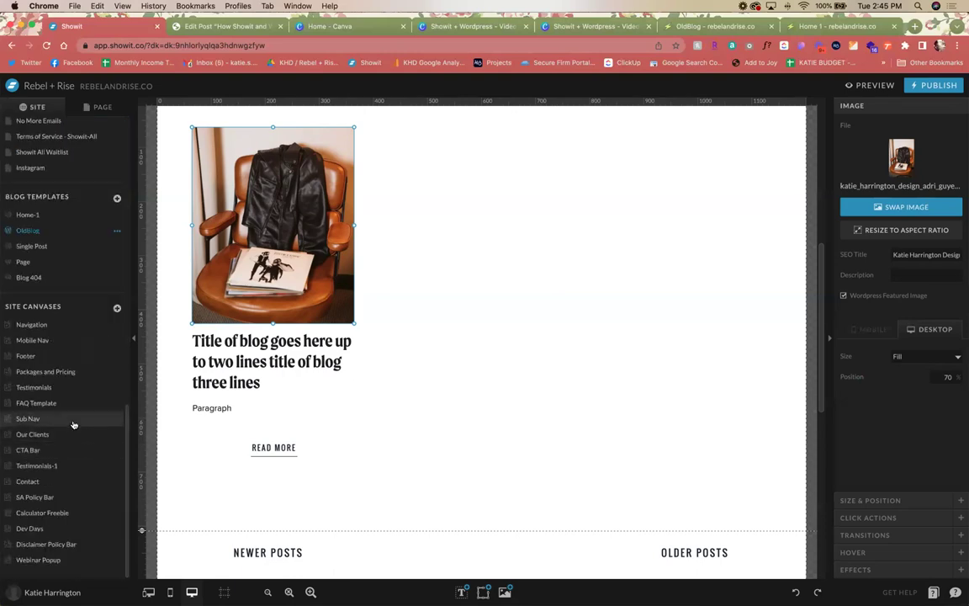
click(31, 246)
click(262, 296)
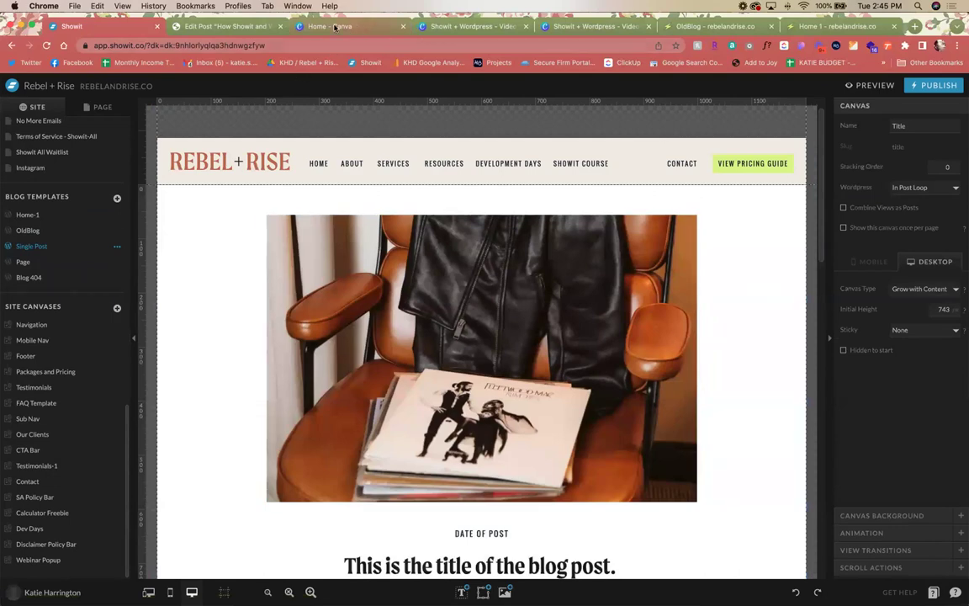
key(Escape)
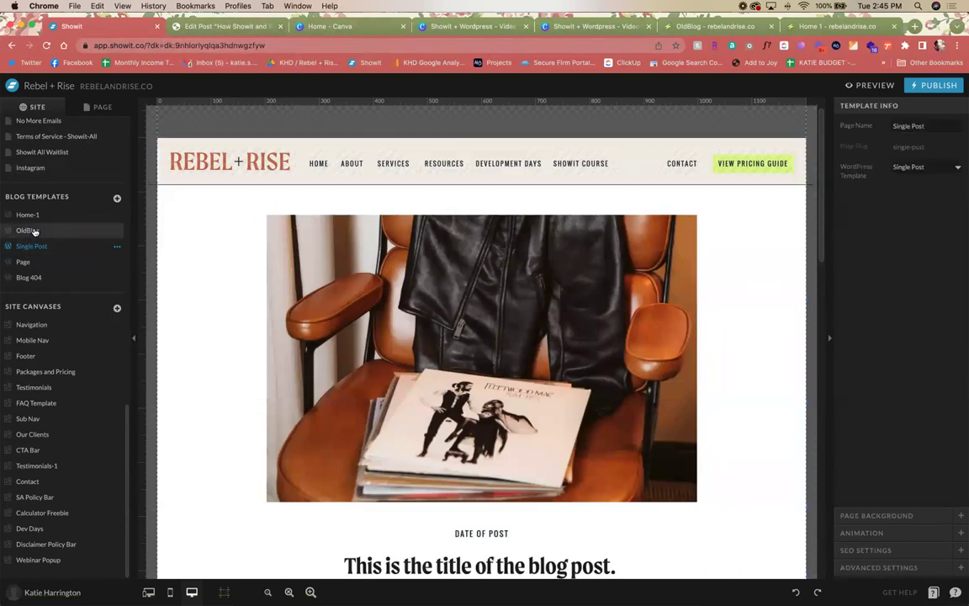
click(33, 231)
scroll(480, 353, down, 5)
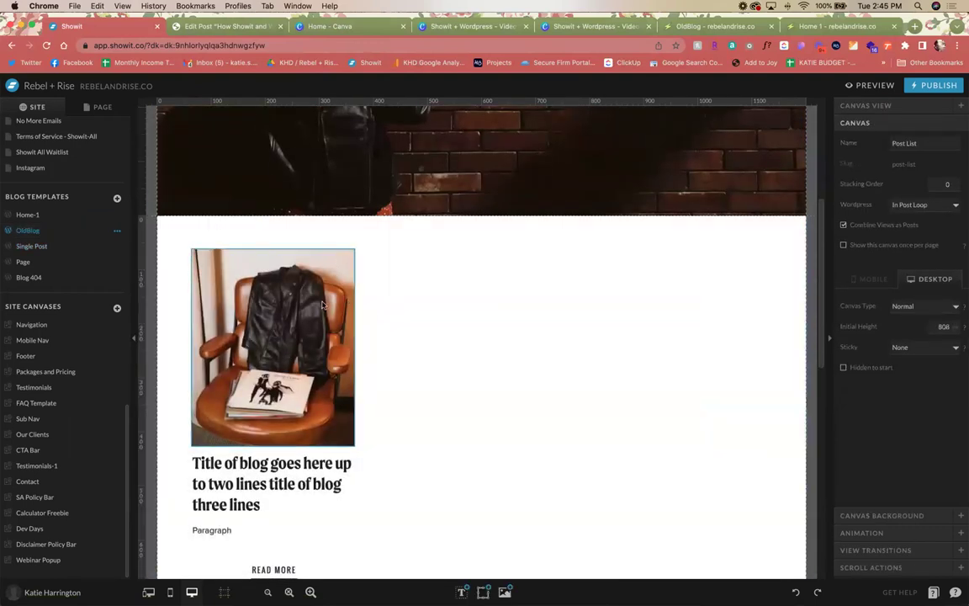
Step: Back in Single Post, select the post's Title canvas and then its body text section
click(31, 245)
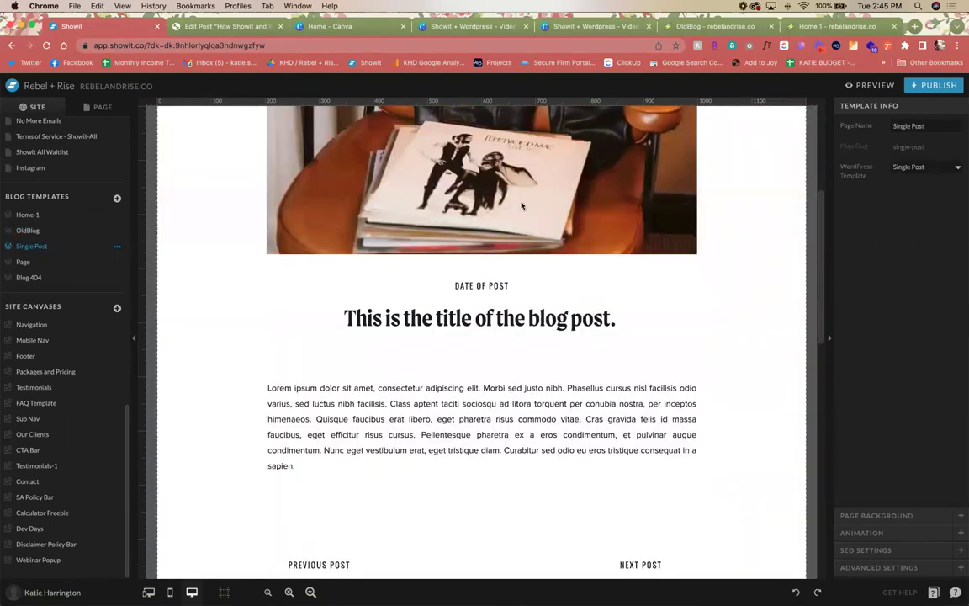
click(493, 271)
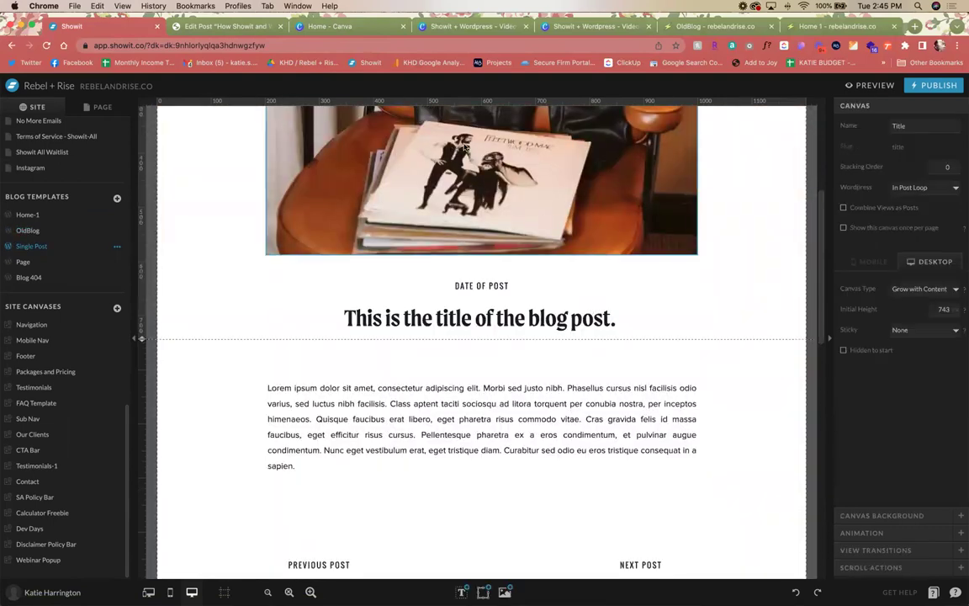
scroll(400, 288, down, 2)
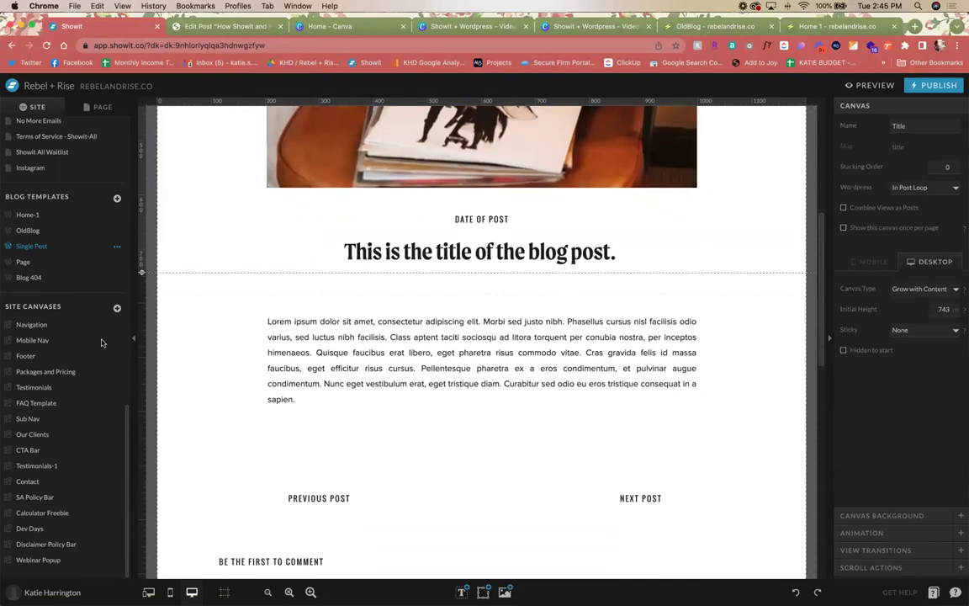
click(282, 351)
scroll(282, 352, up, 10)
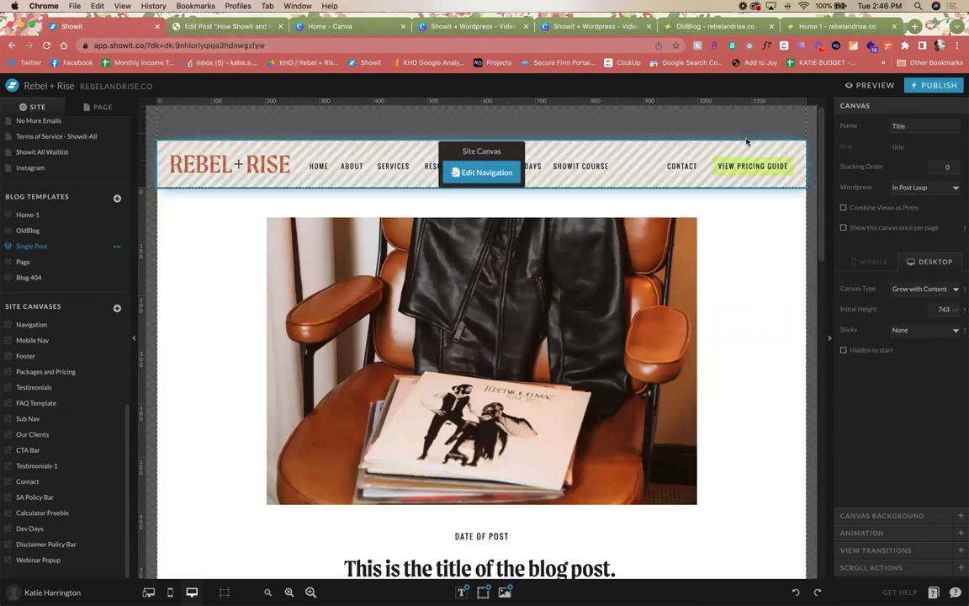
Step: Look over WordPress's installed plugins, then reopen 'How Showit and Wordpress Work Together' from All Posts
click(189, 31)
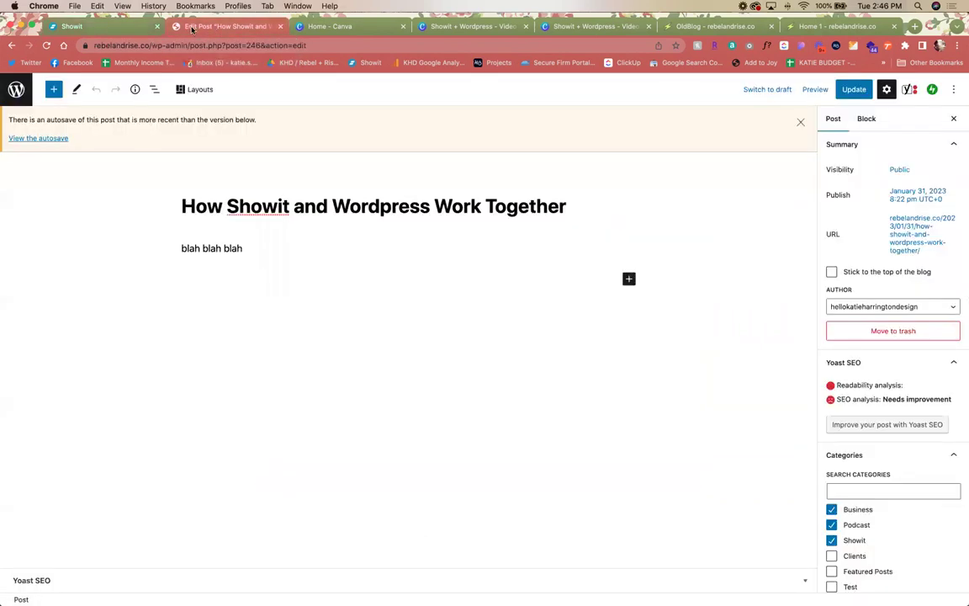
click(16, 88)
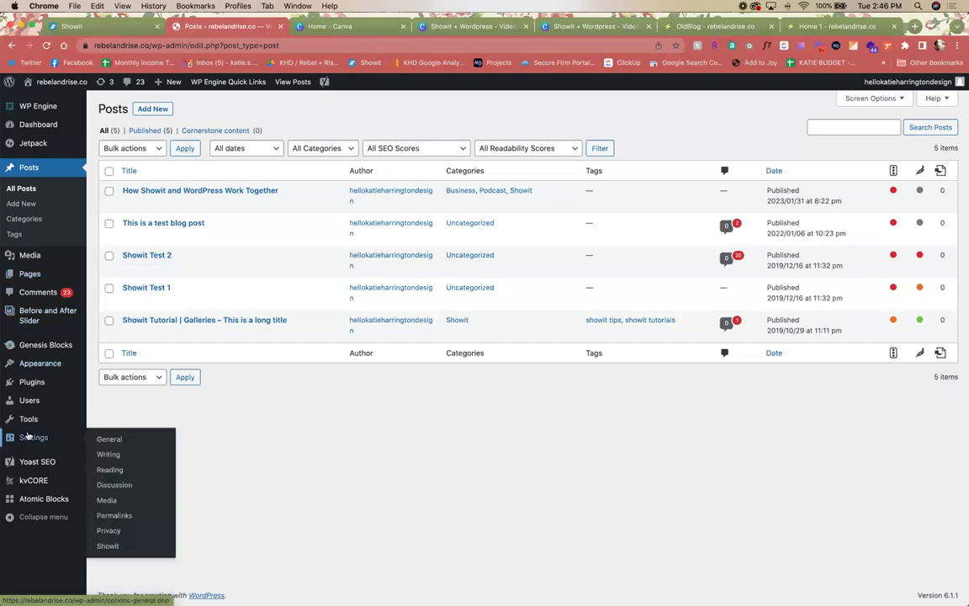
click(40, 389)
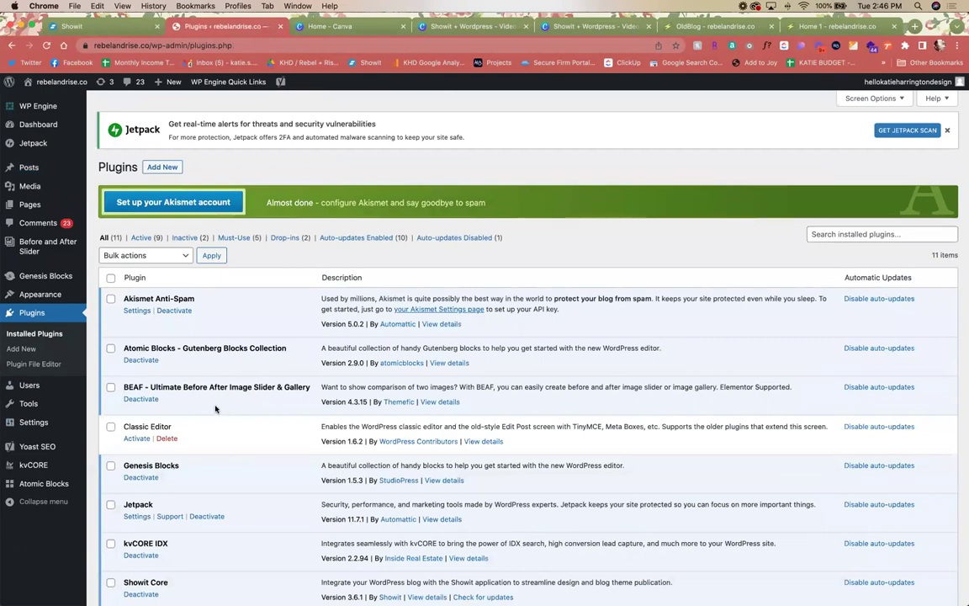
scroll(218, 404, down, 5)
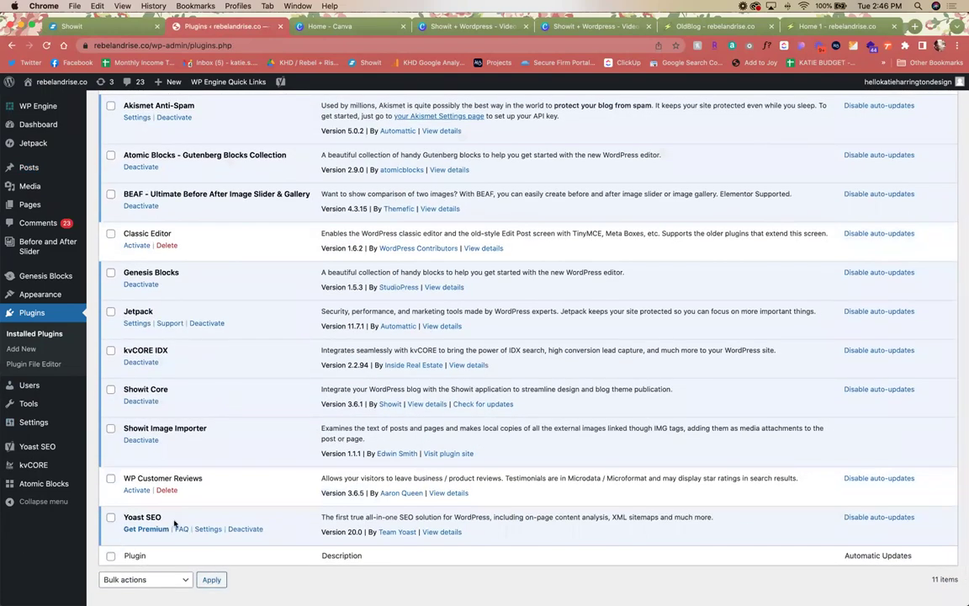
mouse_move(23, 165)
click(110, 169)
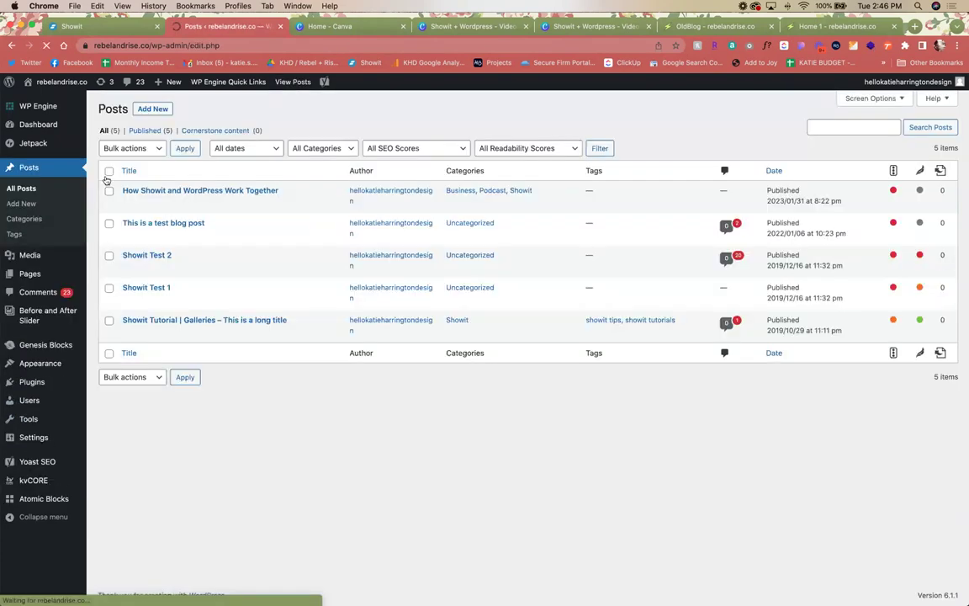
click(194, 192)
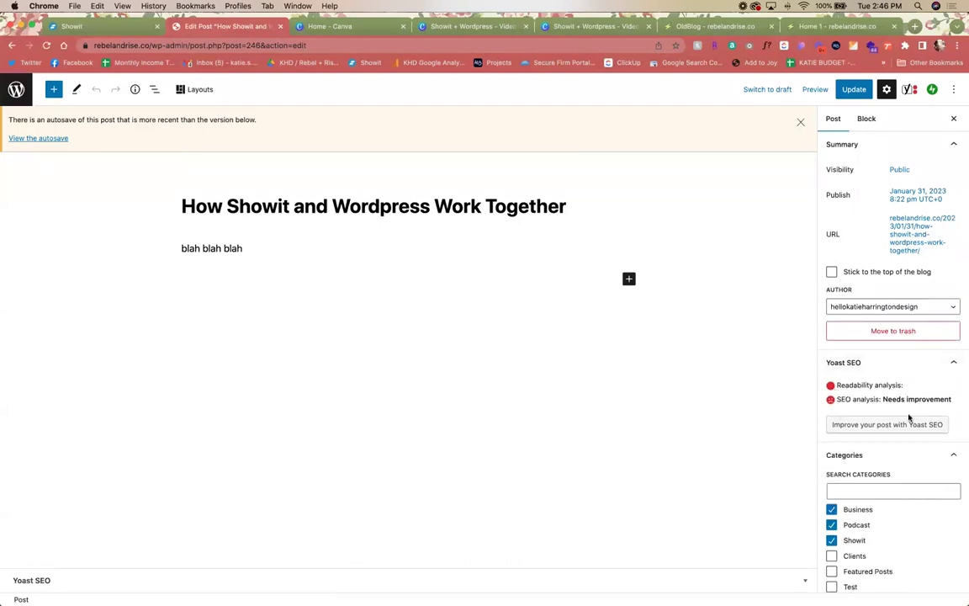
Step: Expand the Yoast SEO panel below Featured image and place focus in the Focus keyphrase field
scroll(874, 403, down, 5)
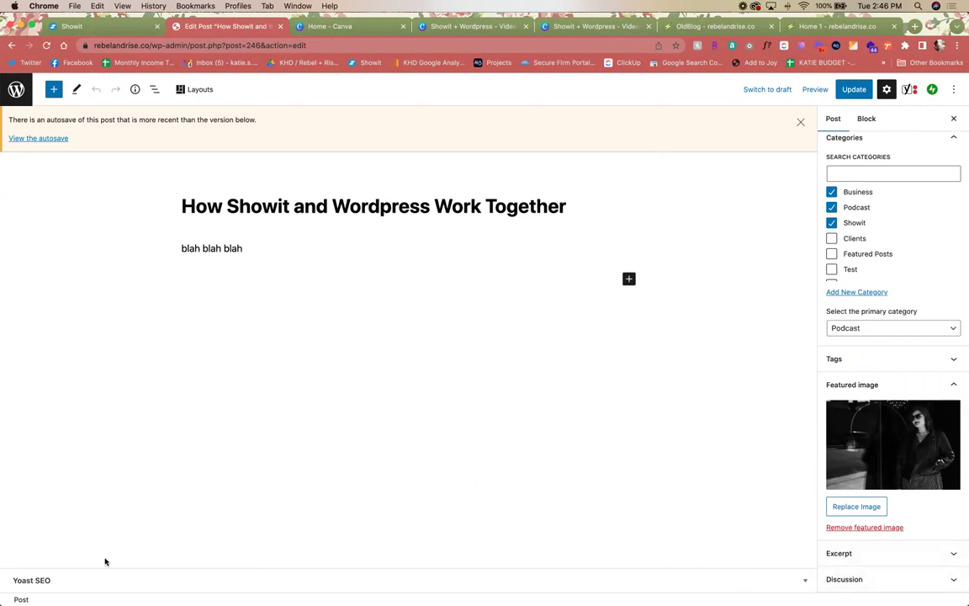
click(805, 582)
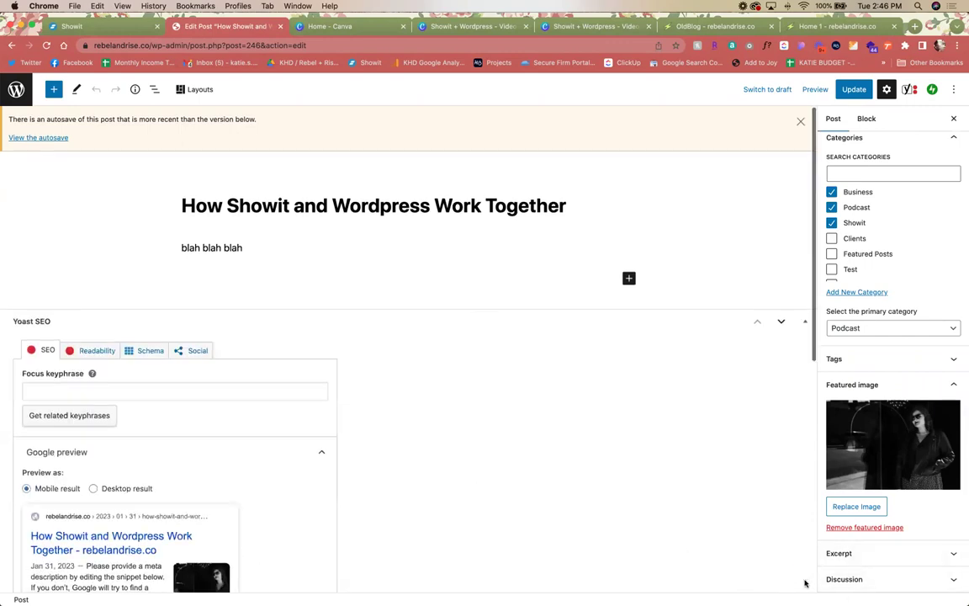
mouse_move(346, 585)
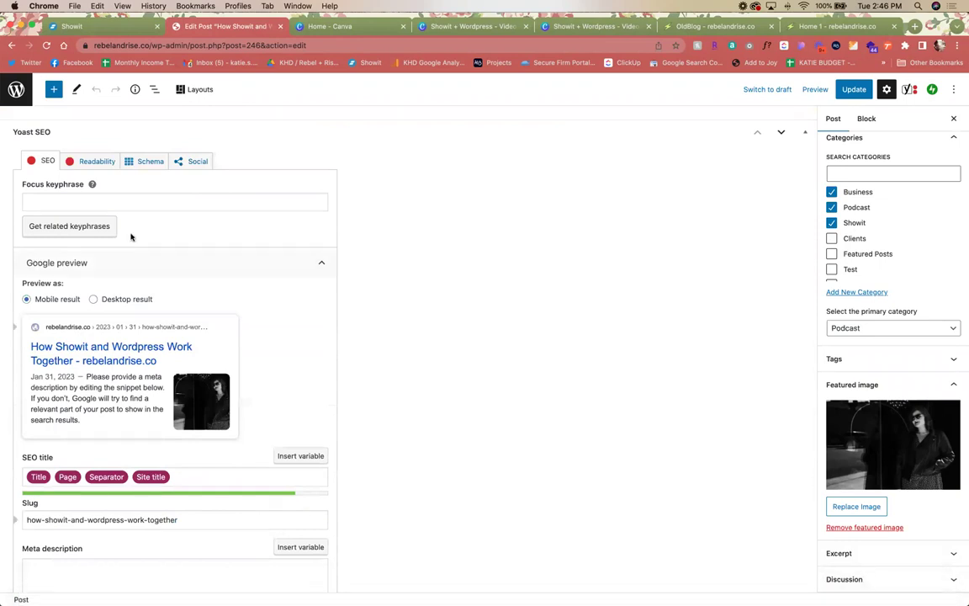
click(160, 202)
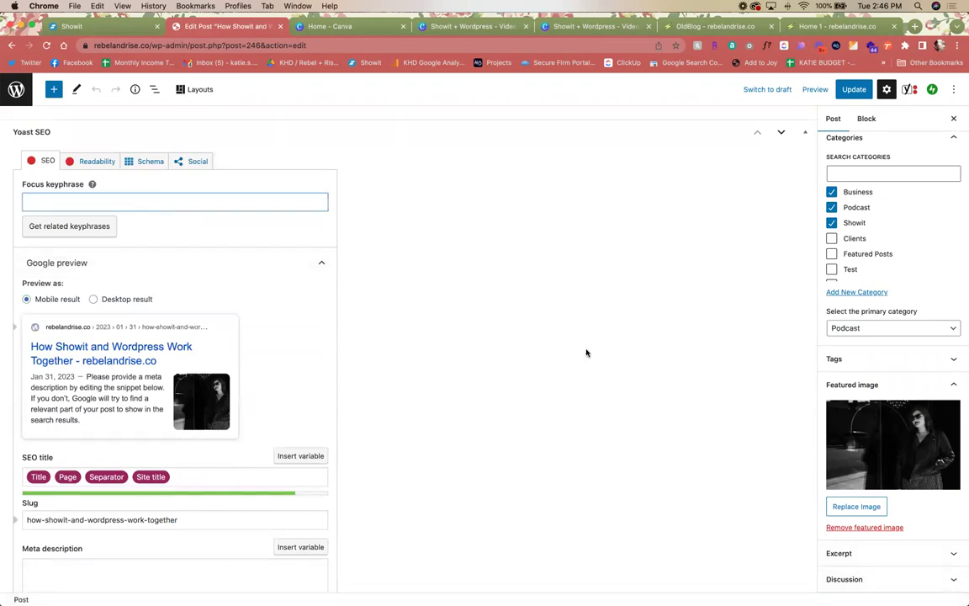
scroll(216, 435, down, 4)
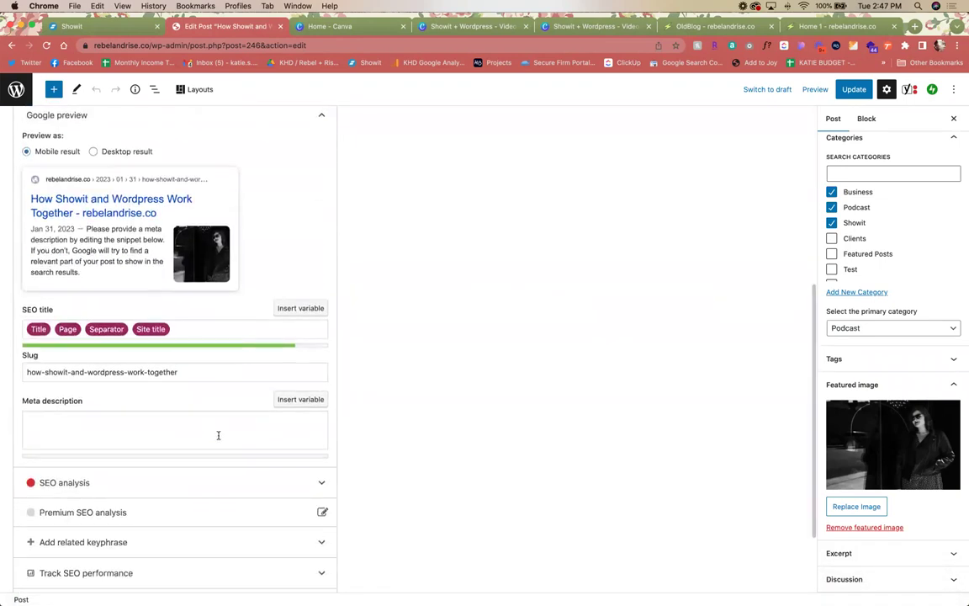
scroll(216, 434, down, 3)
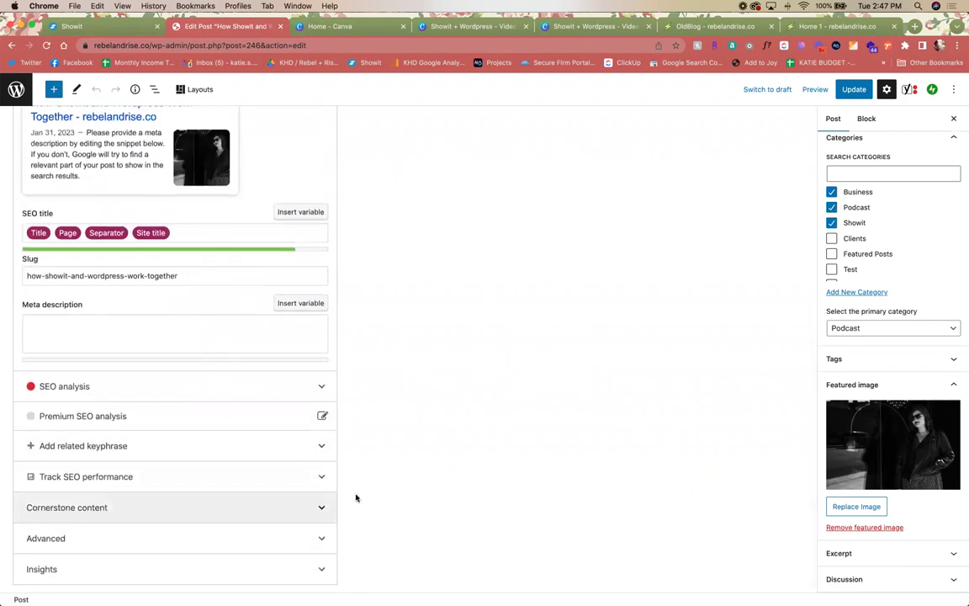
scroll(450, 486, up, 2)
scroll(450, 485, up, 2)
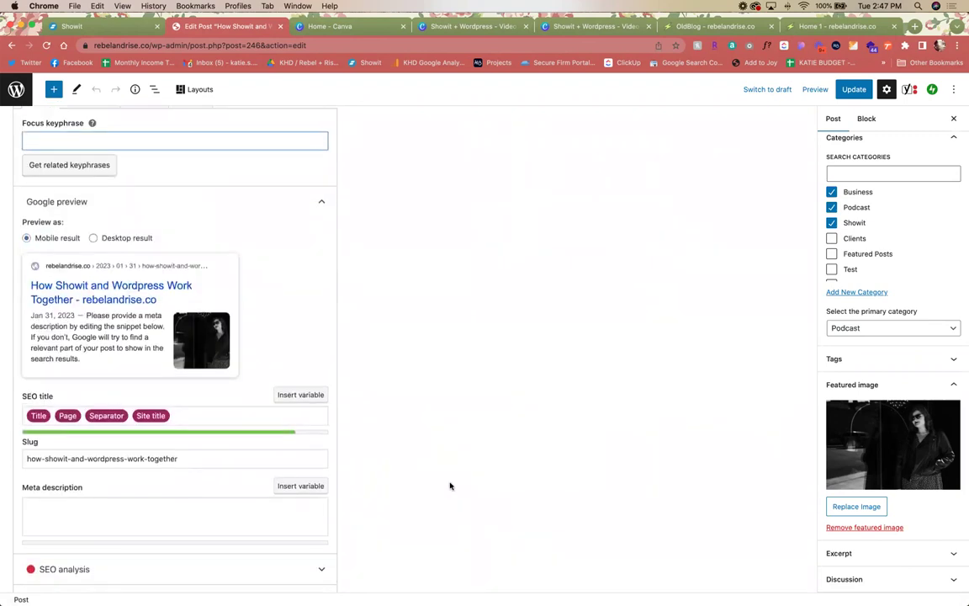
scroll(450, 486, up, 5)
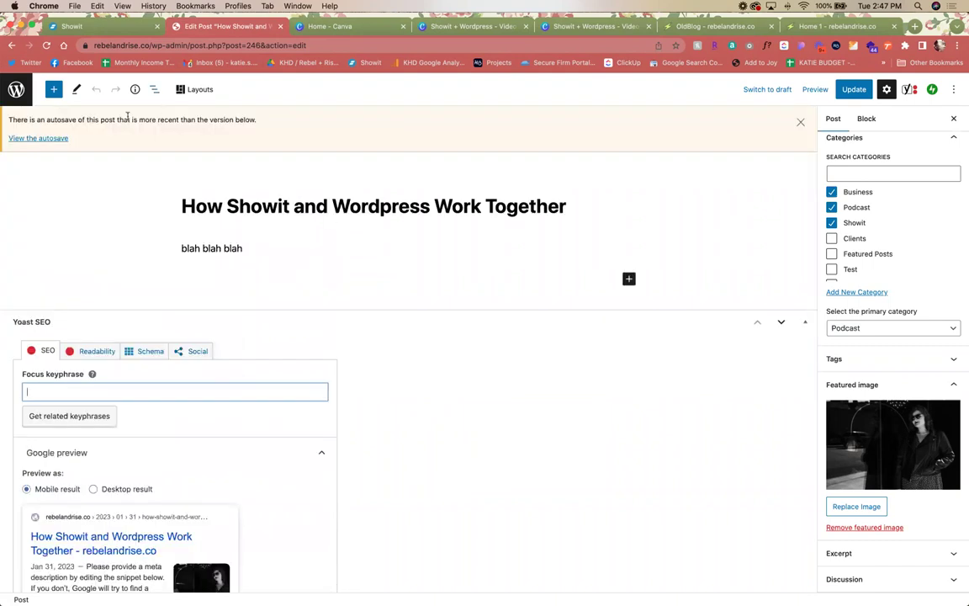
Step: Leave the post editor for the posts list and scroll the Plugins page down to Yoast SEO
click(14, 99)
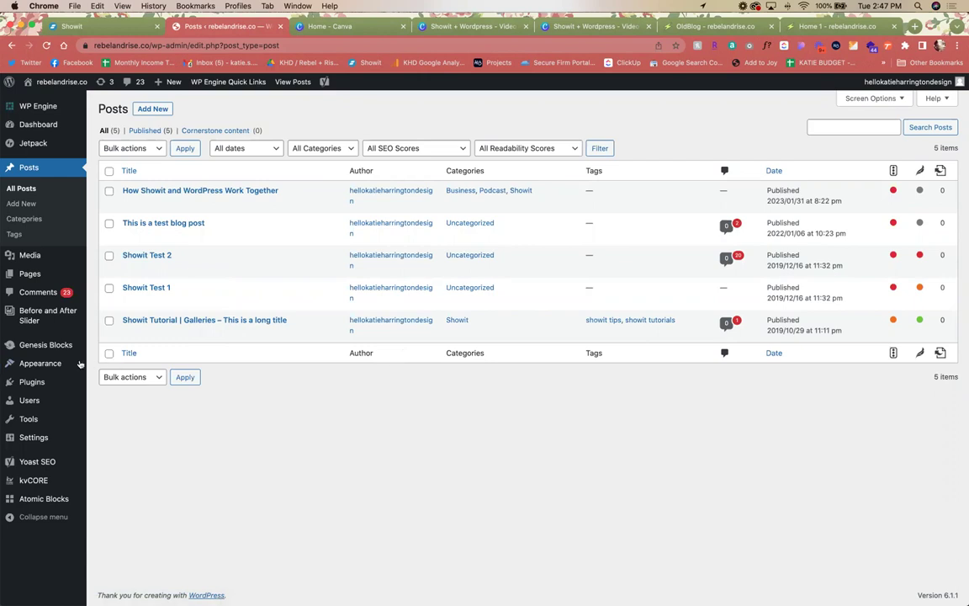
click(44, 384)
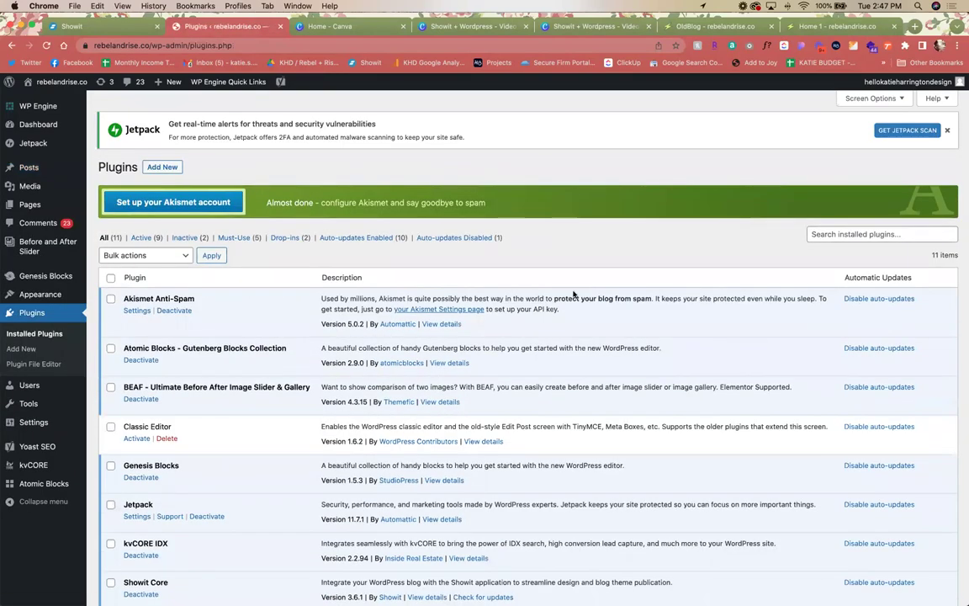
scroll(573, 293, down, 5)
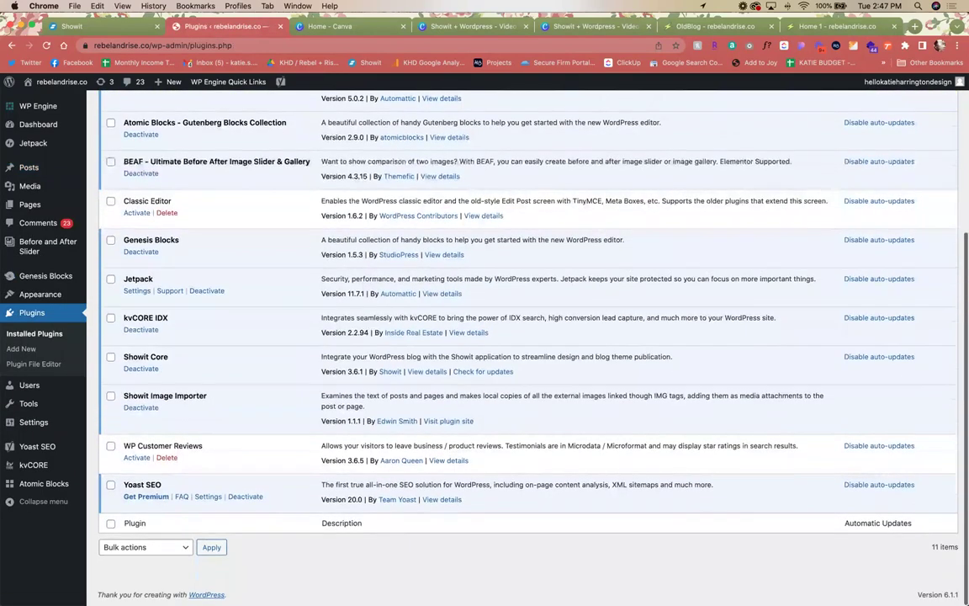
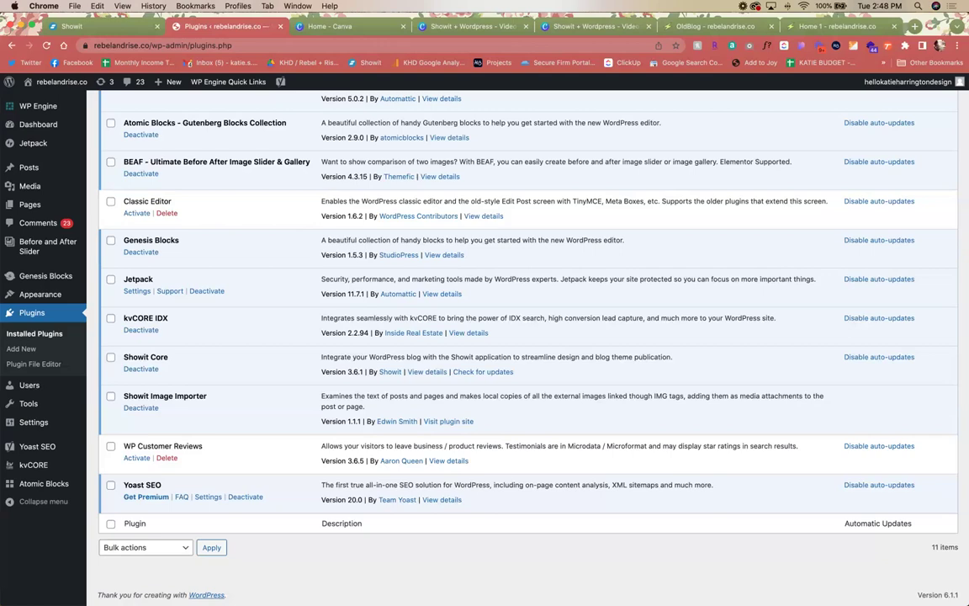
Step: Switch from the WordPress plugins list back to the Showit editor's Single Post template
click(84, 26)
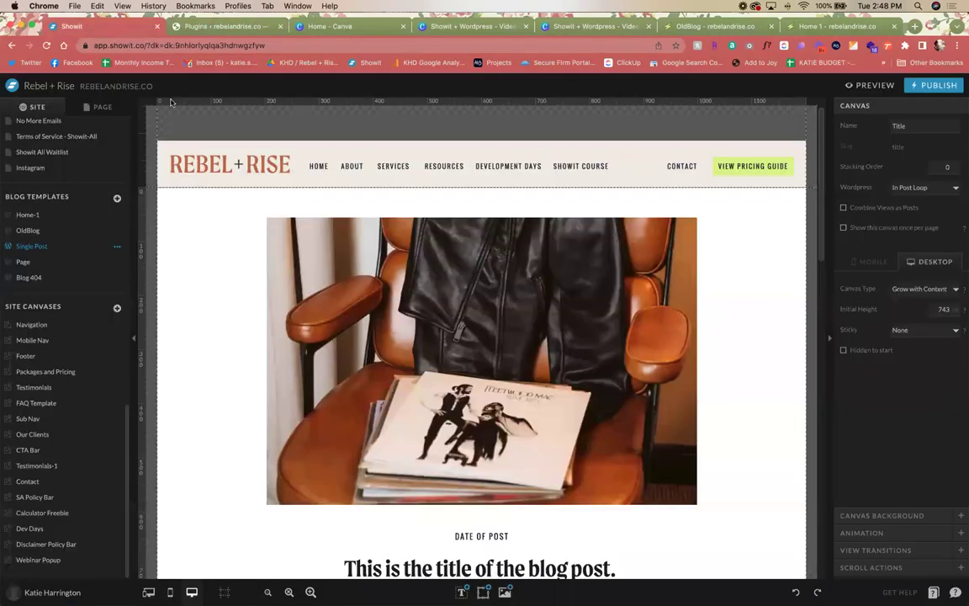
Step: Open the Home page and expand its SEO settings
click(50, 231)
scroll(60, 168, up, 10)
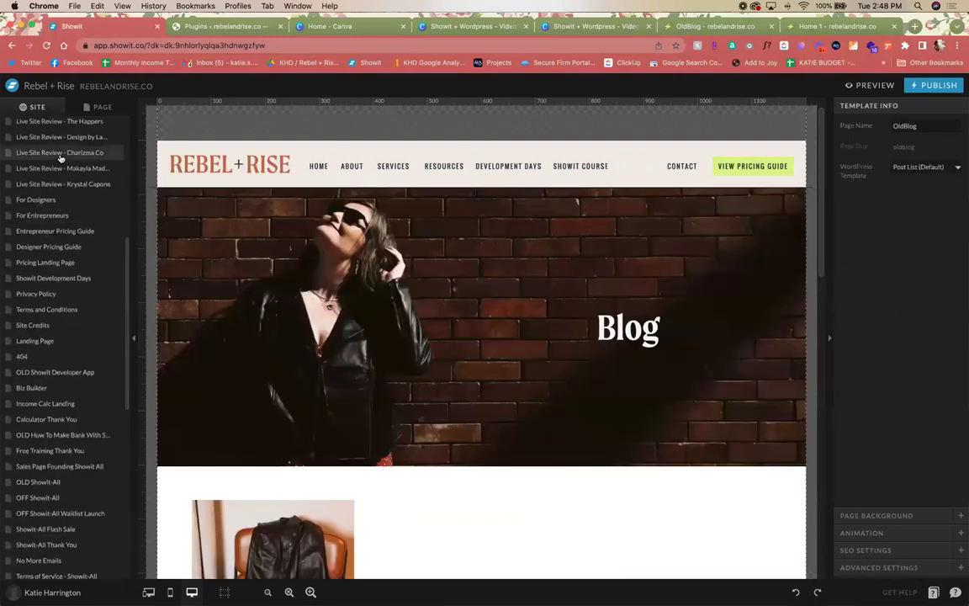
scroll(60, 157, up, 5)
click(42, 215)
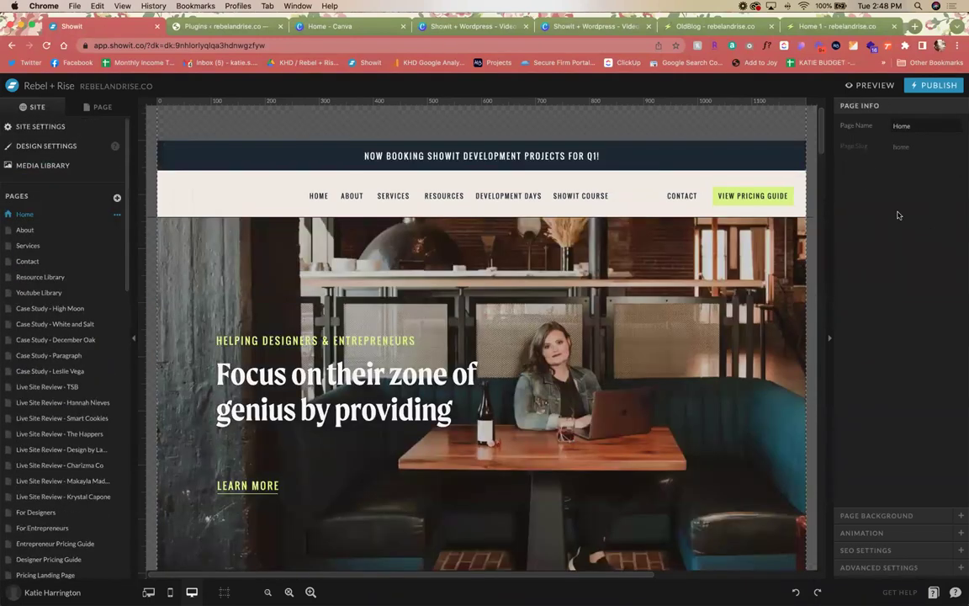
click(903, 556)
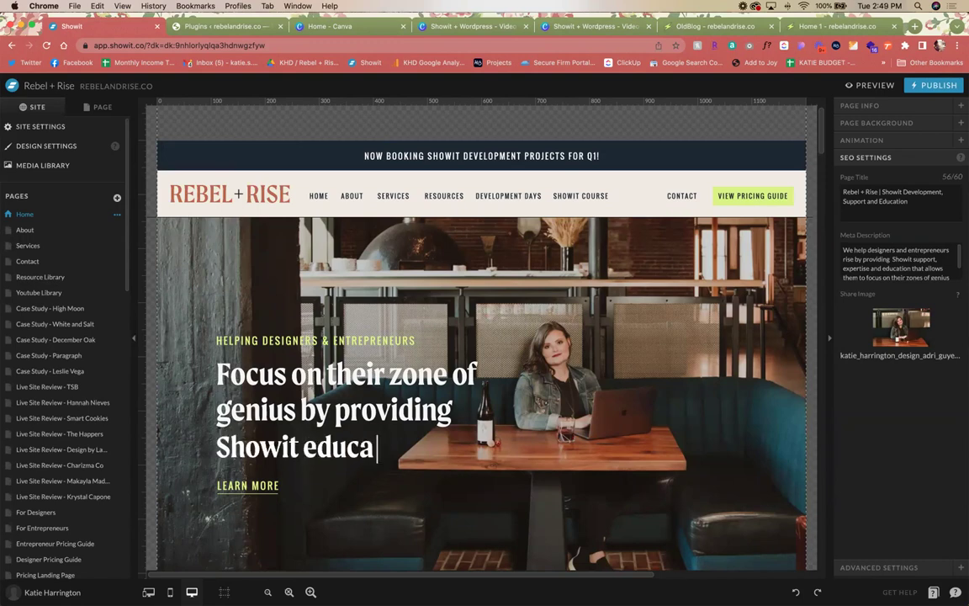
Step: Select the homepage Hero canvas and its animated headline
mouse_move(499, 147)
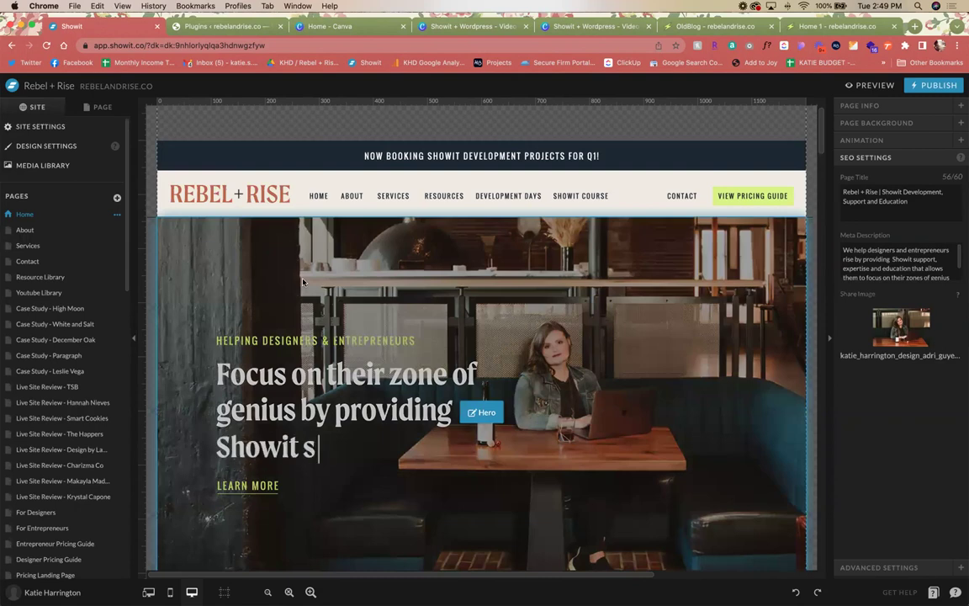
scroll(353, 353, down, 5)
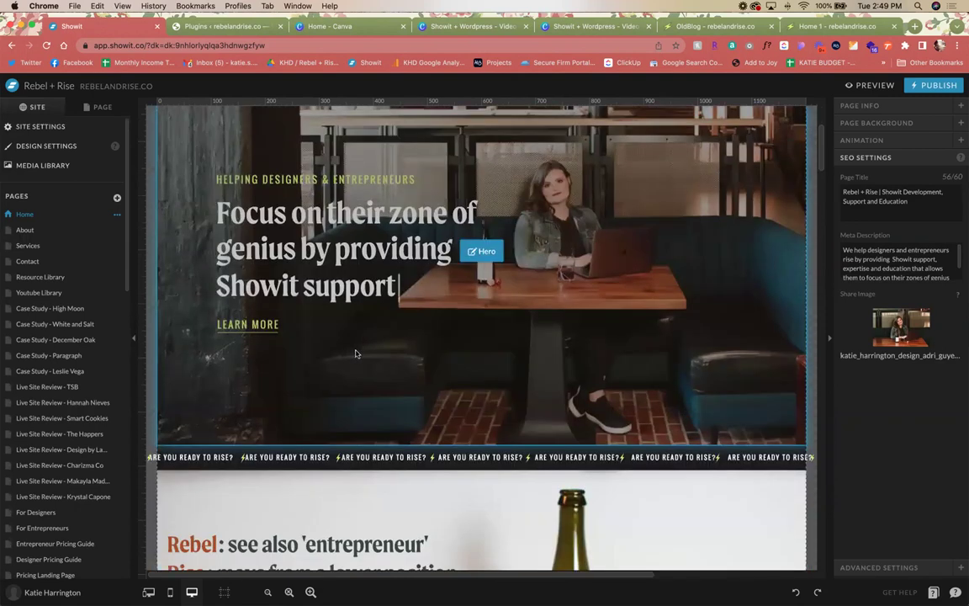
click(320, 318)
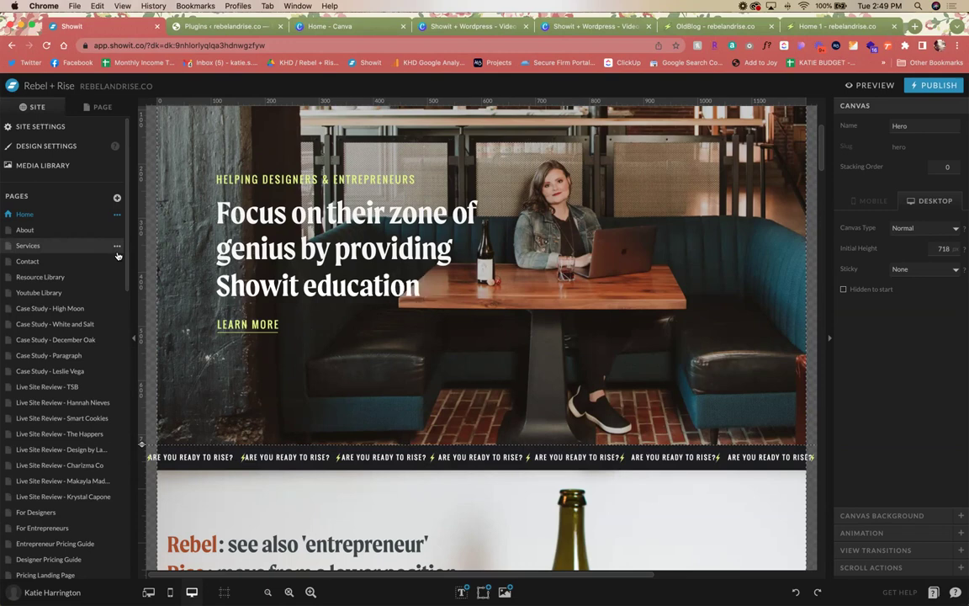
click(262, 286)
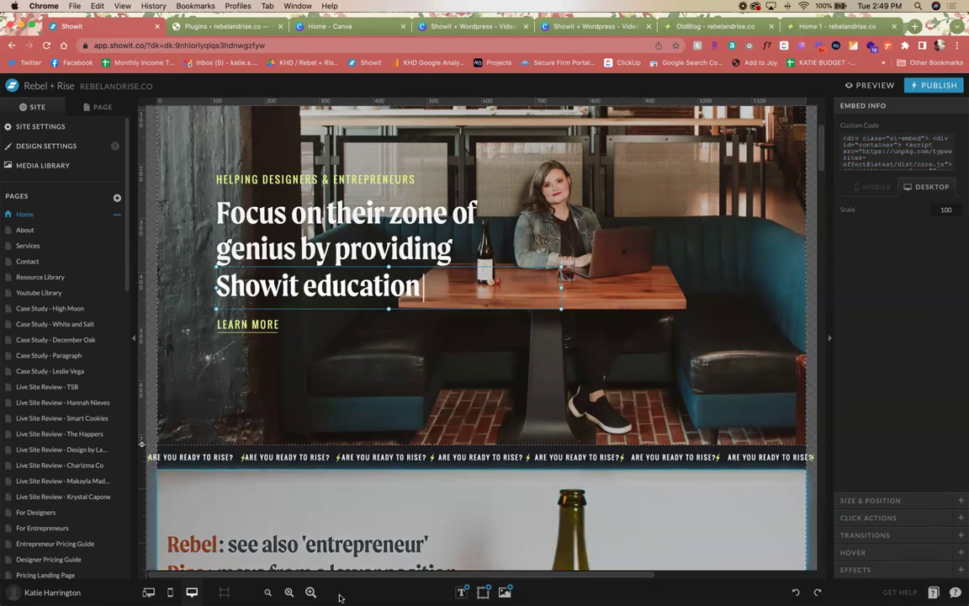
Step: Preview mobile, then desktop, then both layouts together, and open the OldBlog template
click(171, 592)
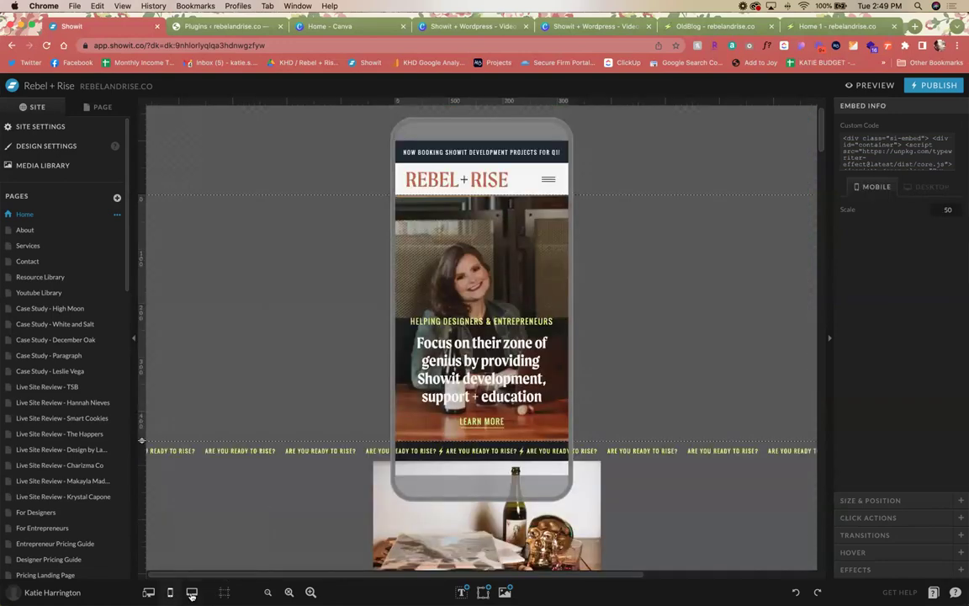
click(191, 592)
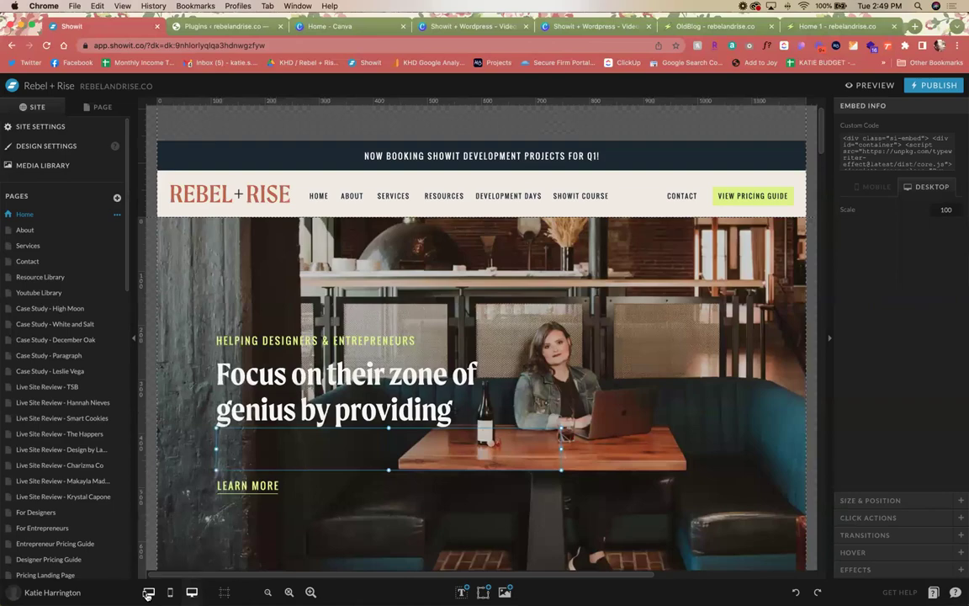
click(148, 593)
scroll(63, 295, down, 15)
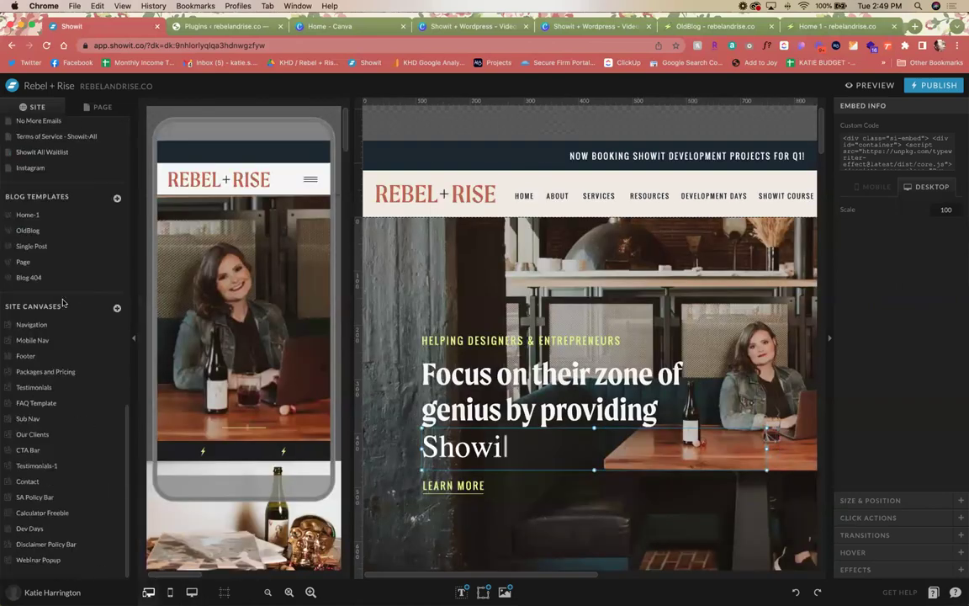
click(27, 229)
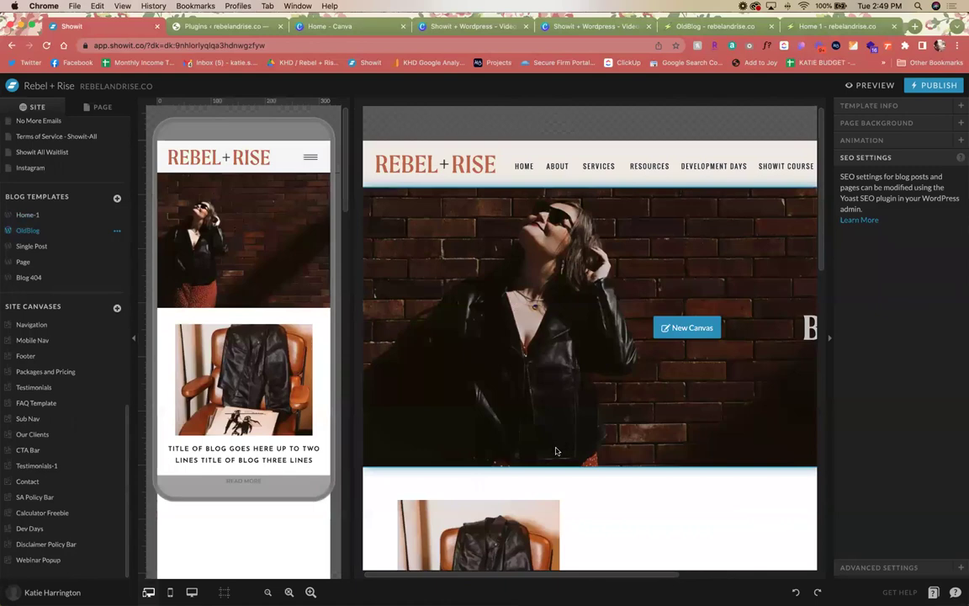
Step: Select the OldBlog top canvas, the Post List canvas and the mobile blog image
click(555, 451)
scroll(555, 452, down, 5)
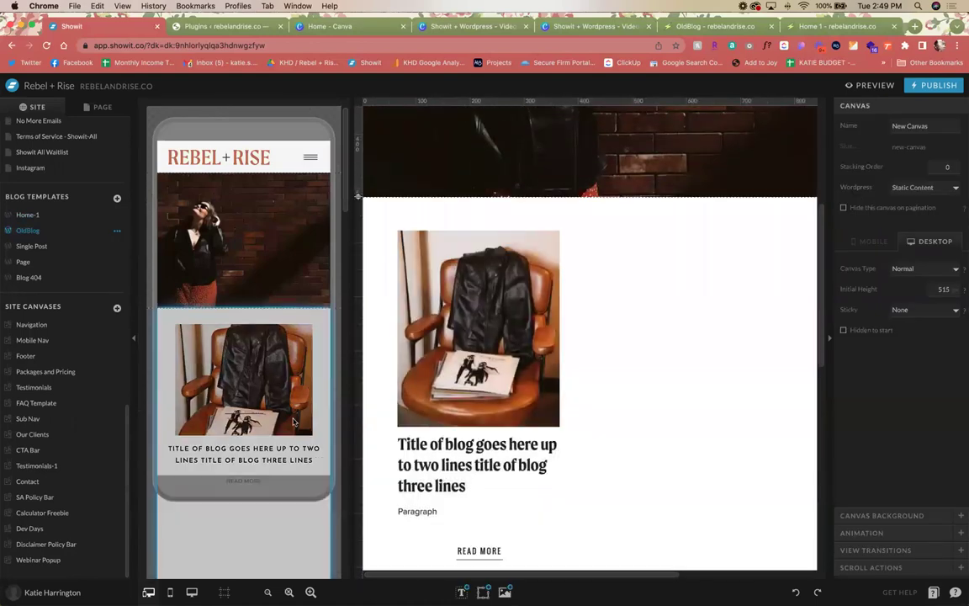
click(589, 337)
scroll(166, 205, down, 4)
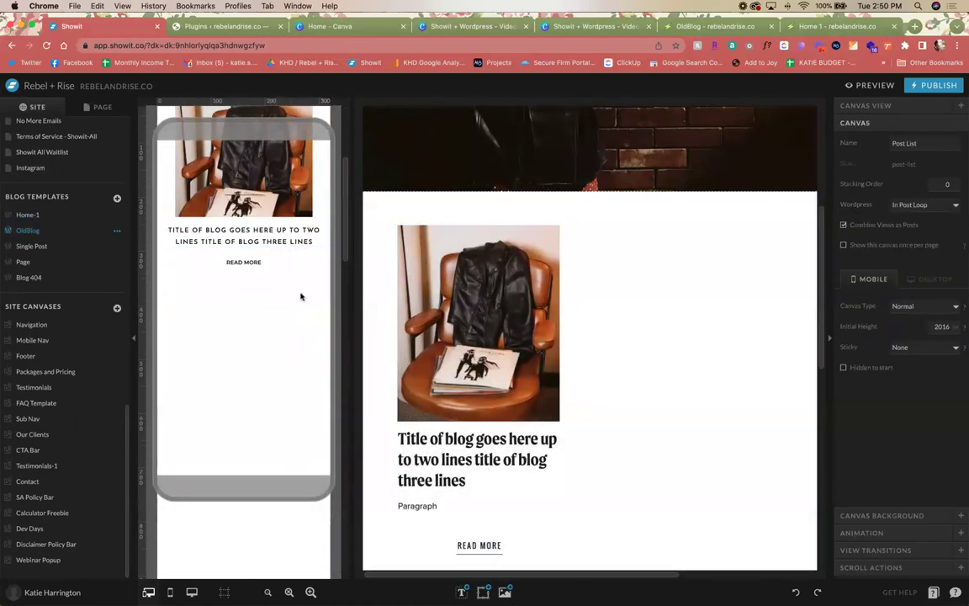
scroll(298, 299, up, 3)
click(254, 262)
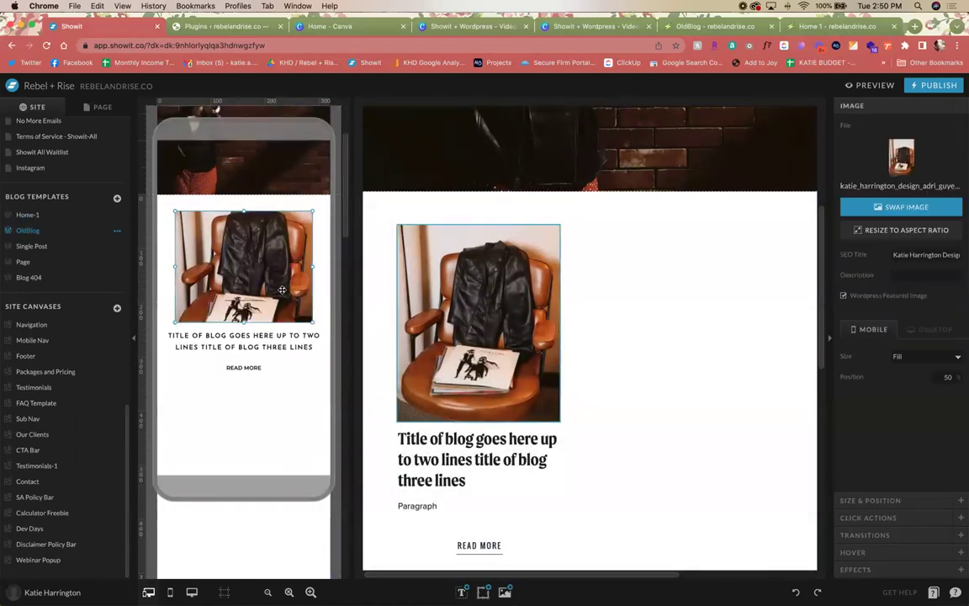
click(315, 258)
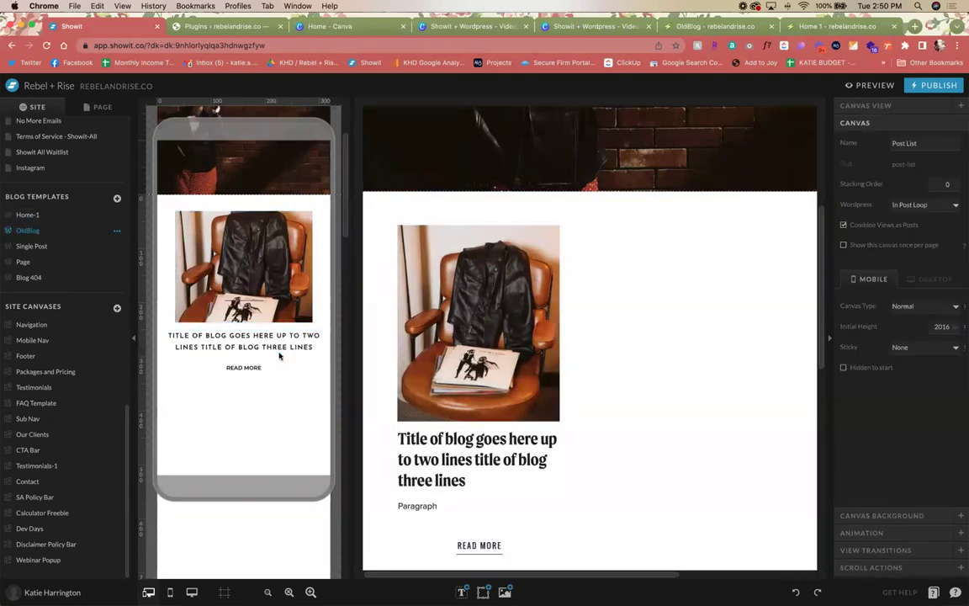
Step: Set the mobile post title font to Cormorant Garamond and compare it with the desktop title
click(300, 336)
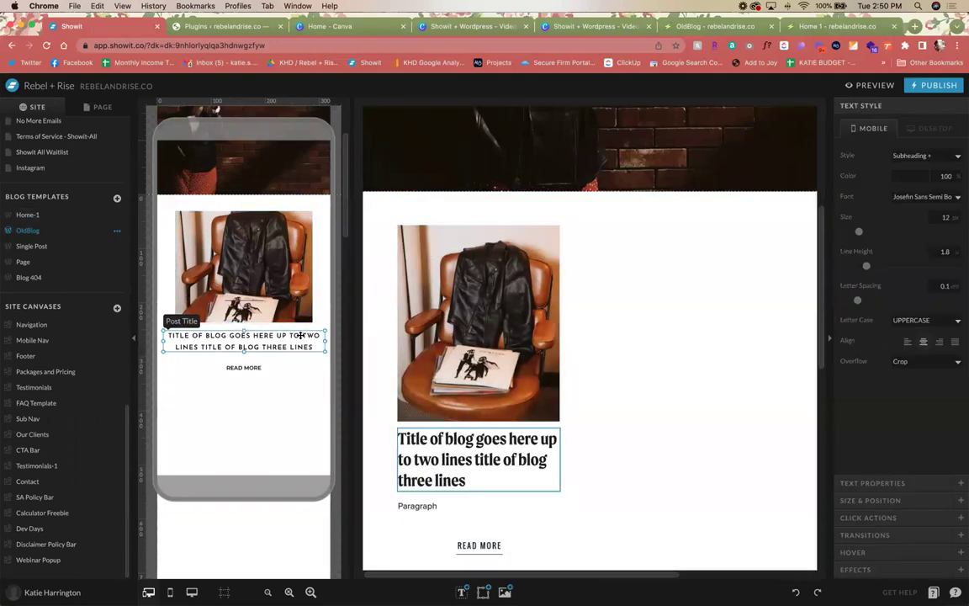
click(922, 202)
click(890, 188)
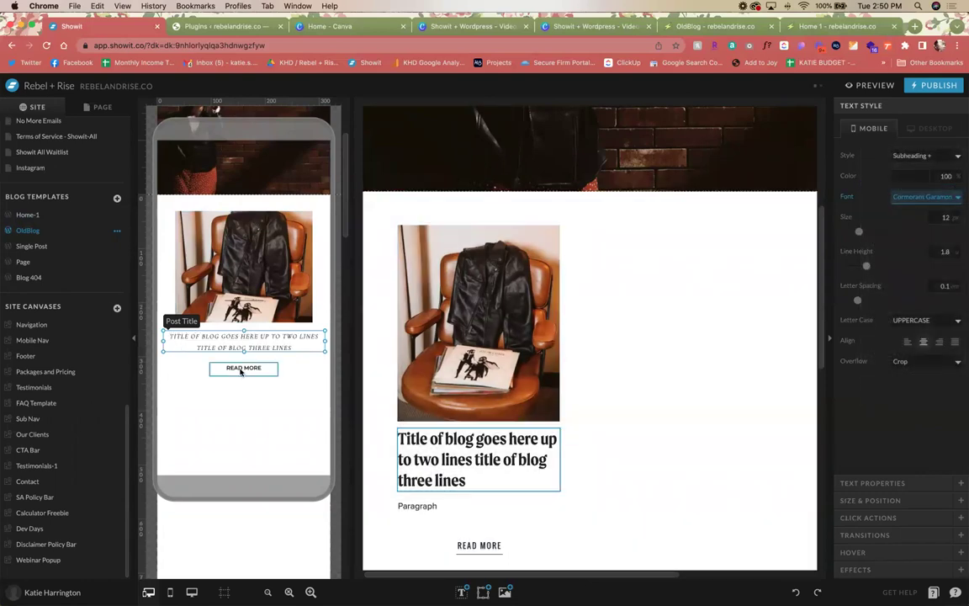
click(242, 361)
click(260, 340)
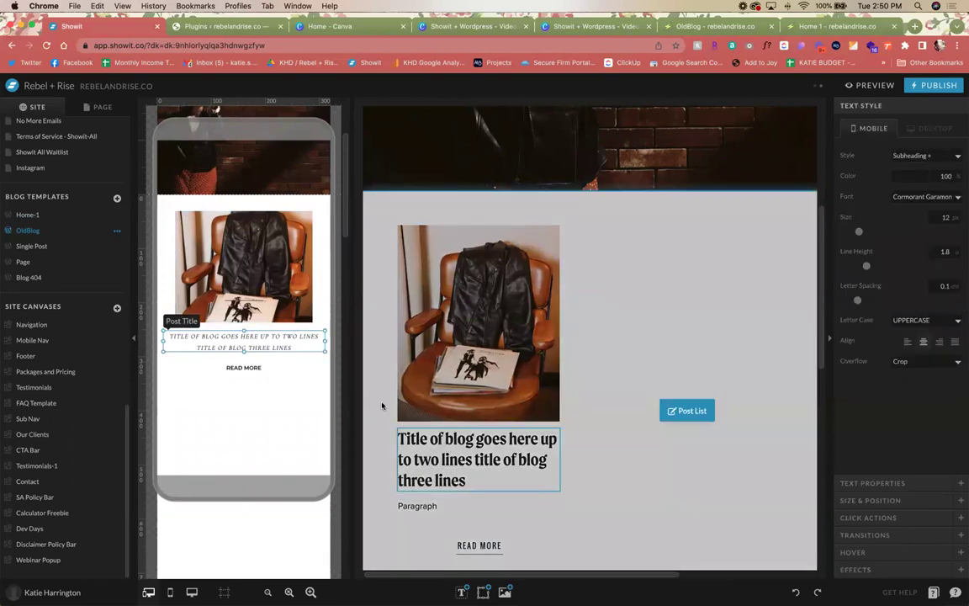
click(385, 404)
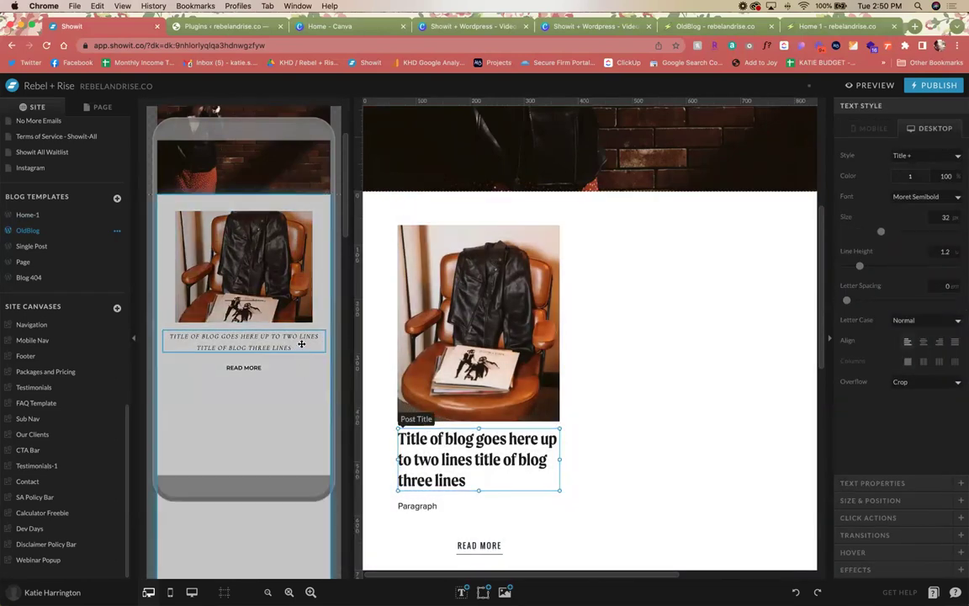
click(216, 335)
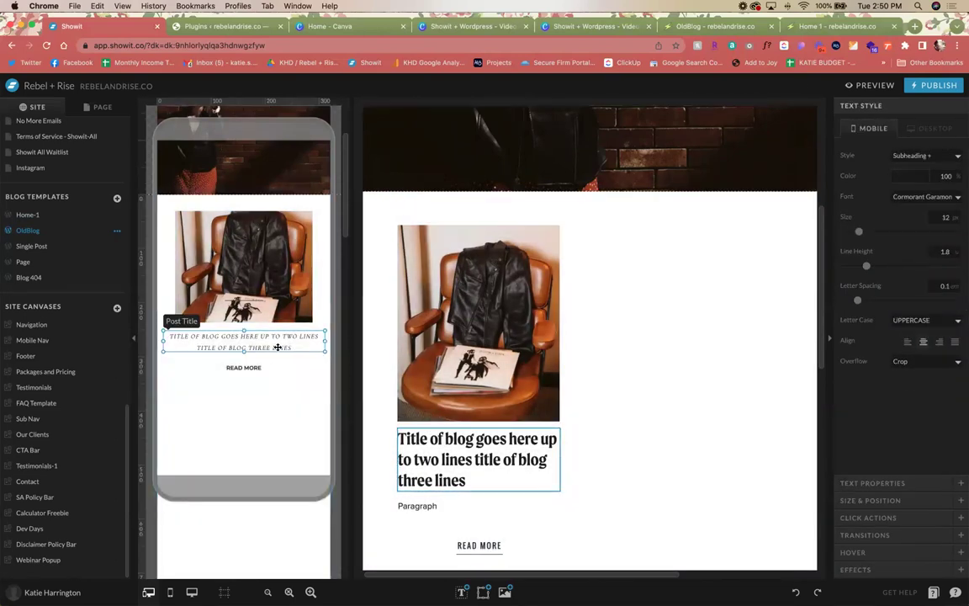
click(292, 388)
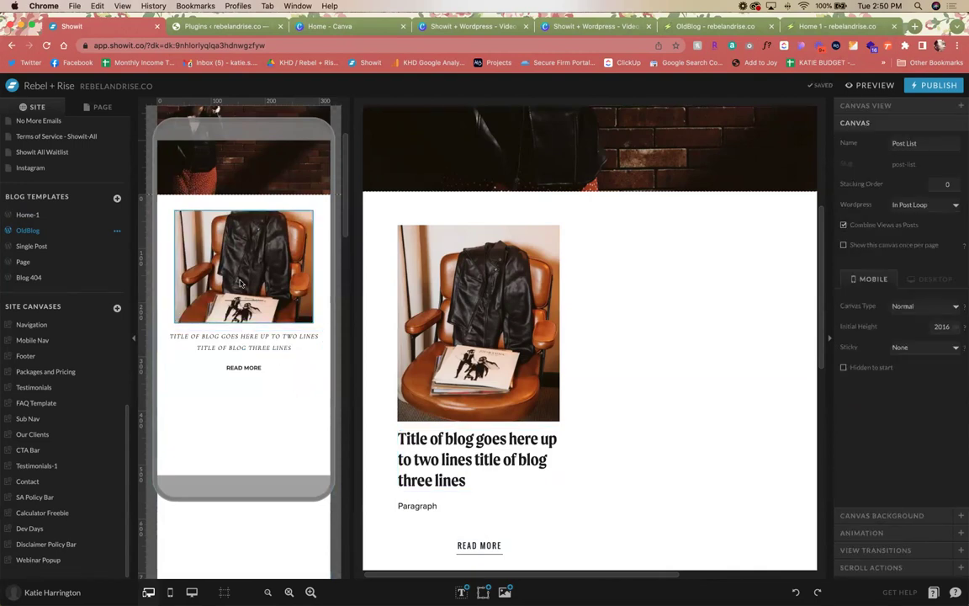
Step: Review the mobile blog image, layer list and Post List desktop settings, then show the Pages list
click(270, 264)
scroll(274, 266, down, 2)
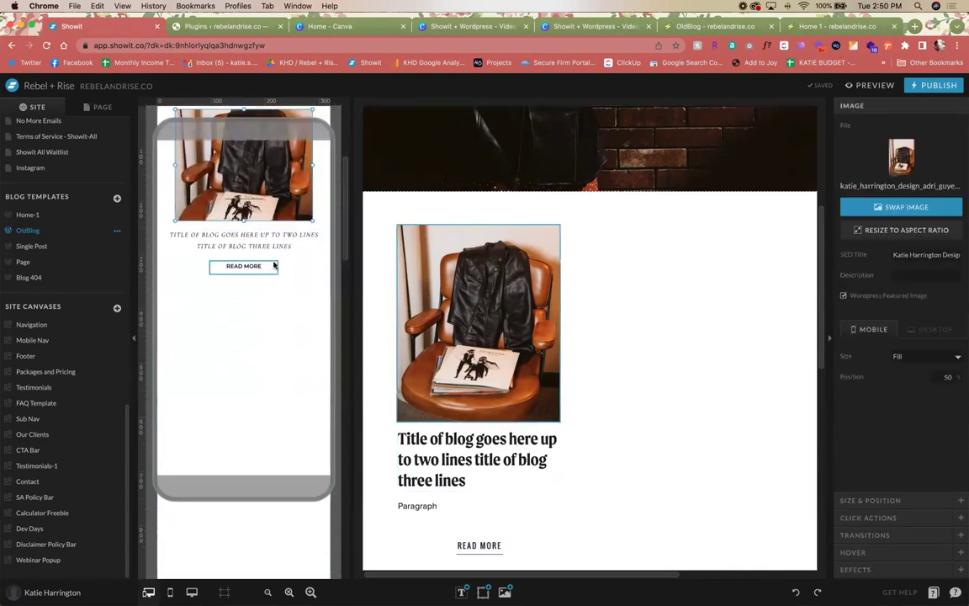
click(270, 378)
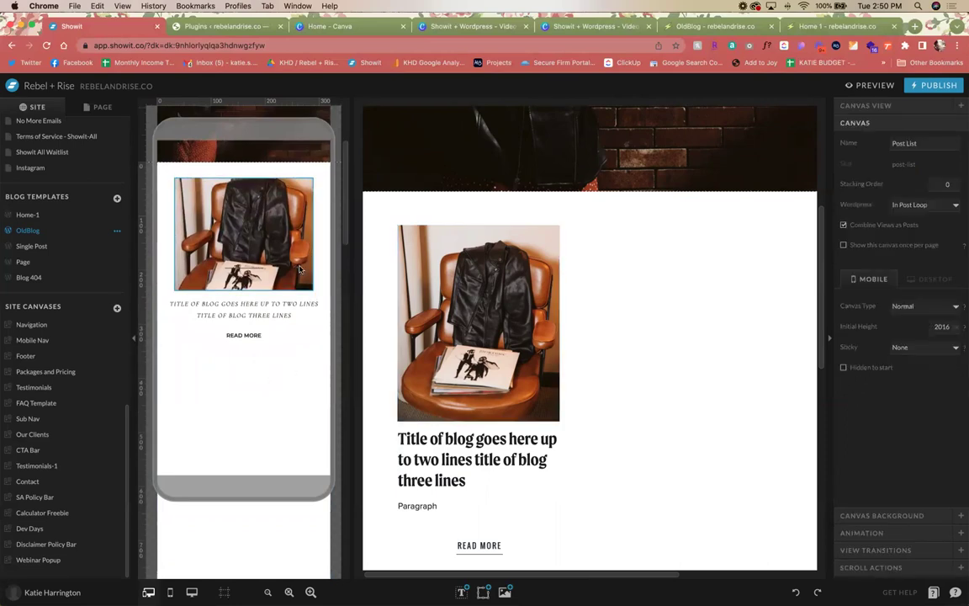
scroll(284, 328, down, 5)
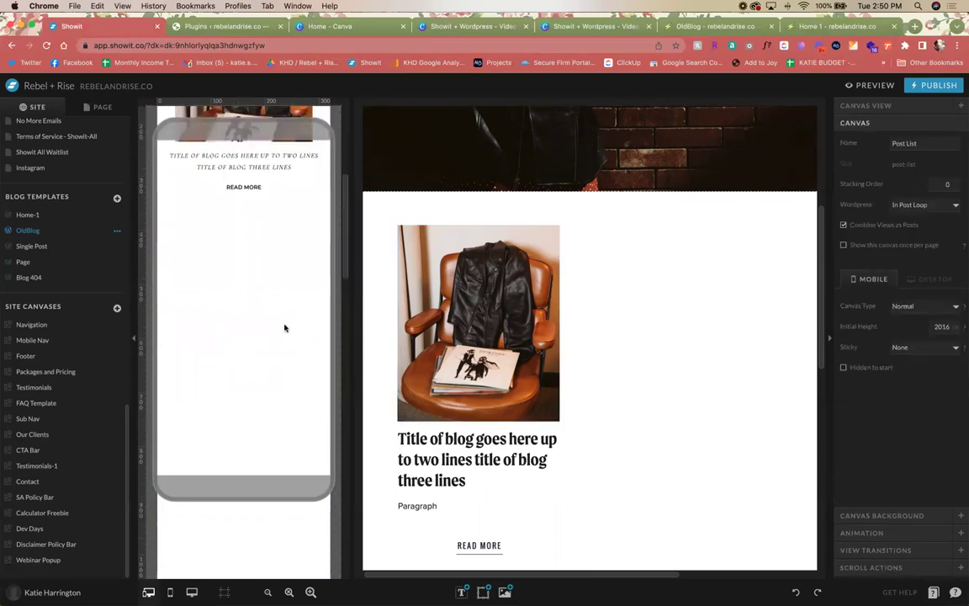
click(97, 107)
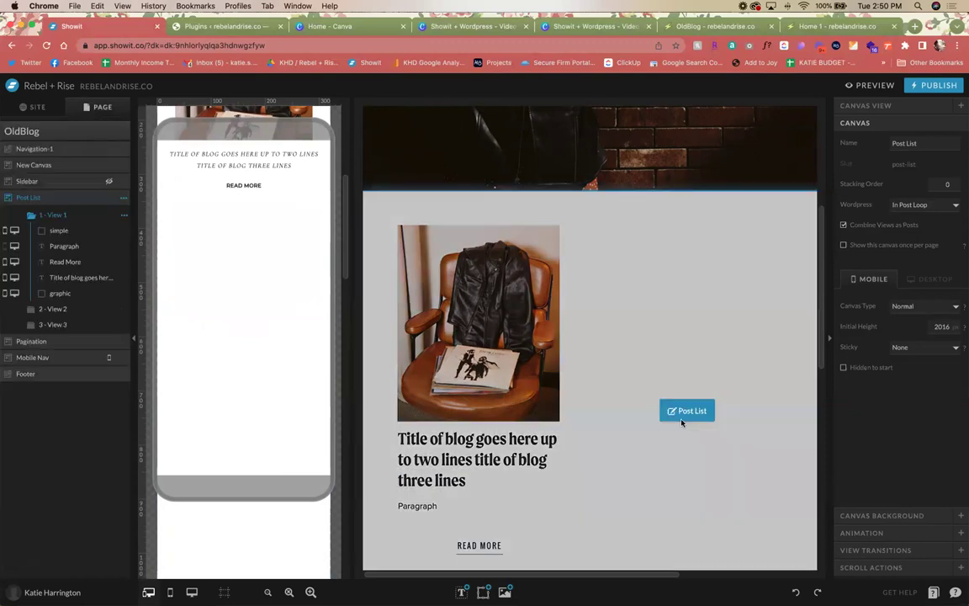
scroll(682, 423, down, 4)
click(683, 425)
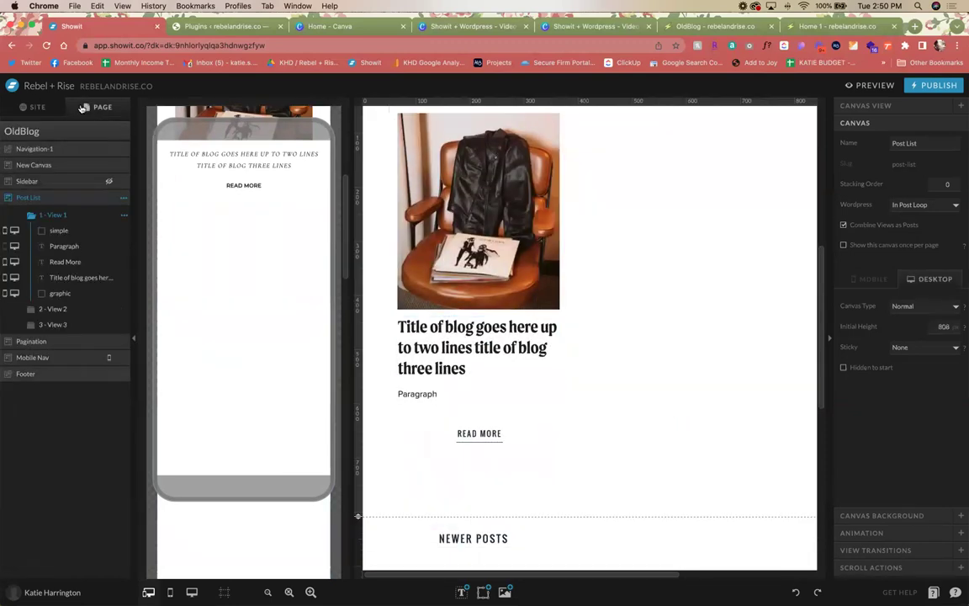
click(33, 106)
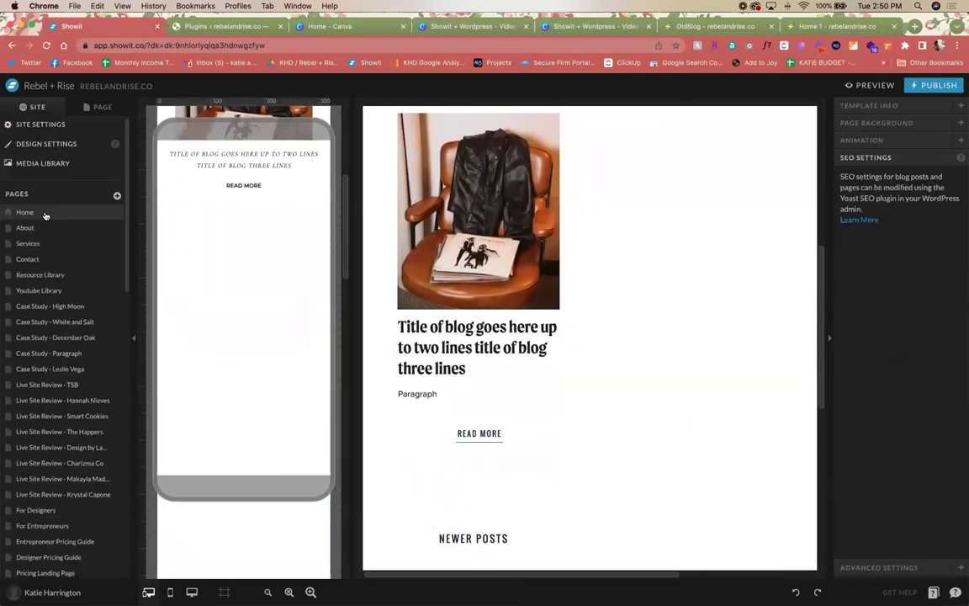
Step: Open the Home page and select its Rebel and Hero sections
click(25, 212)
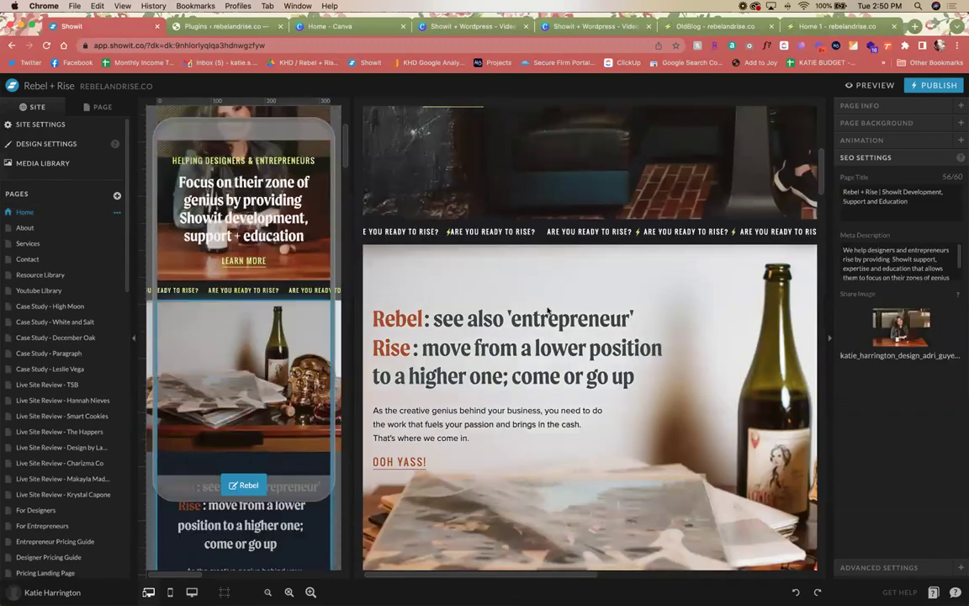
scroll(547, 311, up, 6)
click(261, 295)
scroll(261, 295, up, 2)
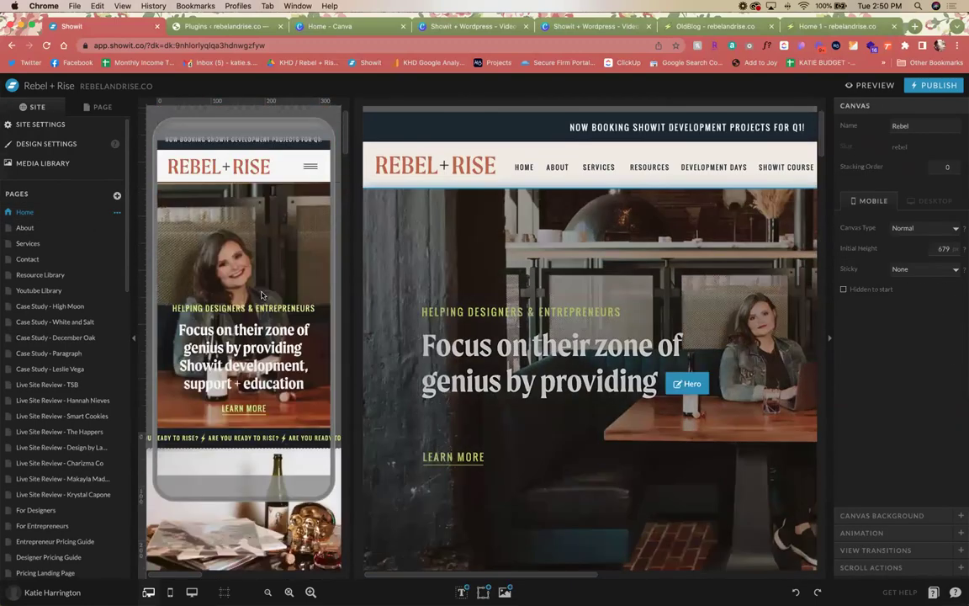
scroll(261, 295, up, 1)
click(276, 280)
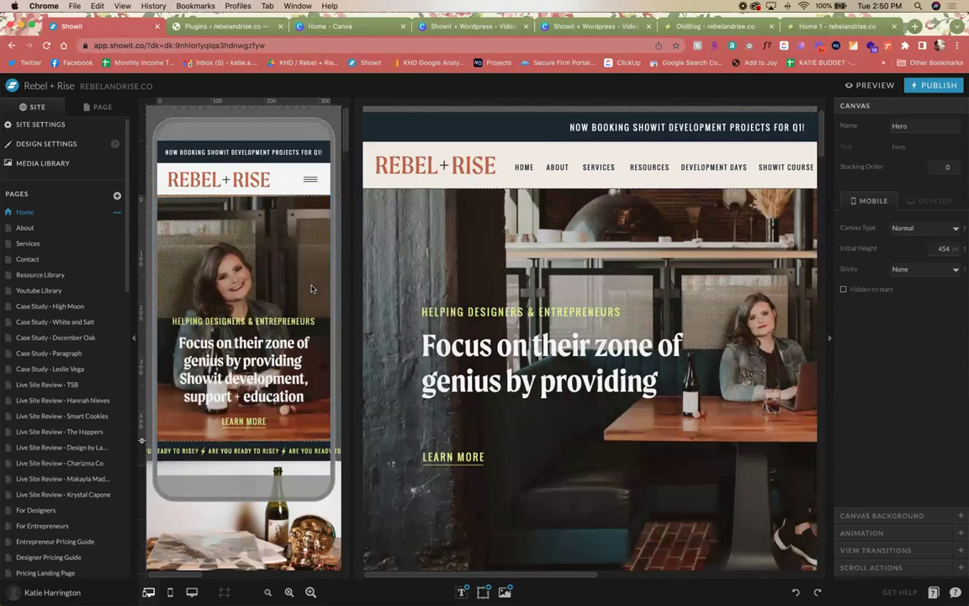
Step: Check the hero headline's 'Showit development' and 'support' wording, then return to the site pages overview
text(Showit de)
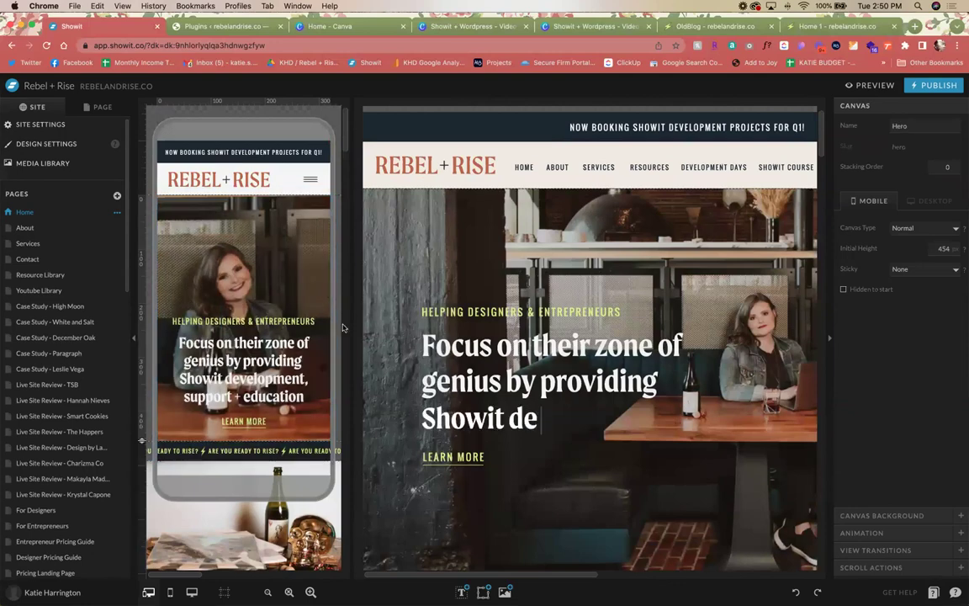
text(velopment)
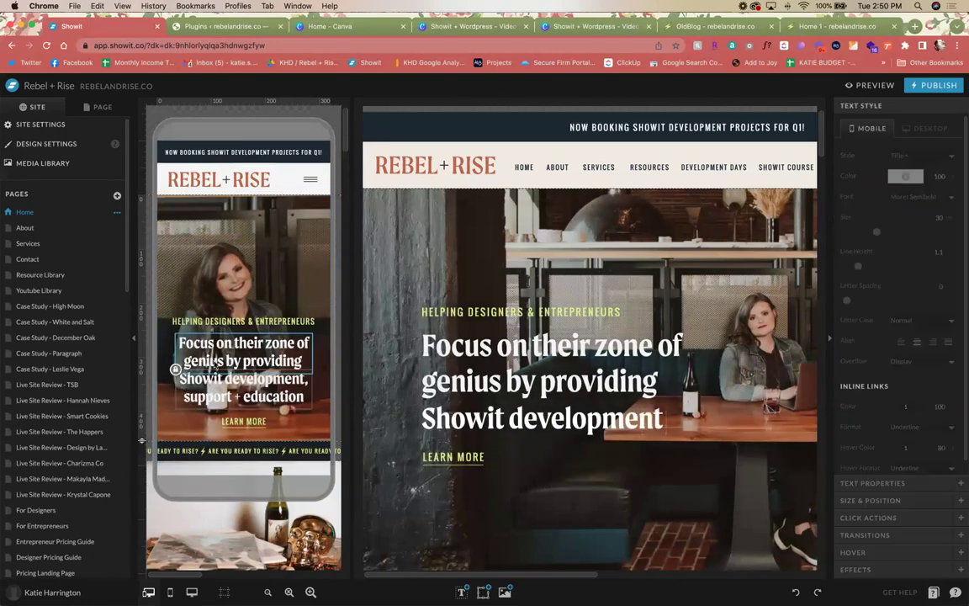
click(360, 281)
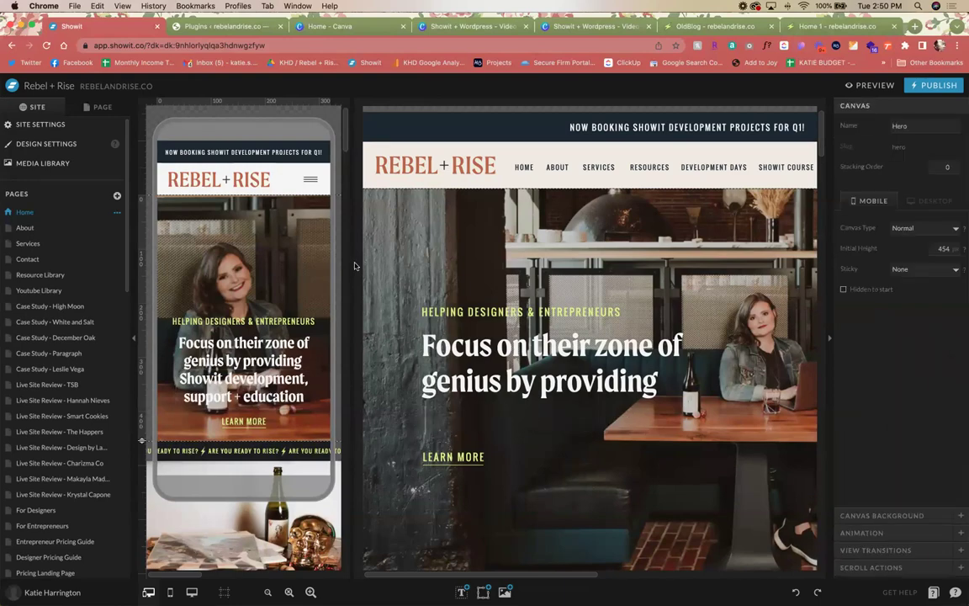
text(support)
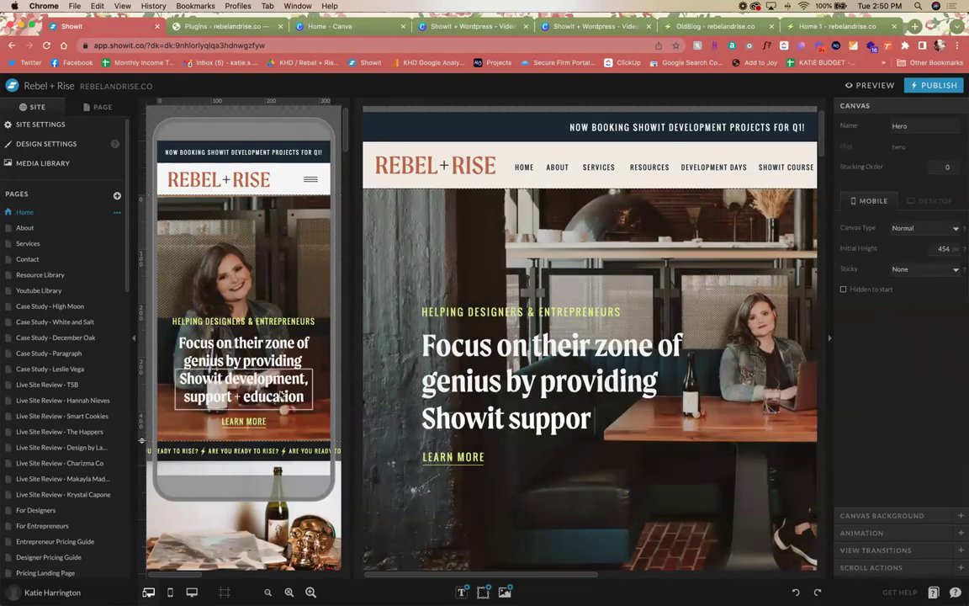
click(212, 370)
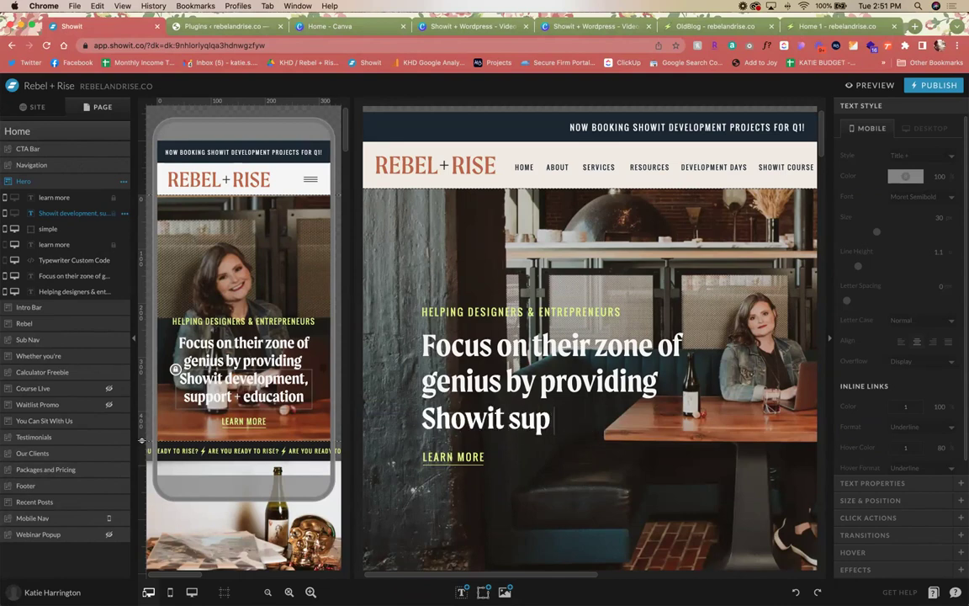
click(38, 107)
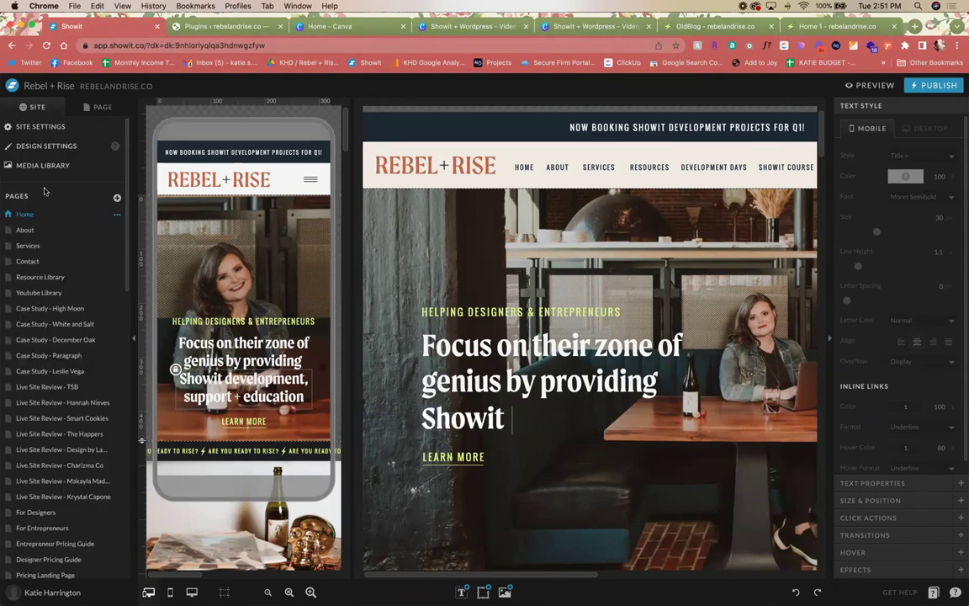
scroll(31, 252, down, 10)
Step: Open Single Post in desktop-only layout and select its featured chair photo
click(31, 246)
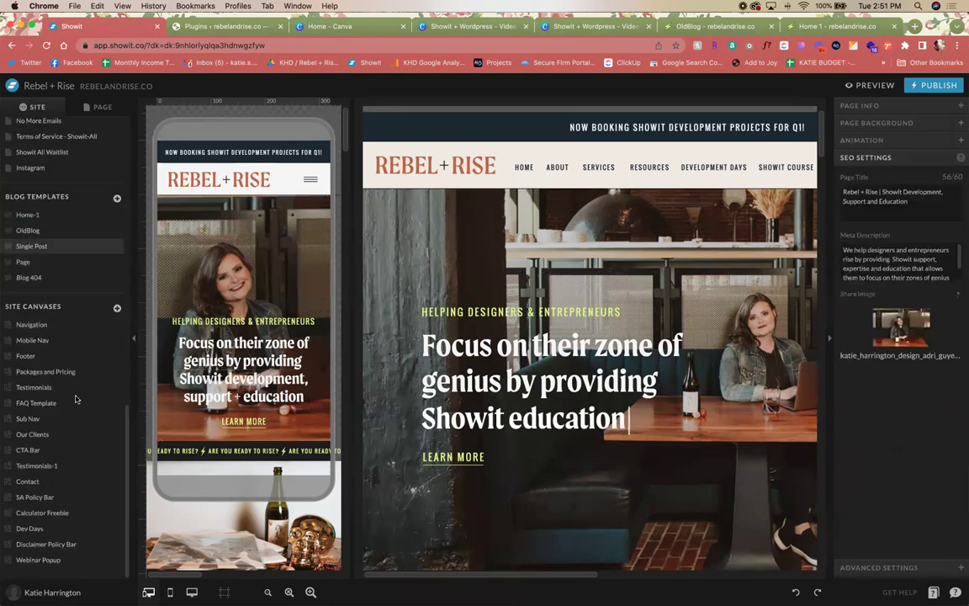
click(192, 592)
click(210, 487)
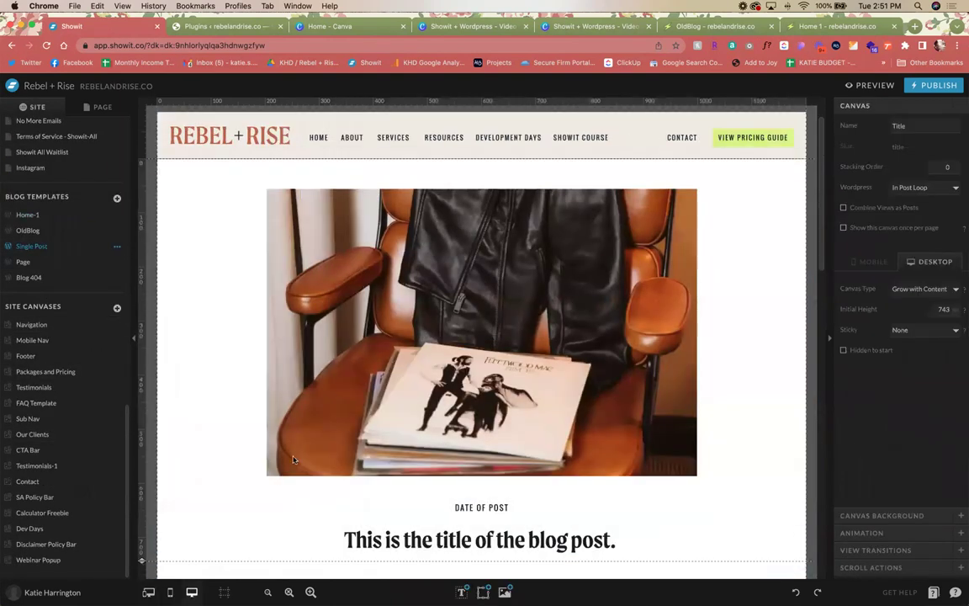
click(465, 265)
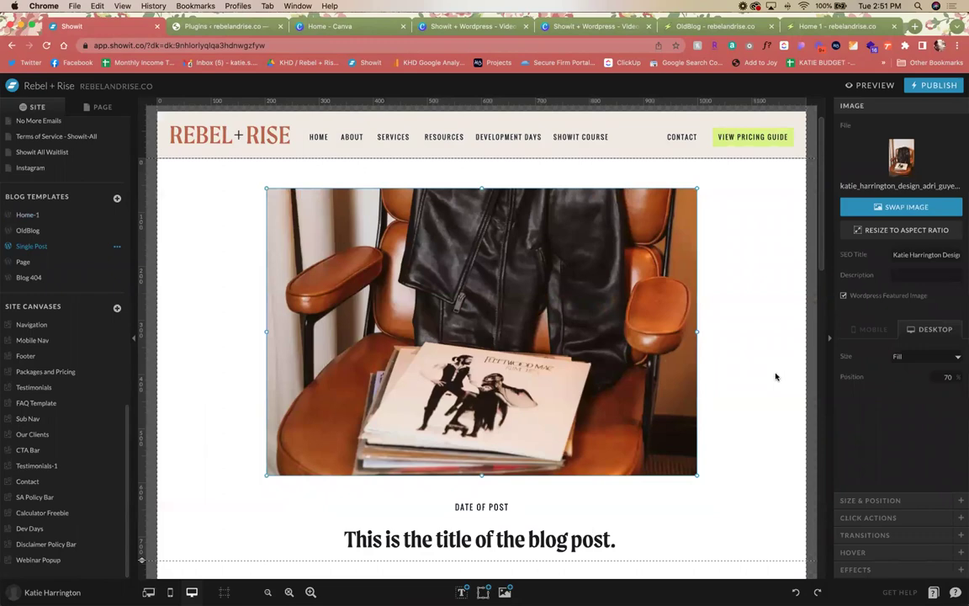
scroll(244, 303, down, 2)
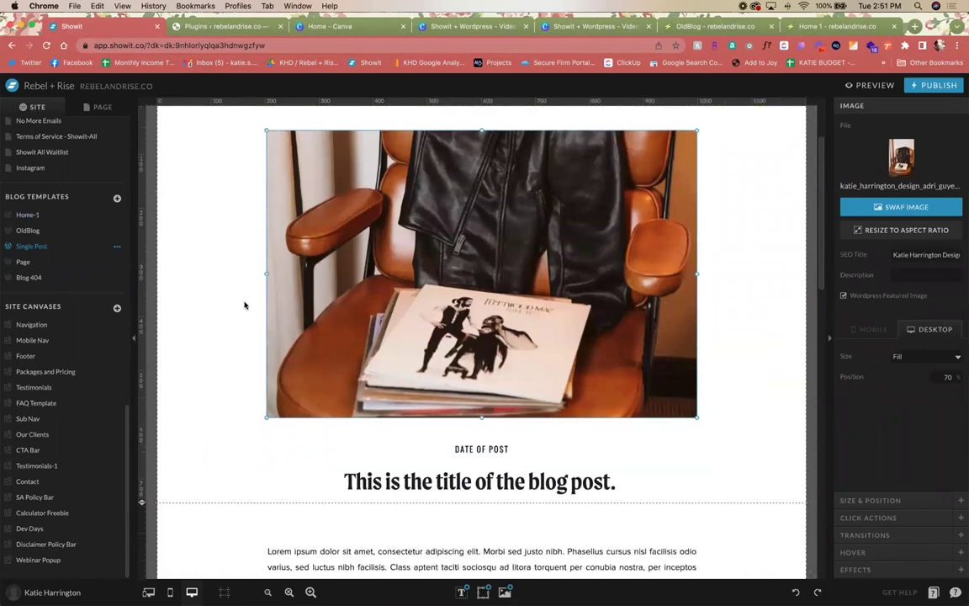
click(36, 243)
Step: Open OldBlog and select the chair photo in its post list
click(28, 230)
click(421, 374)
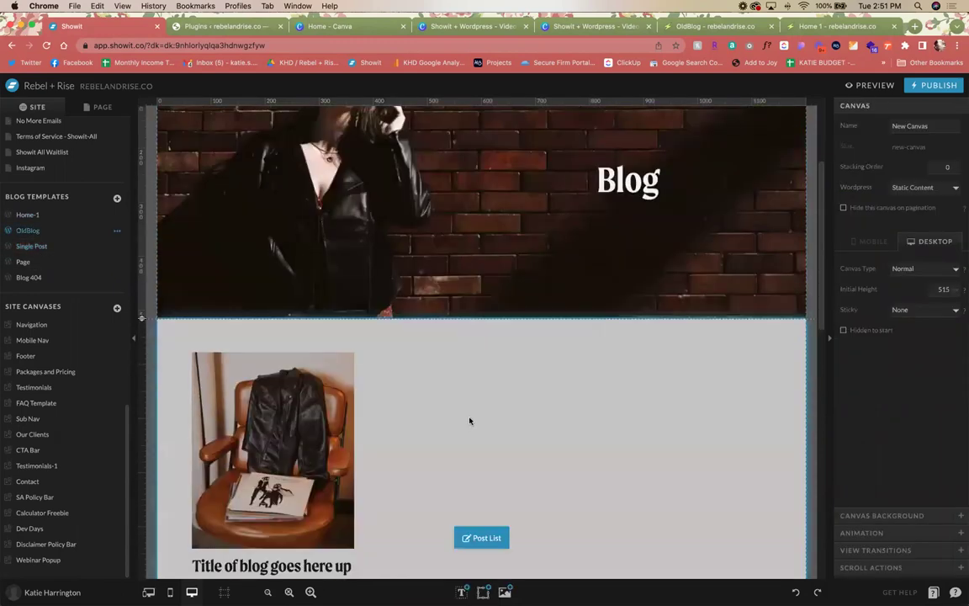
scroll(421, 374, down, 1)
click(206, 308)
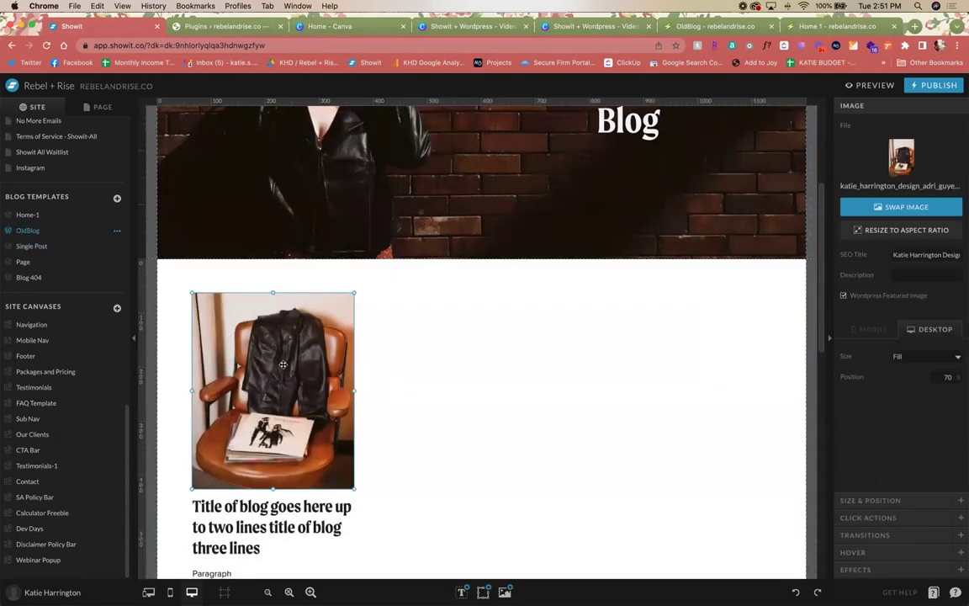
Step: Reselect the Single Post featured chair photo for comparison, then return to OldBlog
click(63, 249)
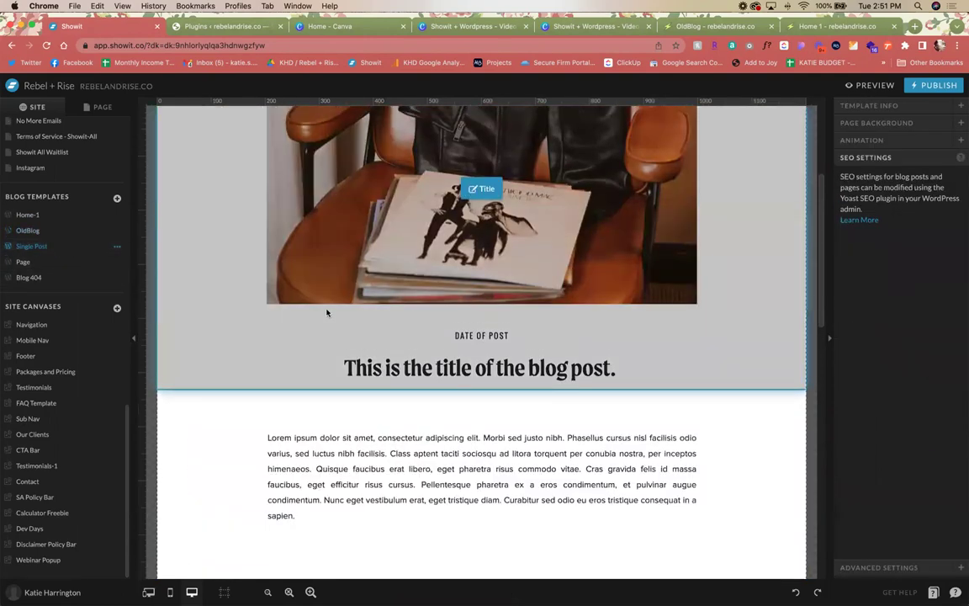
scroll(324, 314, up, 2)
click(209, 363)
scroll(368, 360, up, 3)
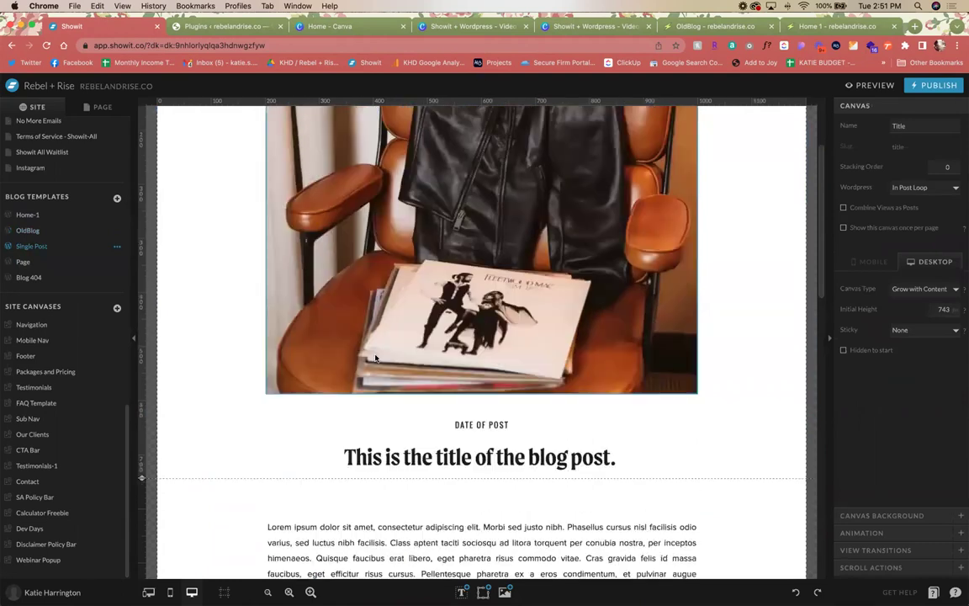
click(538, 324)
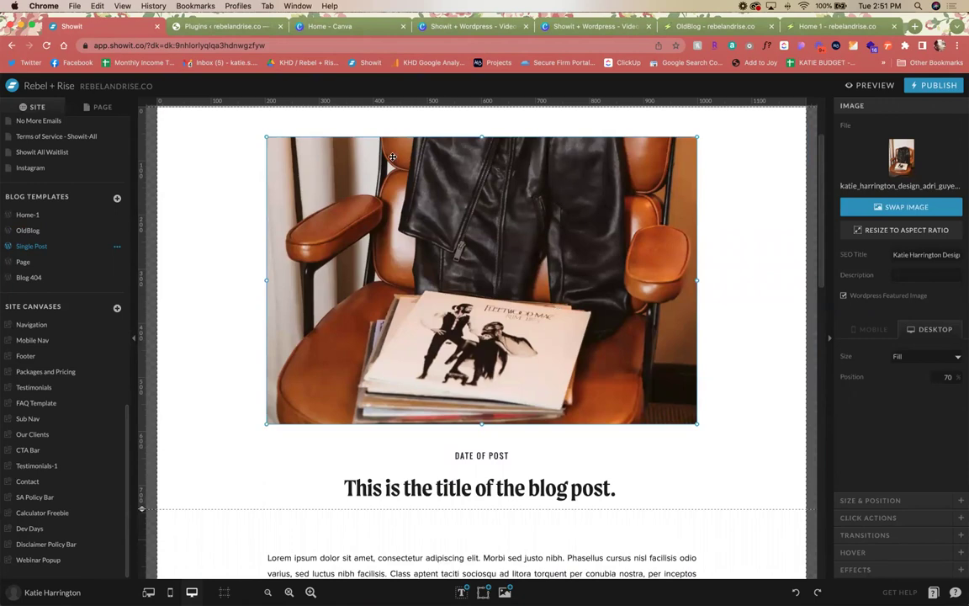
scroll(421, 211, up, 2)
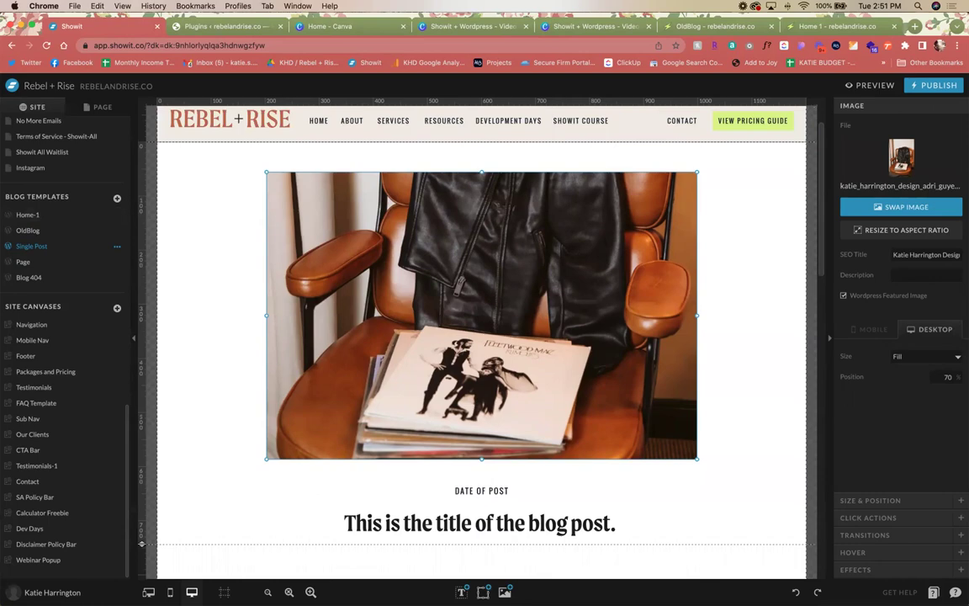
click(30, 230)
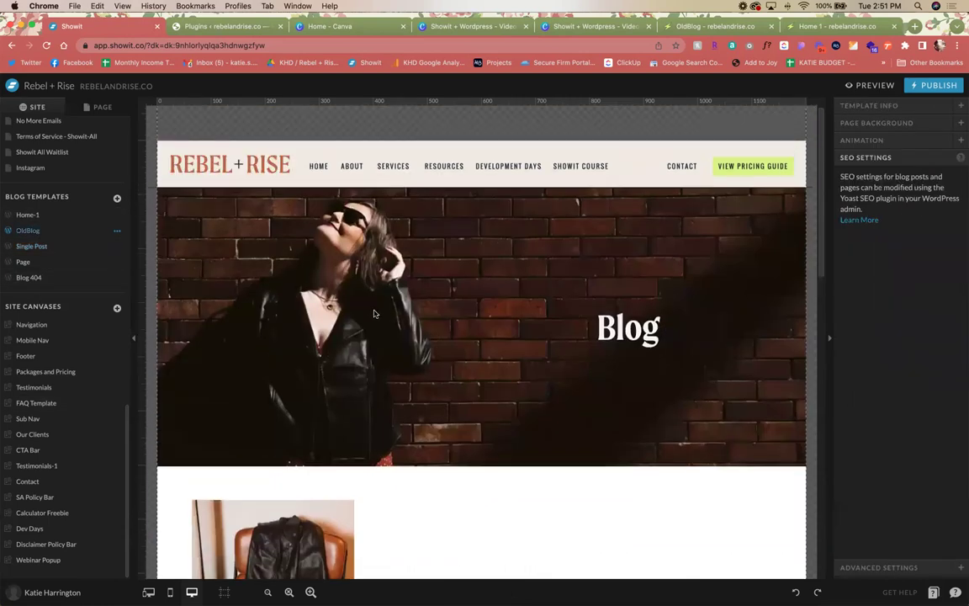
click(375, 313)
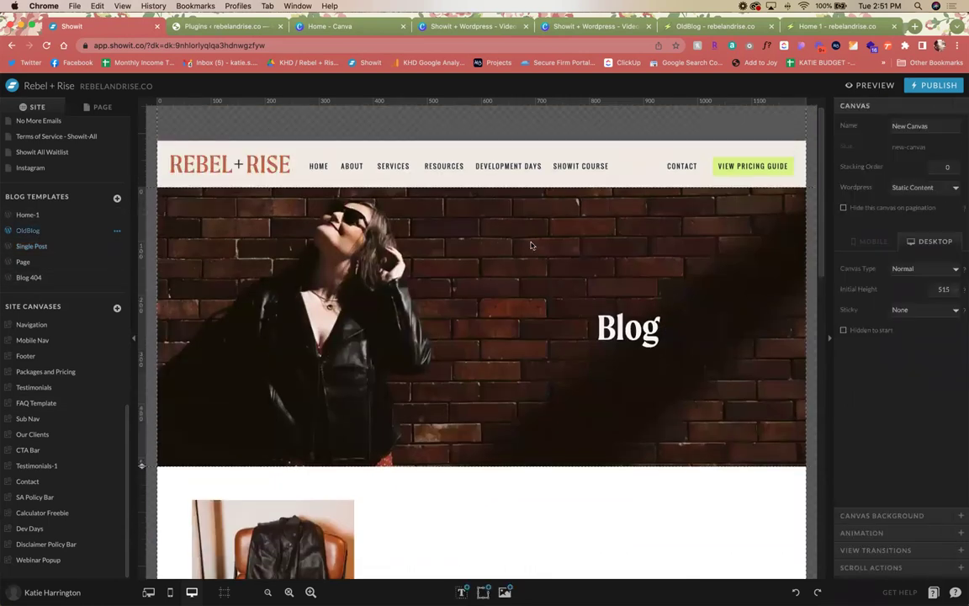
scroll(529, 300, down, 3)
click(530, 300)
scroll(547, 370, up, 3)
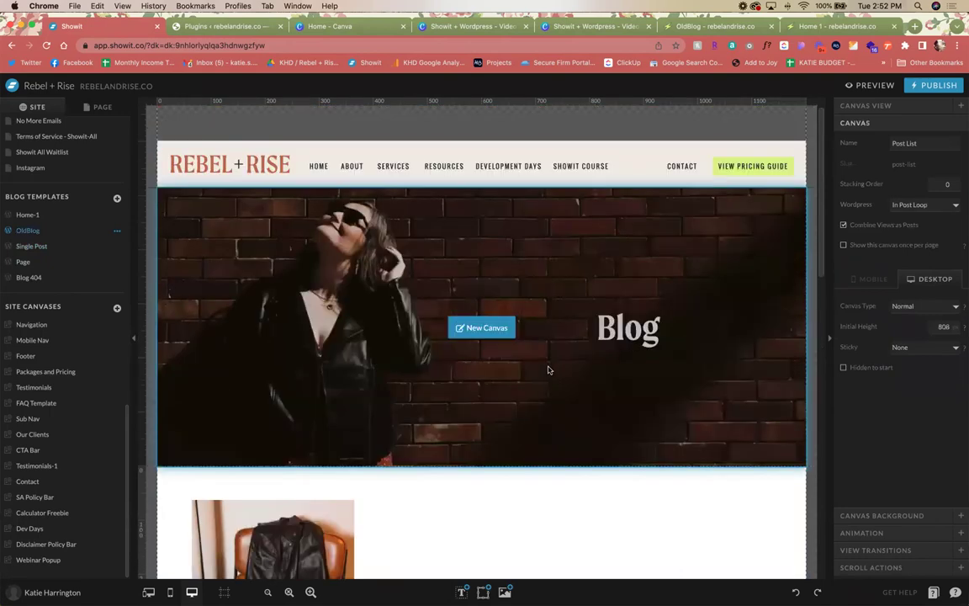
click(542, 370)
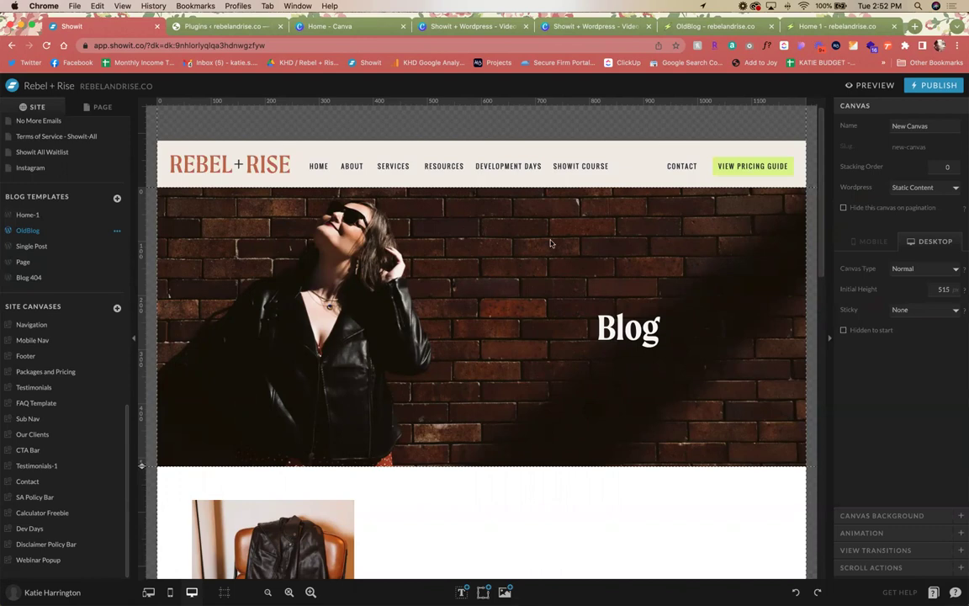
scroll(445, 346, down, 1)
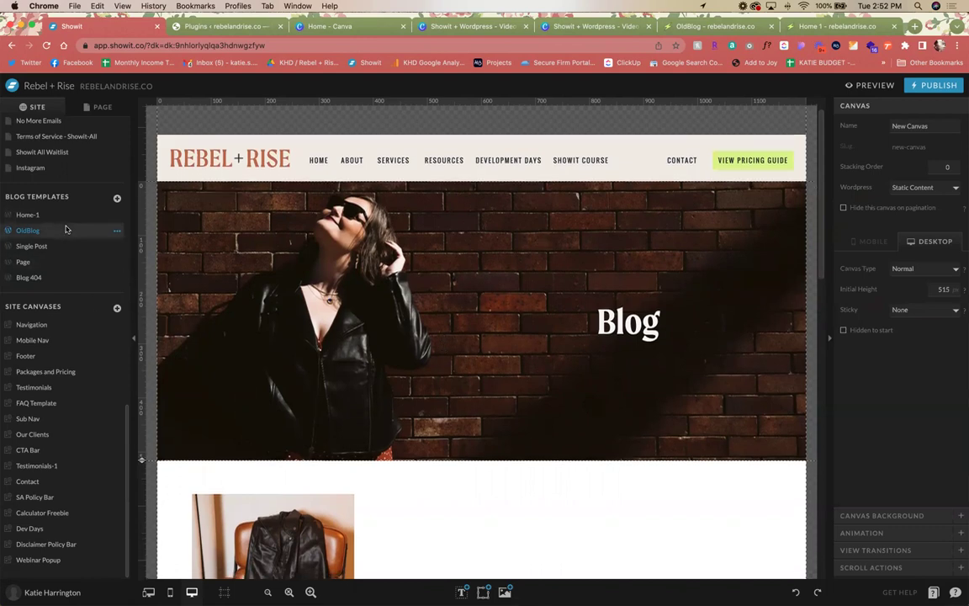
scroll(65, 226, up, 1)
scroll(401, 311, down, 10)
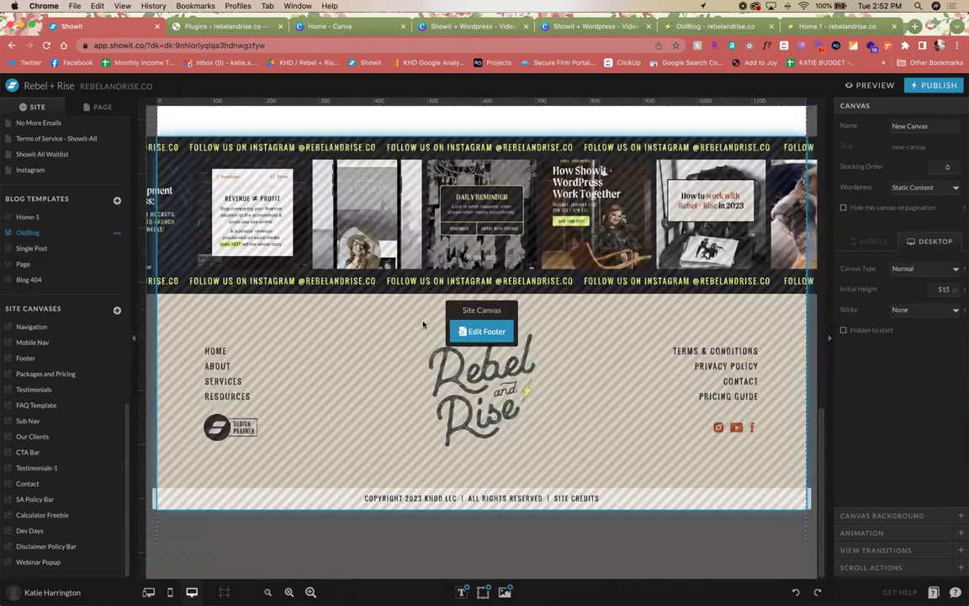
Step: Edit the Footer site canvas and select its Instagram feed
click(582, 227)
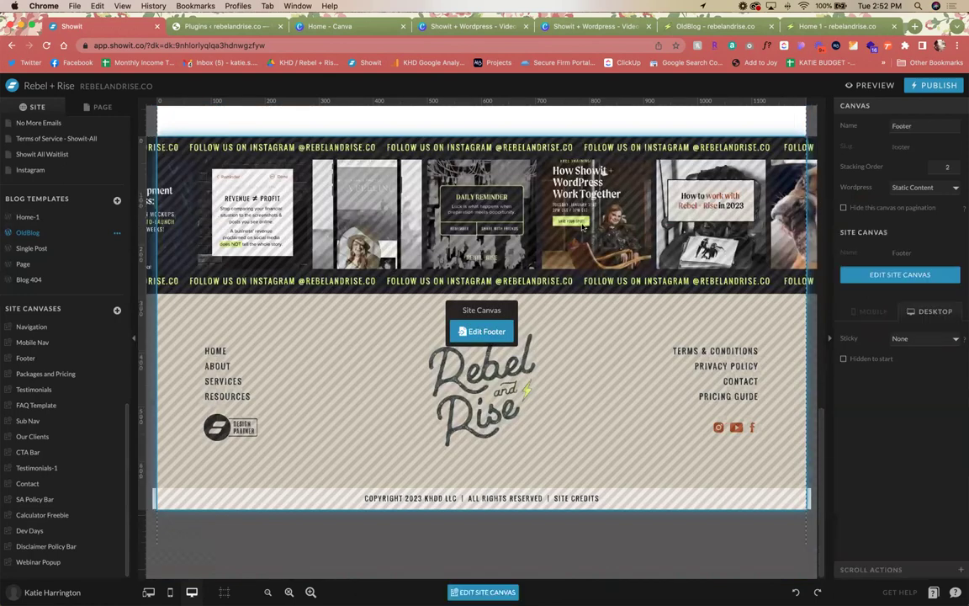
click(487, 331)
click(481, 194)
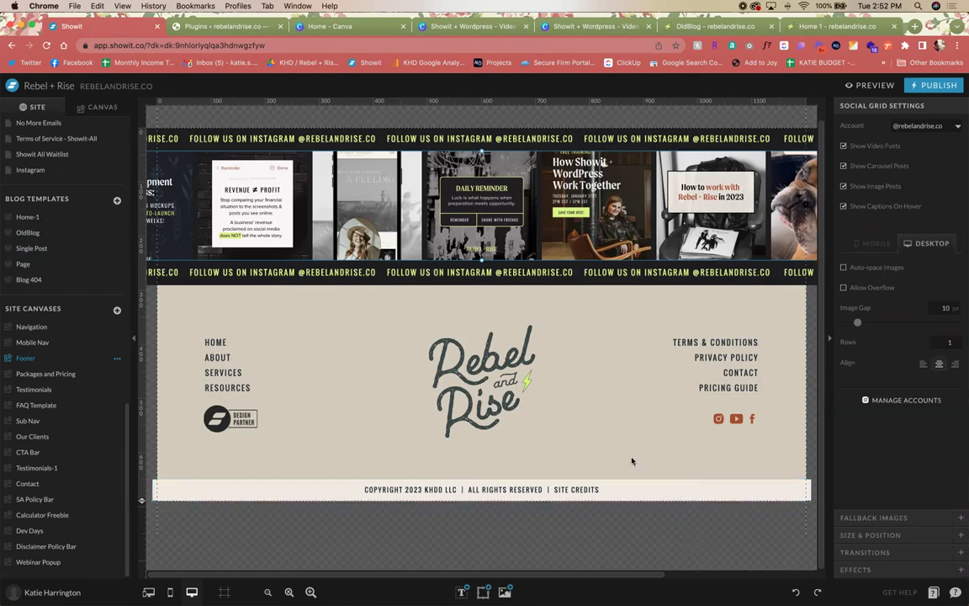
click(302, 342)
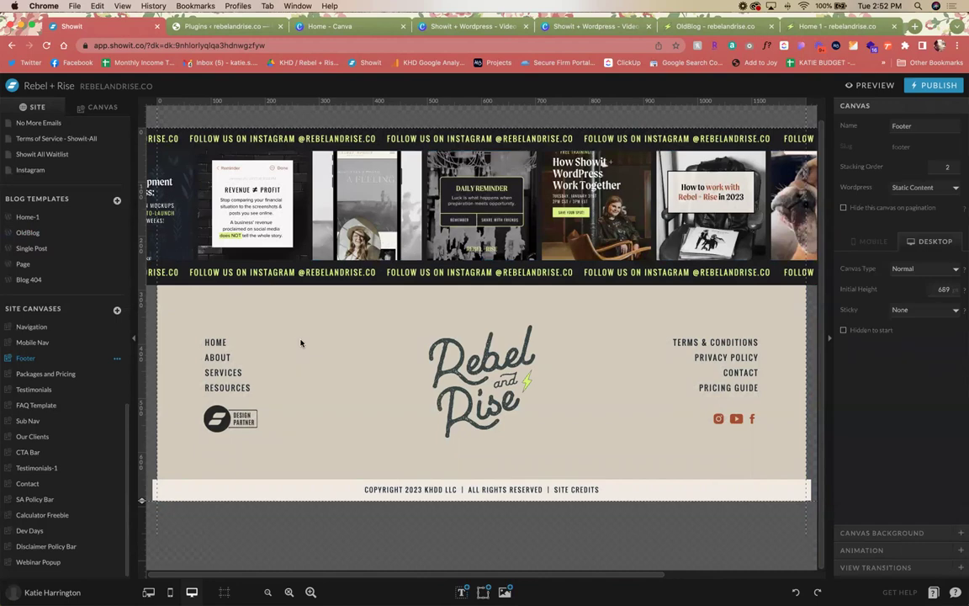
click(485, 181)
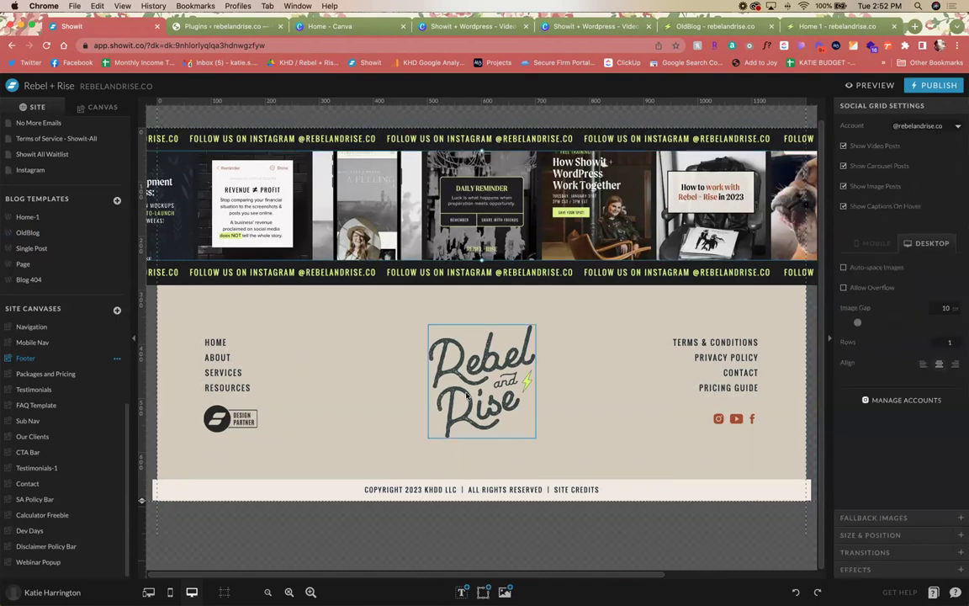
click(377, 364)
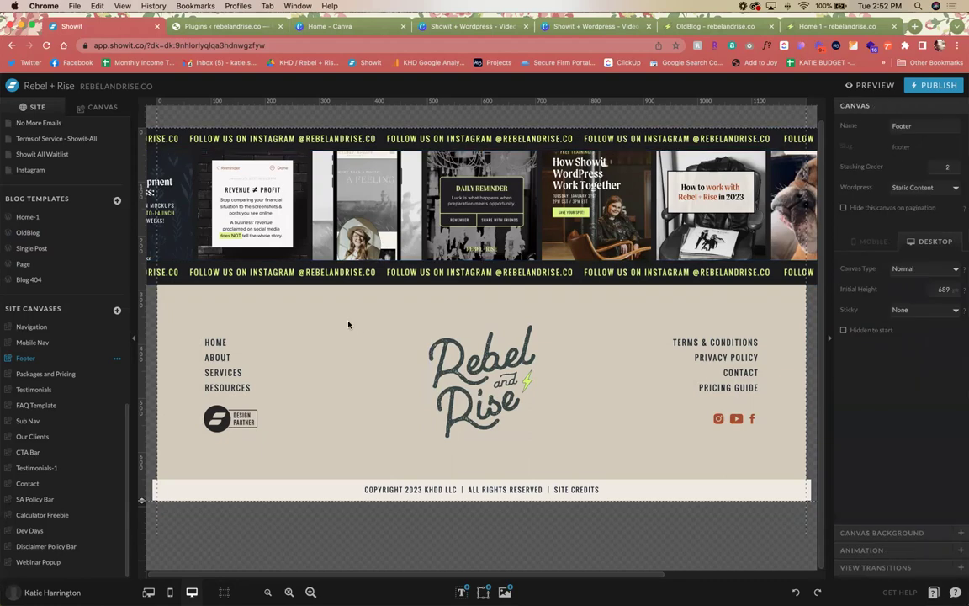
scroll(399, 334, up, 1)
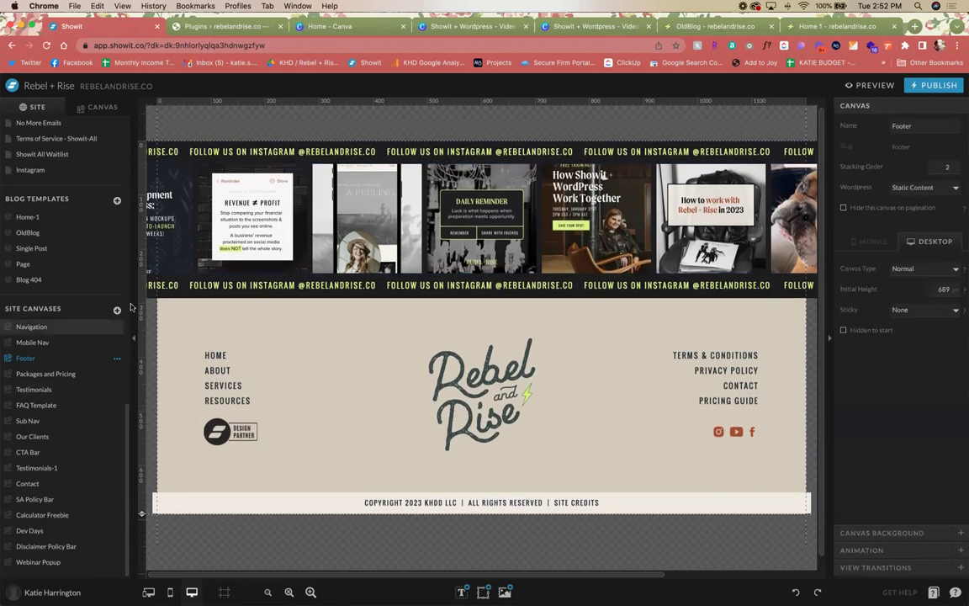
scroll(78, 258, up, 10)
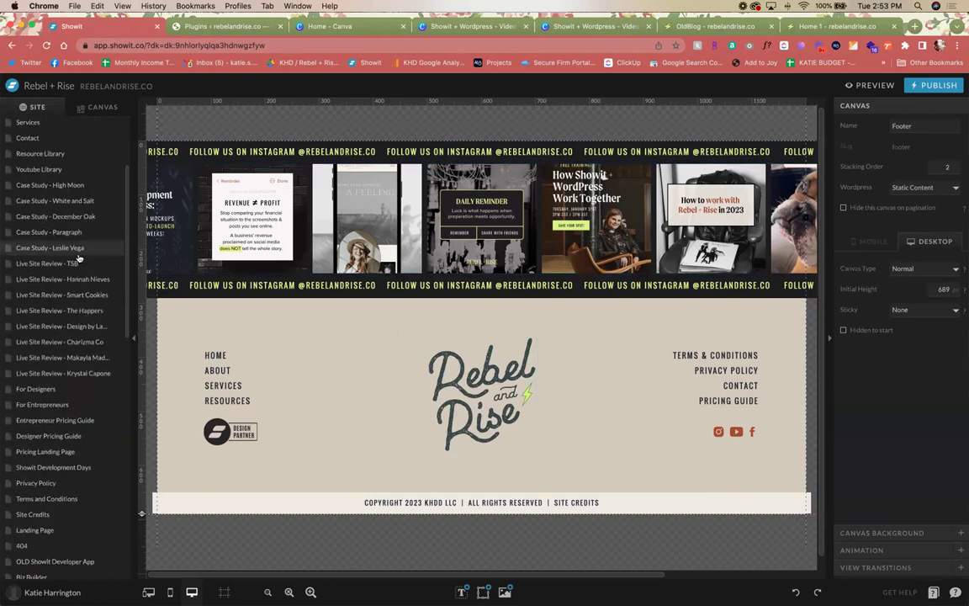
scroll(79, 258, up, 3)
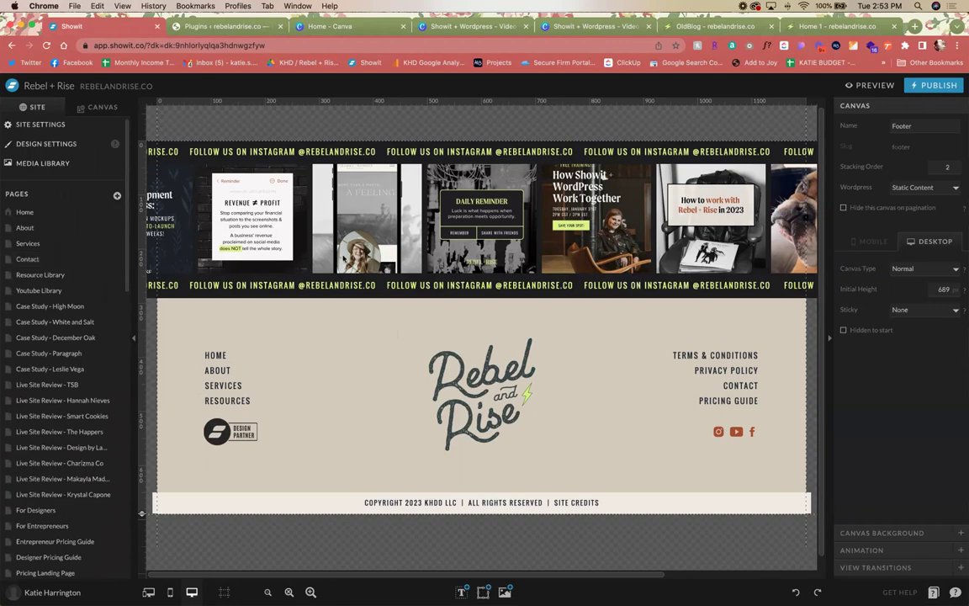
Step: On the Home page, retype the headline's third line as support, education, development variants
click(65, 215)
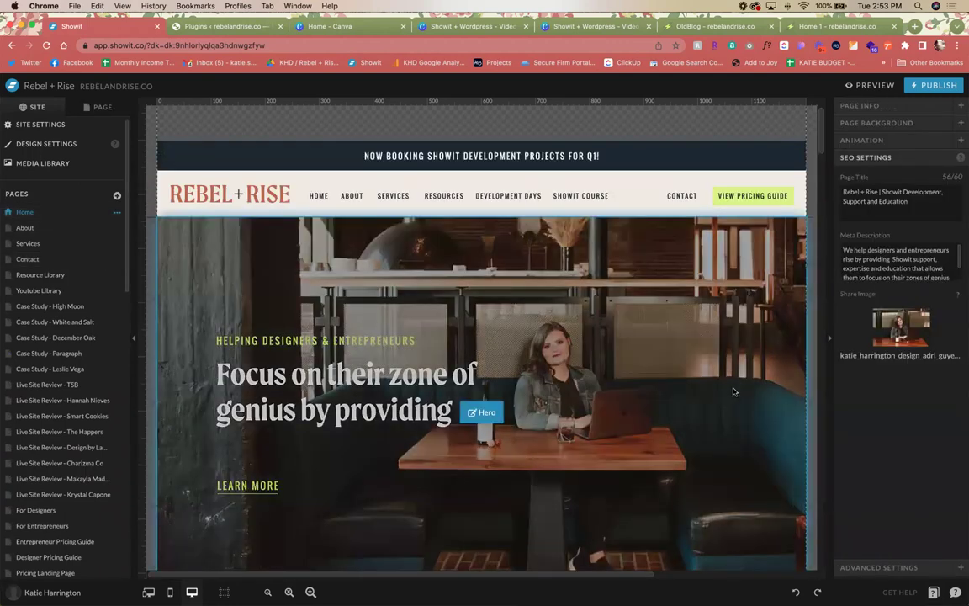
text(Showit devel)
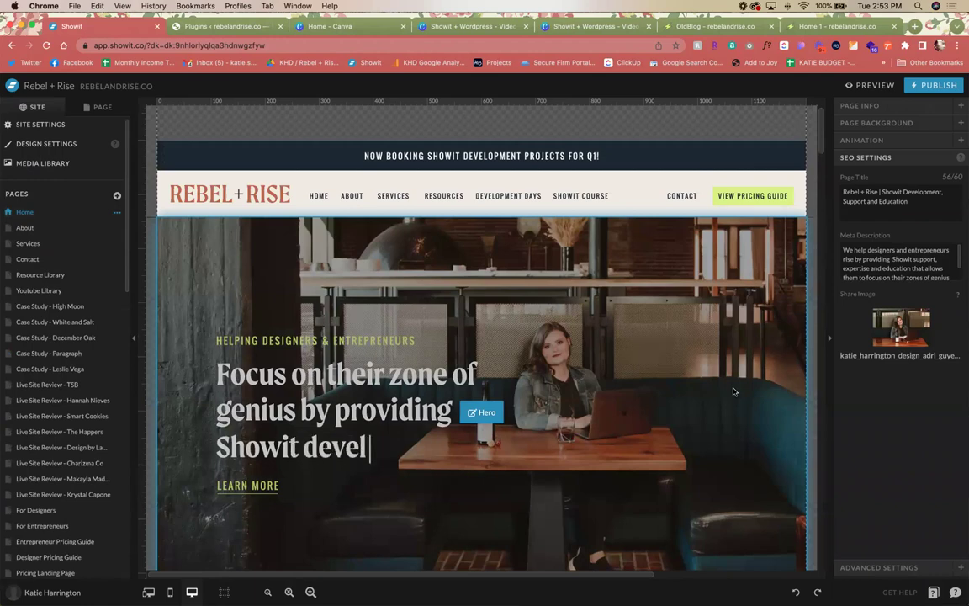
text(opment)
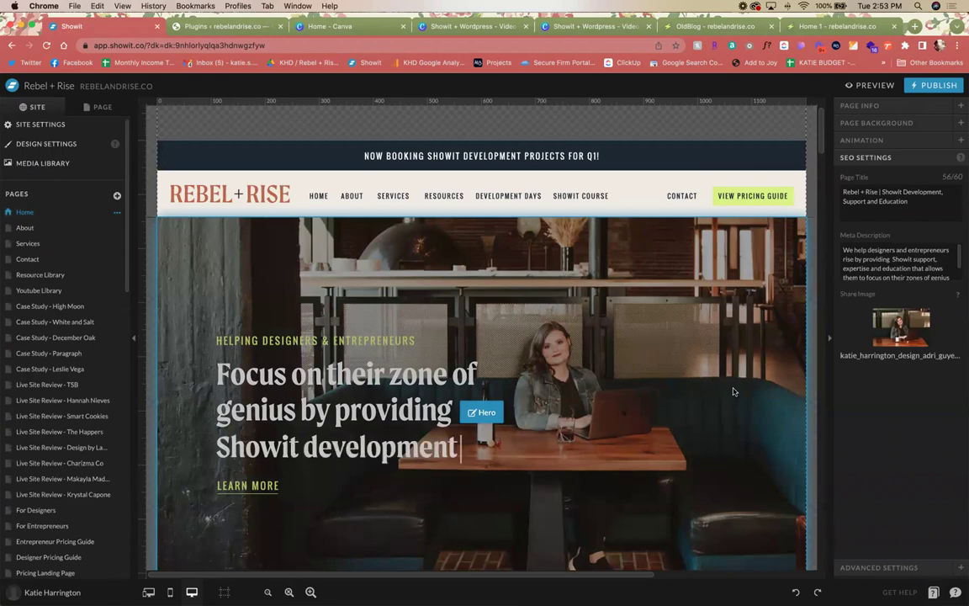
key(BackSpace)
key(BackSpace)
key(BackSpace)
key(BackSpace)
key(BackSpace)
key(BackSpace)
key(BackSpace)
key(BackSpace)
key(BackSpace)
key(BackSpace)
key(BackSpace)
key(BackSpace)
key(BackSpace)
key(BackSpace)
key(BackSpace)
key(BackSpace)
key(BackSpace)
text(ho)
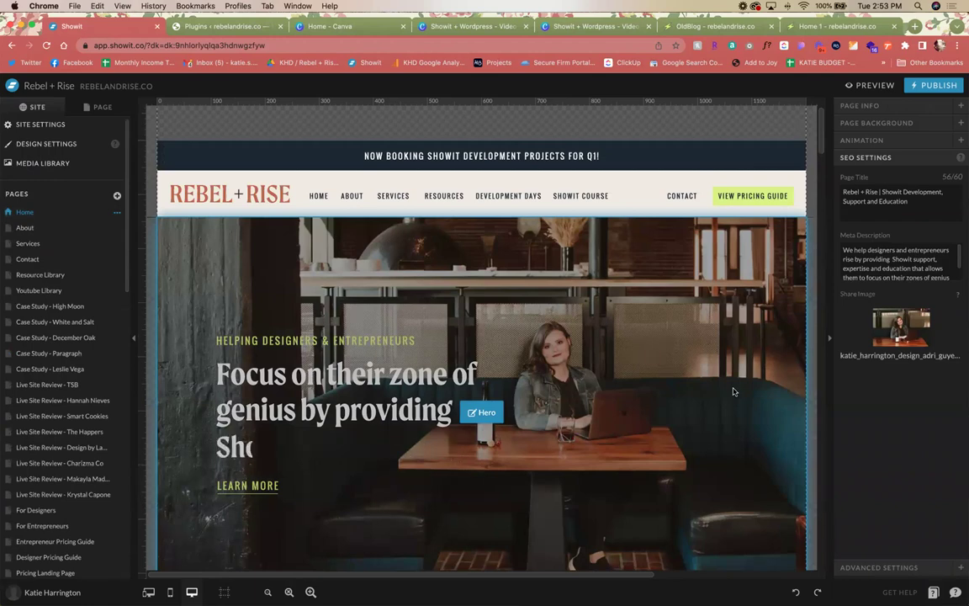
text(wit support)
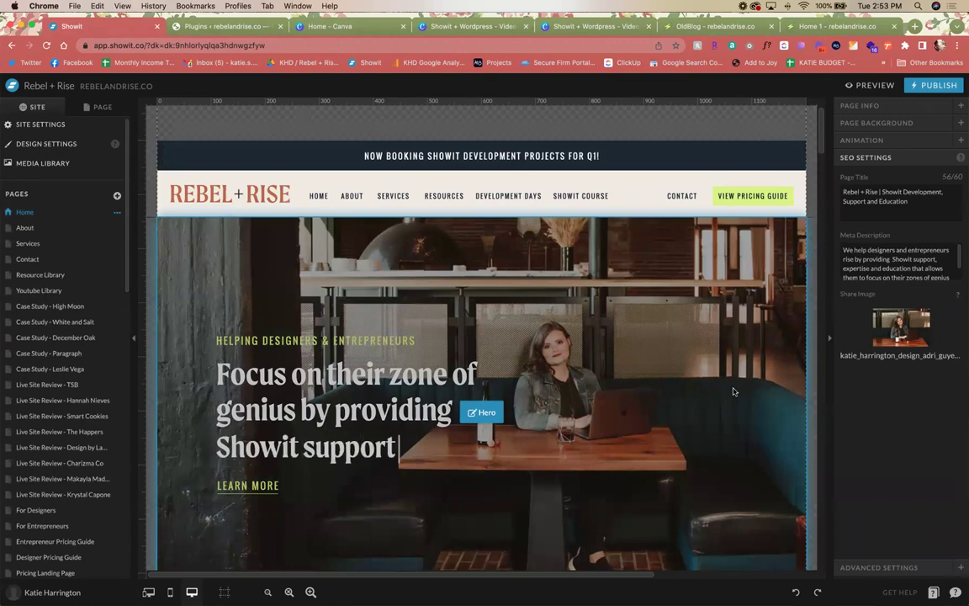
key(BackSpace)
key(BackSpace)
key(BackSpace)
key(BackSpace)
key(BackSpace)
key(BackSpace)
key(BackSpace)
key(BackSpace)
key(BackSpace)
key(BackSpace)
key(BackSpace)
key(BackSpace)
key(BackSpace)
key(BackSpace)
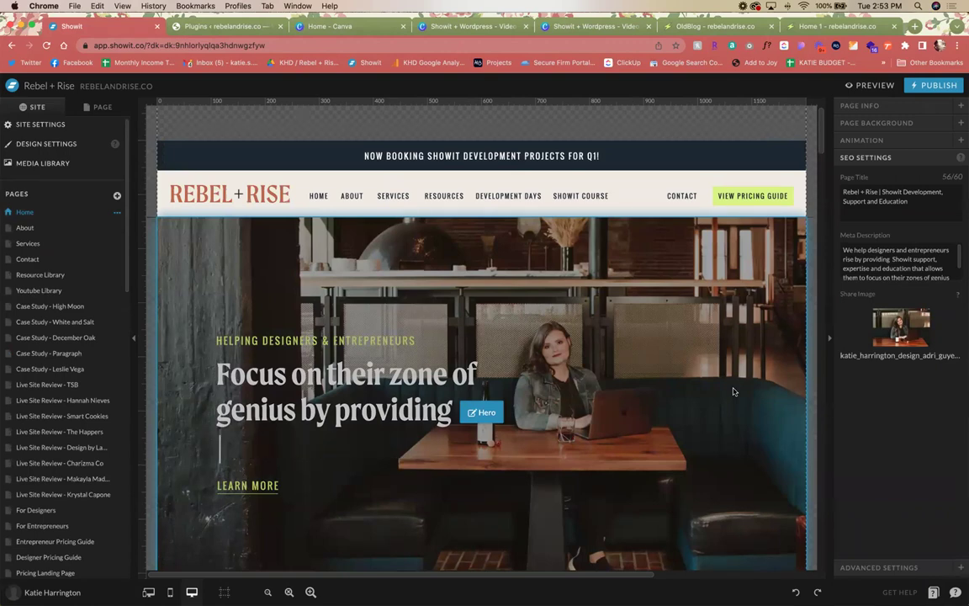
text(Showit education)
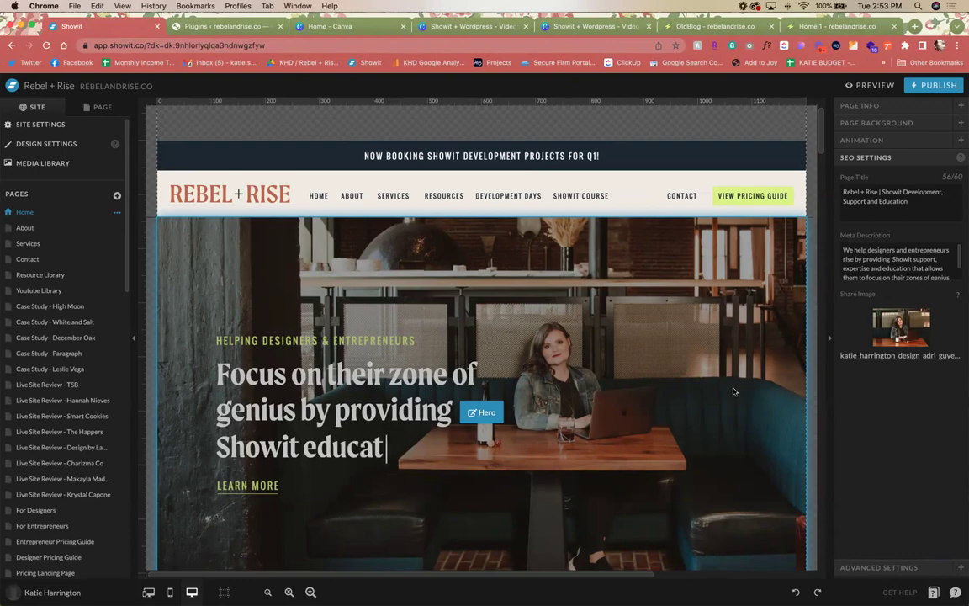
key(BackSpace)
key(BackSpace)
key(BackSpace)
key(BackSpace)
key(BackSpace)
key(BackSpace)
key(BackSpace)
key(BackSpace)
key(BackSpace)
key(BackSpace)
key(BackSpace)
key(BackSpace)
key(BackSpace)
key(BackSpace)
key(BackSpace)
key(BackSpace)
text(Showit developme)
scroll(723, 385, down, 3)
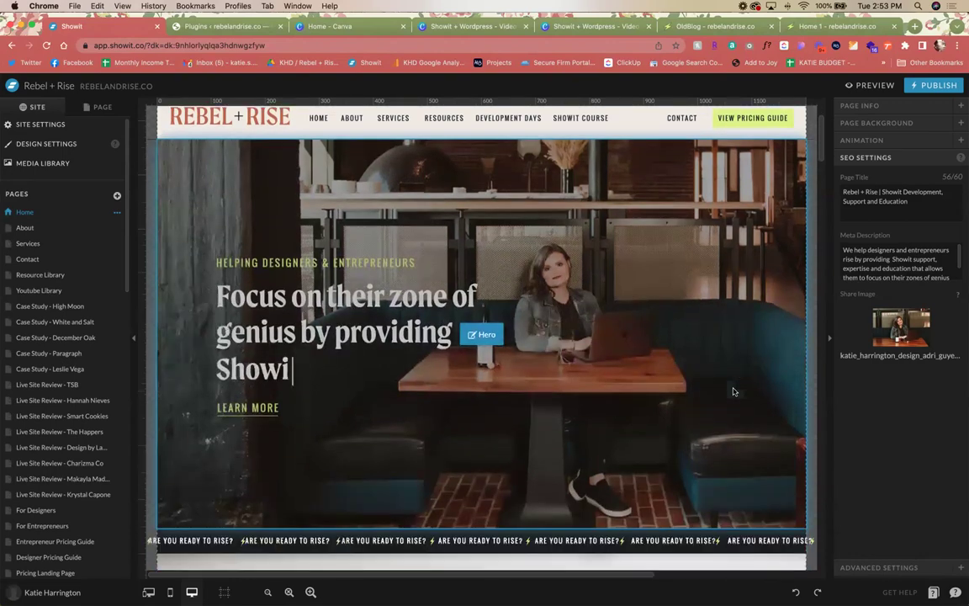
text(nt)
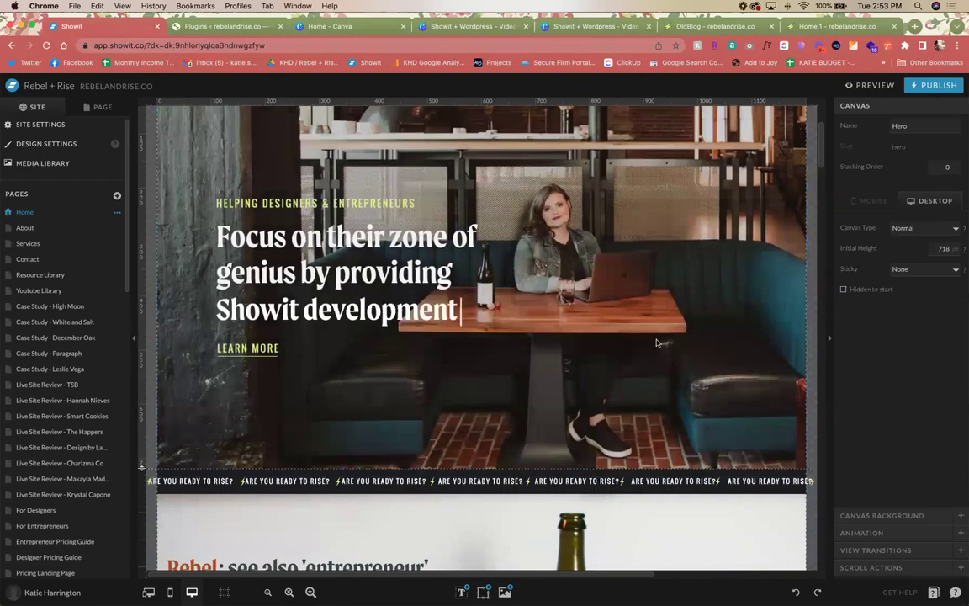
key(BackSpace)
key(BackSpace)
key(BackSpace)
key(BackSpace)
key(BackSpace)
key(BackSpace)
key(BackSpace)
key(BackSpace)
key(BackSpace)
key(BackSpace)
key(BackSpace)
key(BackSpace)
key(BackSpace)
key(BackSpace)
key(BackSpace)
key(BackSpace)
key(BackSpace)
key(BackSpace)
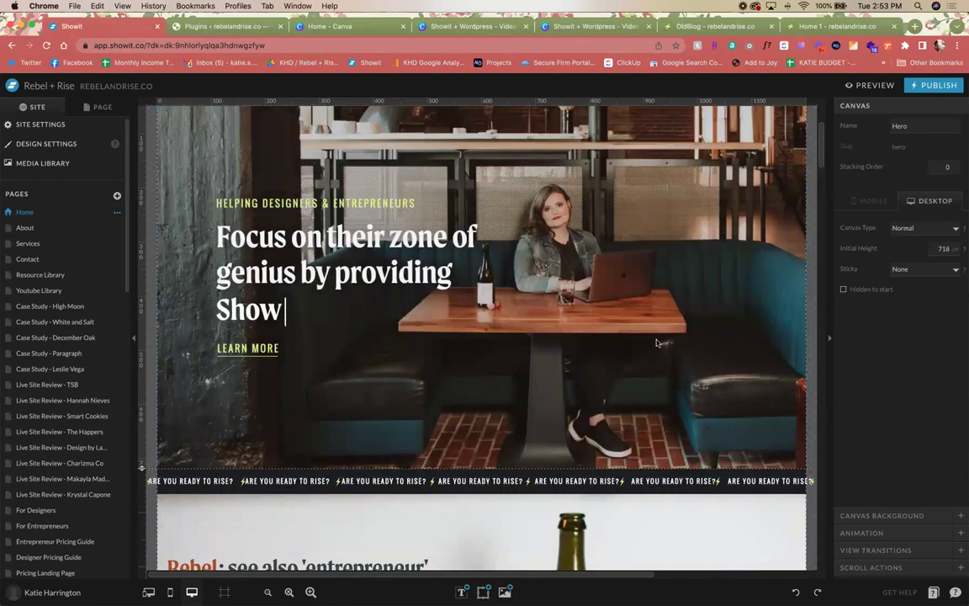
text(Showit support)
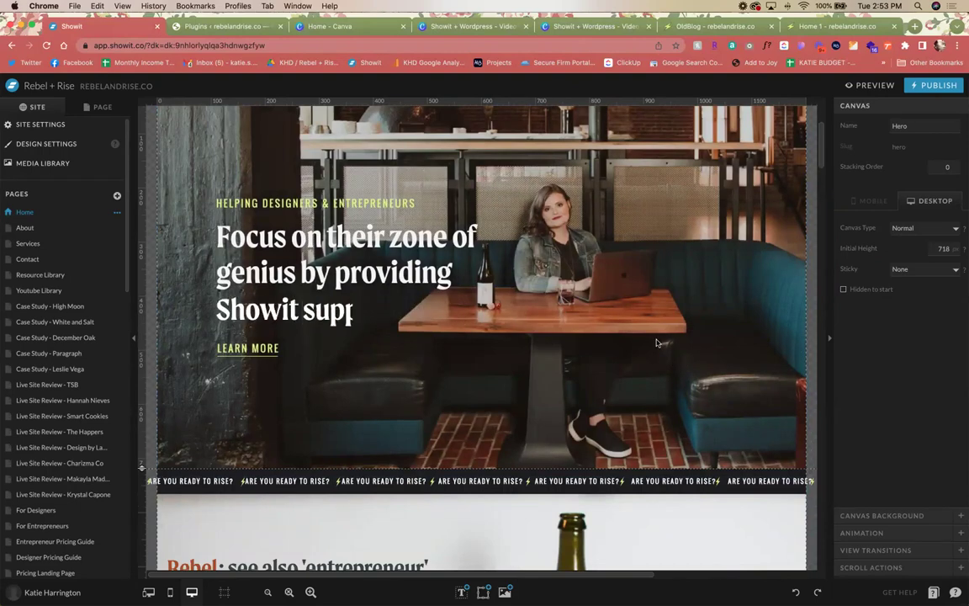
Step: Keep cycling the third line's wording and settle on 'Showit support'
key(BackSpace)
key(BackSpace)
key(BackSpace)
key(BackSpace)
key(BackSpace)
key(BackSpace)
key(BackSpace)
key(BackSpace)
key(BackSpace)
key(BackSpace)
key(BackSpace)
key(BackSpace)
key(BackSpace)
text(howit e)
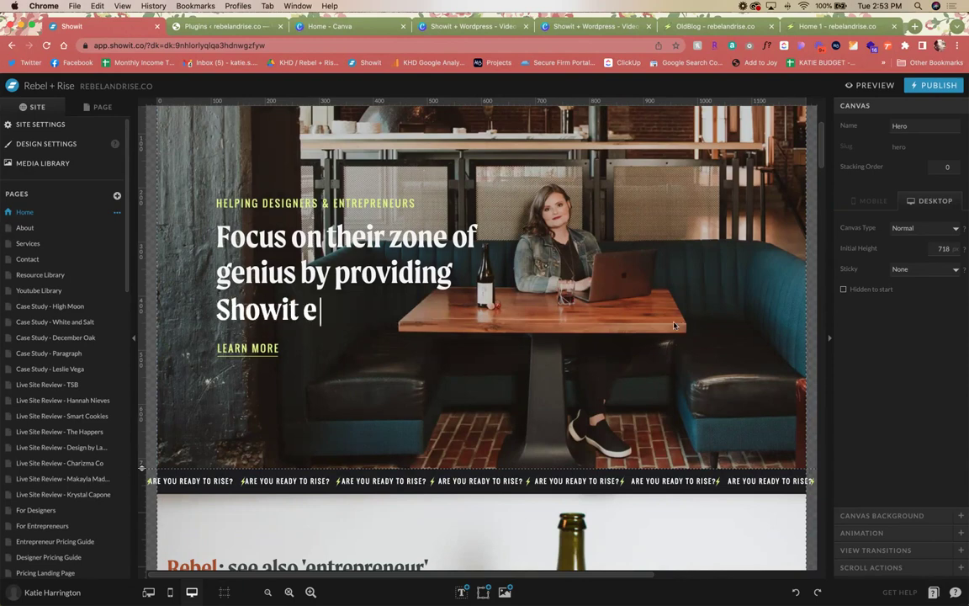
text(ducation)
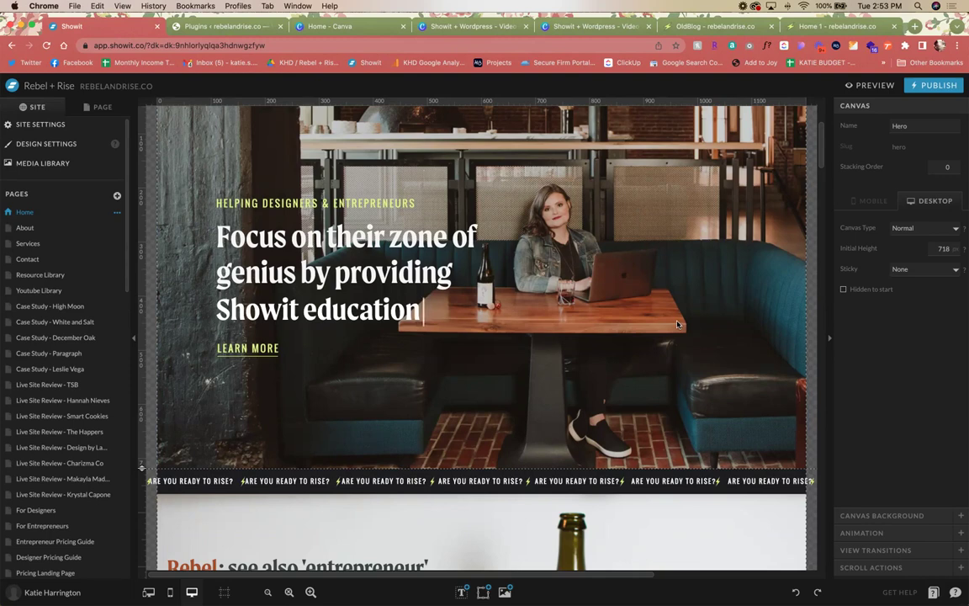
key(BackSpace)
key(BackSpace)
key(BackSpace)
key(BackSpace)
key(BackSpace)
key(BackSpace)
key(BackSpace)
key(BackSpace)
key(BackSpace)
key(BackSpace)
key(BackSpace)
key(BackSpace)
key(BackSpace)
key(BackSpace)
key(BackSpace)
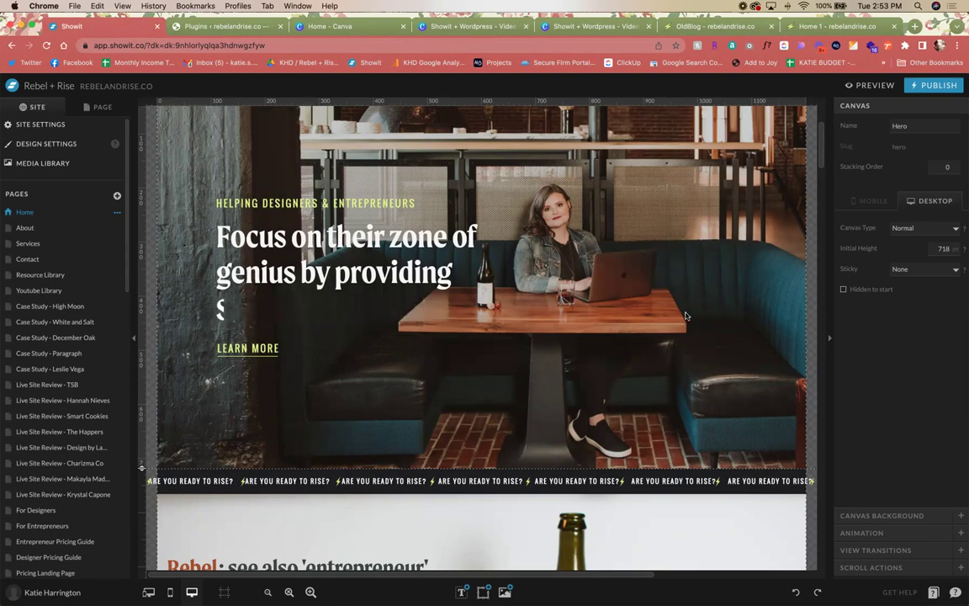
text(howit develop)
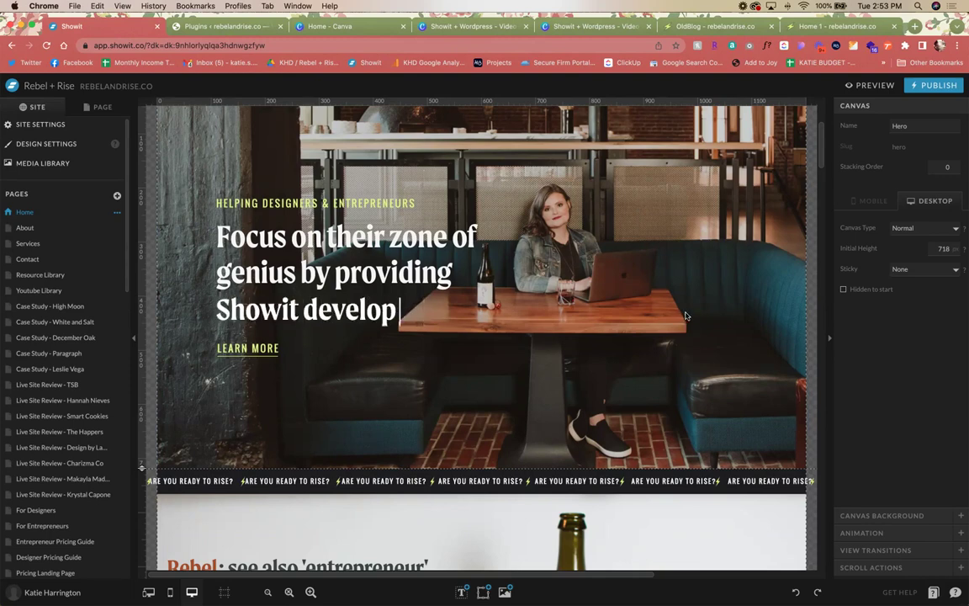
text(ment)
key(BackSpace)
key(BackSpace)
key(BackSpace)
key(BackSpace)
key(BackSpace)
key(BackSpace)
key(BackSpace)
key(BackSpace)
key(BackSpace)
key(BackSpace)
key(BackSpace)
key(BackSpace)
key(BackSpace)
key(BackSpace)
key(BackSpace)
key(BackSpace)
key(BackSpace)
text(howit support)
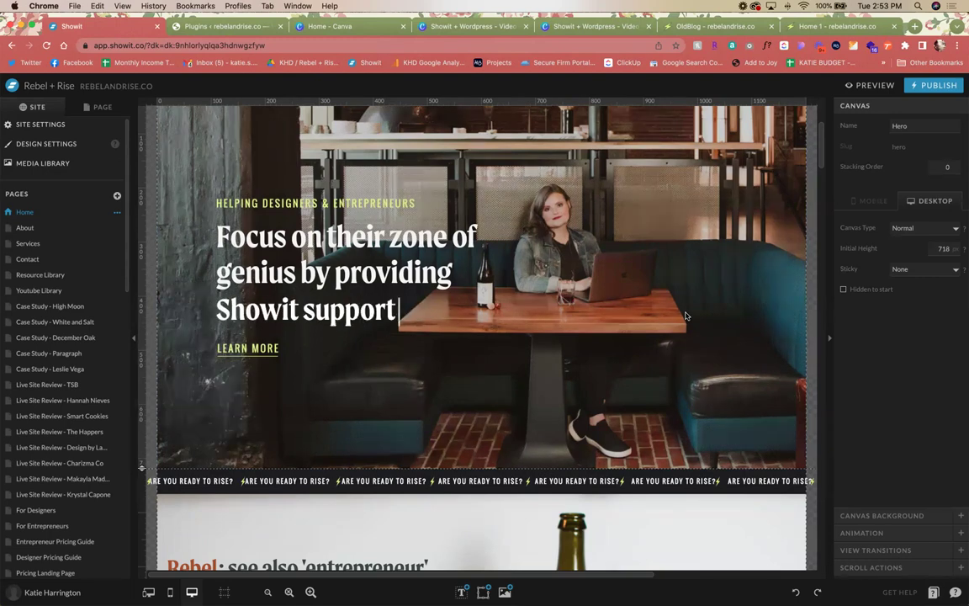
key(BackSpace)
key(BackSpace)
key(BackSpace)
key(BackSpace)
key(BackSpace)
key(BackSpace)
key(BackSpace)
key(BackSpace)
key(BackSpace)
key(BackSpace)
key(BackSpace)
key(BackSpace)
key(BackSpace)
text(h)
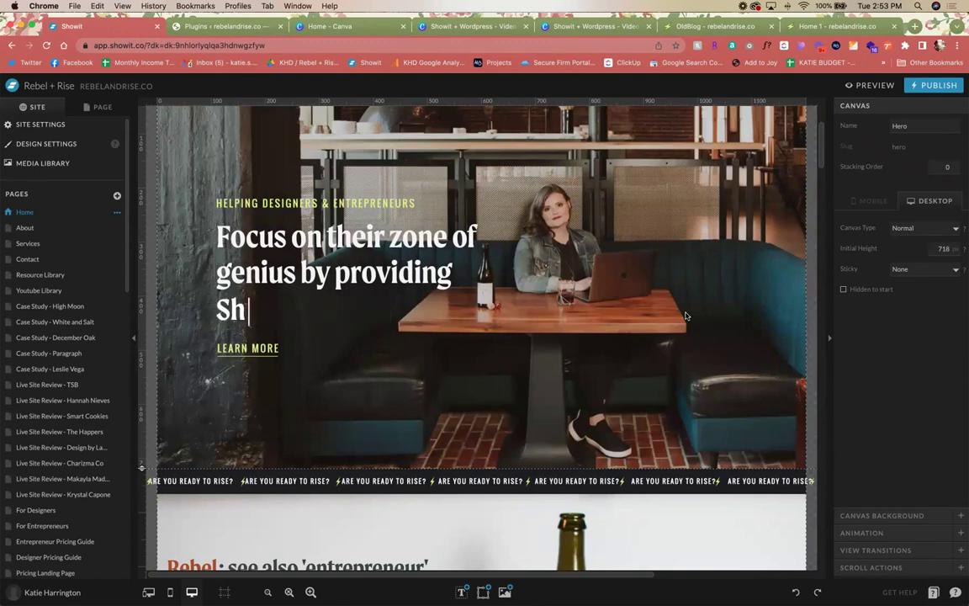
text(owit education)
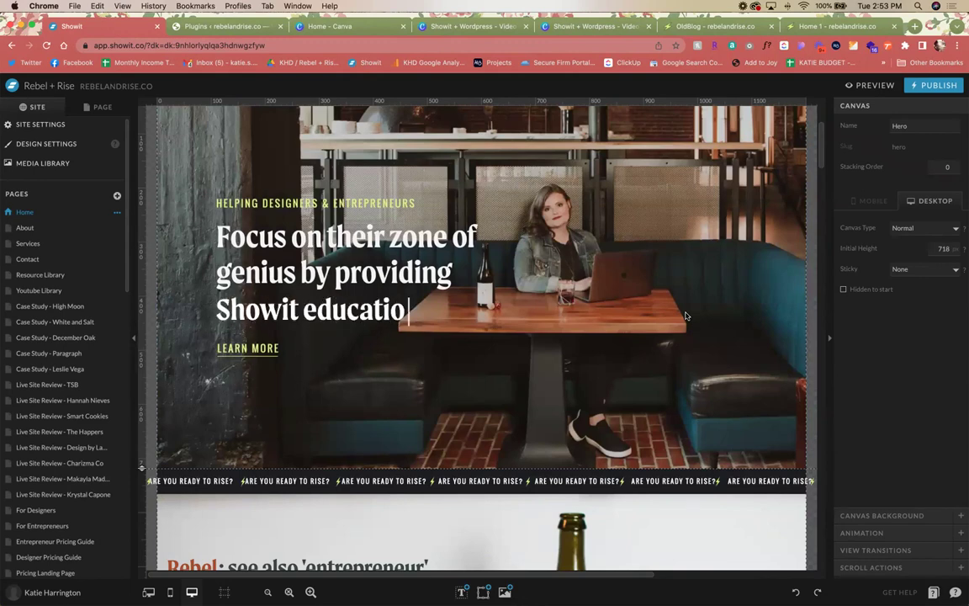
key(BackSpace)
key(BackSpace)
key(BackSpace)
key(BackSpace)
key(BackSpace)
key(BackSpace)
key(BackSpace)
key(BackSpace)
key(BackSpace)
key(BackSpace)
key(BackSpace)
key(BackSpace)
key(BackSpace)
key(BackSpace)
key(BackSpace)
key(BackSpace)
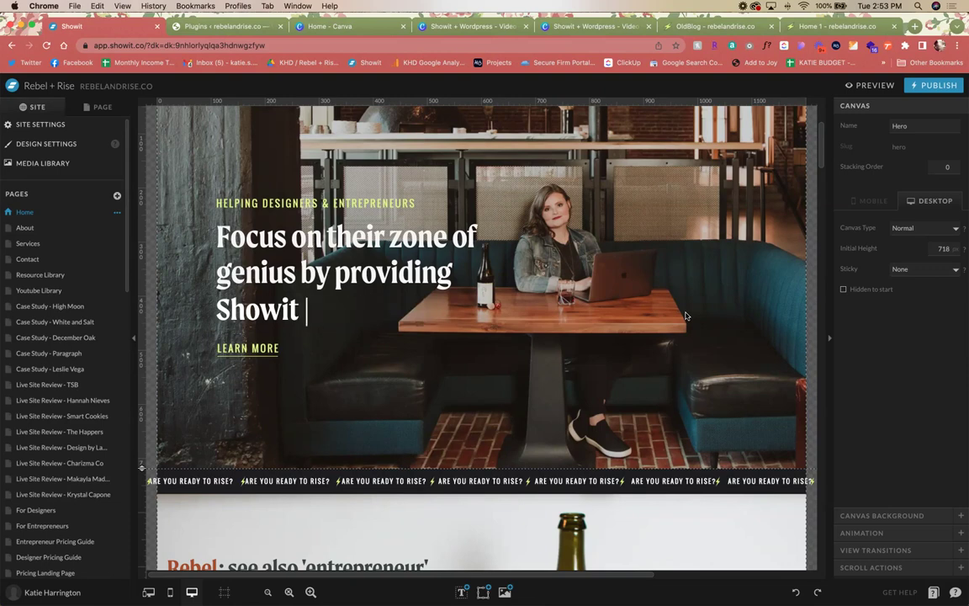
text(Showit development)
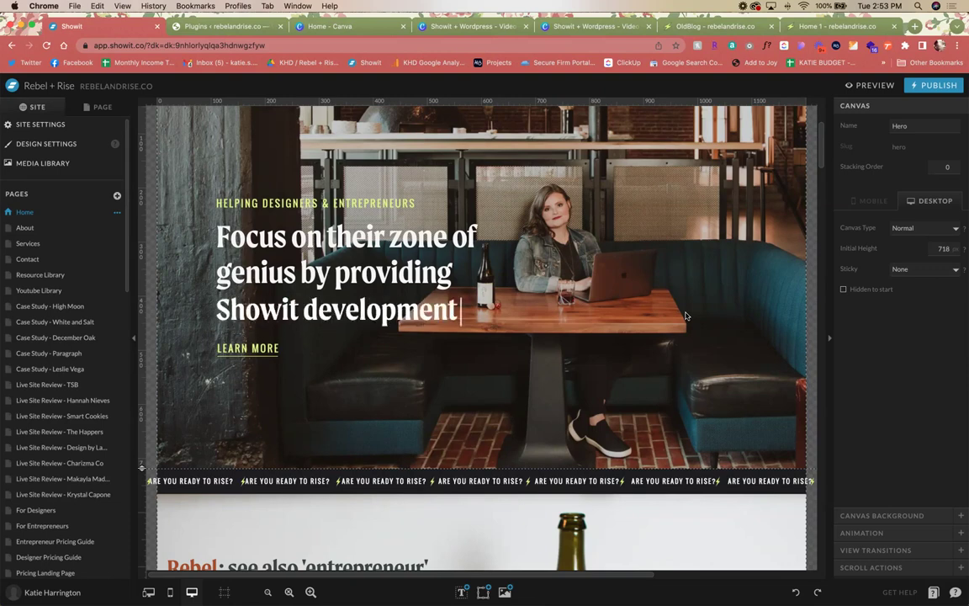
key(BackSpace)
key(BackSpace)
key(BackSpace)
key(BackSpace)
key(BackSpace)
key(BackSpace)
key(BackSpace)
key(BackSpace)
key(BackSpace)
key(BackSpace)
key(BackSpace)
key(BackSpace)
key(BackSpace)
key(BackSpace)
key(BackSpace)
key(BackSpace)
key(BackSpace)
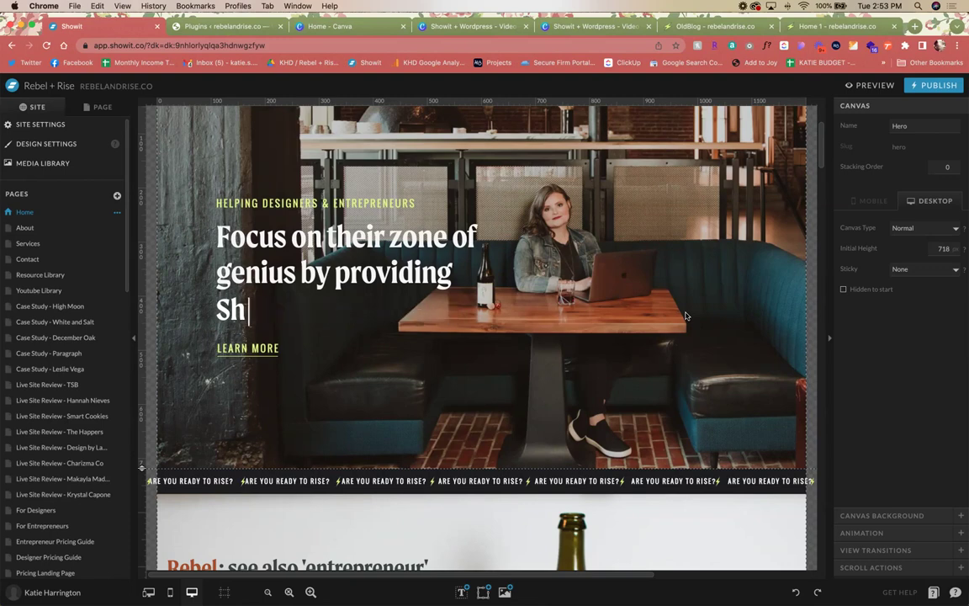
text(howit support)
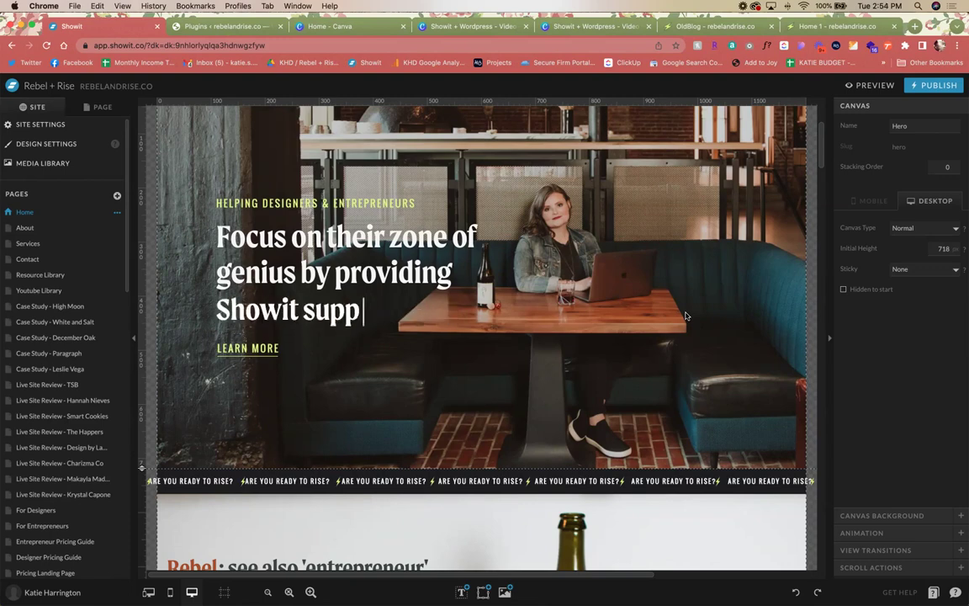
key(BackSpace)
key(BackSpace)
key(BackSpace)
key(BackSpace)
key(BackSpace)
key(BackSpace)
key(BackSpace)
key(BackSpace)
key(BackSpace)
key(BackSpace)
key(BackSpace)
key(BackSpace)
key(BackSpace)
text(howit e)
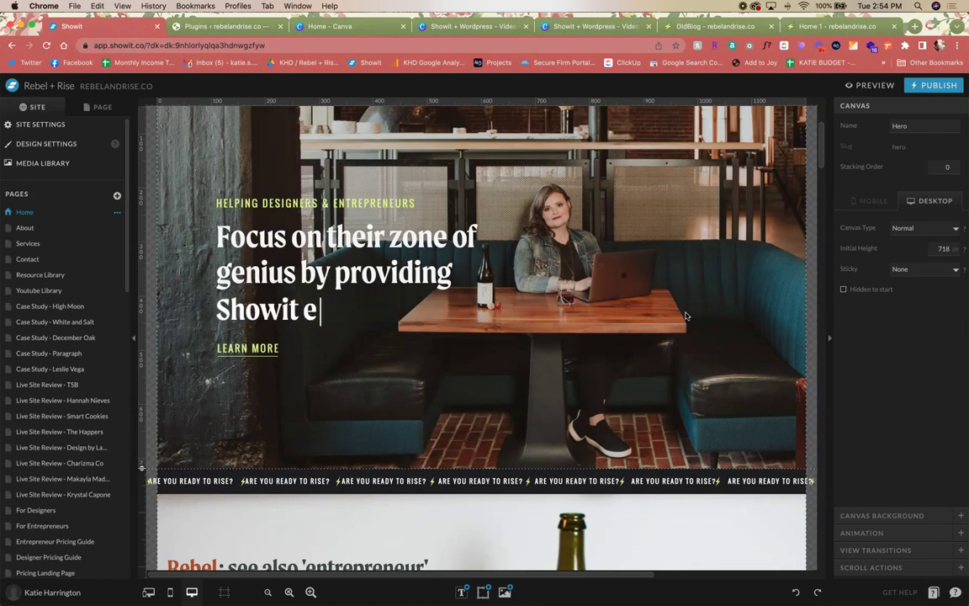
text(ducation)
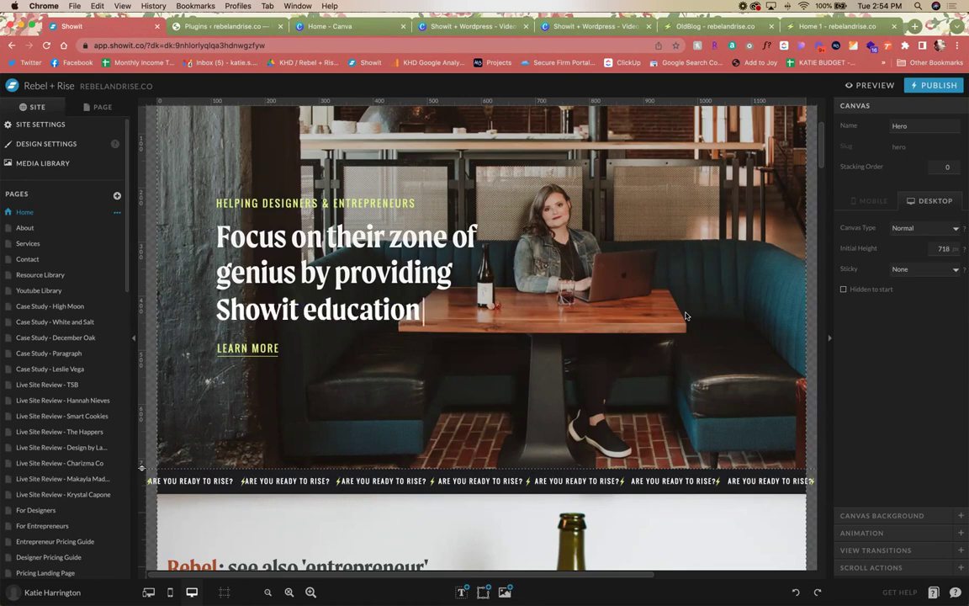
key(BackSpace)
key(BackSpace)
key(BackSpace)
key(BackSpace)
key(BackSpace)
key(BackSpace)
key(BackSpace)
key(BackSpace)
key(BackSpace)
key(BackSpace)
key(BackSpace)
key(BackSpace)
key(BackSpace)
key(BackSpace)
key(BackSpace)
key(BackSpace)
text(S)
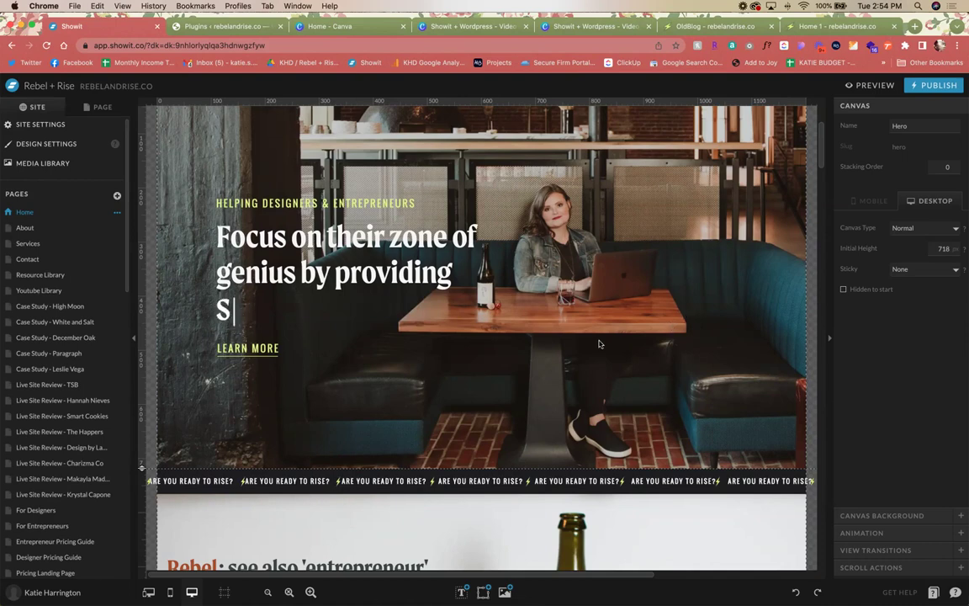
text(howit develop)
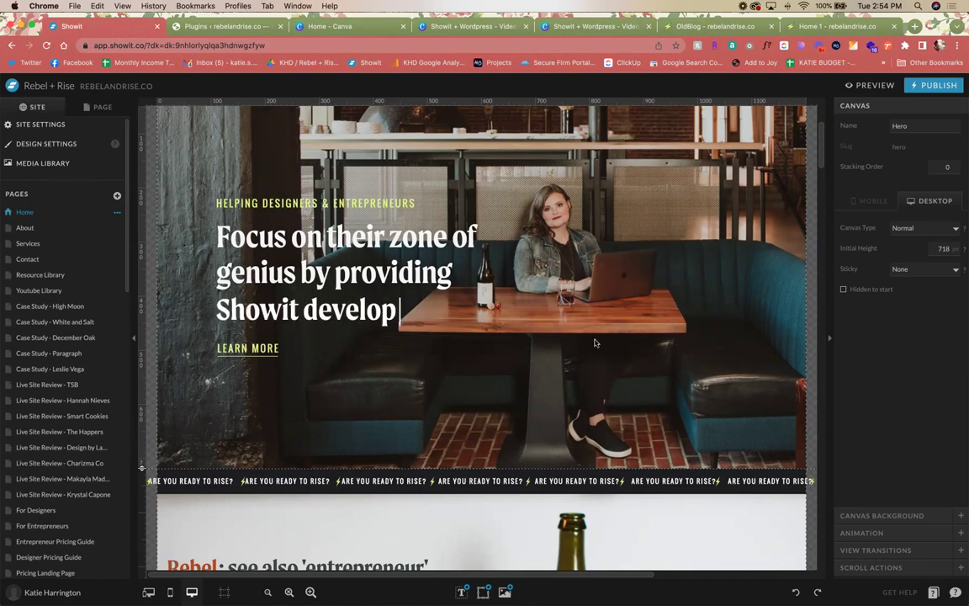
text(ment)
key(BackSpace)
key(BackSpace)
key(BackSpace)
key(BackSpace)
key(BackSpace)
key(BackSpace)
key(BackSpace)
key(BackSpace)
key(BackSpace)
key(BackSpace)
key(BackSpace)
key(BackSpace)
key(BackSpace)
key(BackSpace)
key(BackSpace)
key(BackSpace)
key(BackSpace)
key(BackSpace)
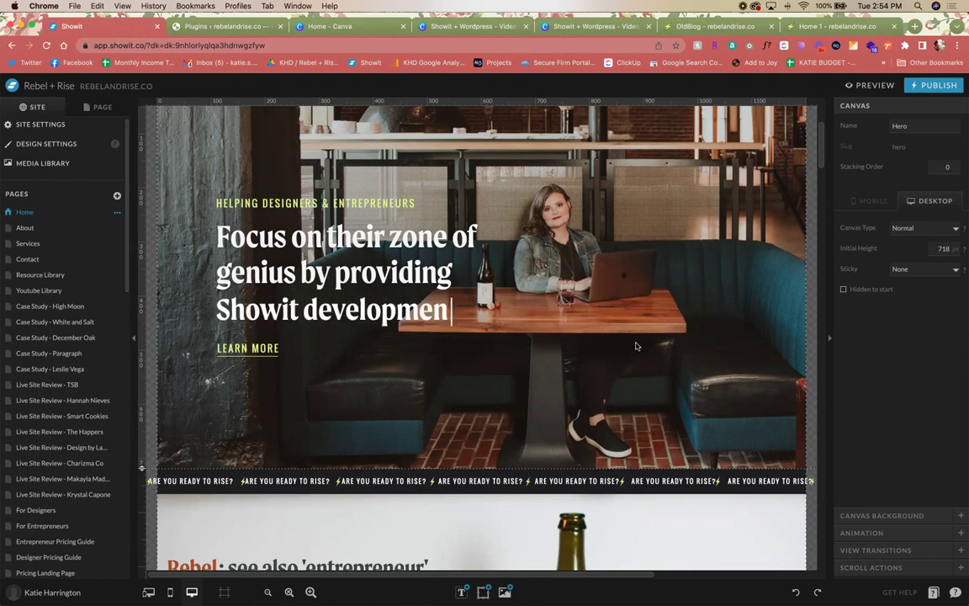
text(Showit support)
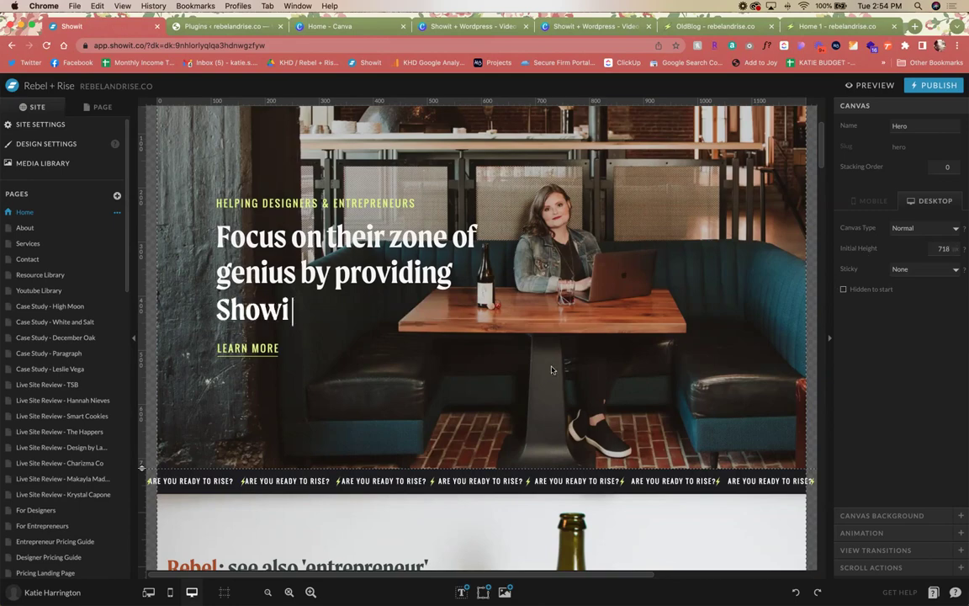
scroll(85, 378, down, 5)
scroll(93, 398, down, 5)
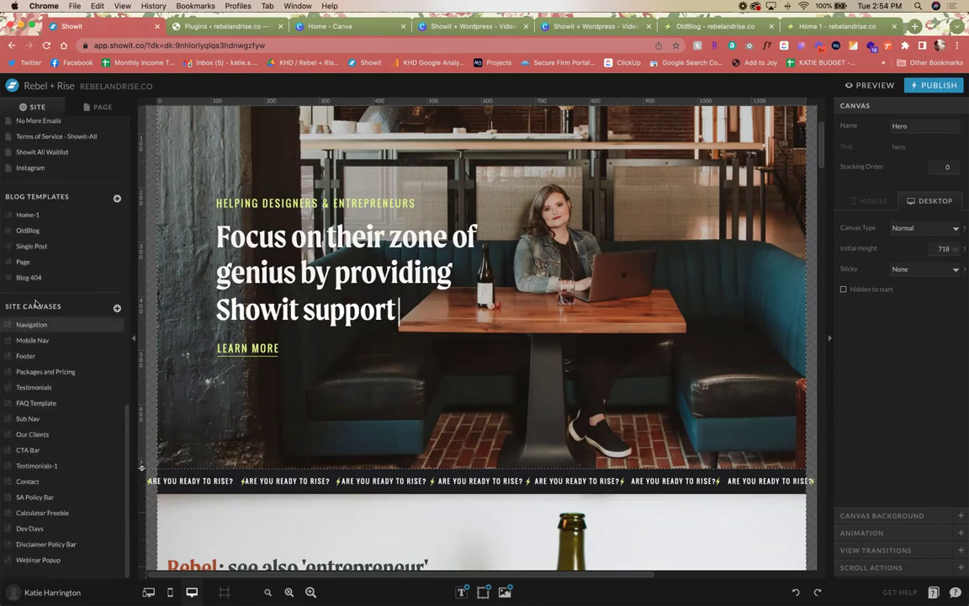
Step: Open OldBlog and select its Post List section
click(27, 230)
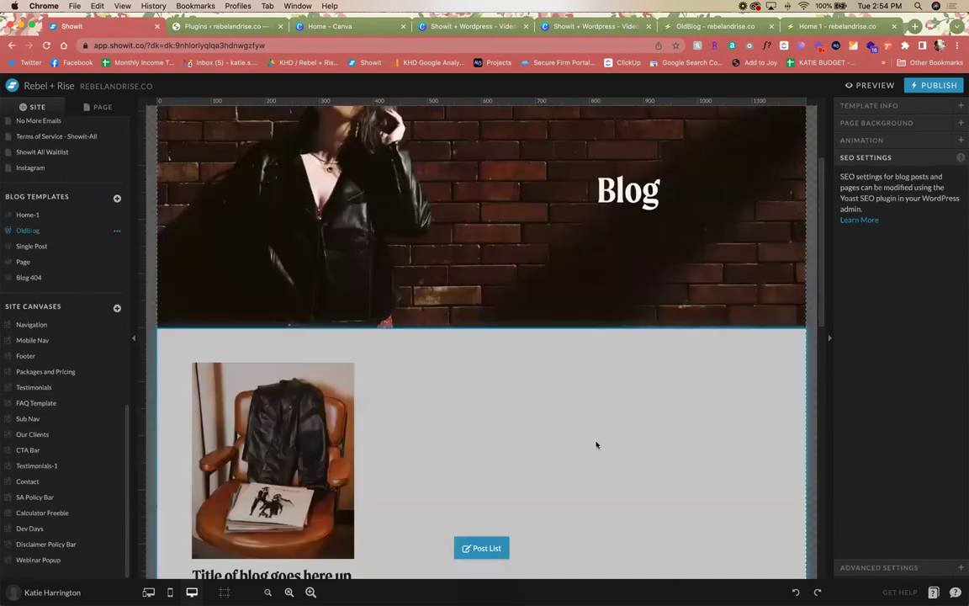
click(596, 445)
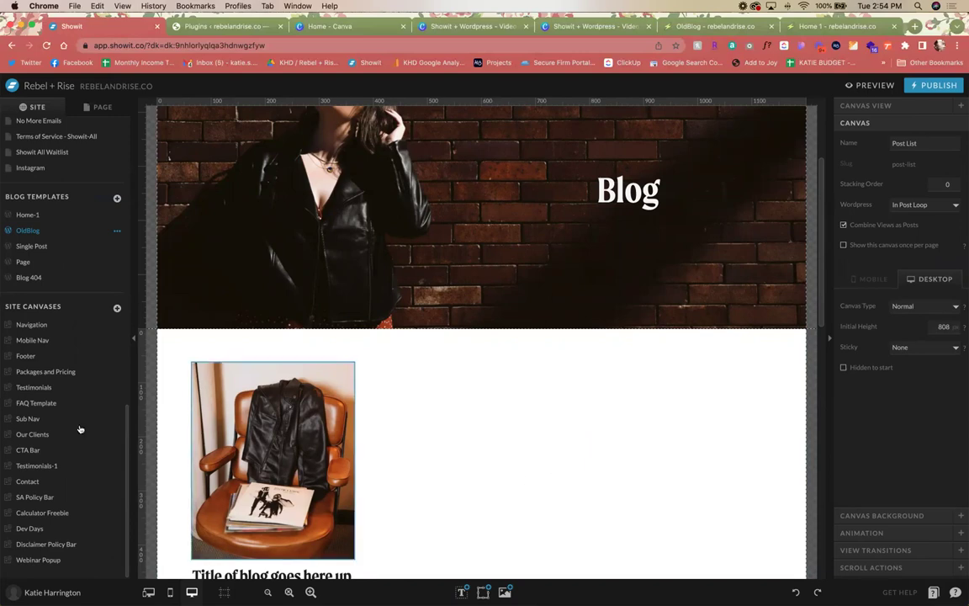
scroll(63, 418, up, 10)
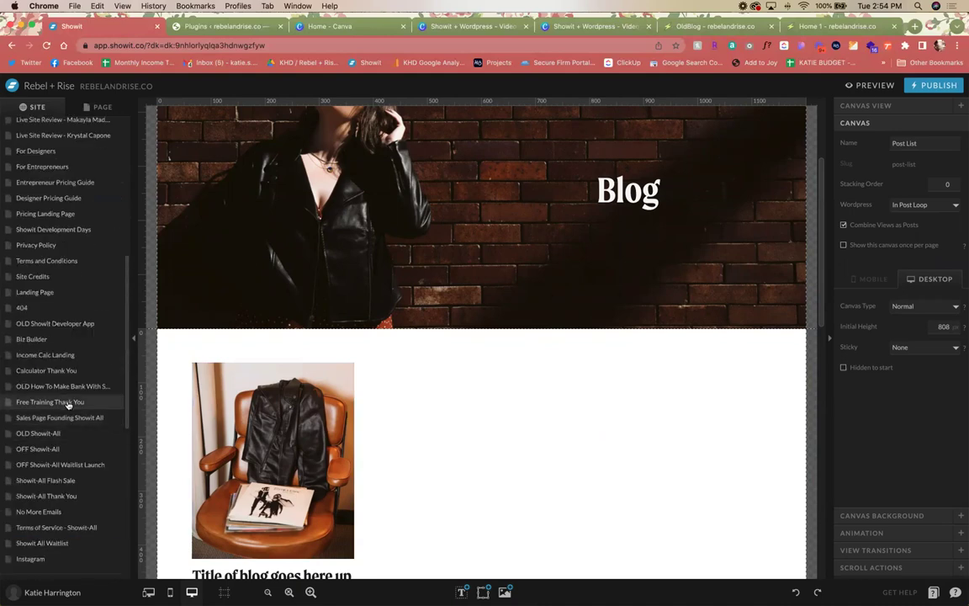
scroll(67, 471, up, 4)
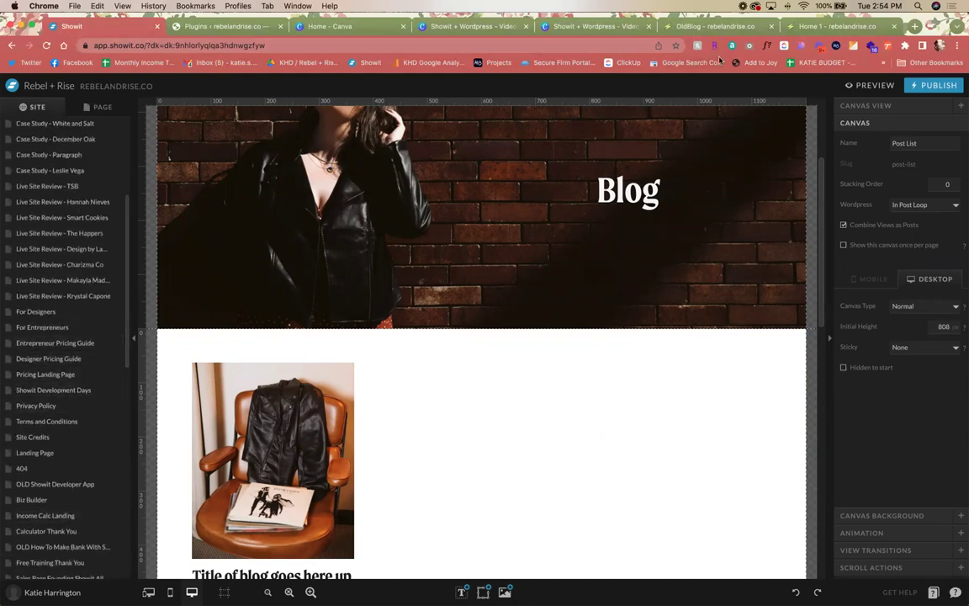
Step: Check the live blog and Resource Library pages, then return to the Showit editor
click(832, 26)
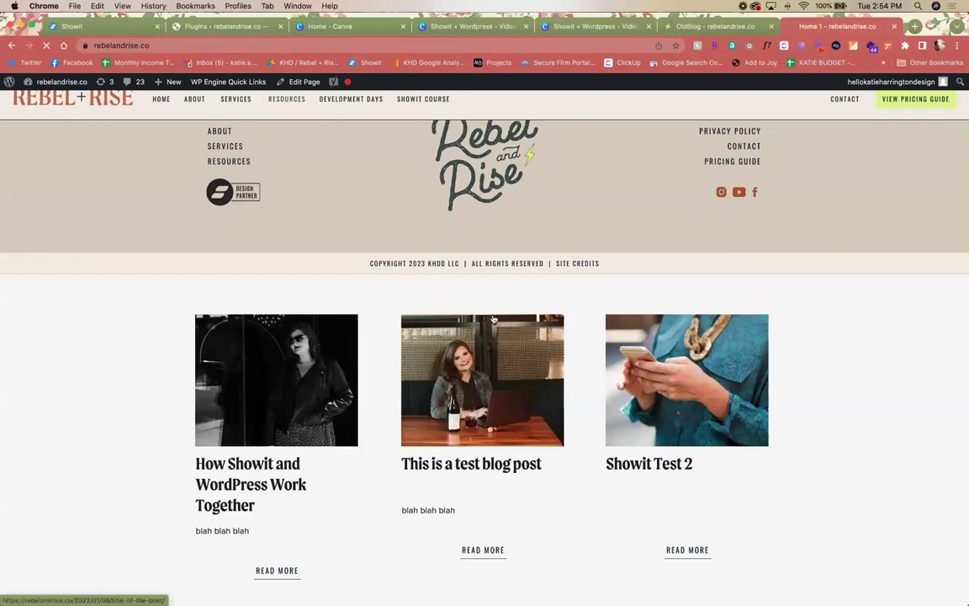
click(228, 161)
click(72, 26)
scroll(76, 270, up, 5)
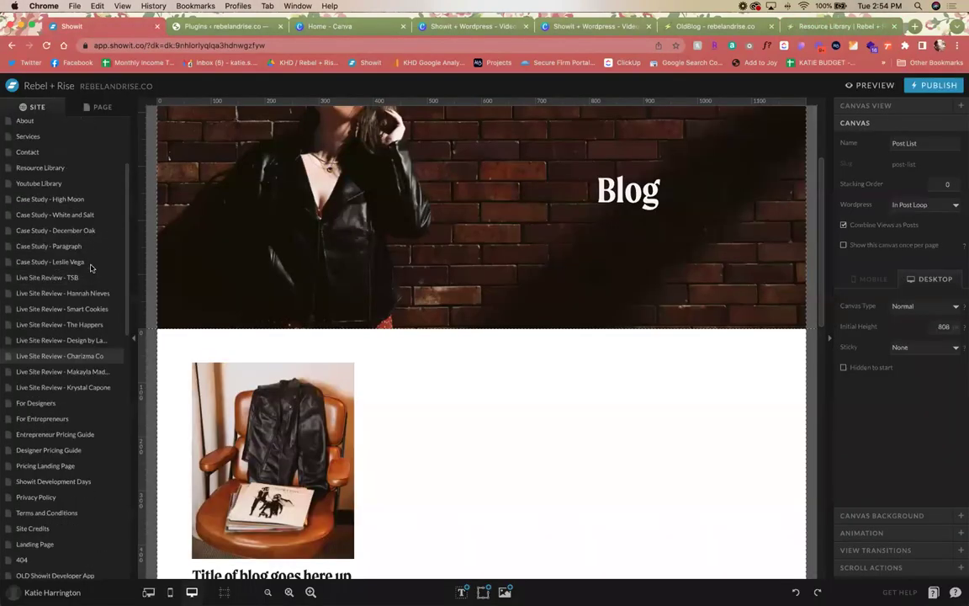
Step: Browse the Resource Library and Youtube Library video grids, then view the live Resource Library
click(39, 277)
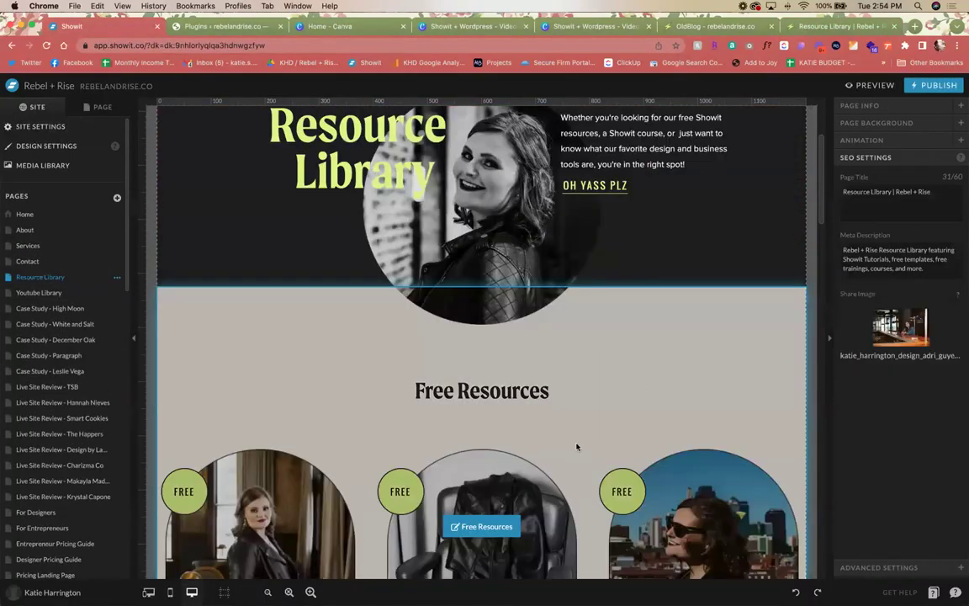
click(39, 291)
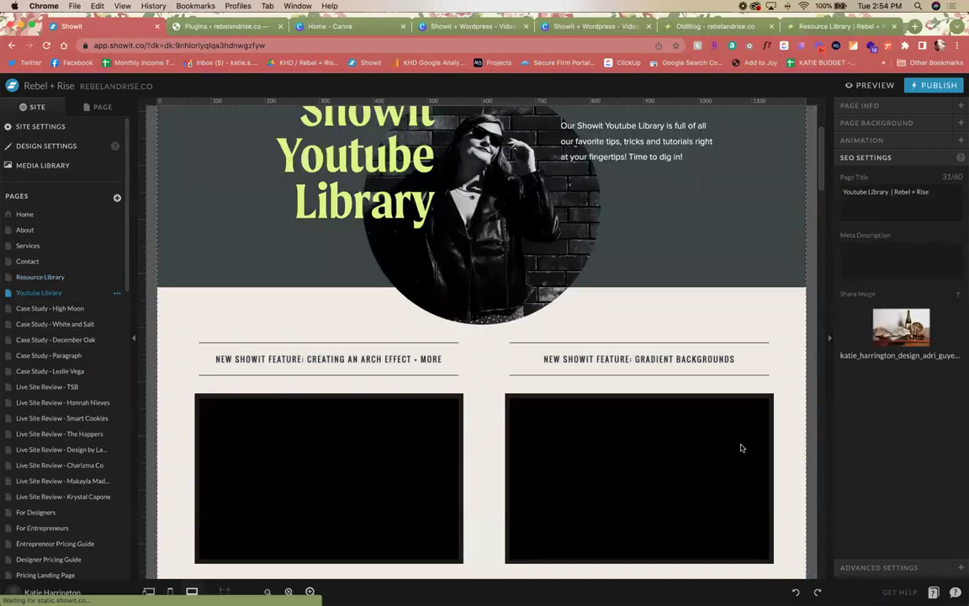
scroll(656, 442, down, 5)
scroll(679, 444, down, 10)
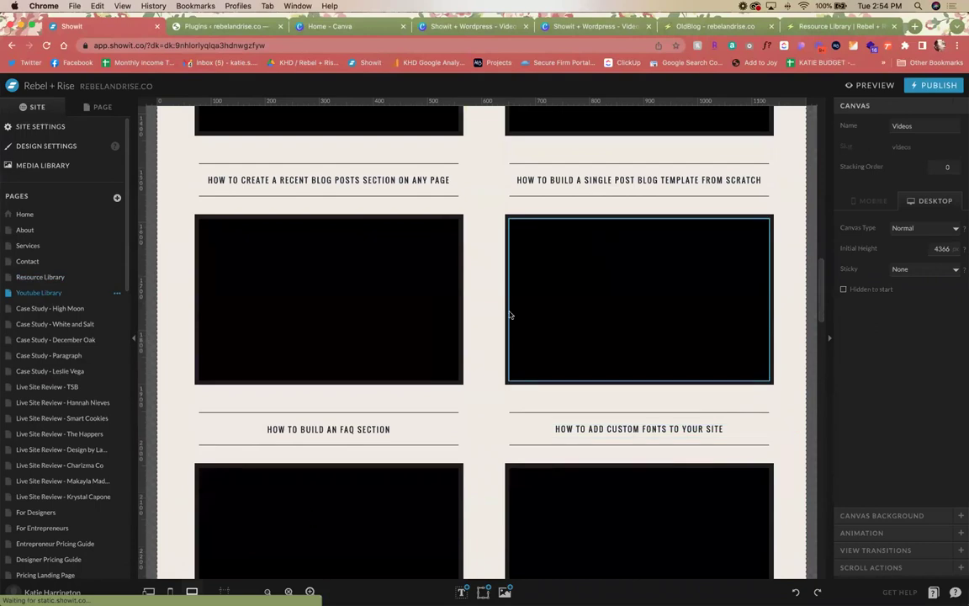
scroll(526, 413, down, 3)
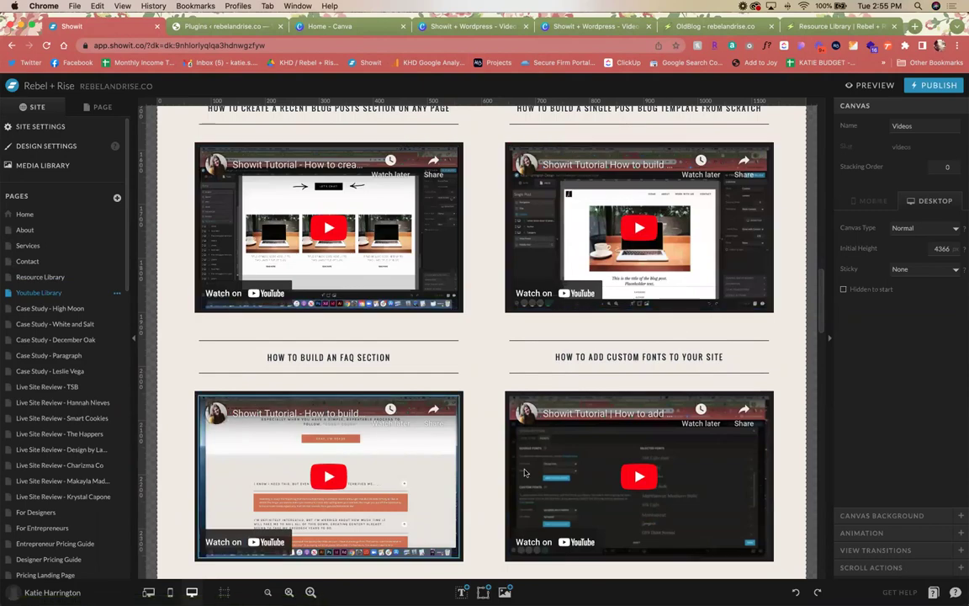
scroll(337, 295, down, 3)
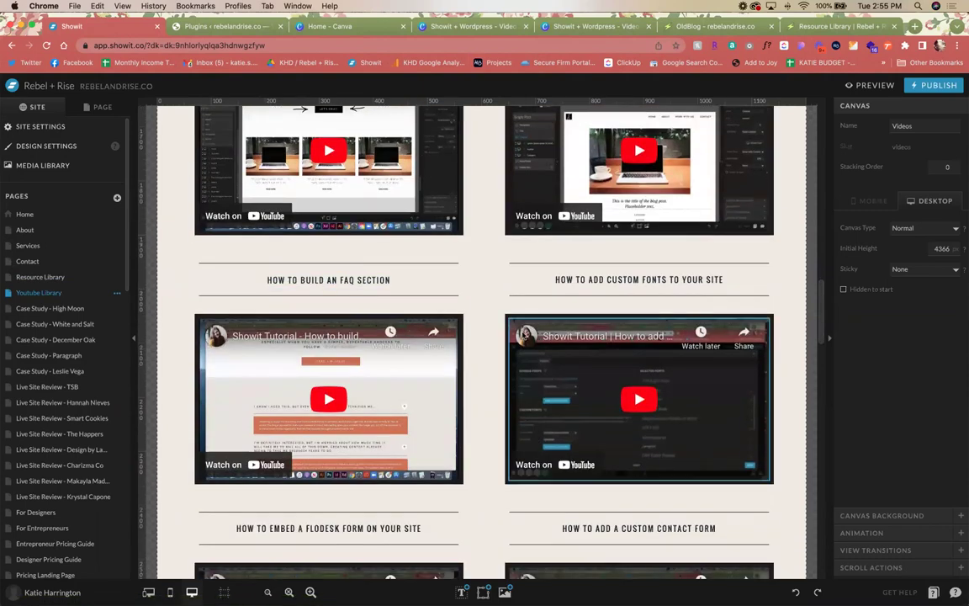
scroll(546, 379, down, 5)
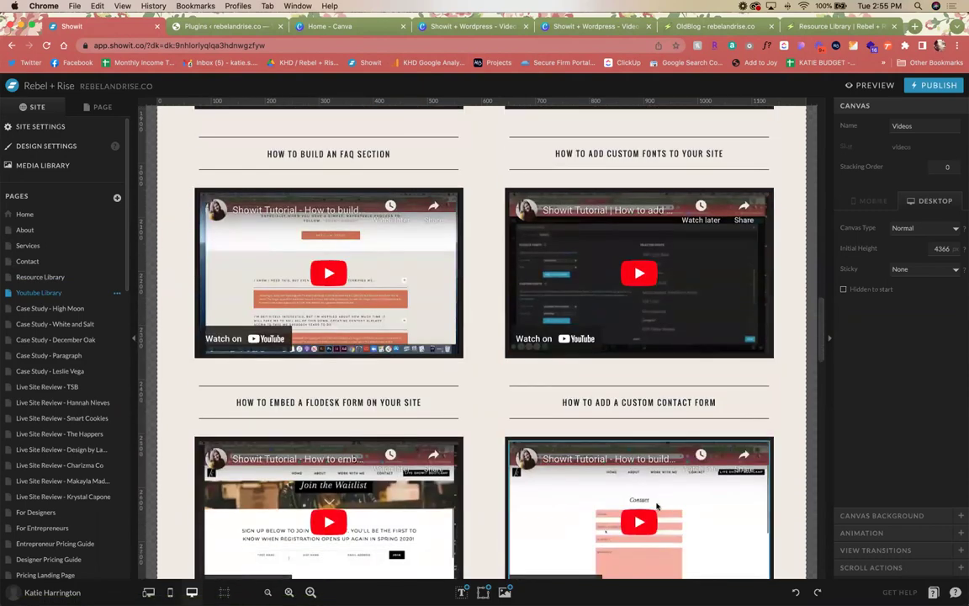
click(837, 26)
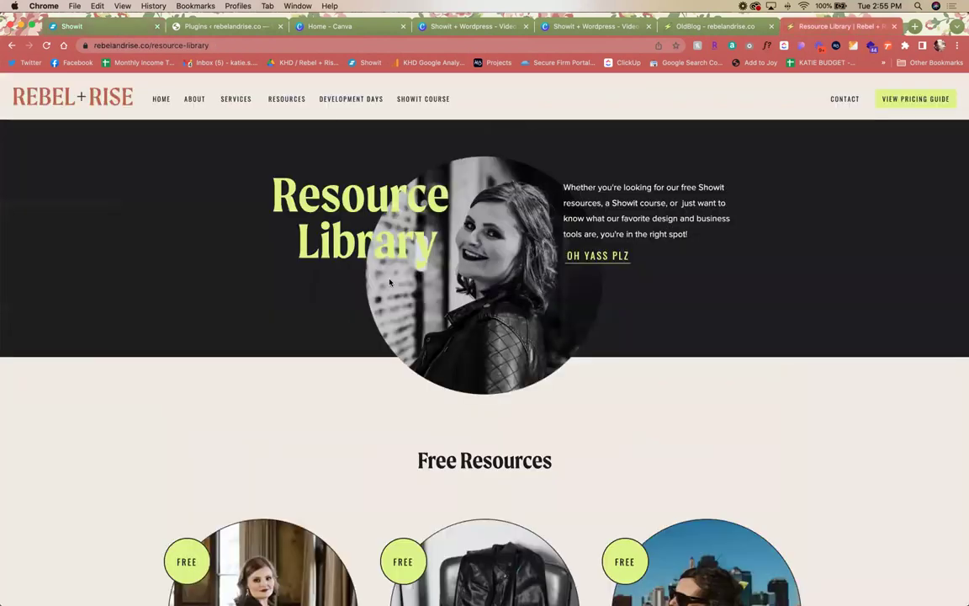
Step: Follow the live Showit Tutorial Library signup link, then return to WordPress Plugins
scroll(389, 280, down, 5)
scroll(389, 281, down, 2)
scroll(336, 319, down, 4)
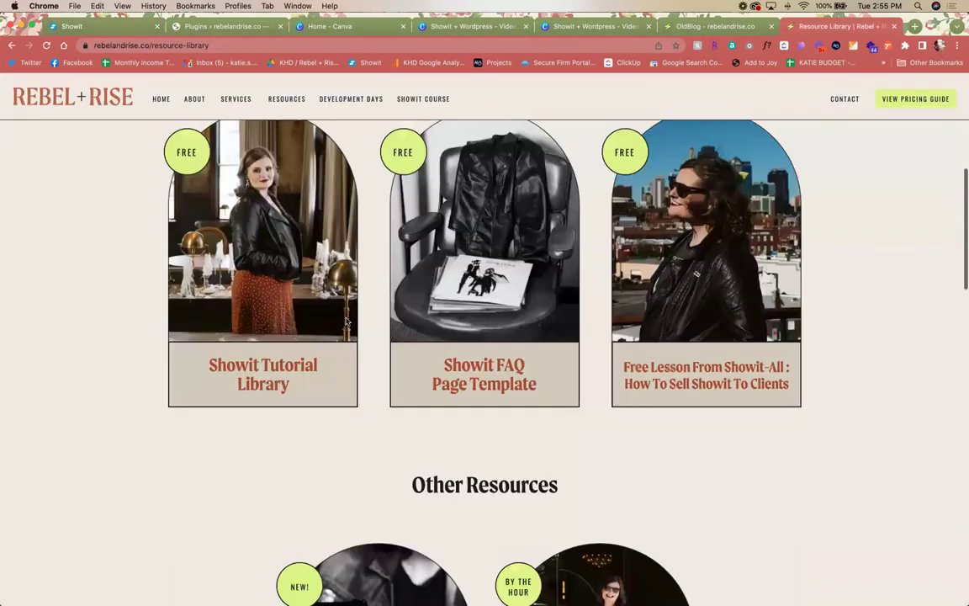
click(281, 364)
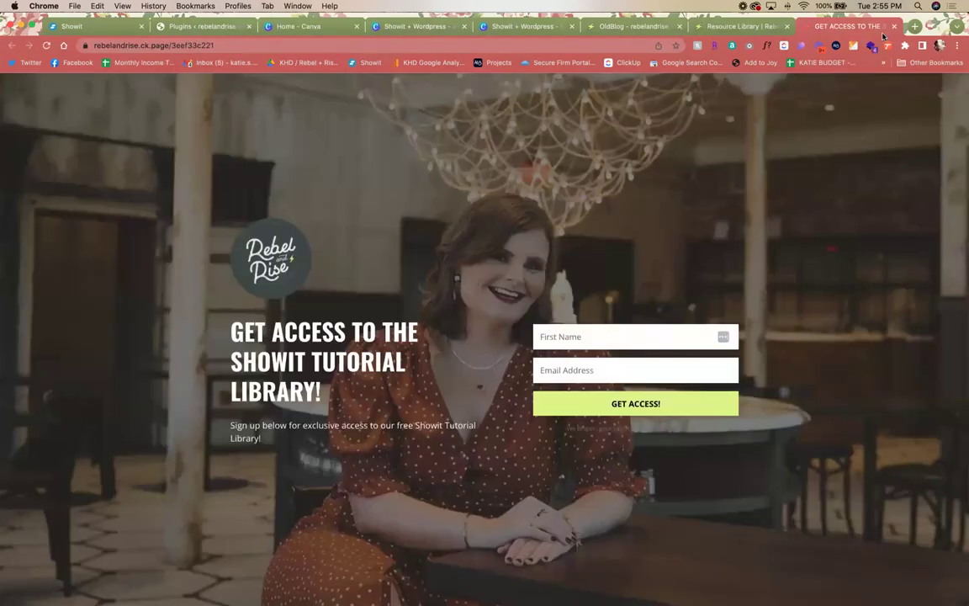
click(738, 26)
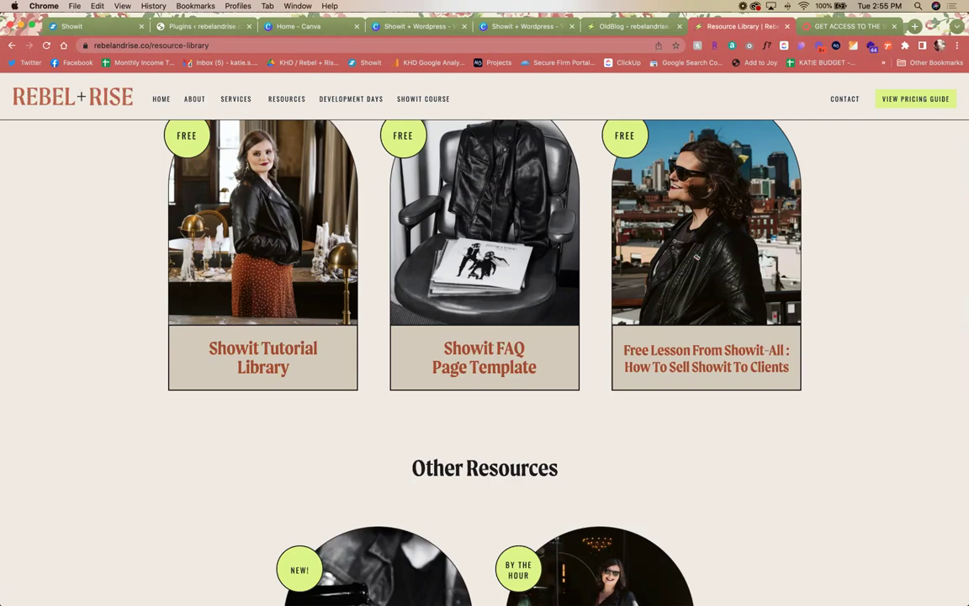
click(167, 31)
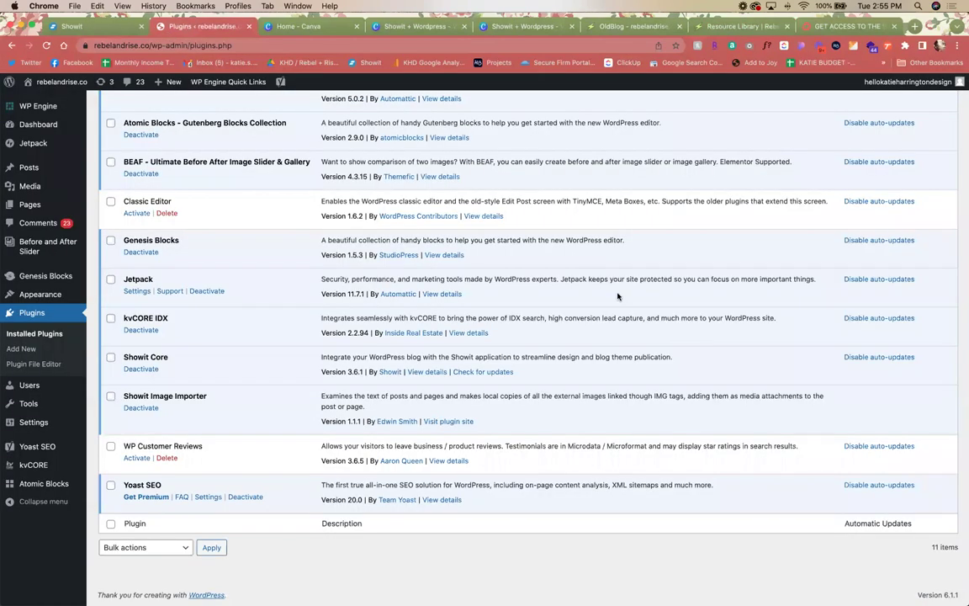